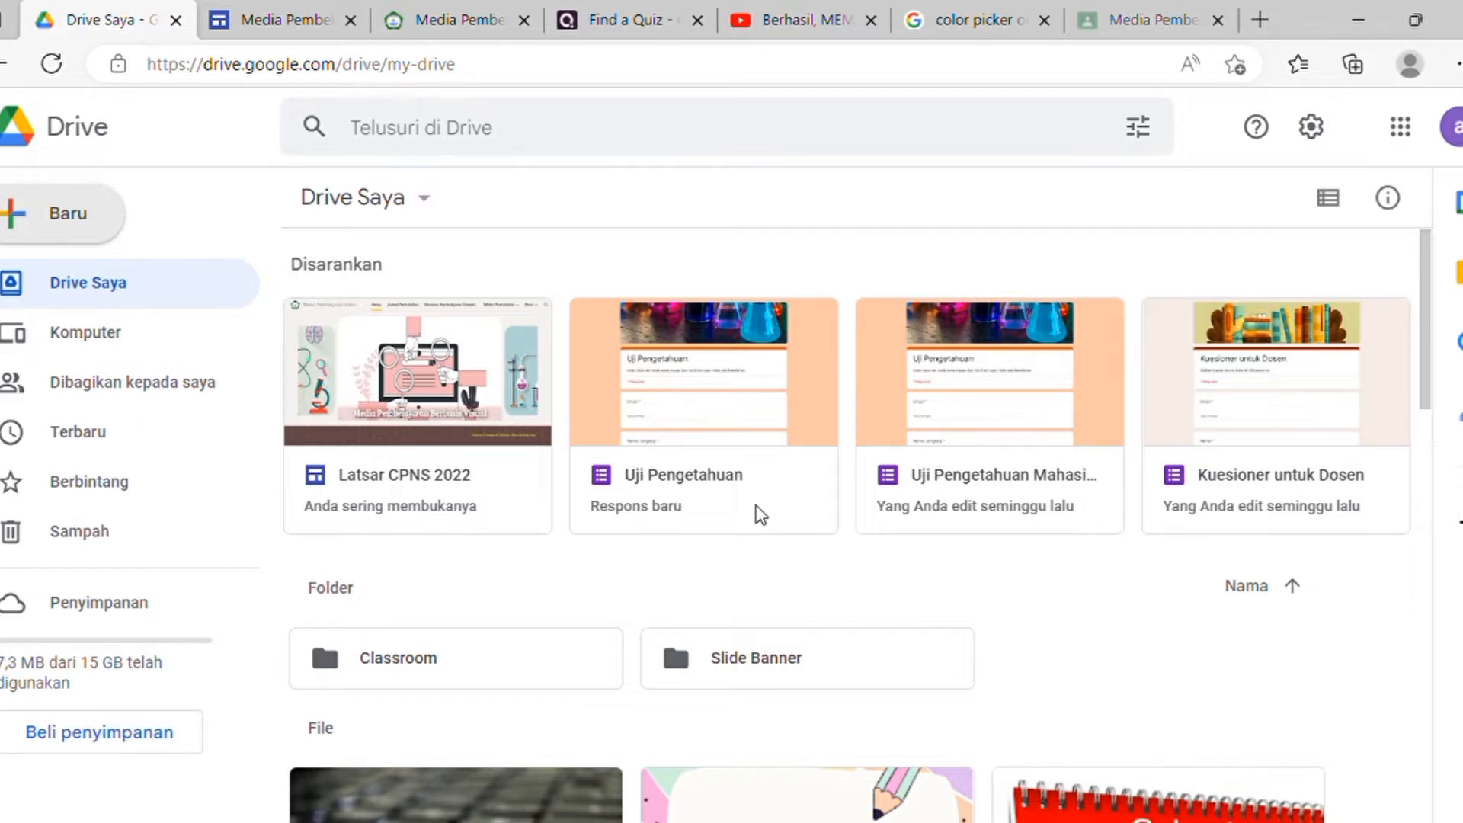
Step: Switch to the Media Pembelajaran Kimia site and scroll through its profiles and comments, then back to top
left_click(461, 17)
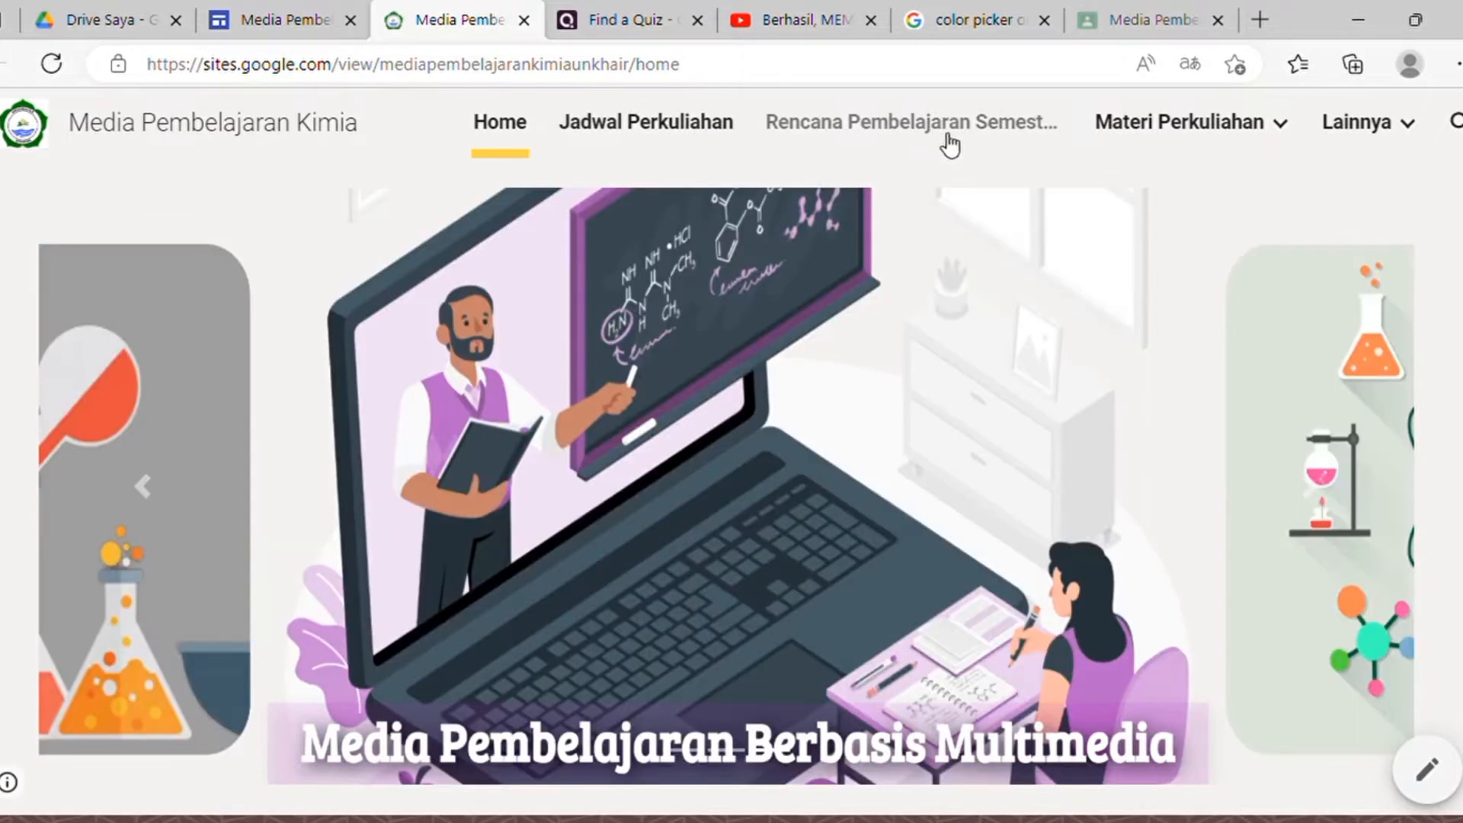
mouse_move(1212, 134)
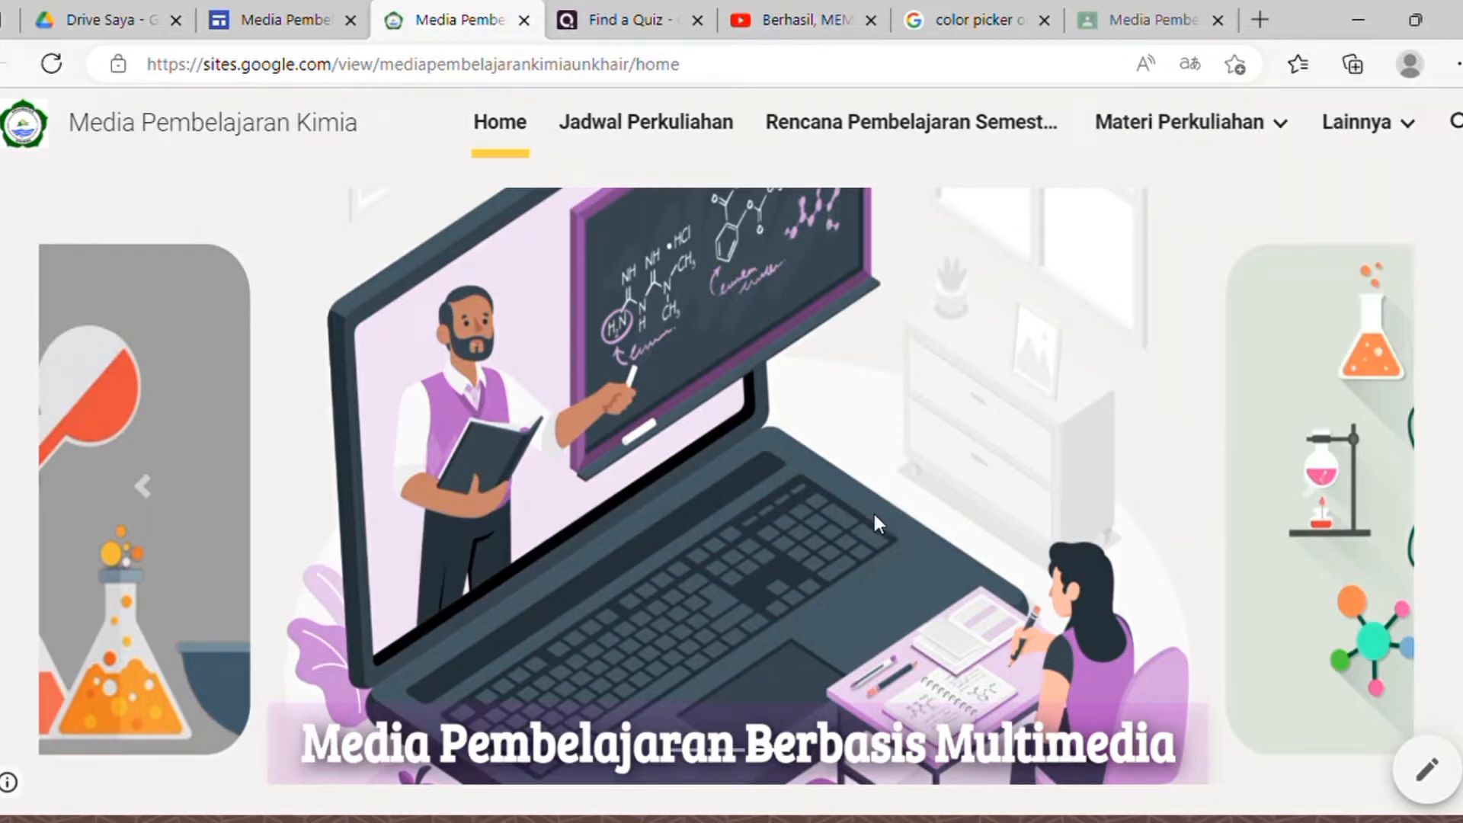
scroll(875, 513, "down", 6)
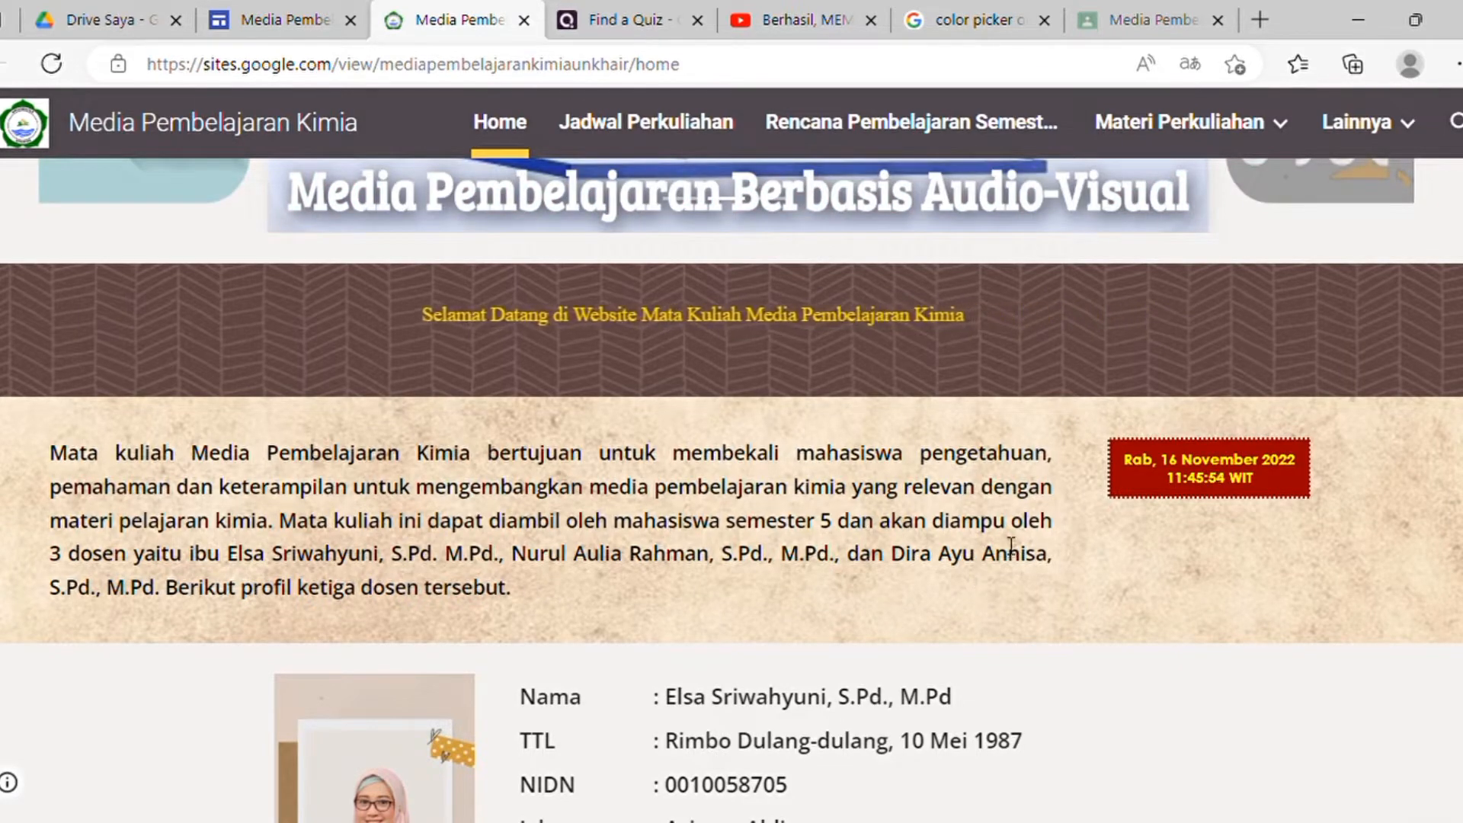
scroll(987, 709, "down", 4)
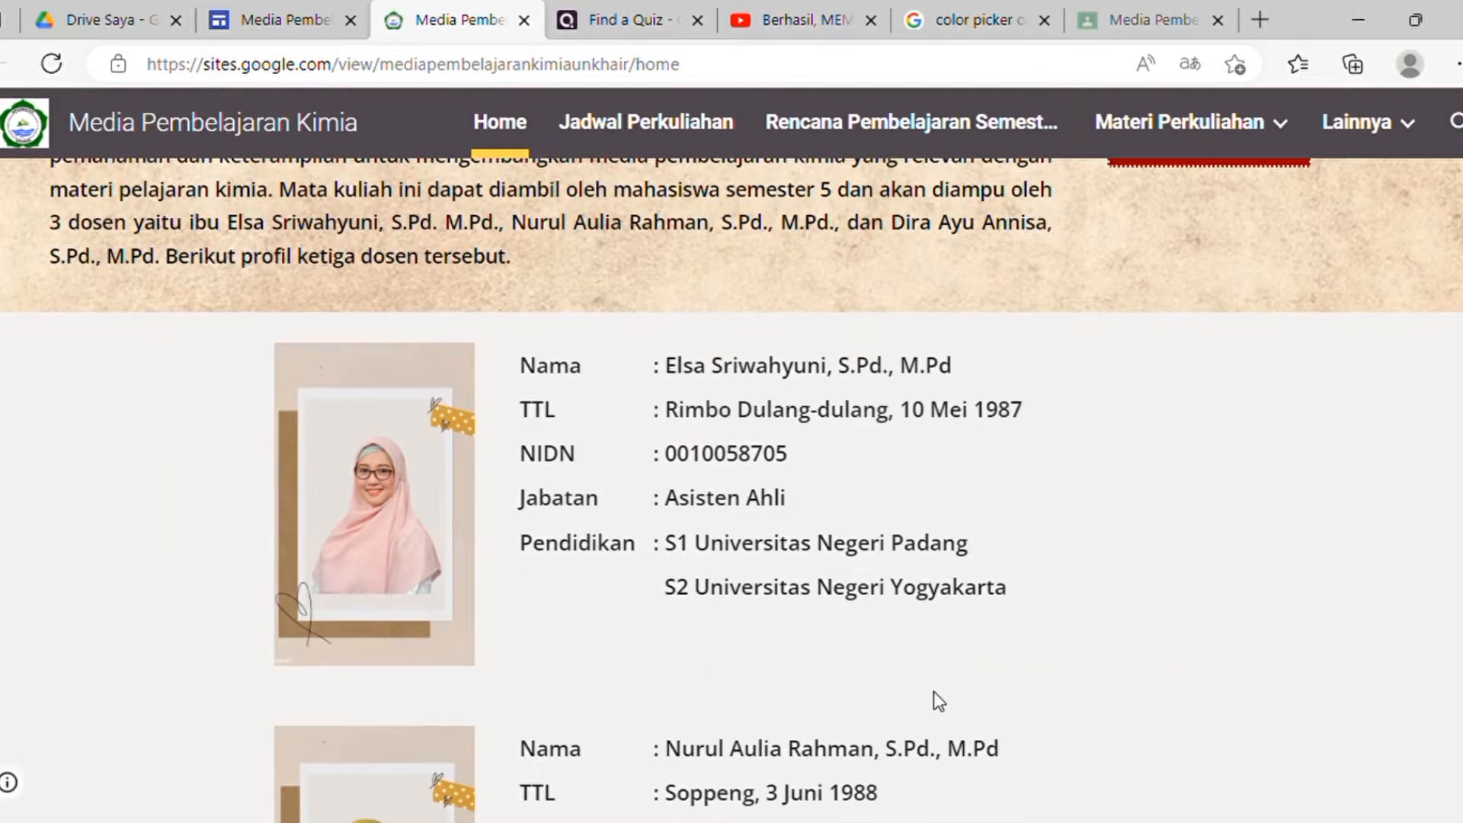
scroll(815, 698, "down", 4)
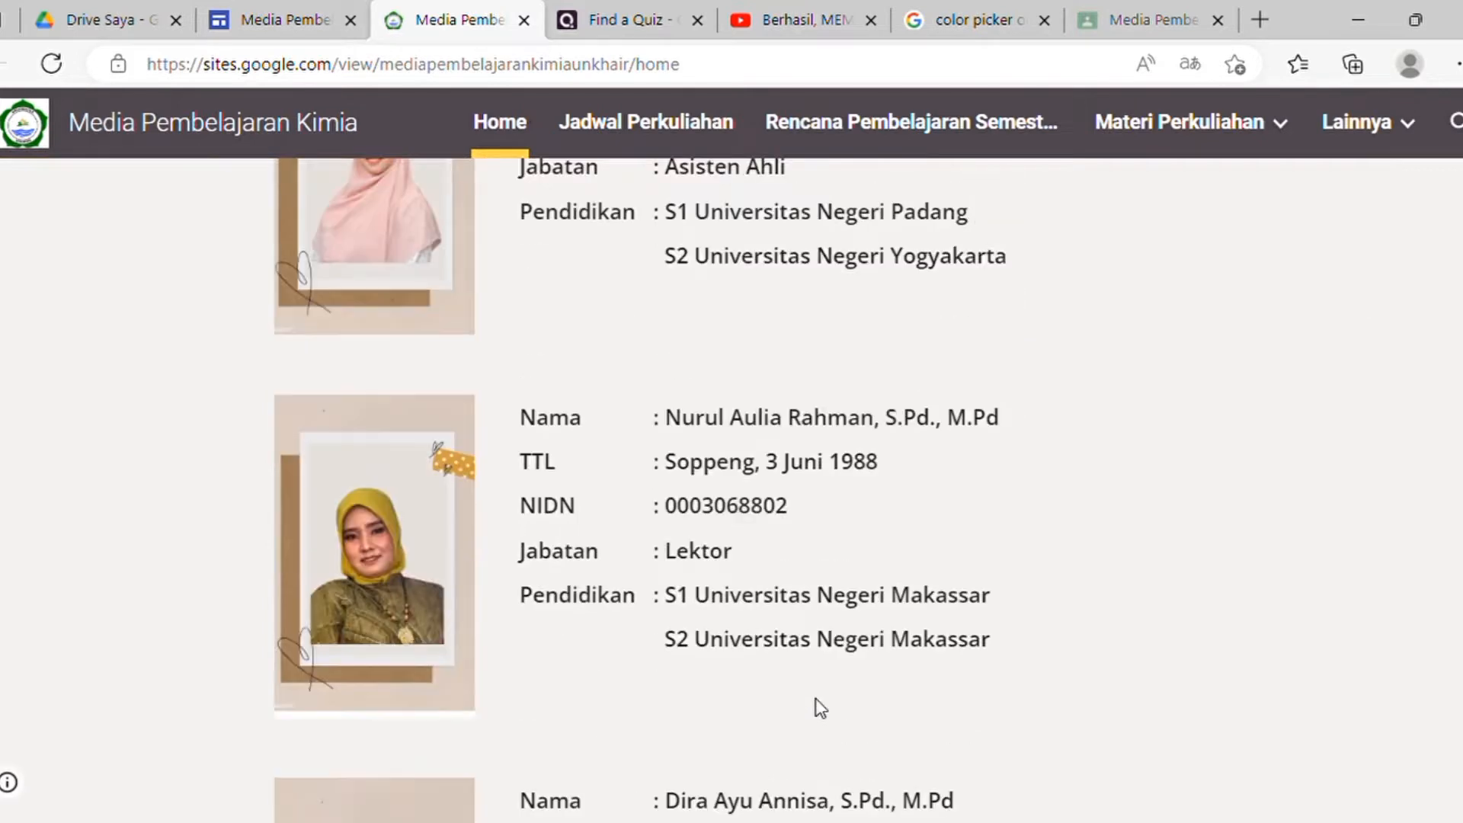
scroll(800, 701, "down", 5)
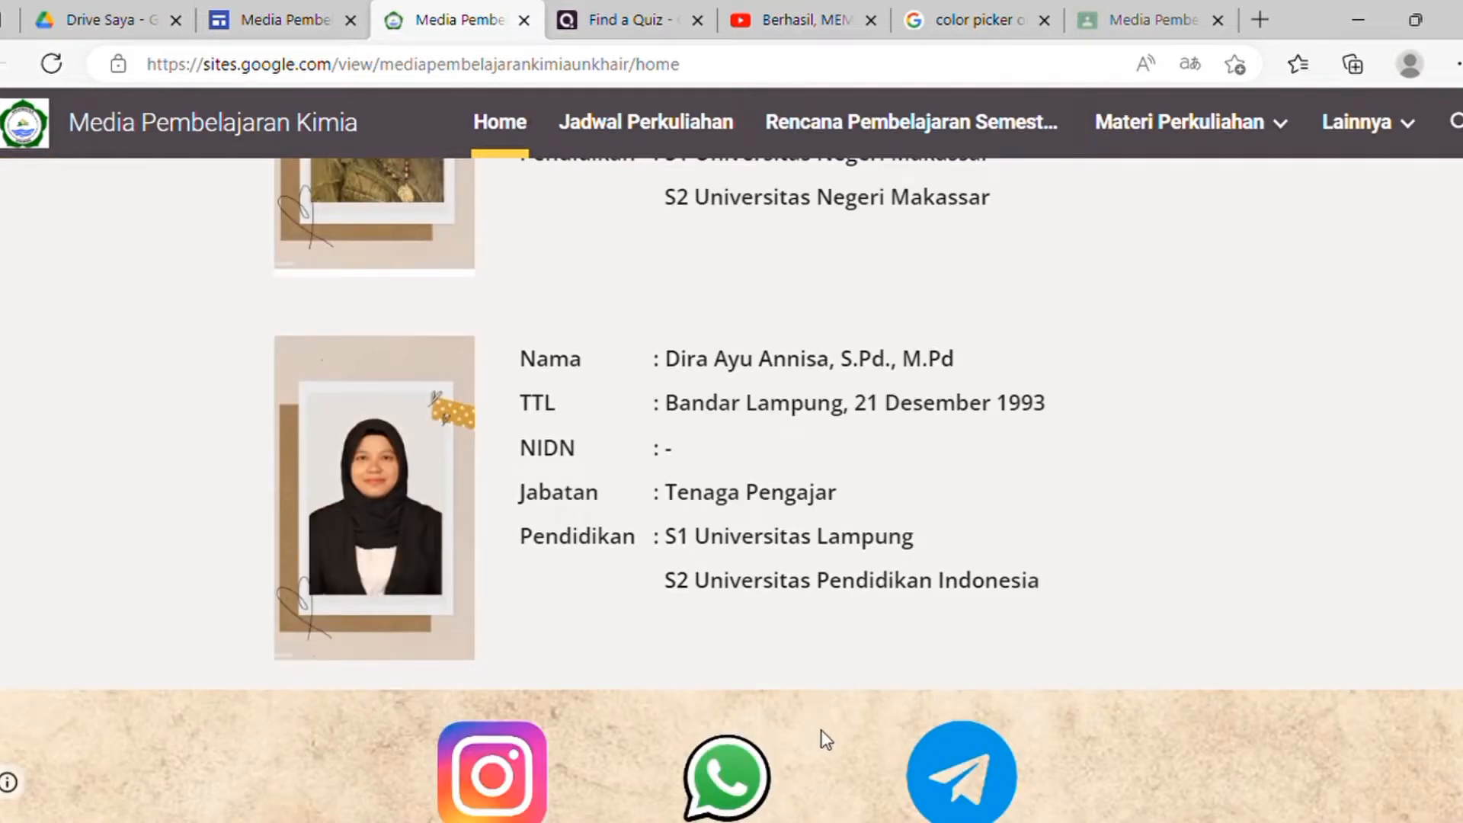
scroll(686, 754, "down", 3)
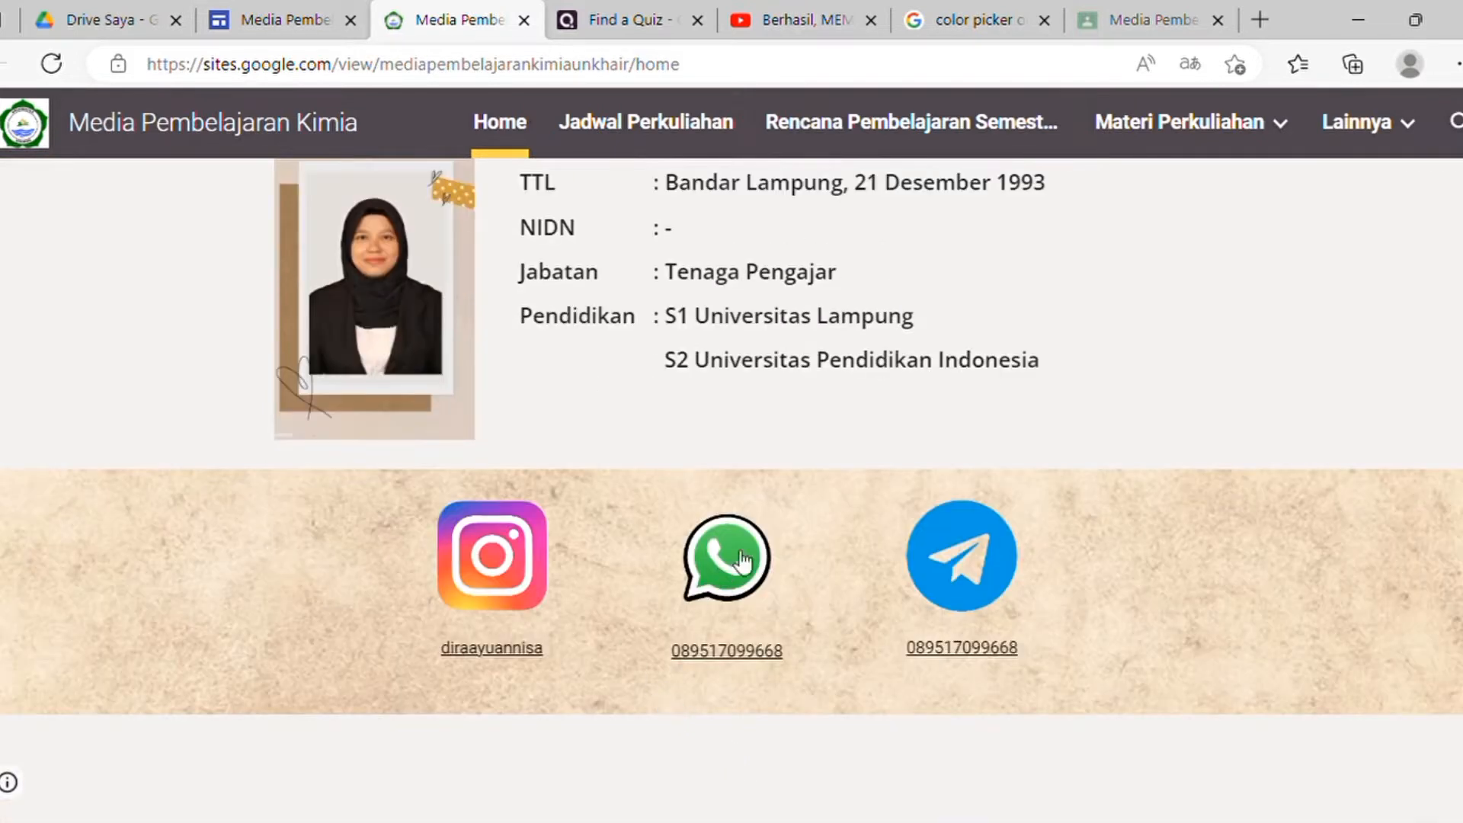
scroll(609, 703, "down", 7)
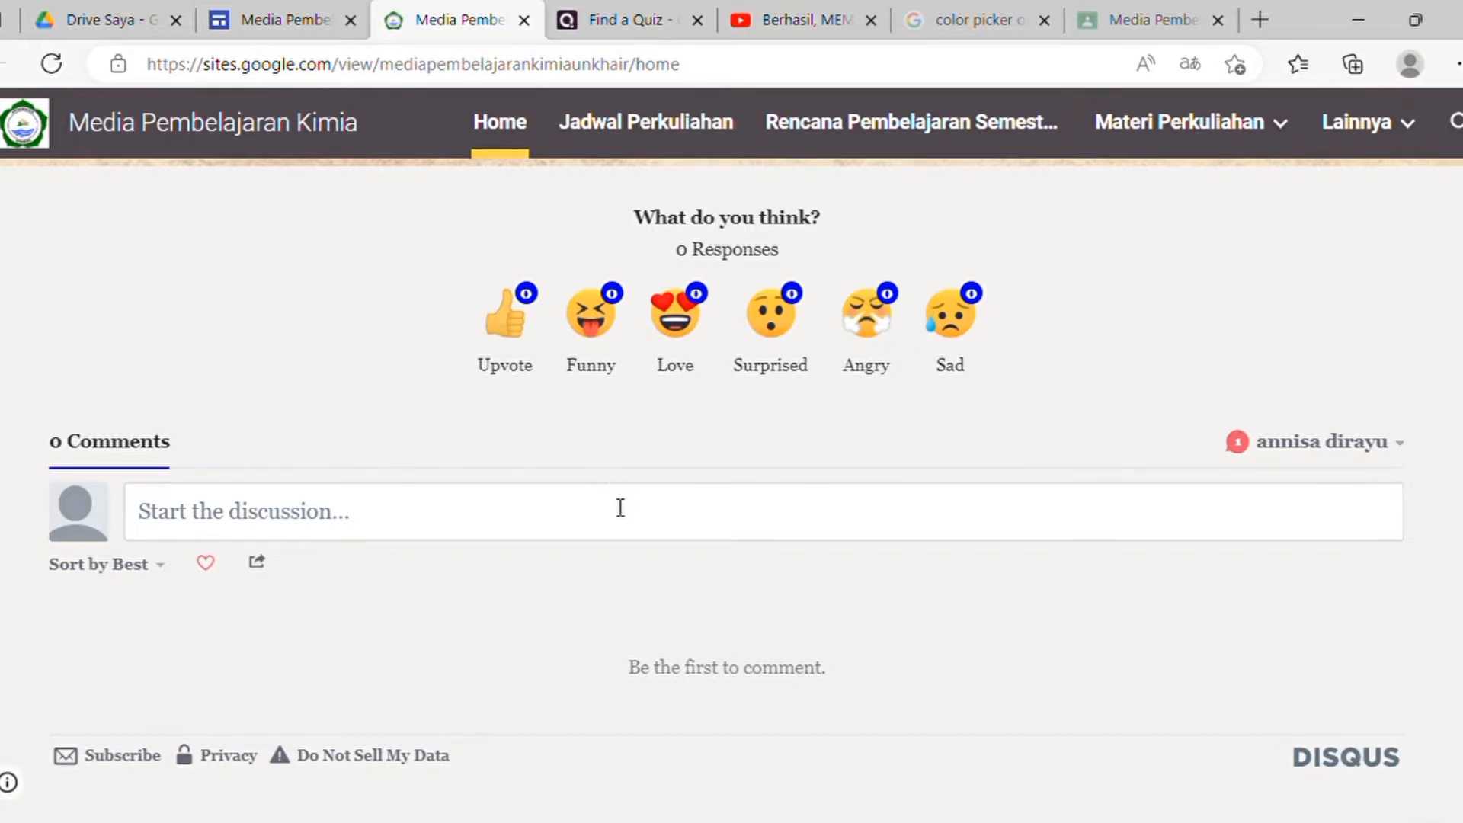
scroll(620, 509, "up", 20)
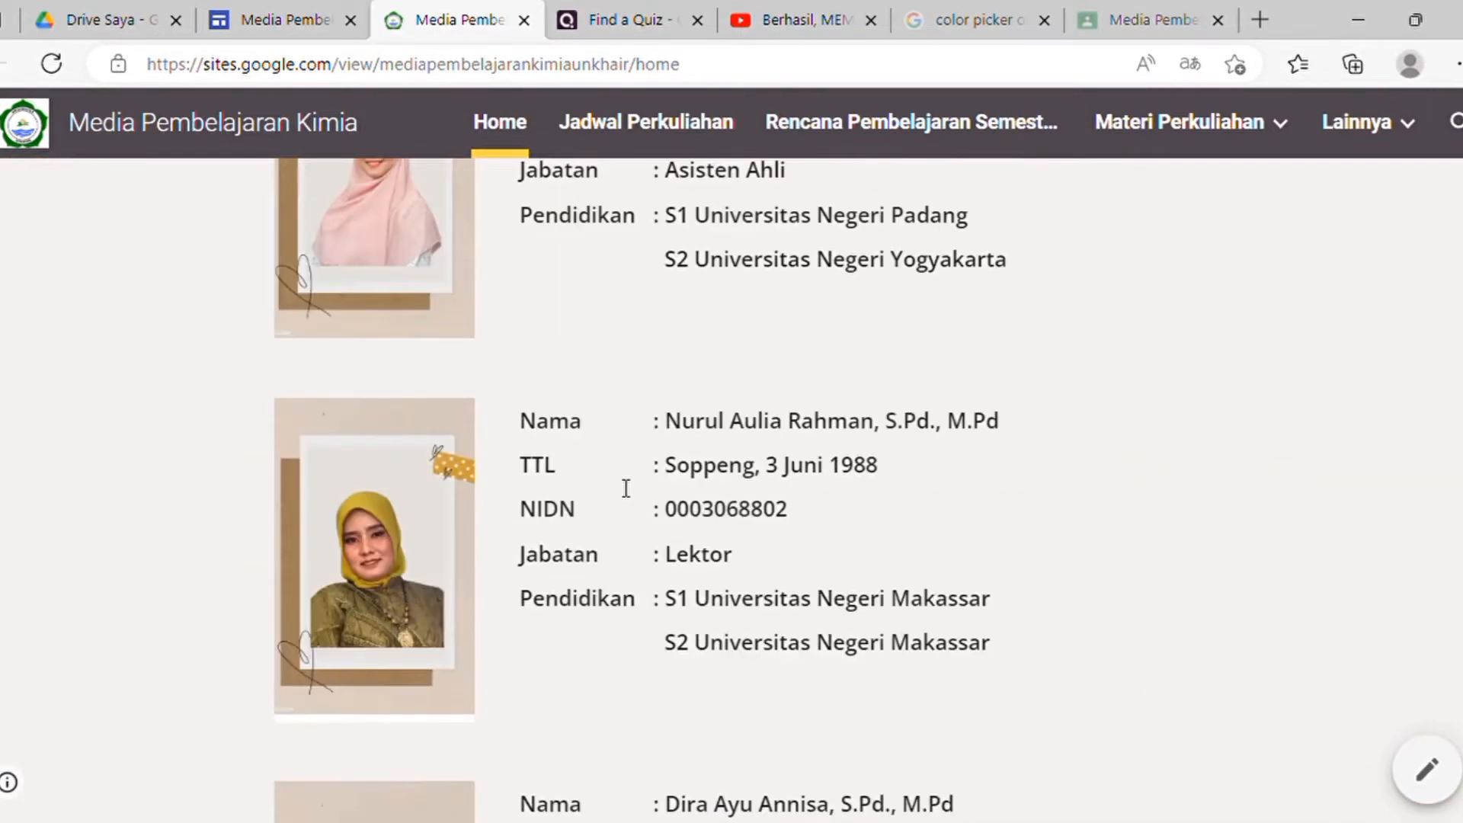
scroll(629, 477, "up", 5)
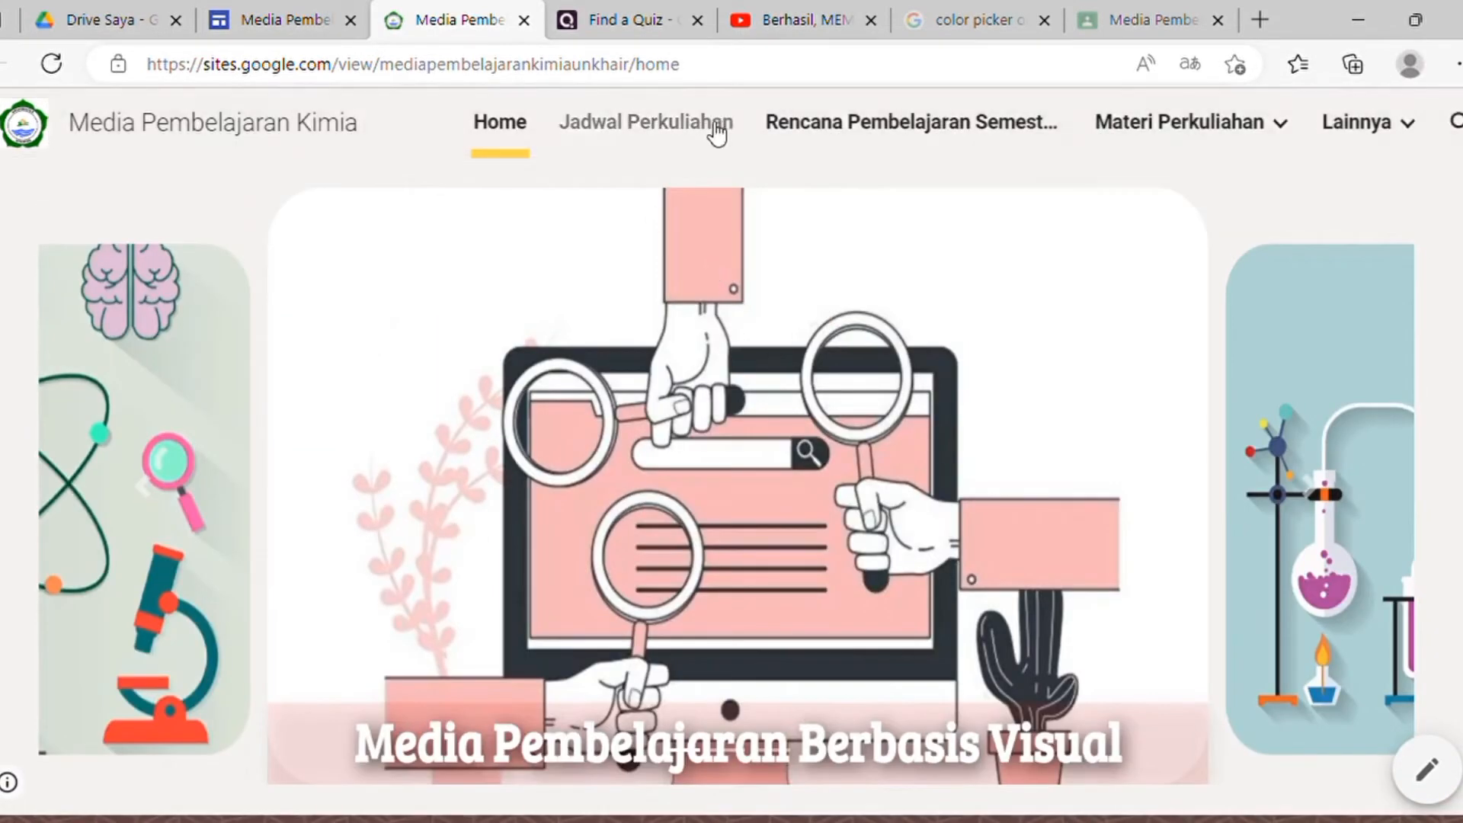
Step: Visit the Jadwal Perkuliahan page, then create a new Google Site from Drive's Baru > Lainnya menu
left_click(717, 131)
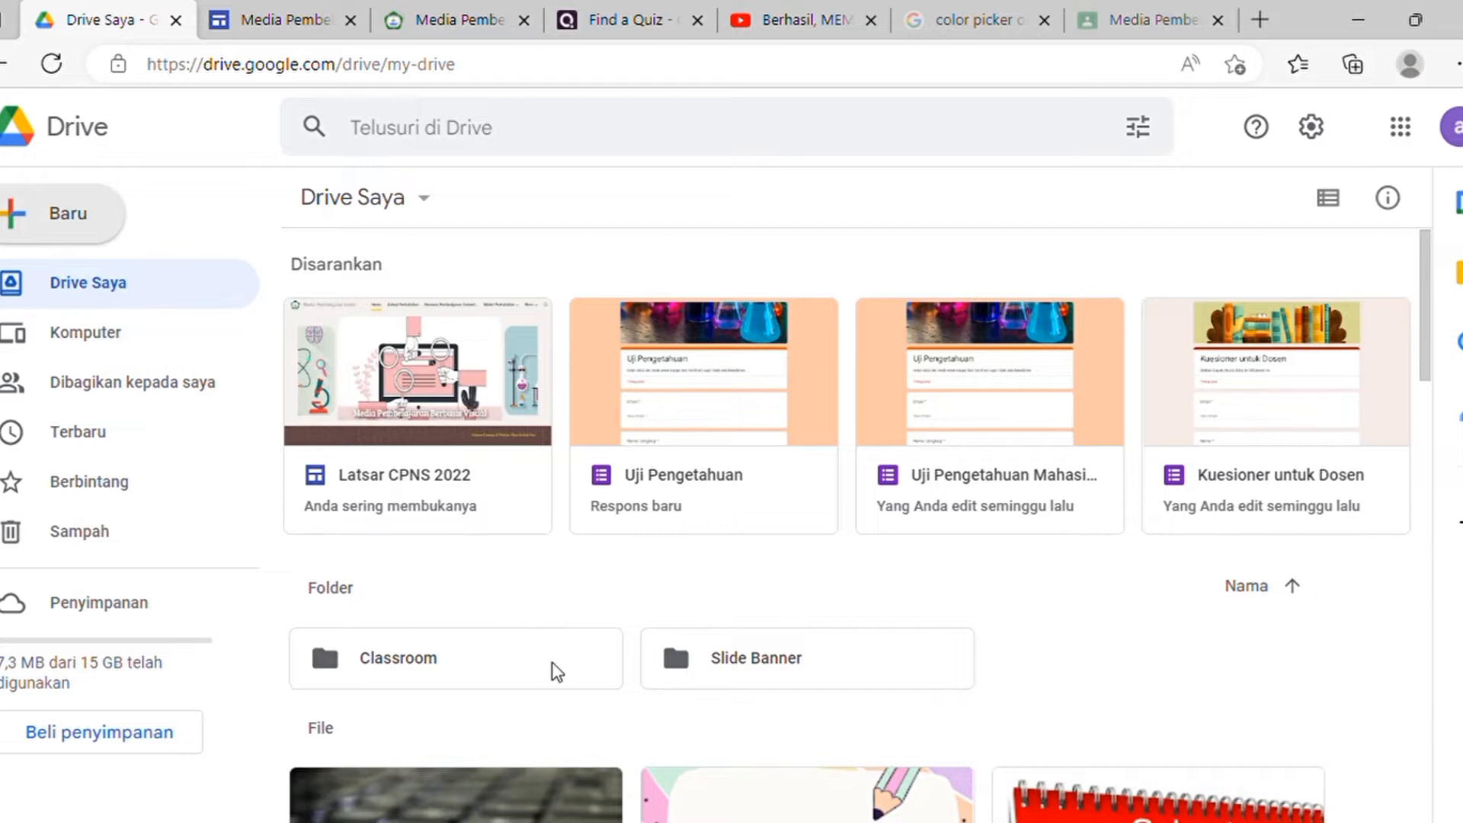
left_click(115, 229)
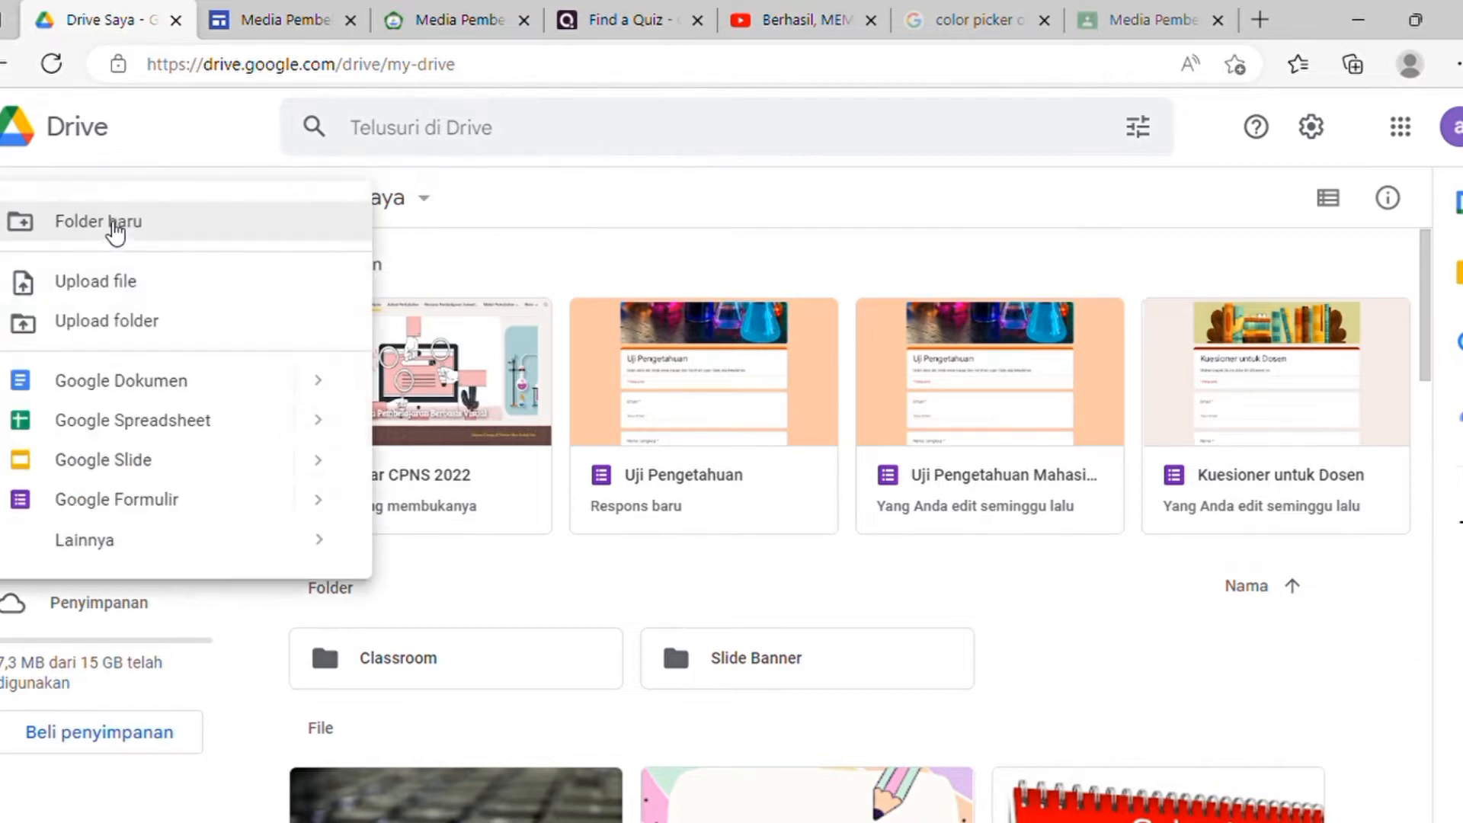
mouse_move(148, 556)
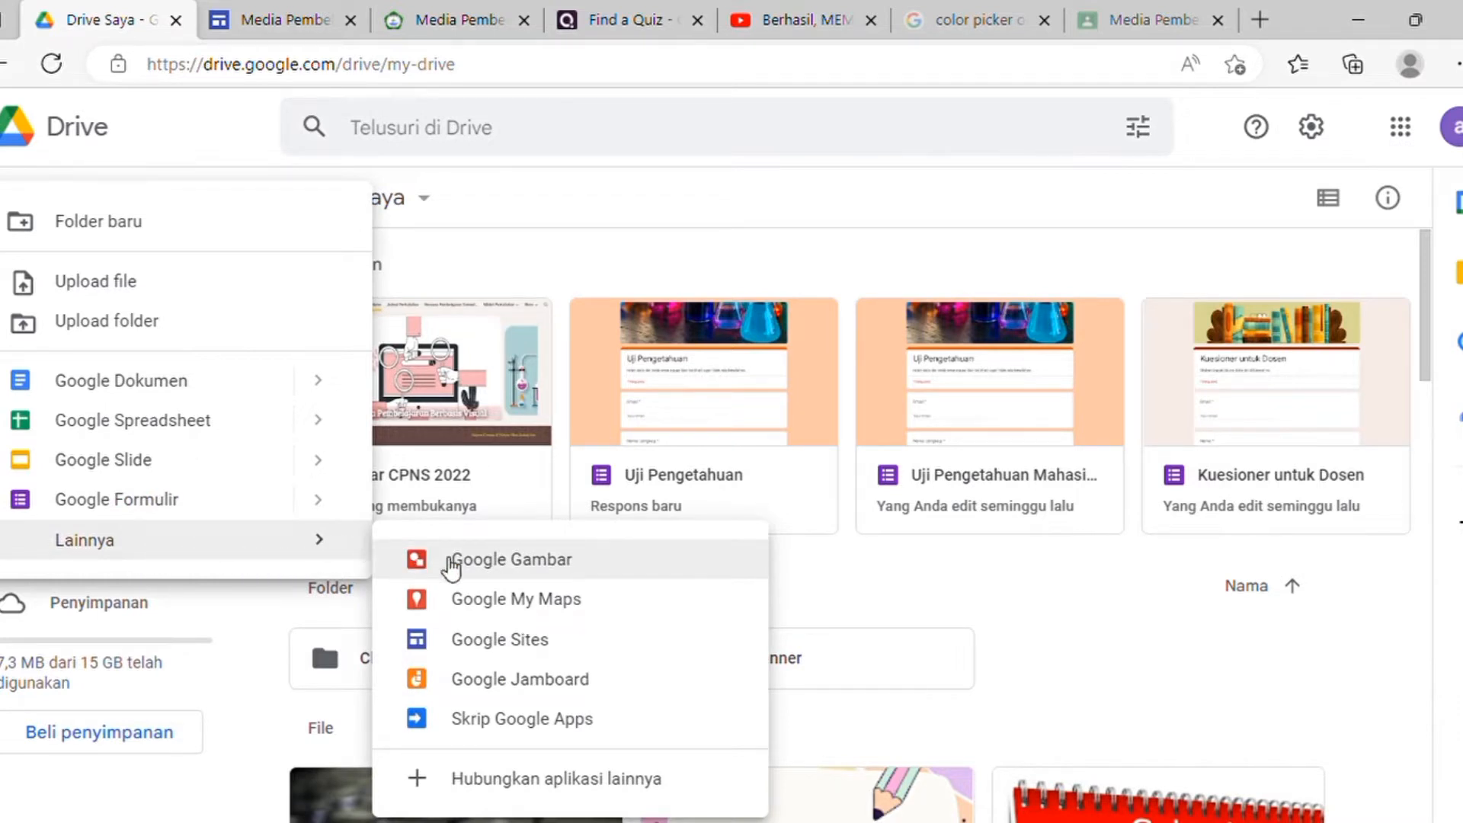
left_click(495, 654)
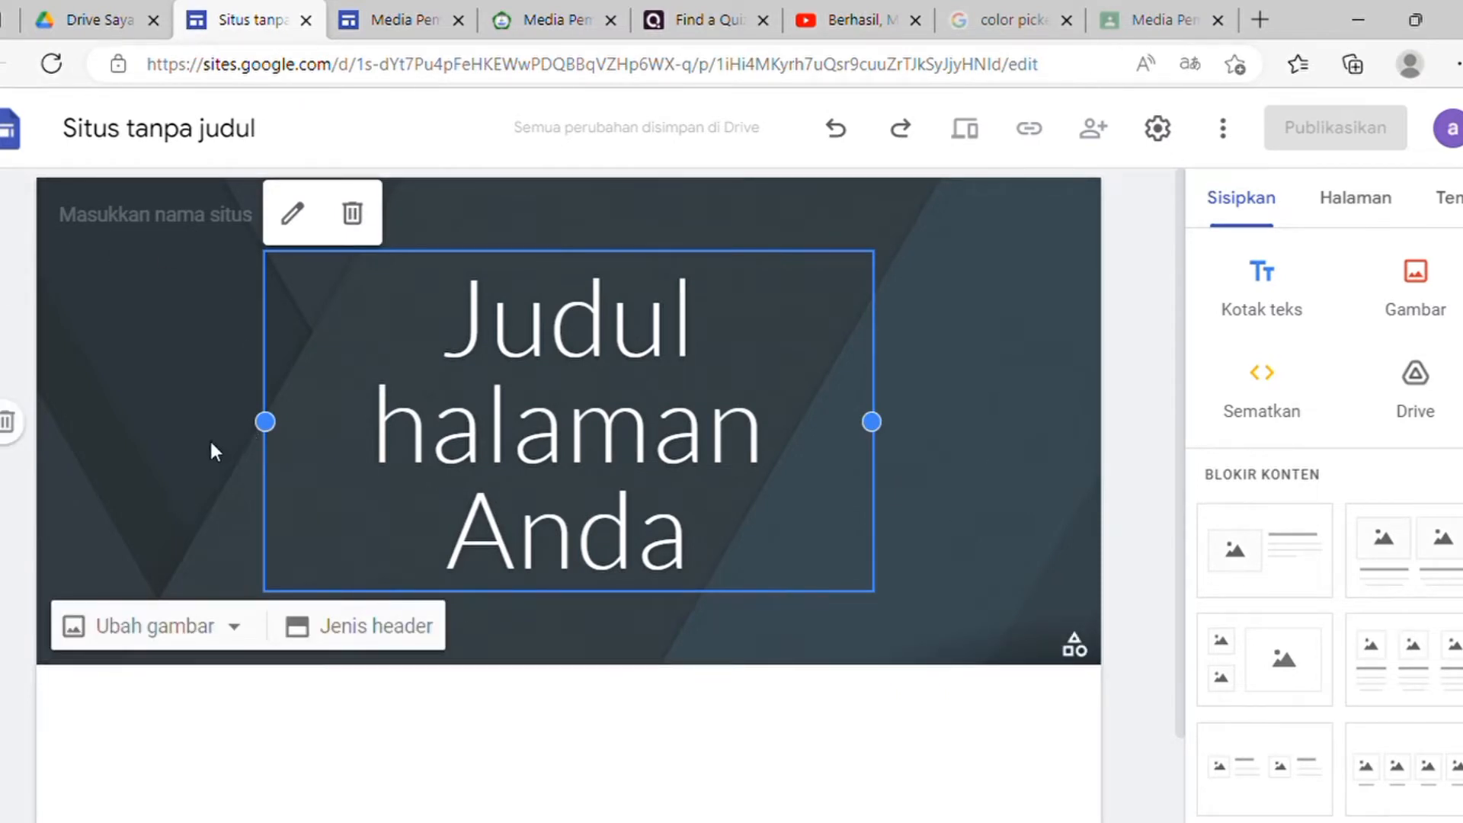
Step: Rename 'Situs tanpa judul' to 'Kimia SMA'
left_click(150, 135)
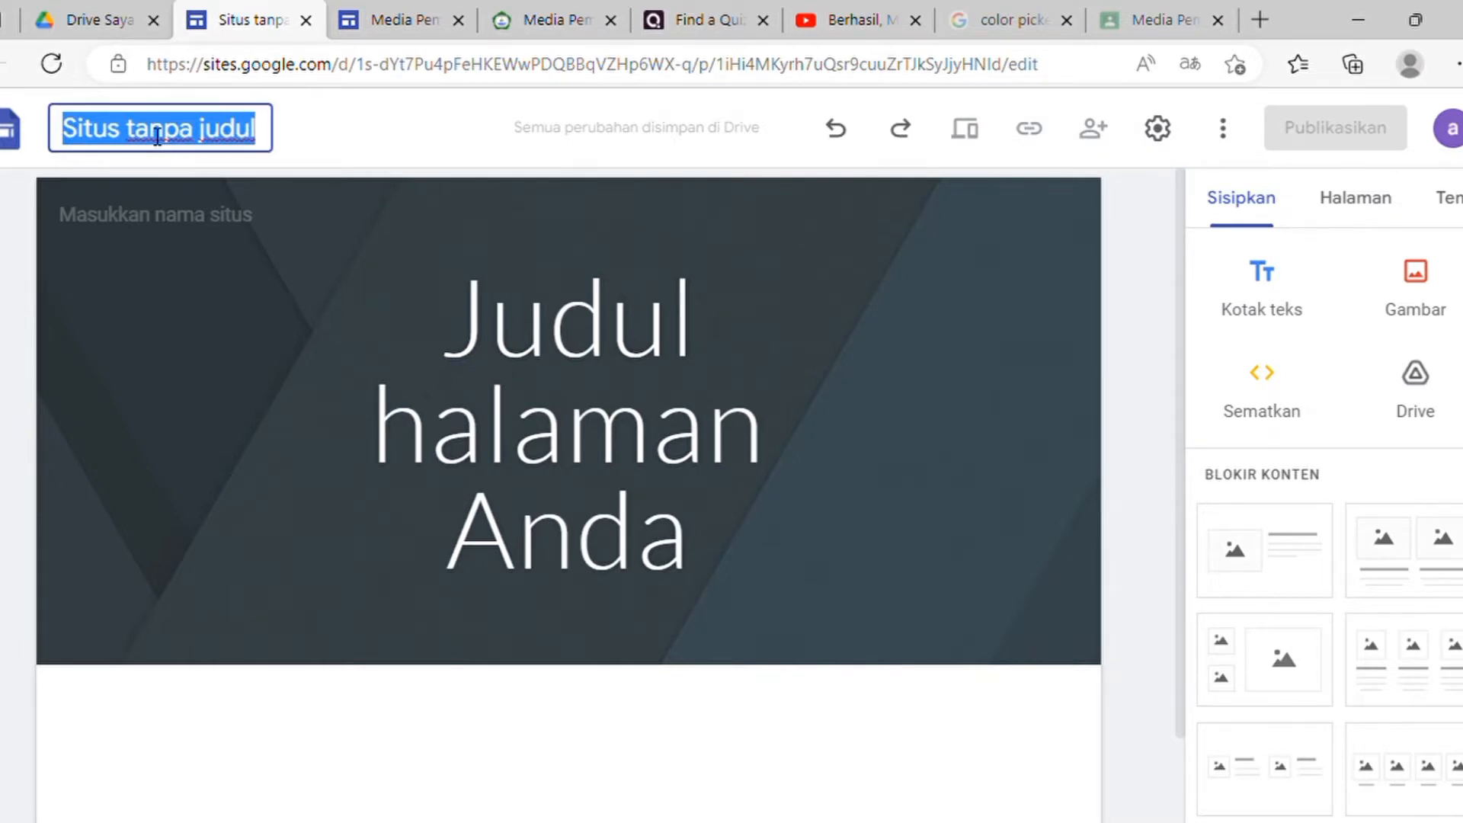
type("Kimia ")
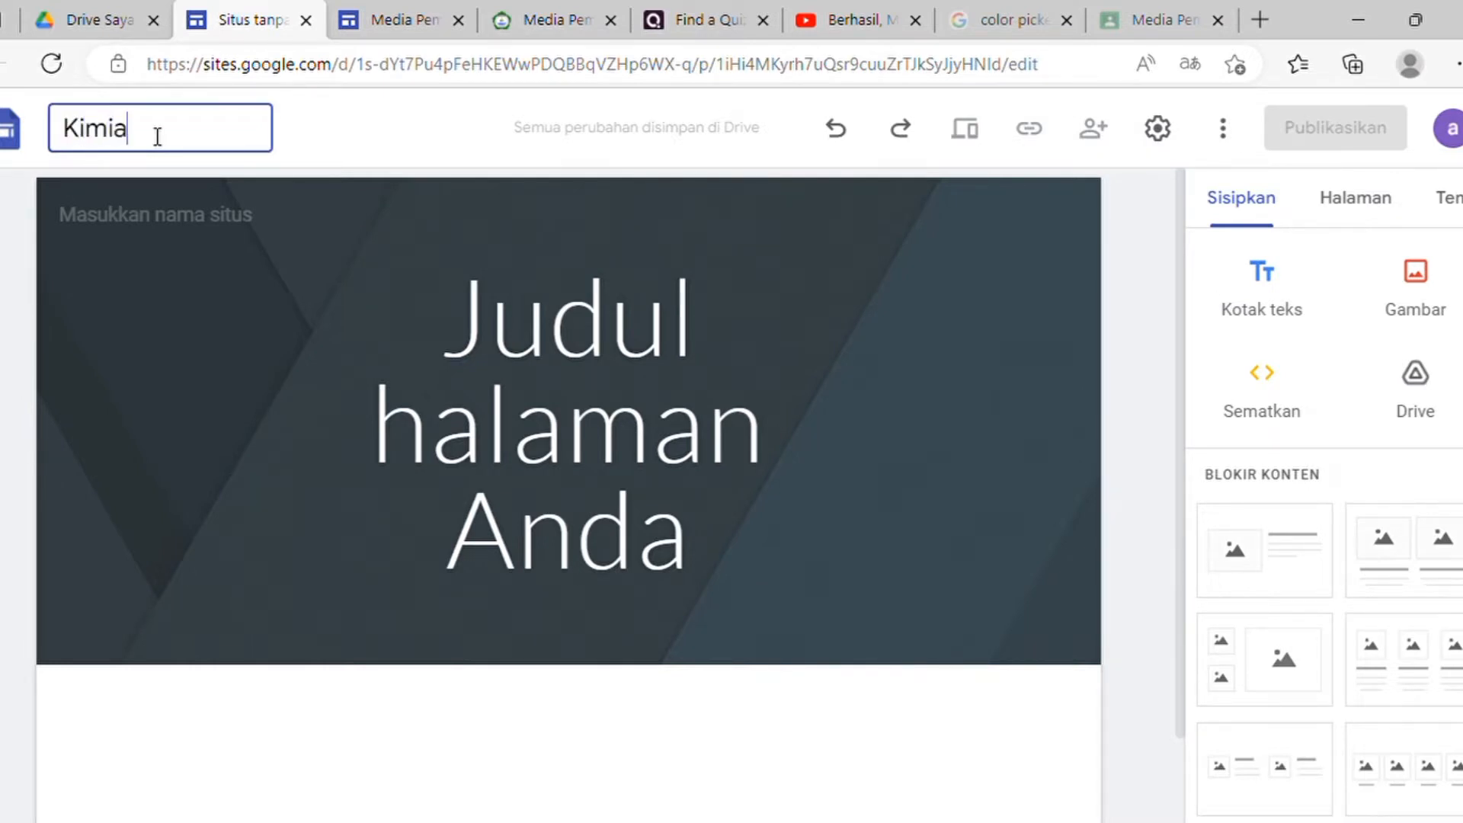
type("SMA")
left_click(496, 354)
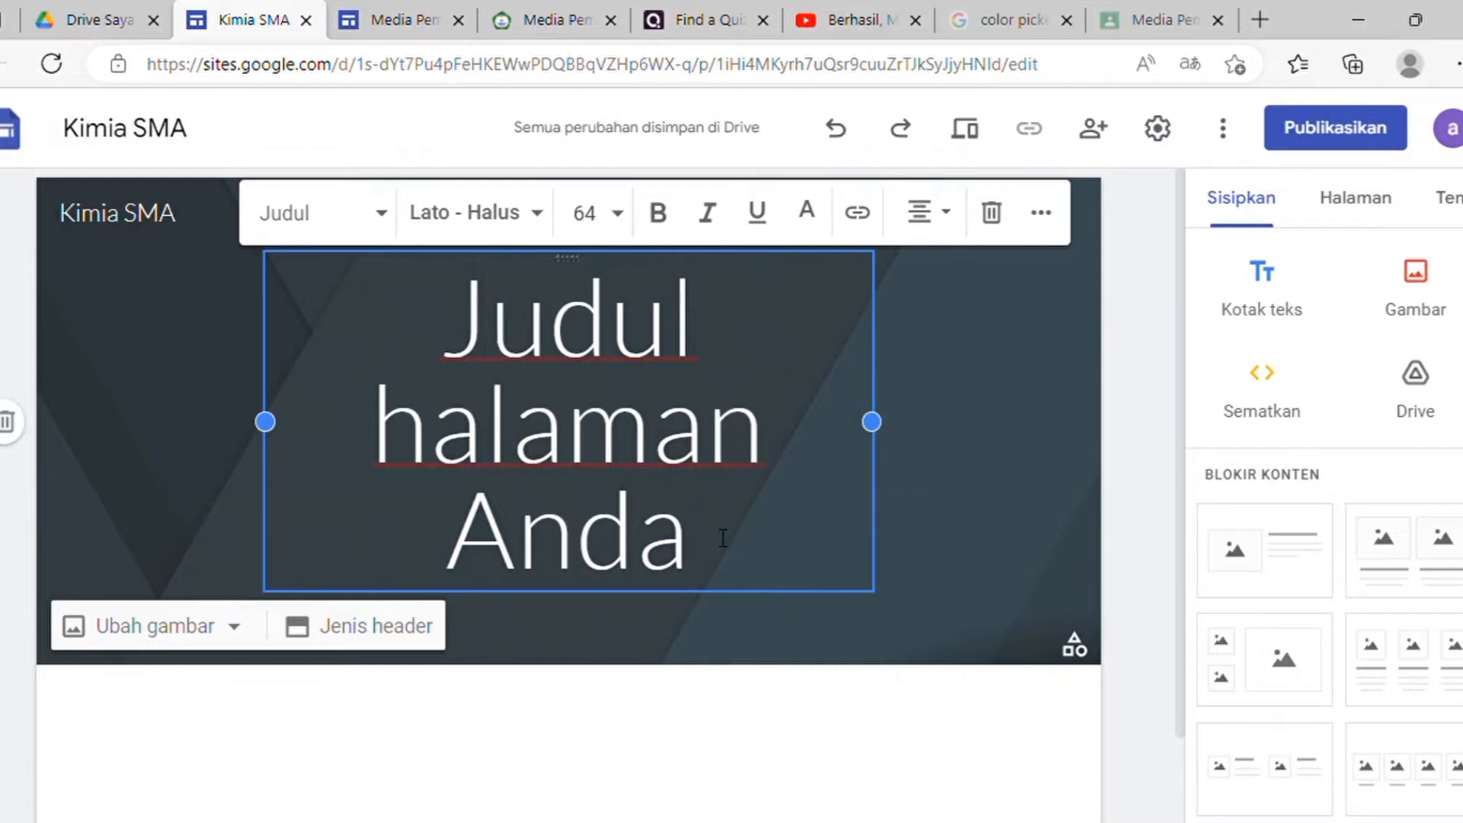
Step: Replace the placeholder header title with 'SMA N 1 Bandung' and set it in bold Montserrat
left_click_drag(723, 538, 392, 336)
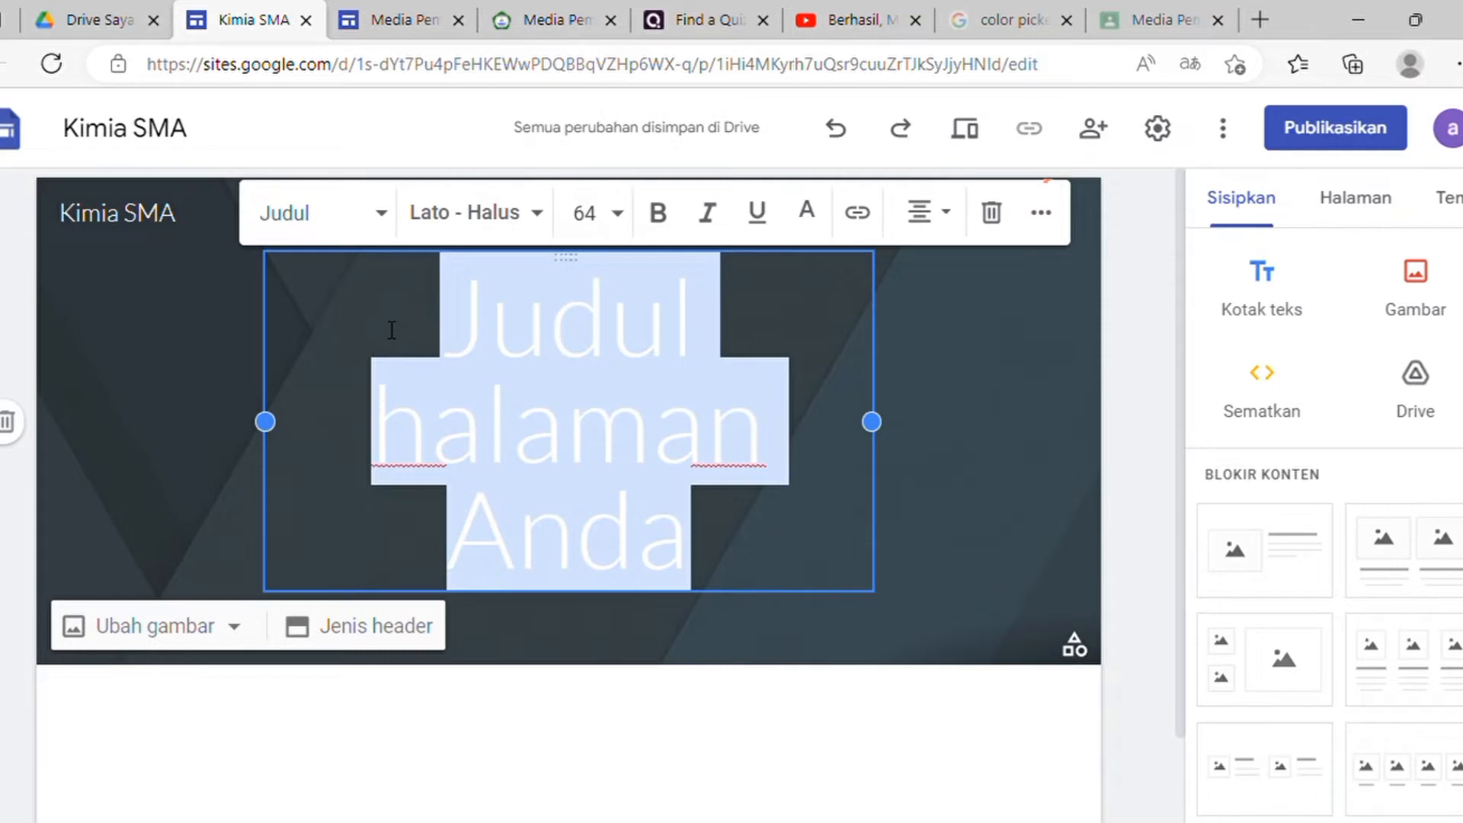
type("SMA N")
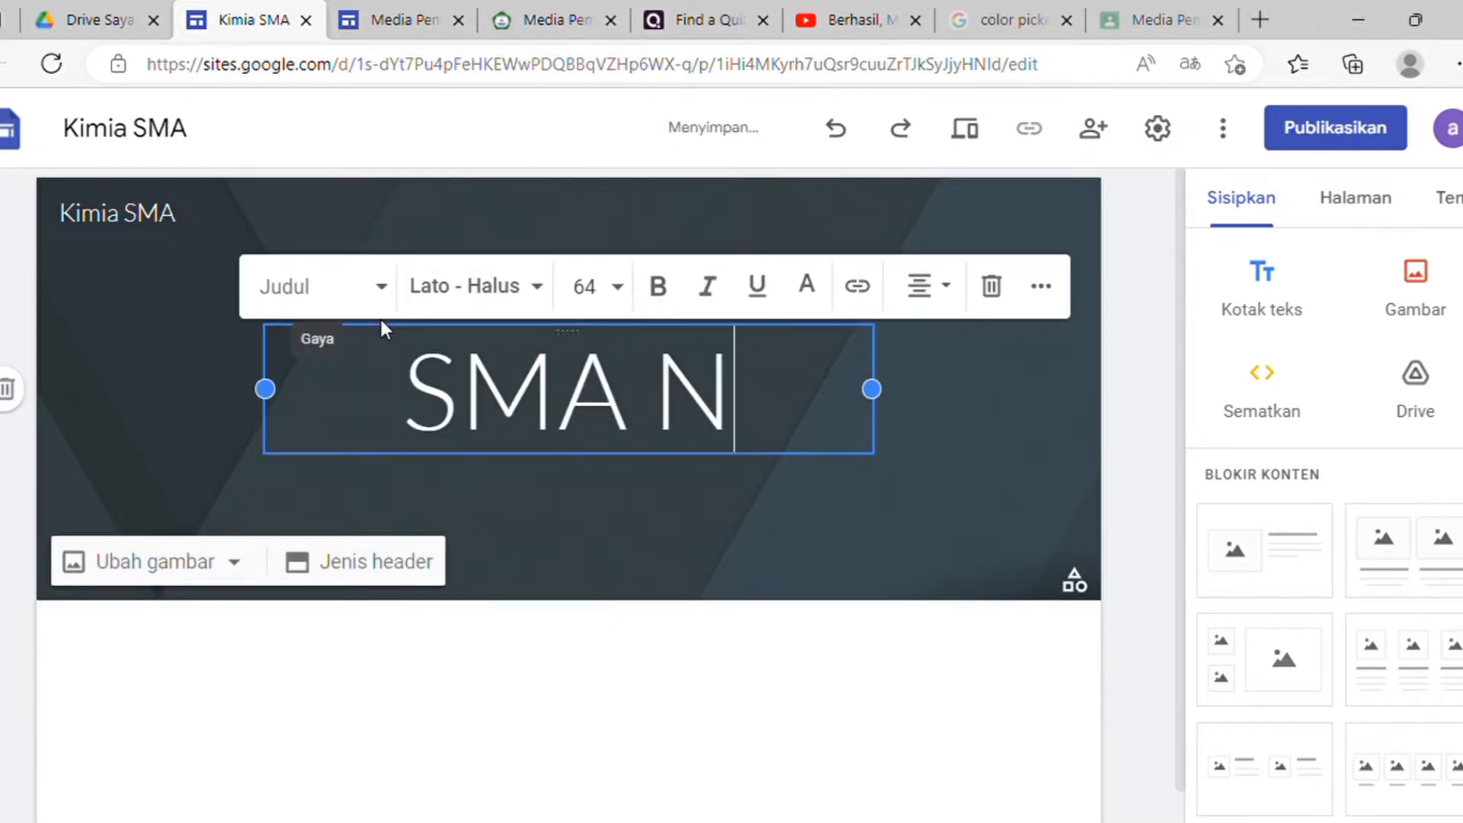
type(" 1 B")
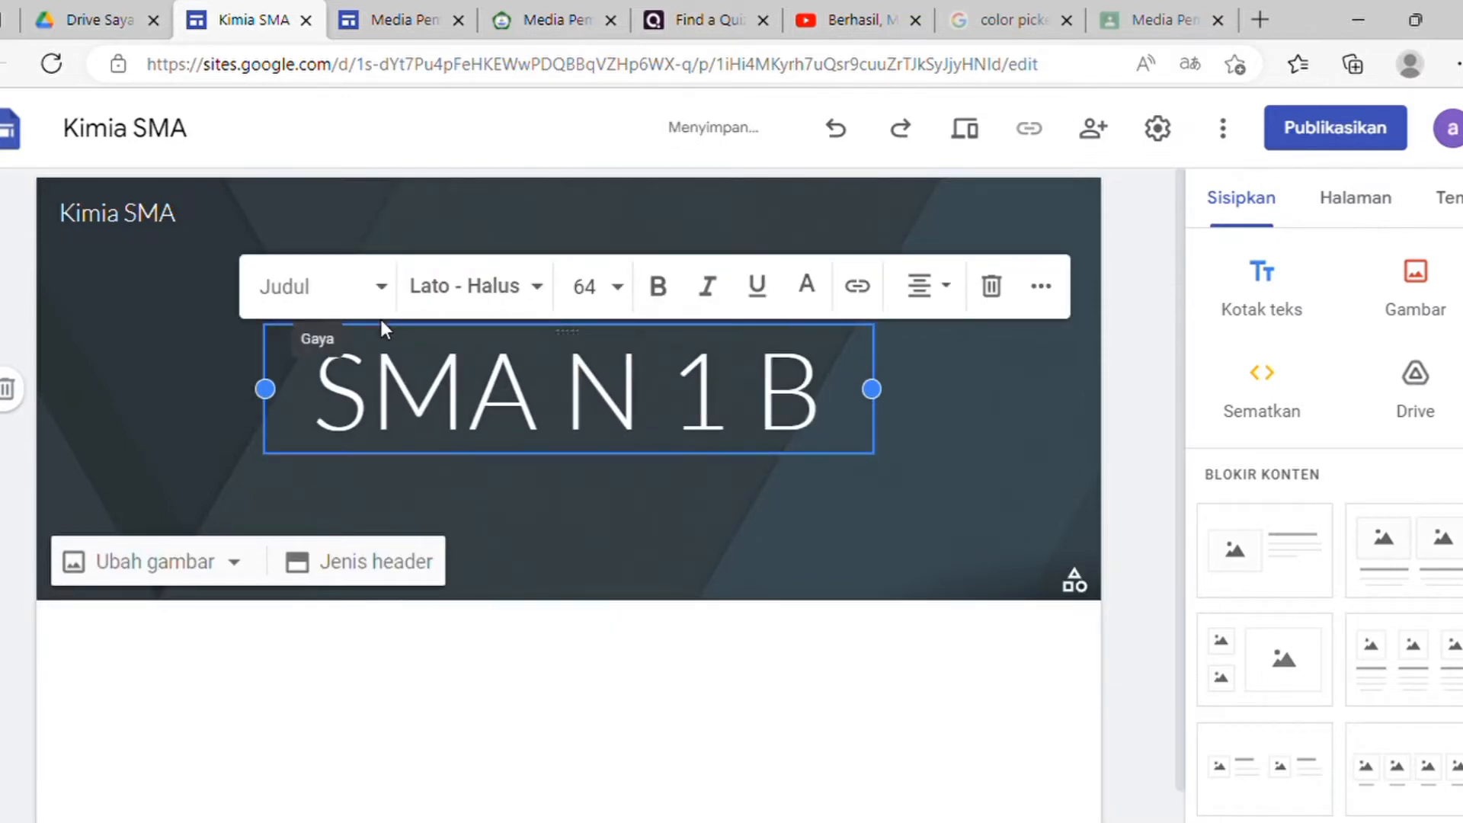
type("andung")
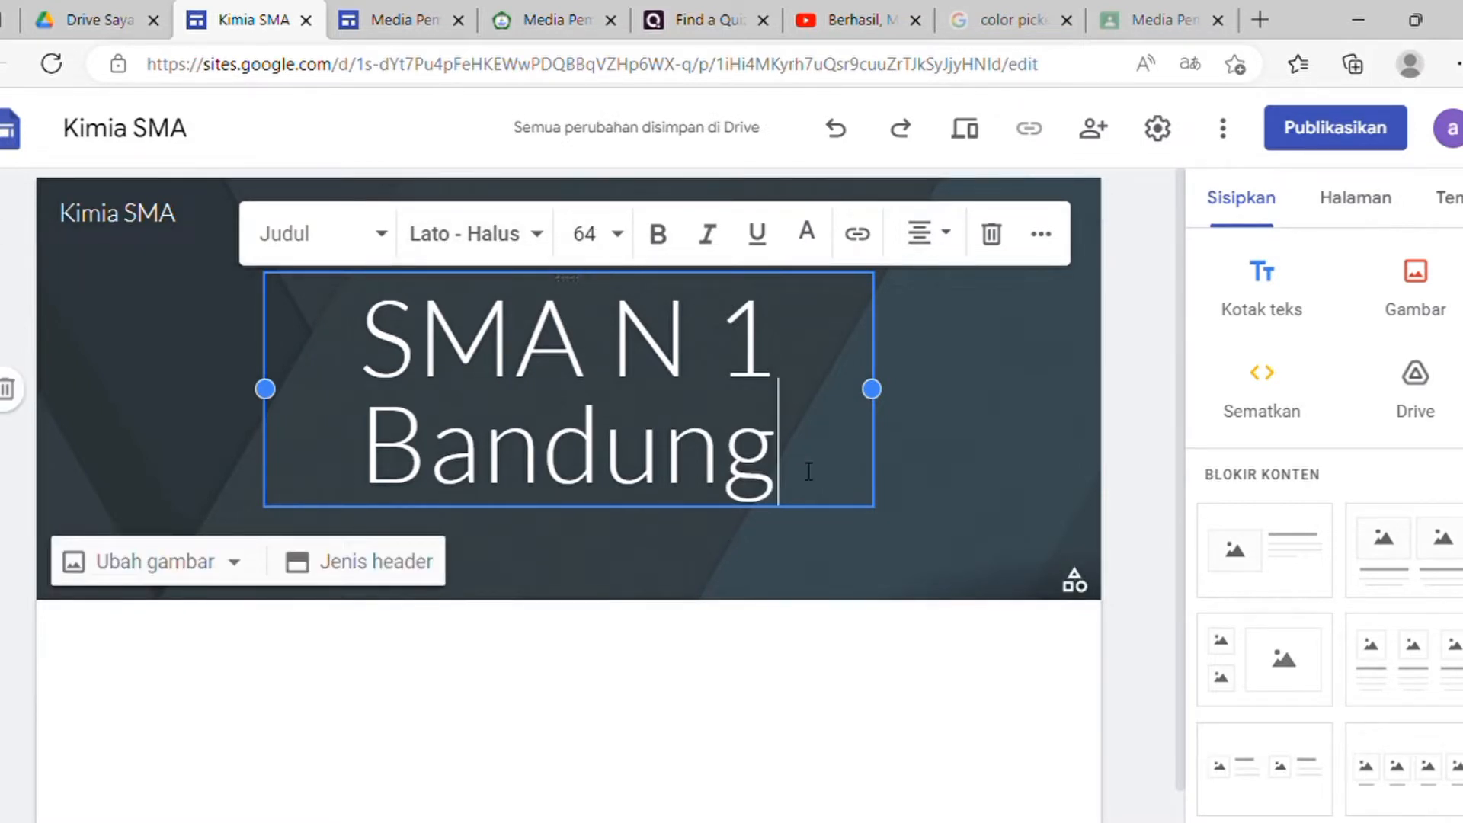
left_click_drag(809, 471, 312, 363)
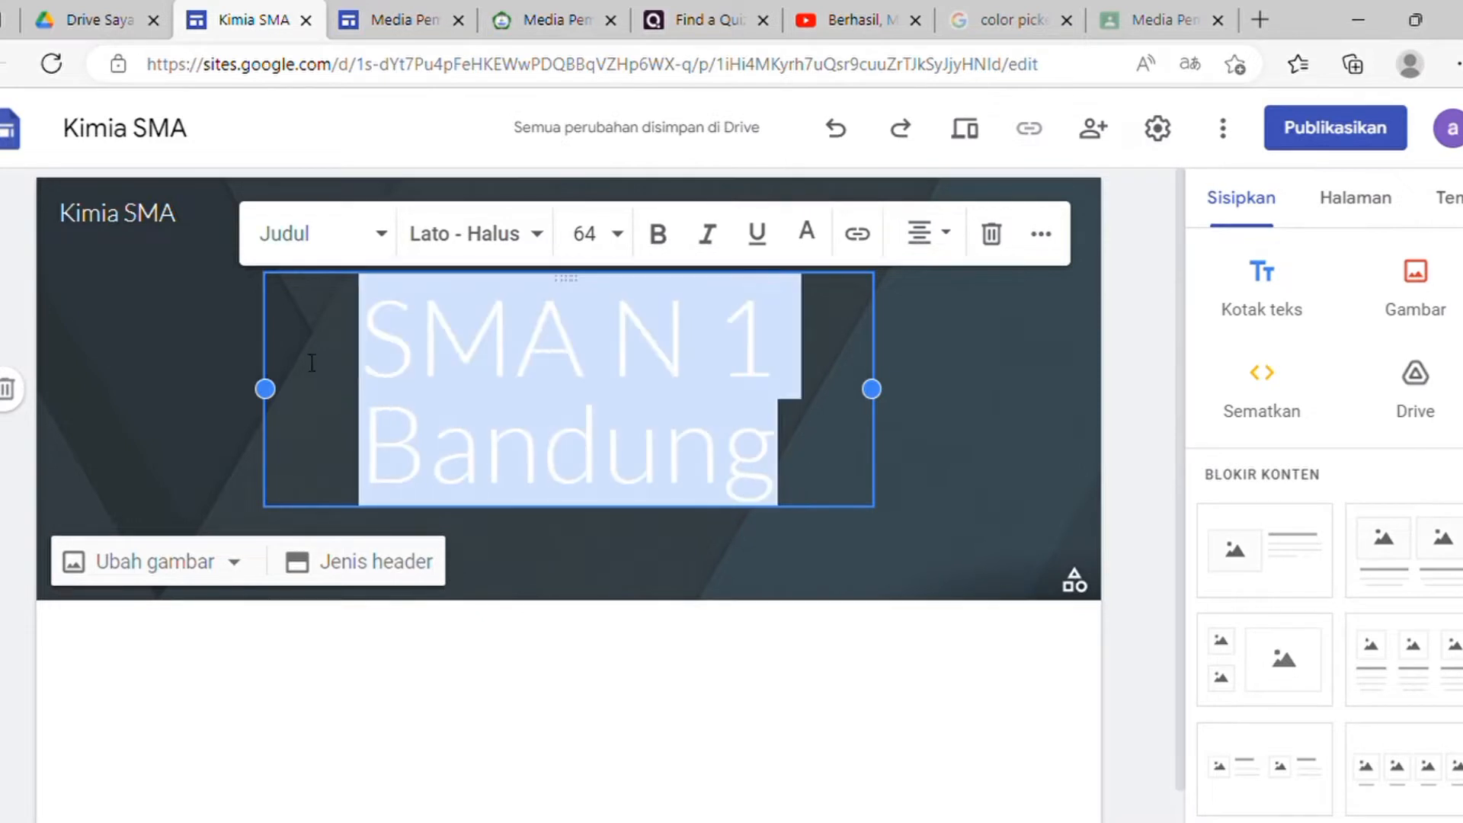
left_click(540, 240)
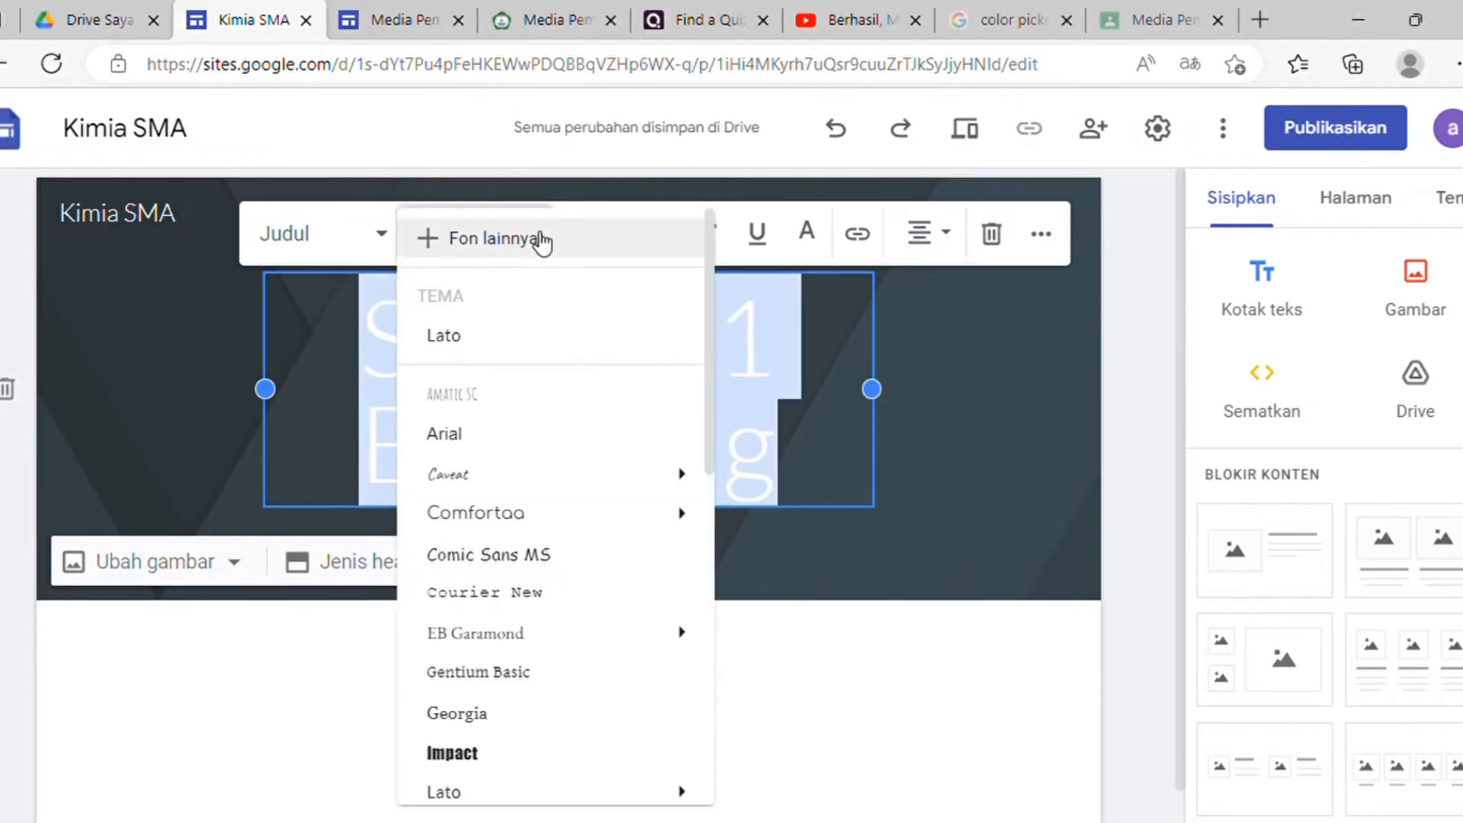
scroll(526, 397, "down", 5)
mouse_move(554, 458)
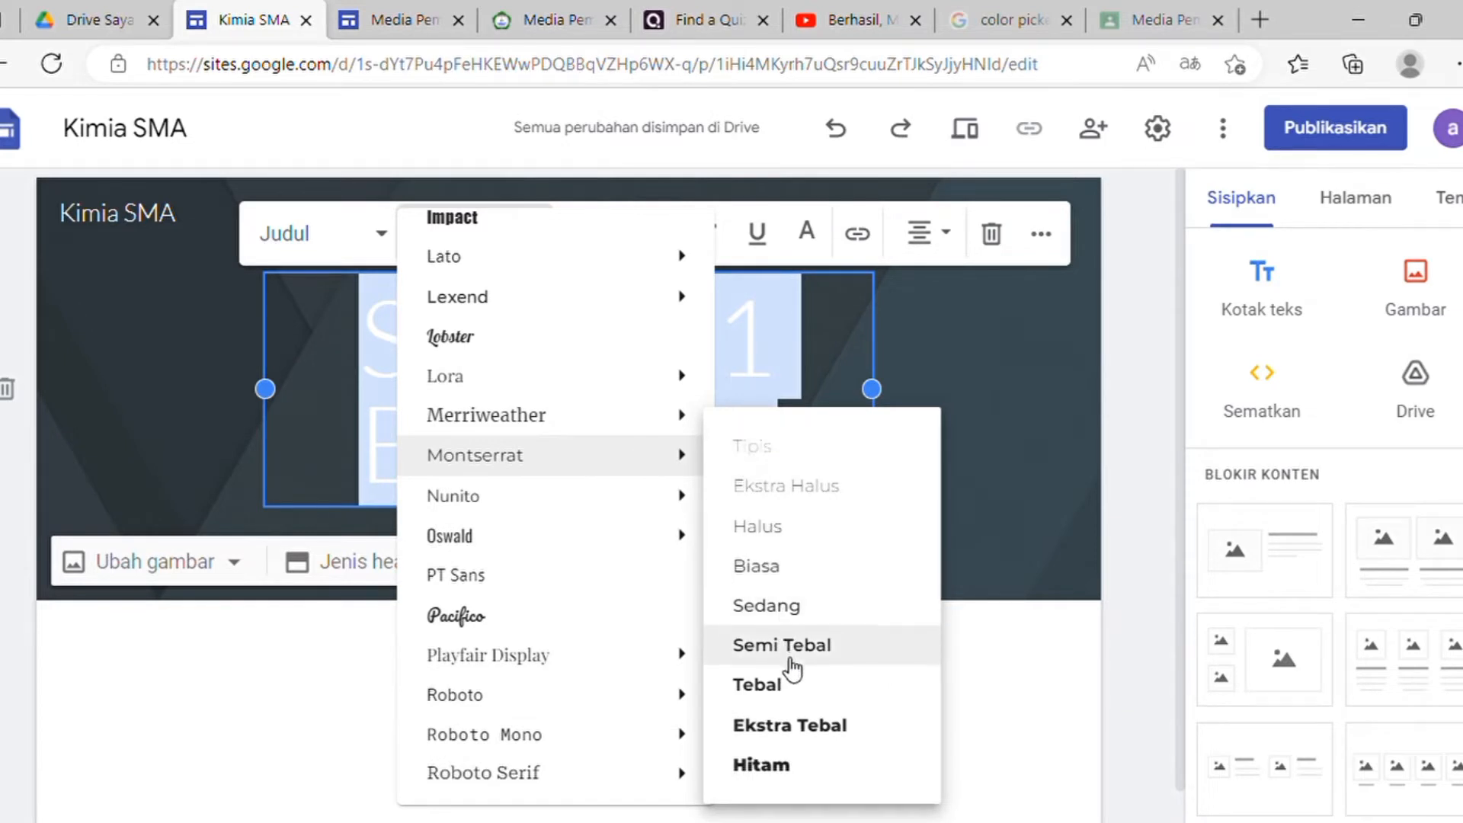
left_click(790, 692)
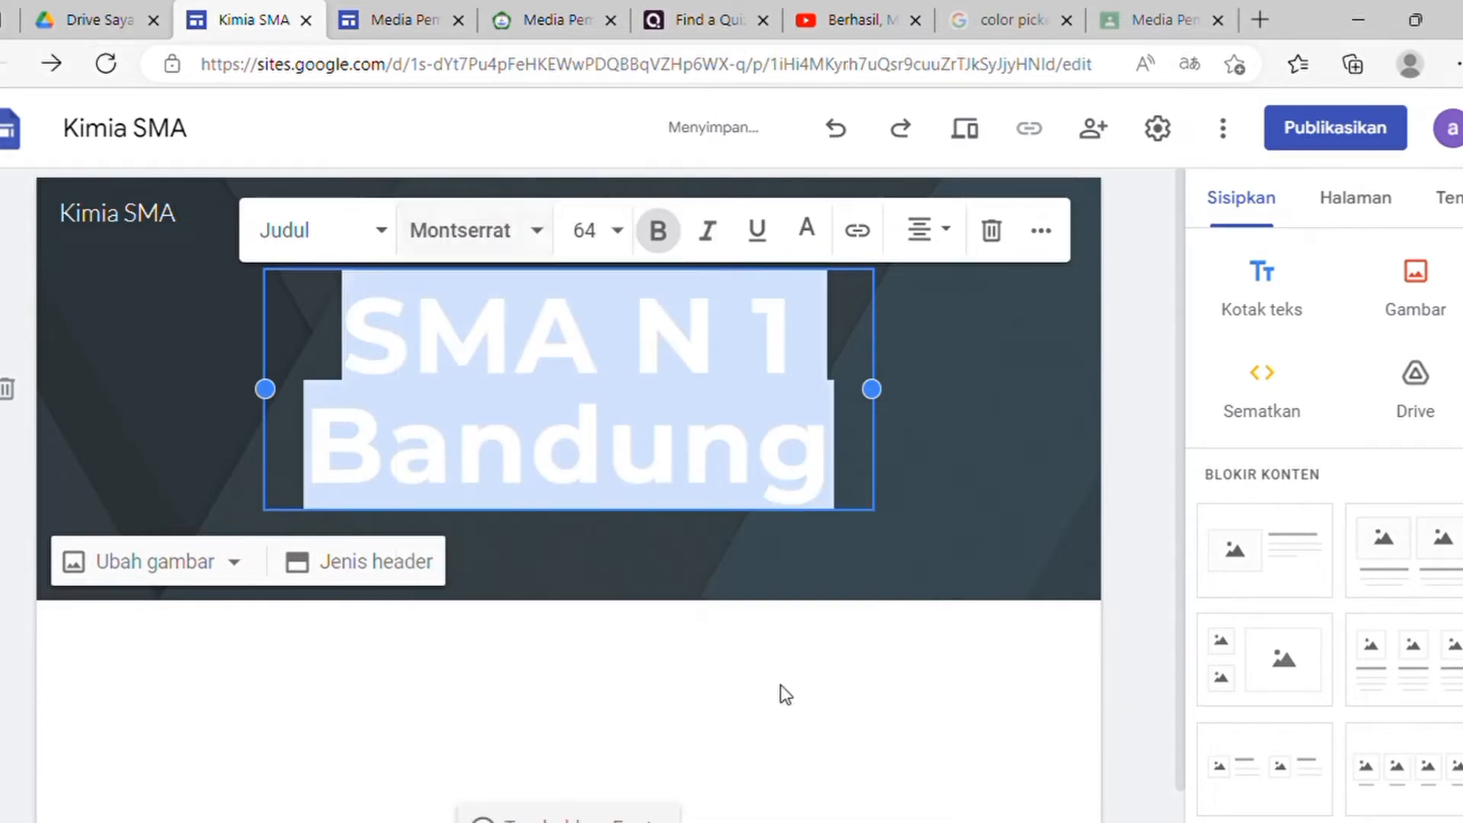
left_click(891, 457)
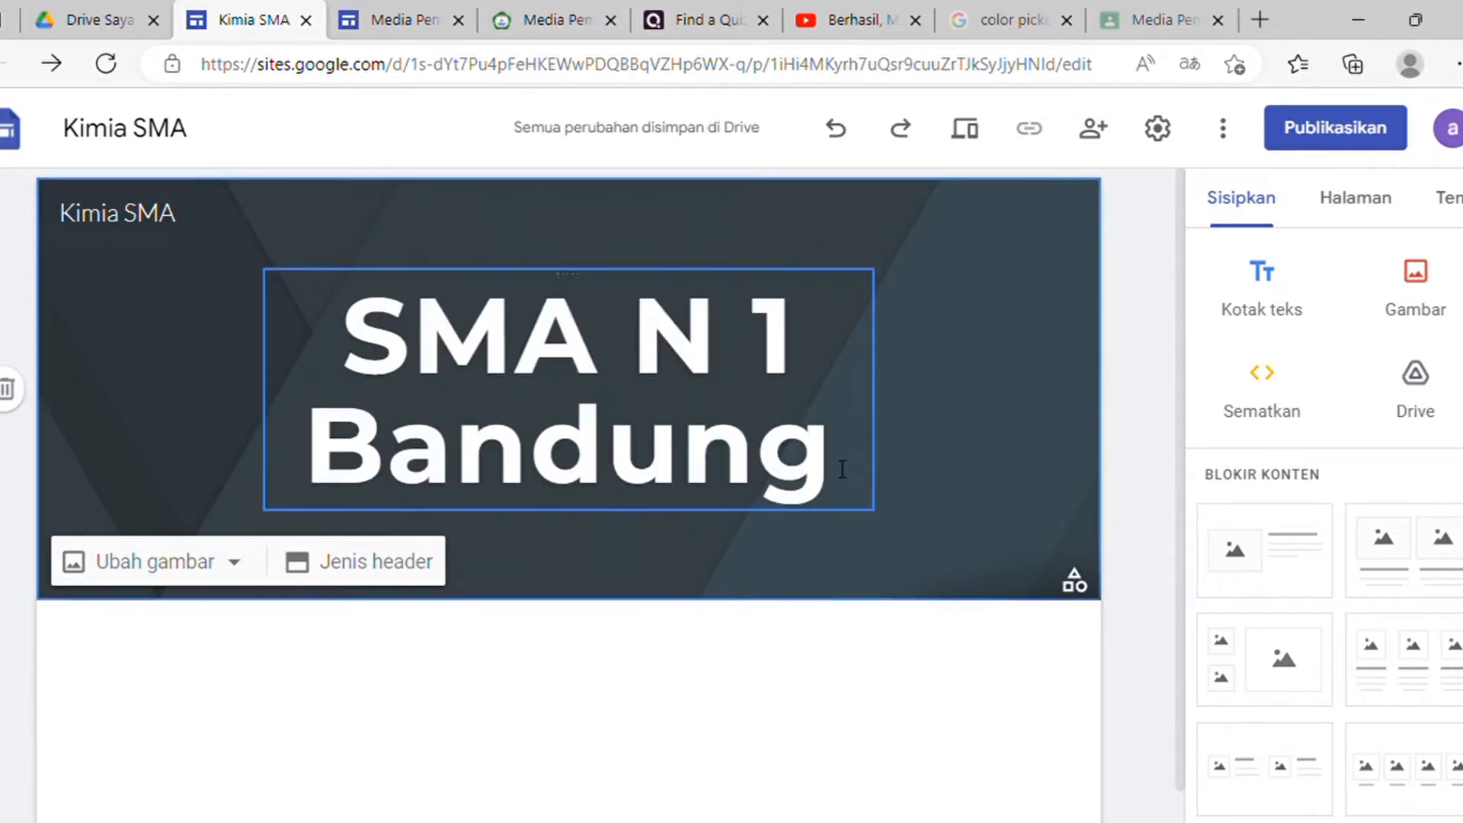
Step: Set the 'SMA N 1 Bandung' heading font size to 36
left_click_drag(839, 467, 384, 360)
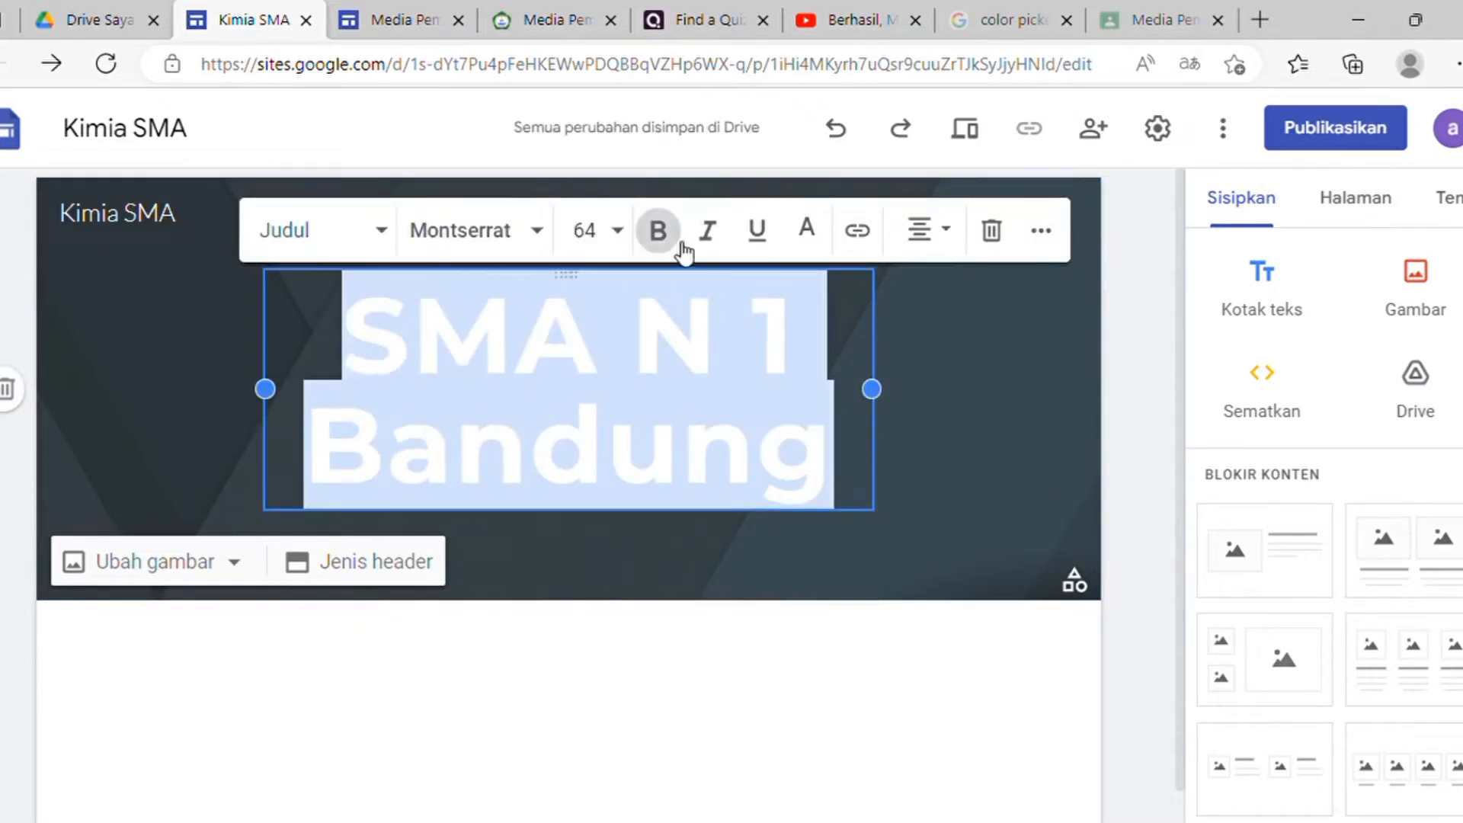
left_click(607, 233)
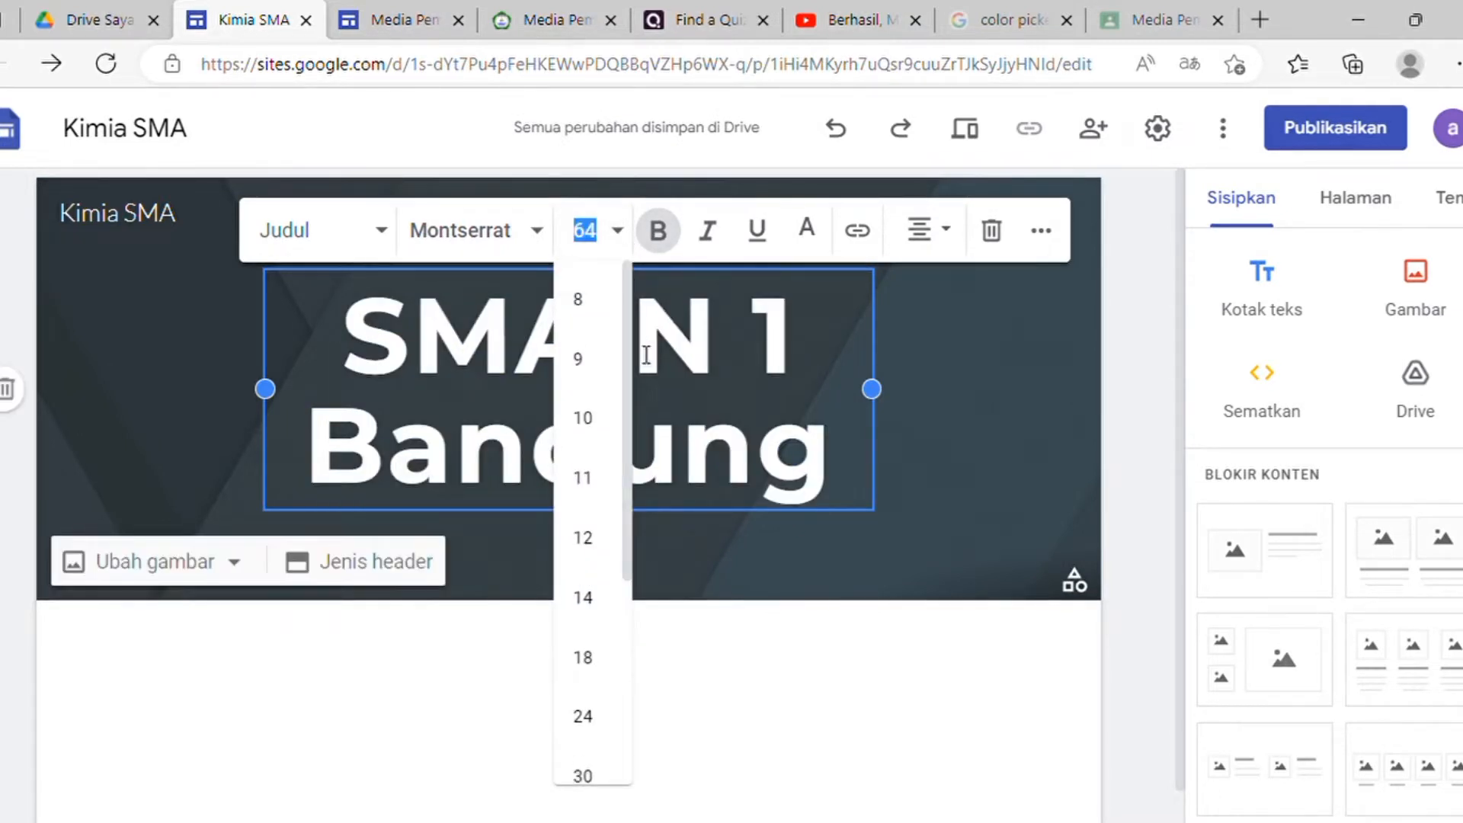
left_click_drag(631, 374, 628, 538)
left_click(585, 566)
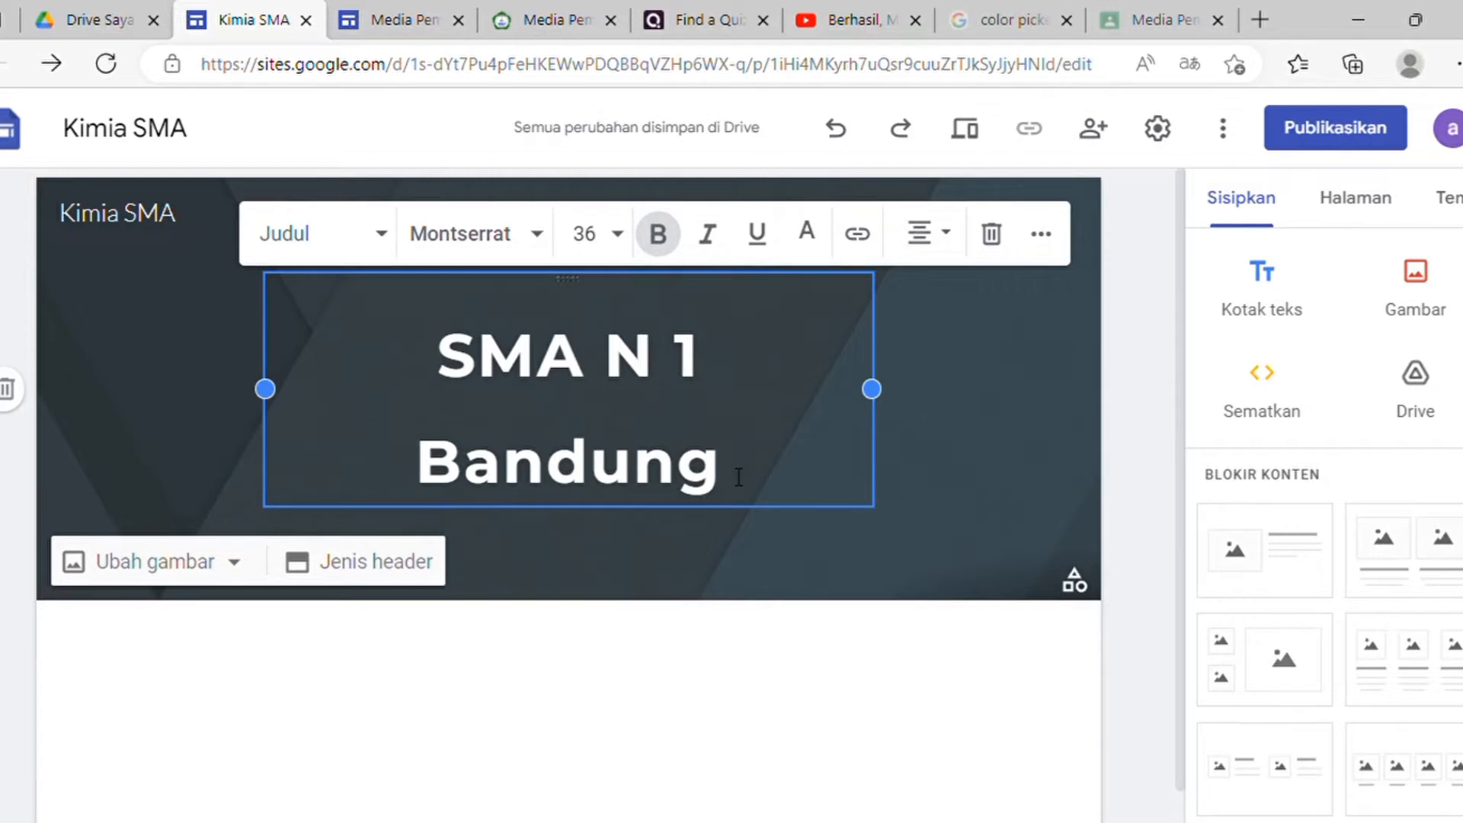
Step: Make the heading text orange
left_click_drag(739, 478, 428, 379)
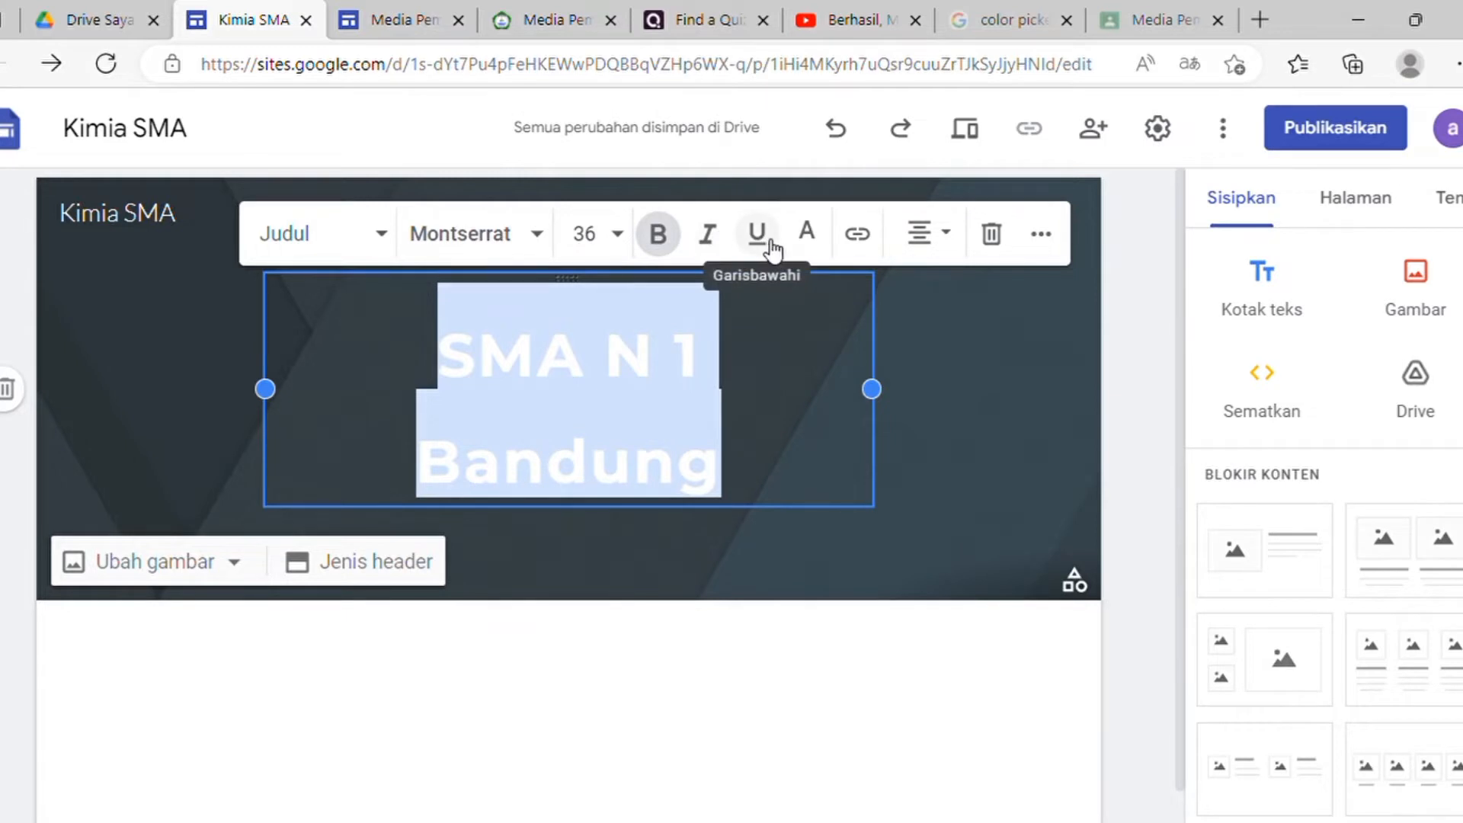
left_click(807, 237)
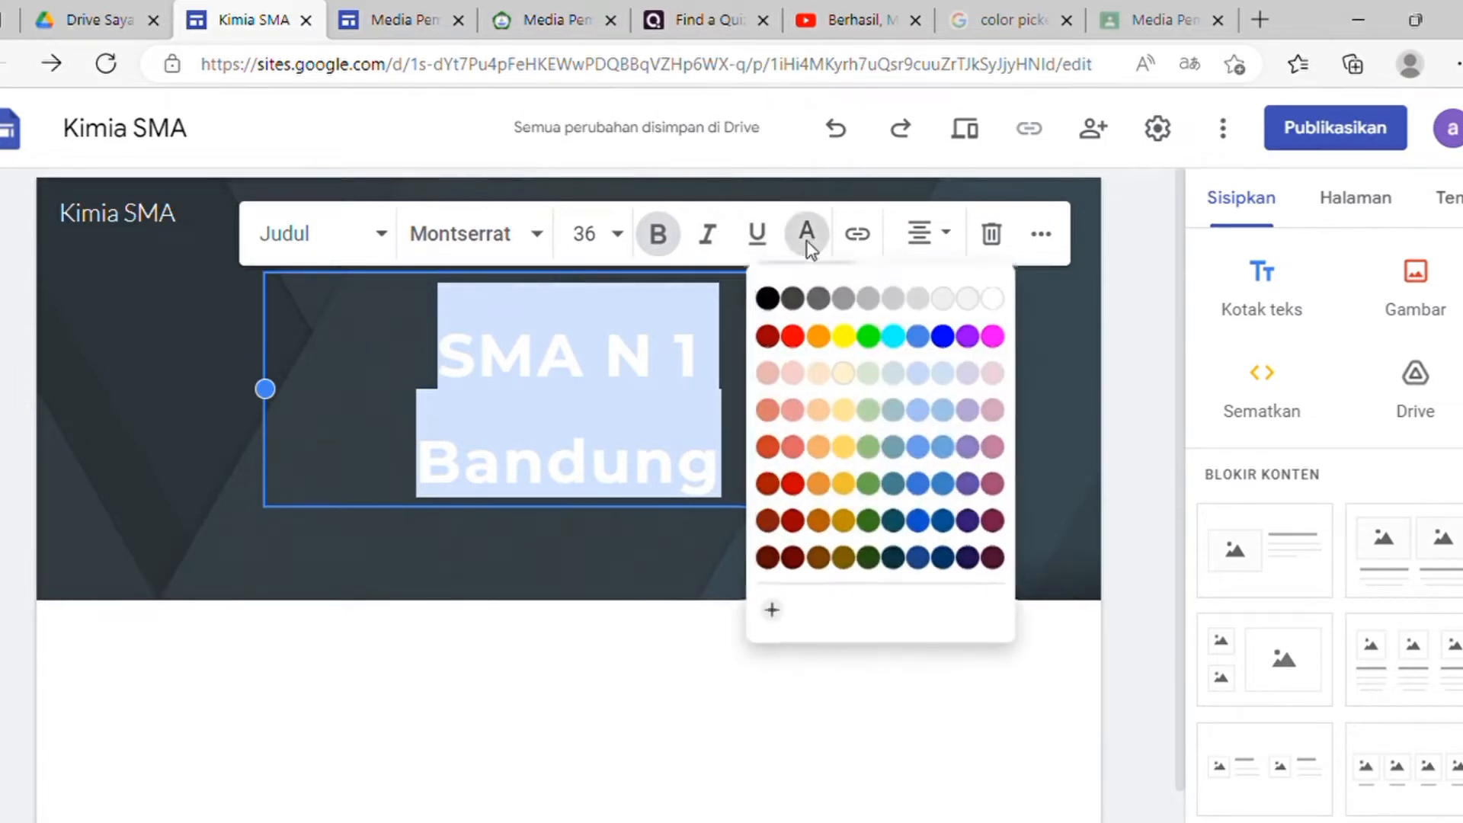
left_click(815, 333)
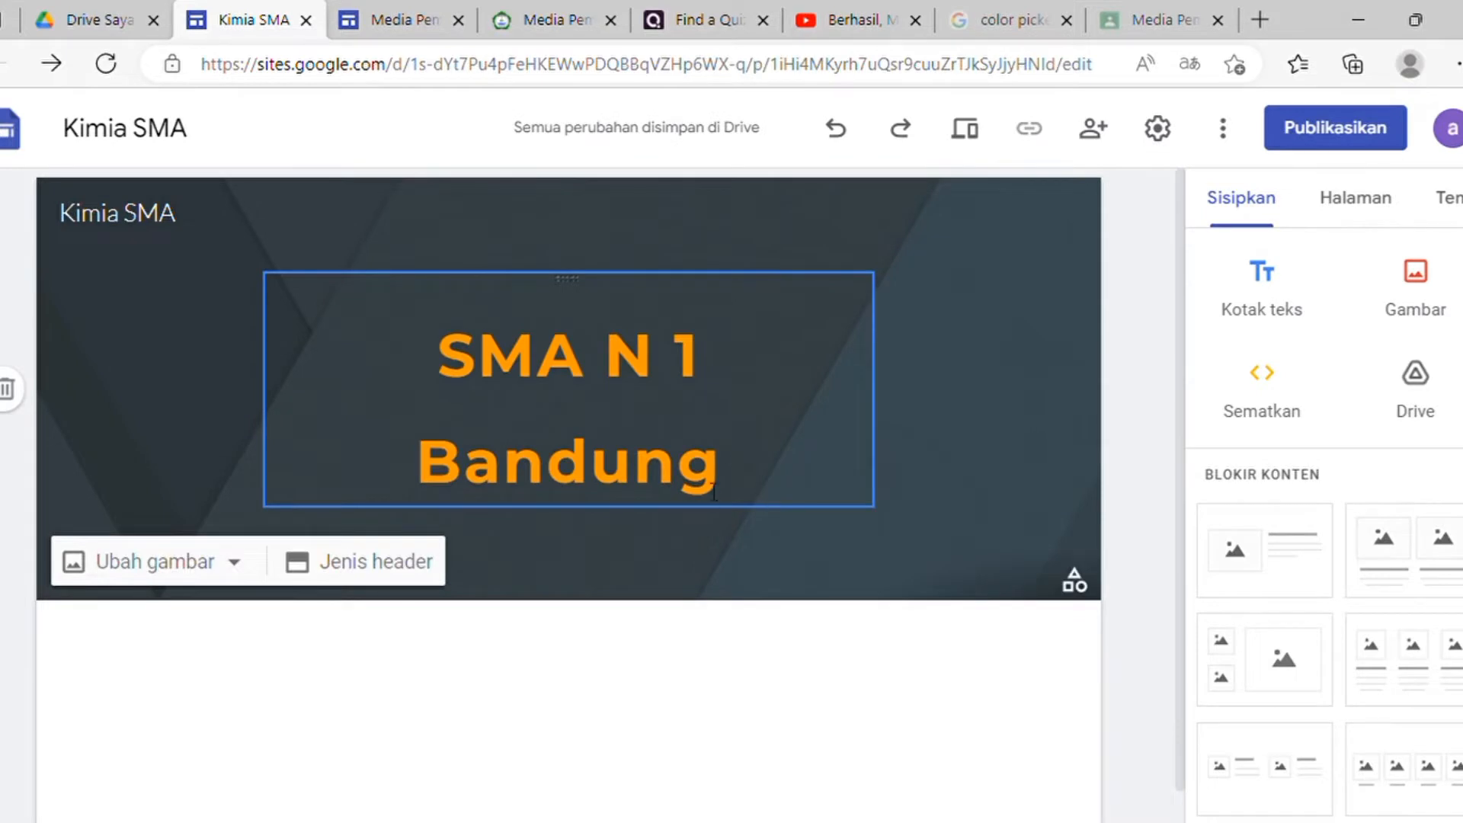
left_click_drag(741, 486, 422, 374)
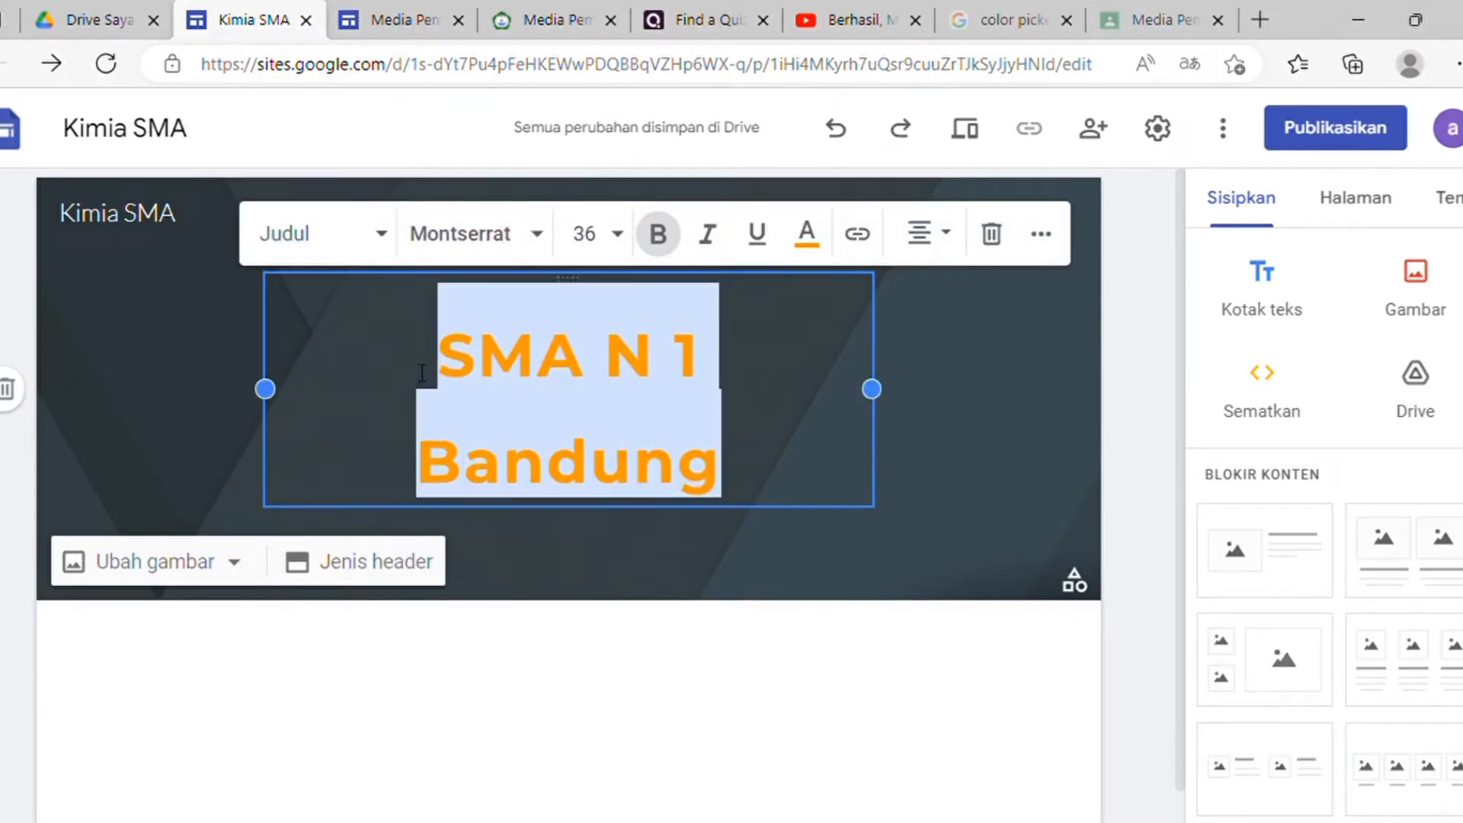
left_click(816, 443)
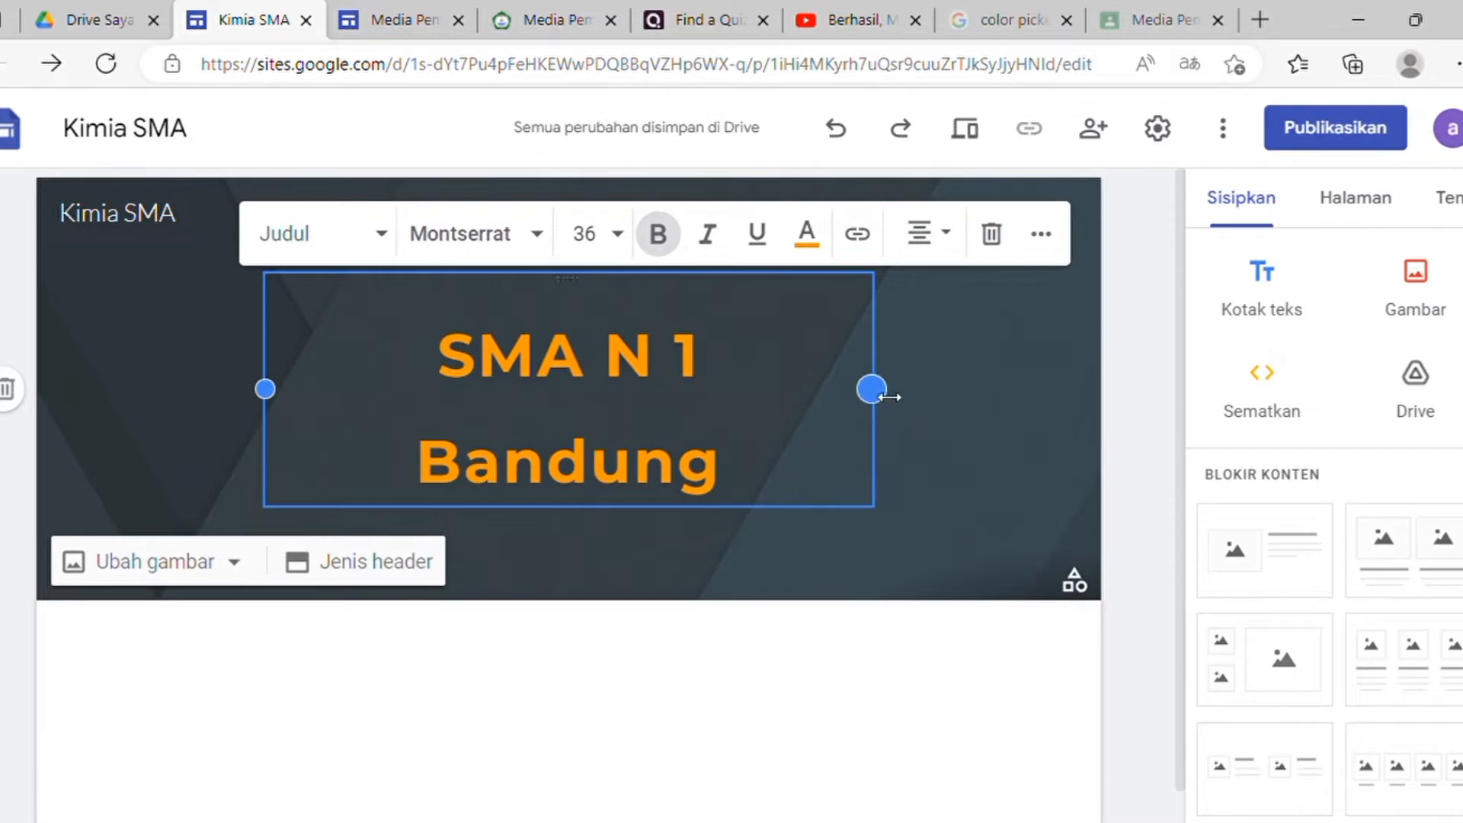
Step: Widen the title box so the heading fits on one line, centred in the header
left_click_drag(888, 397, 990, 394)
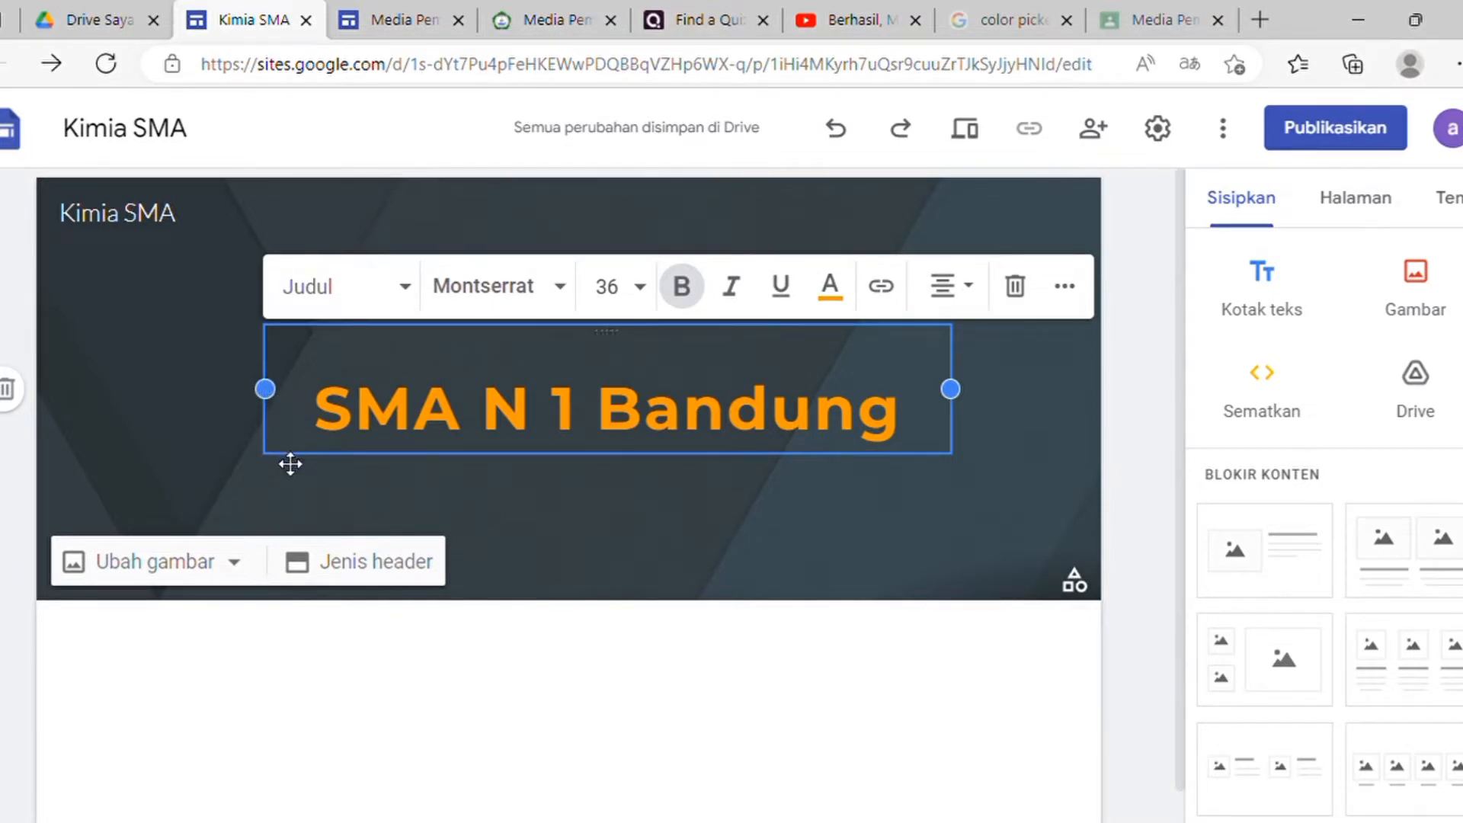
left_click_drag(276, 390, 286, 353)
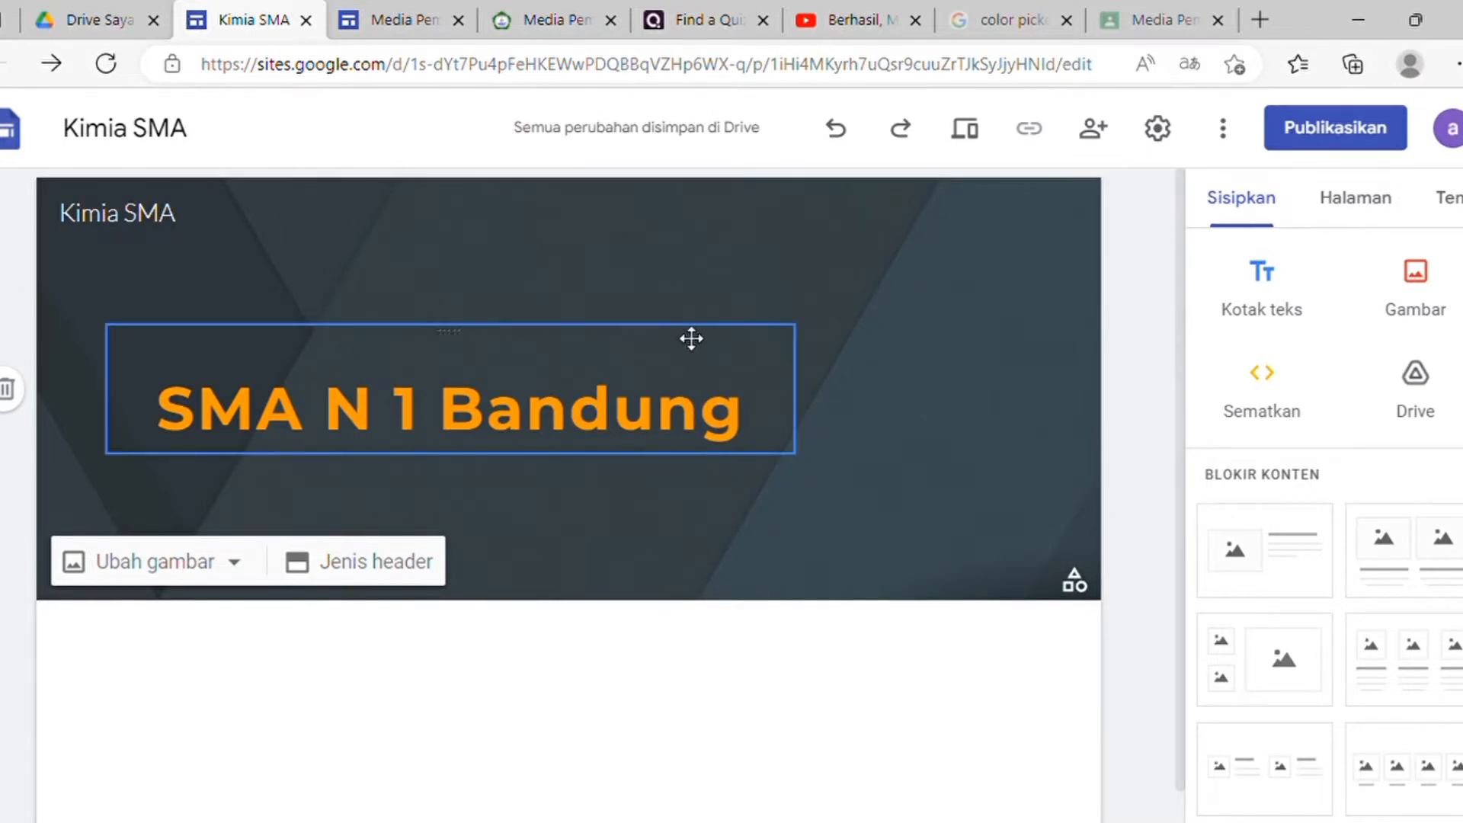
left_click(410, 457)
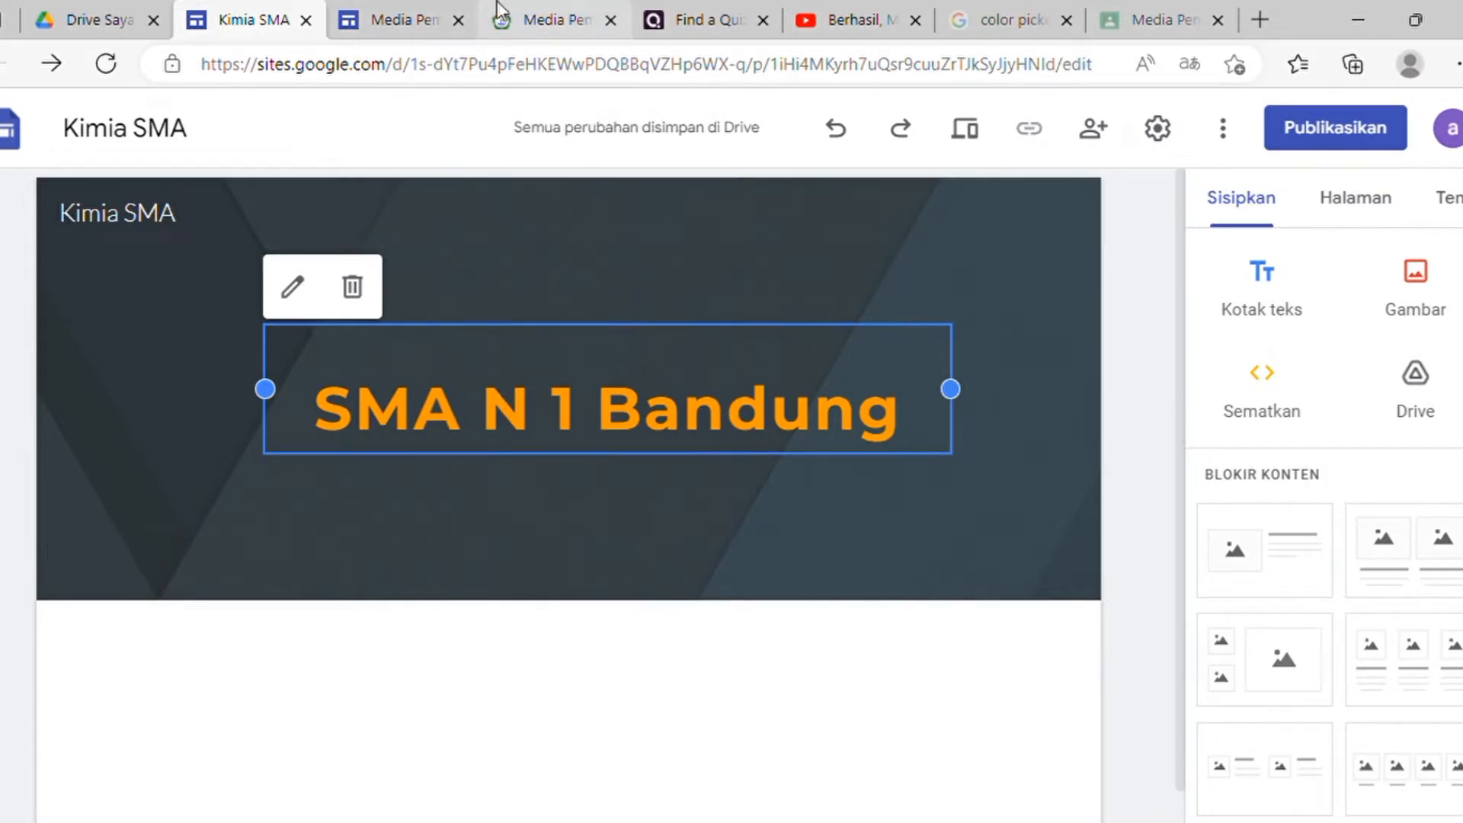
left_click(562, 9)
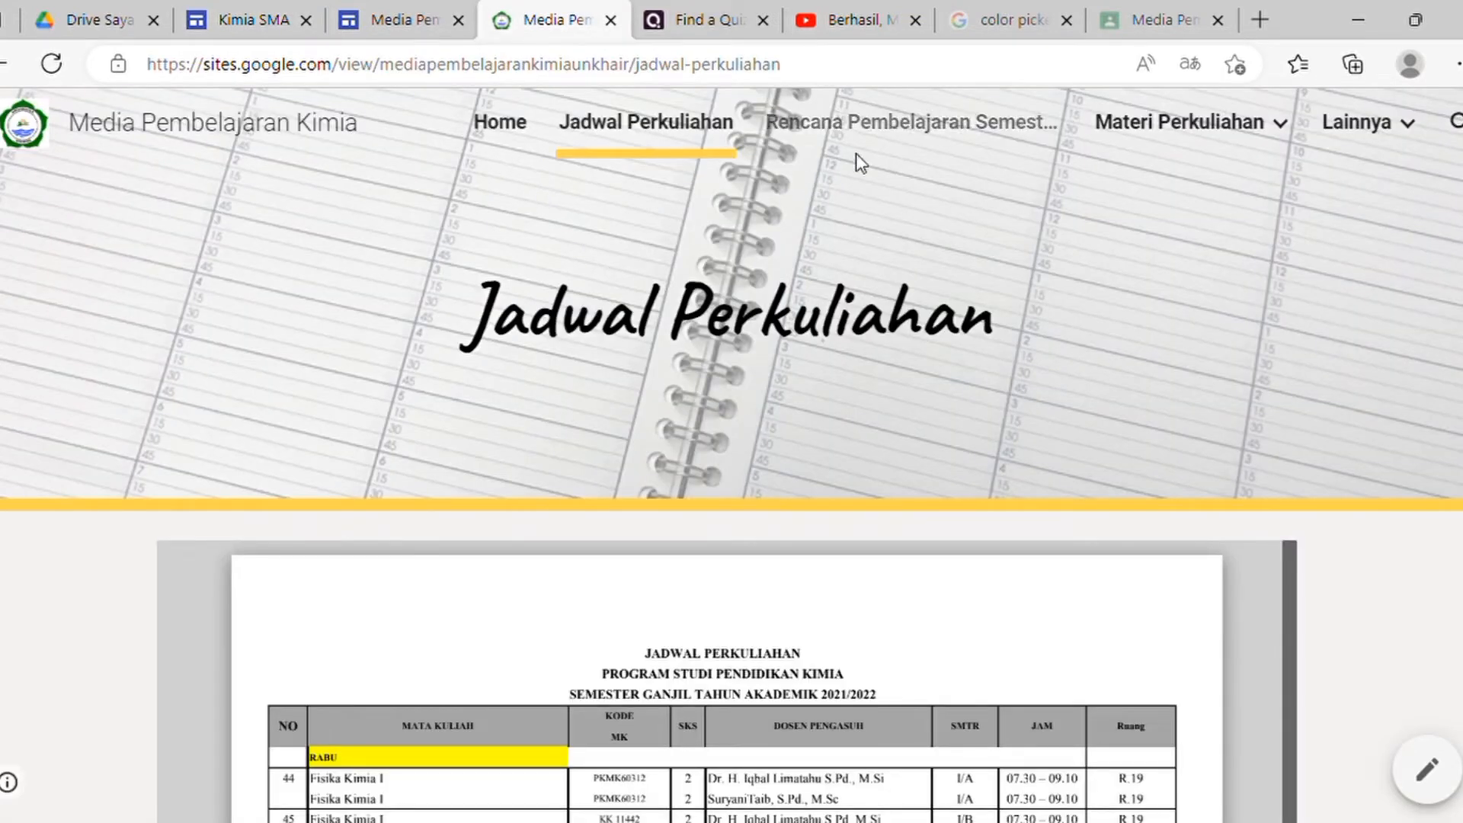
mouse_move(1156, 150)
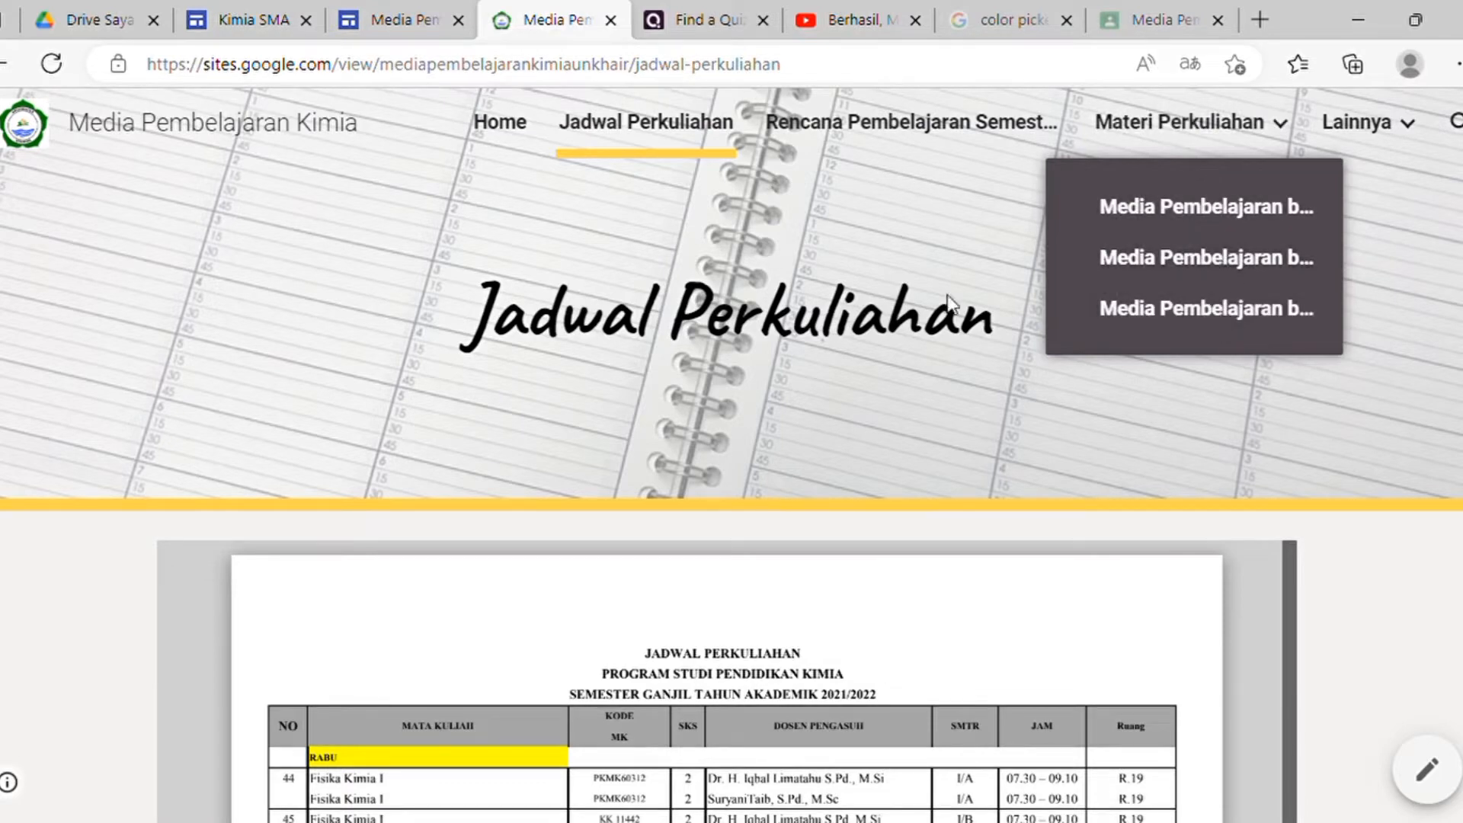
left_click(252, 20)
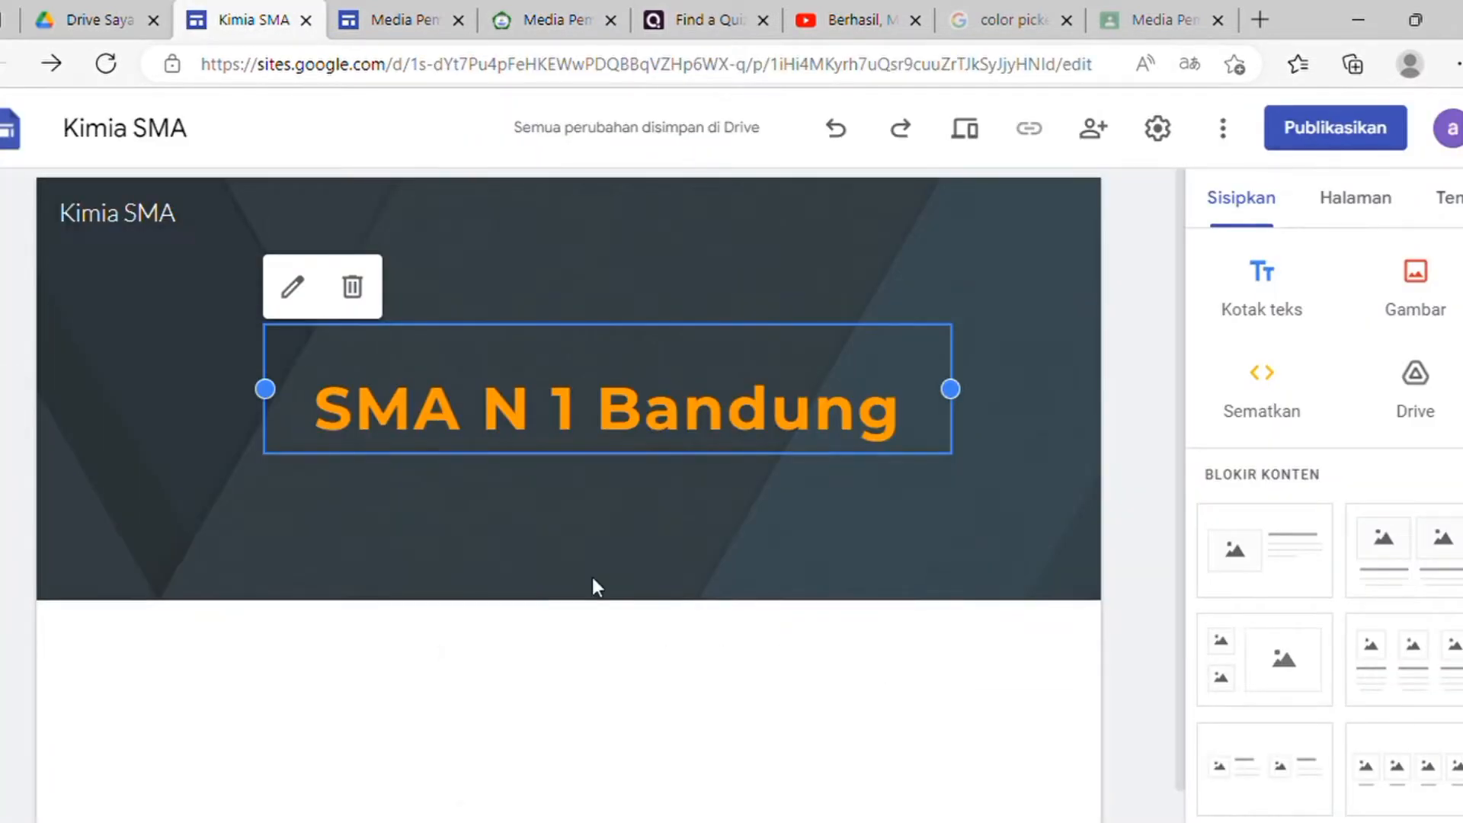
left_click(1114, 513)
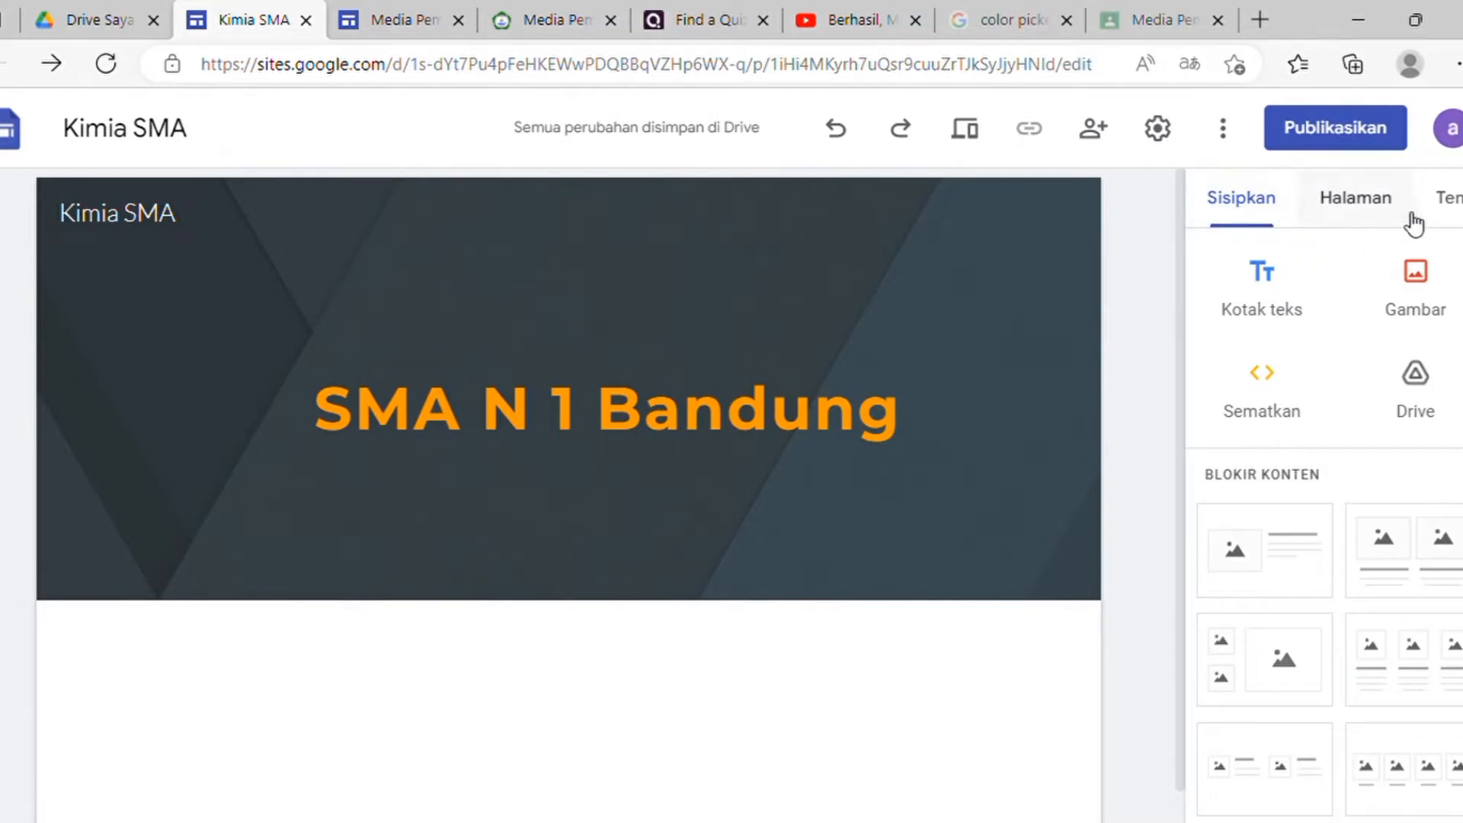
Step: Show the site's Halaman list and start a new page
left_click(1332, 213)
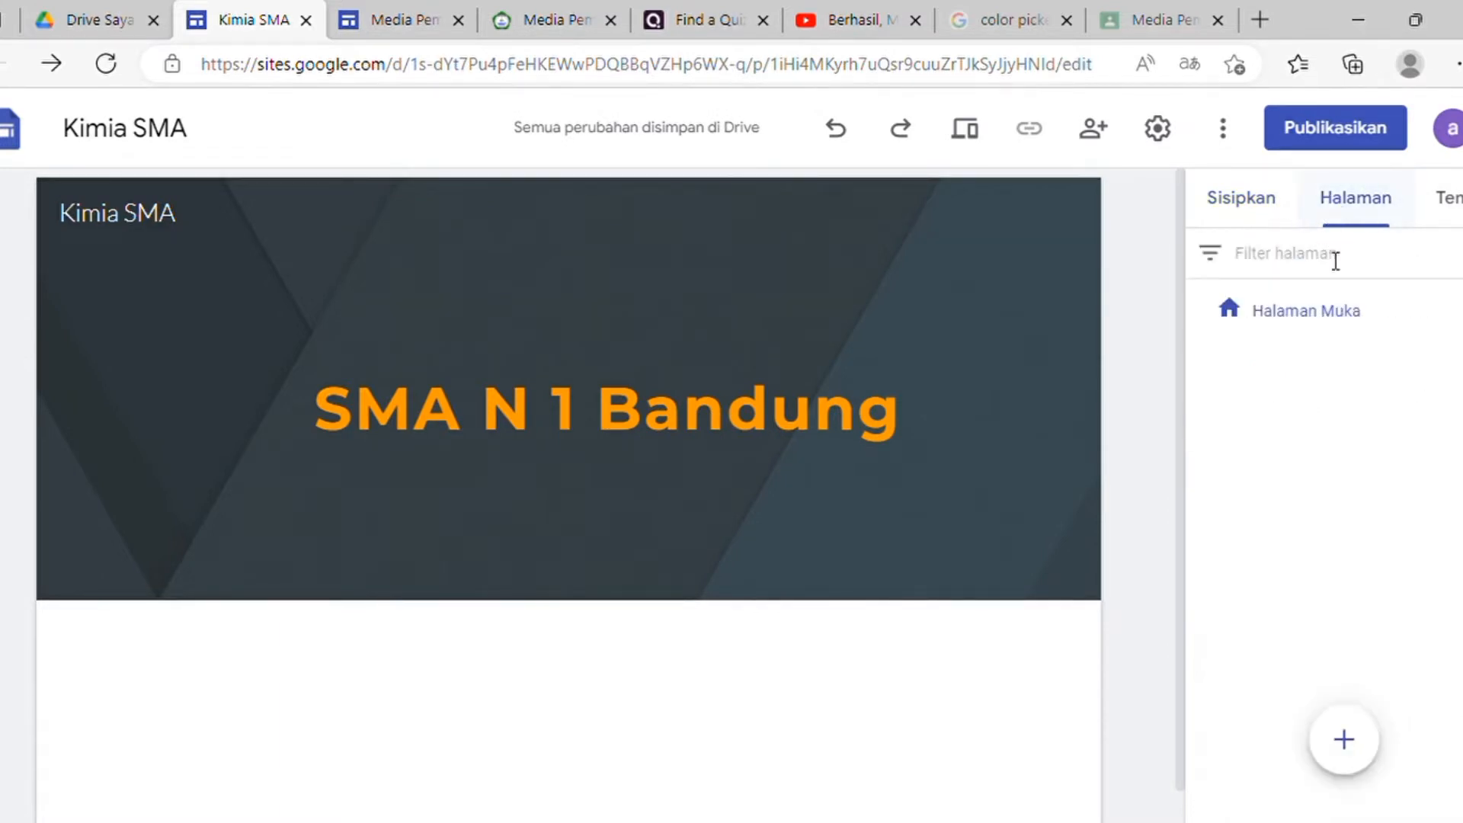
mouse_move(1344, 739)
left_click(1345, 740)
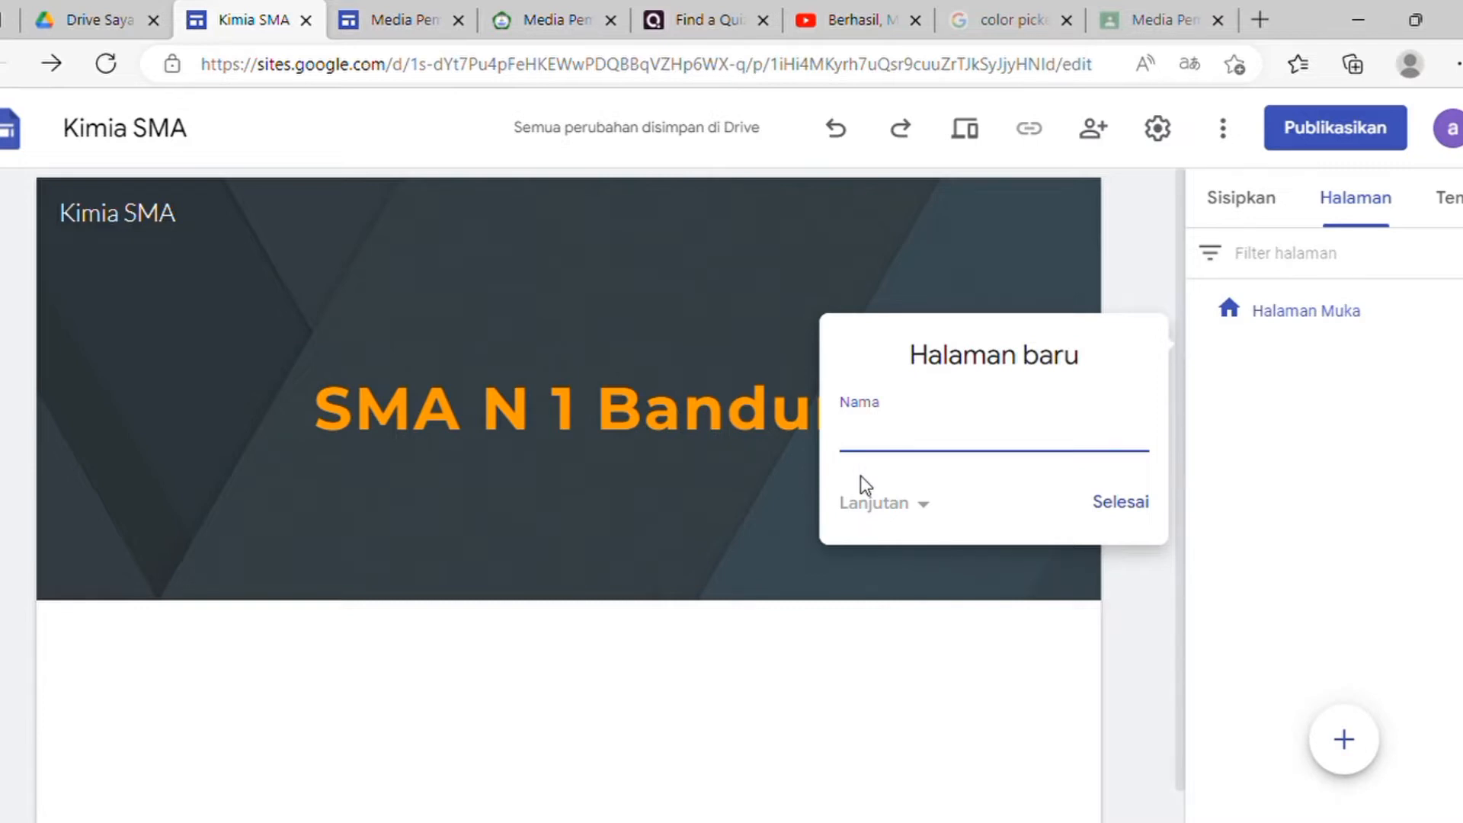
Step: Create the pages Materi Kimia, Tugas and Ulangan Harian
type("Materi Kimia")
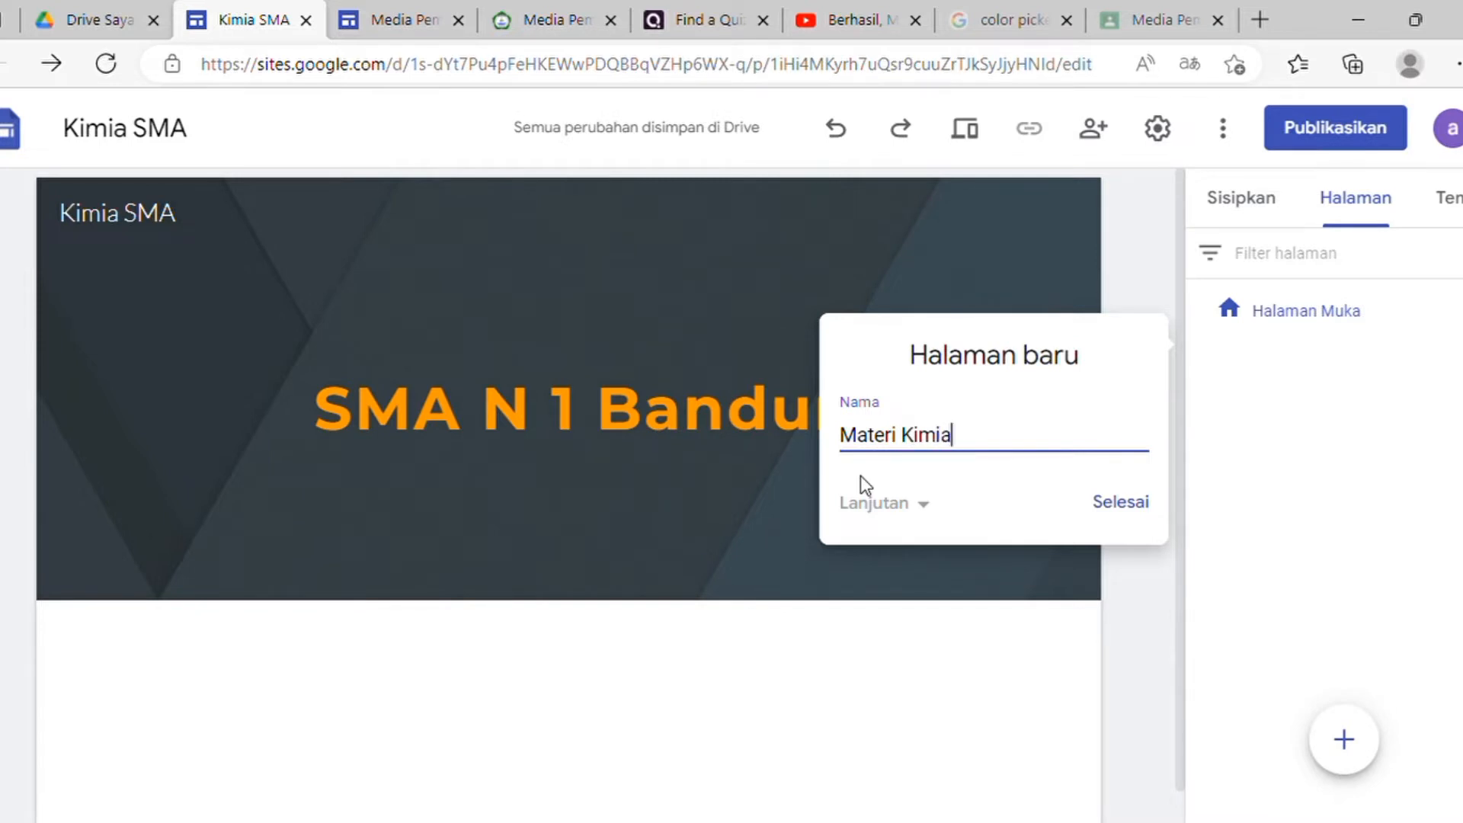
left_click(1149, 511)
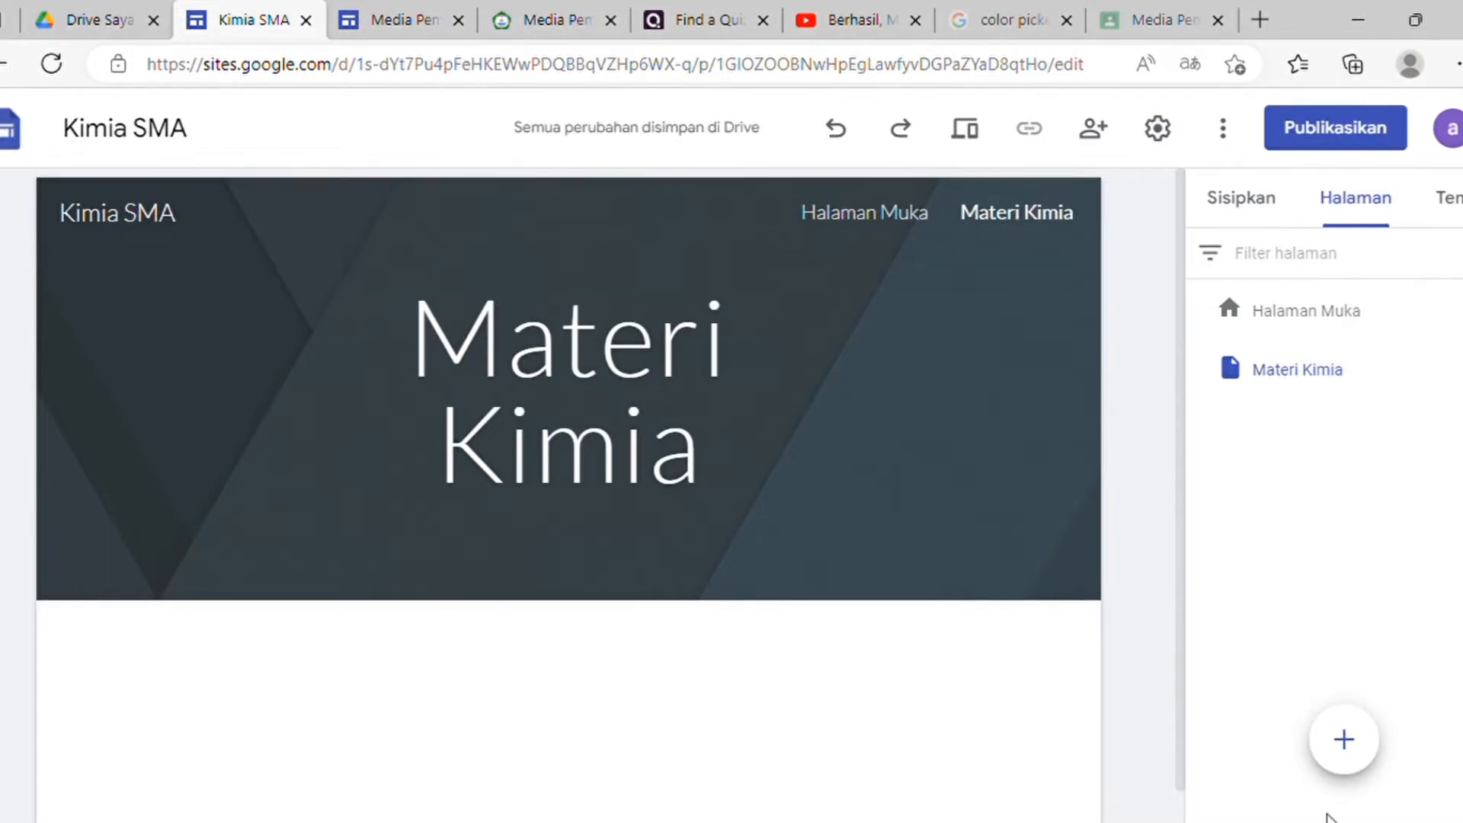
left_click(1343, 739)
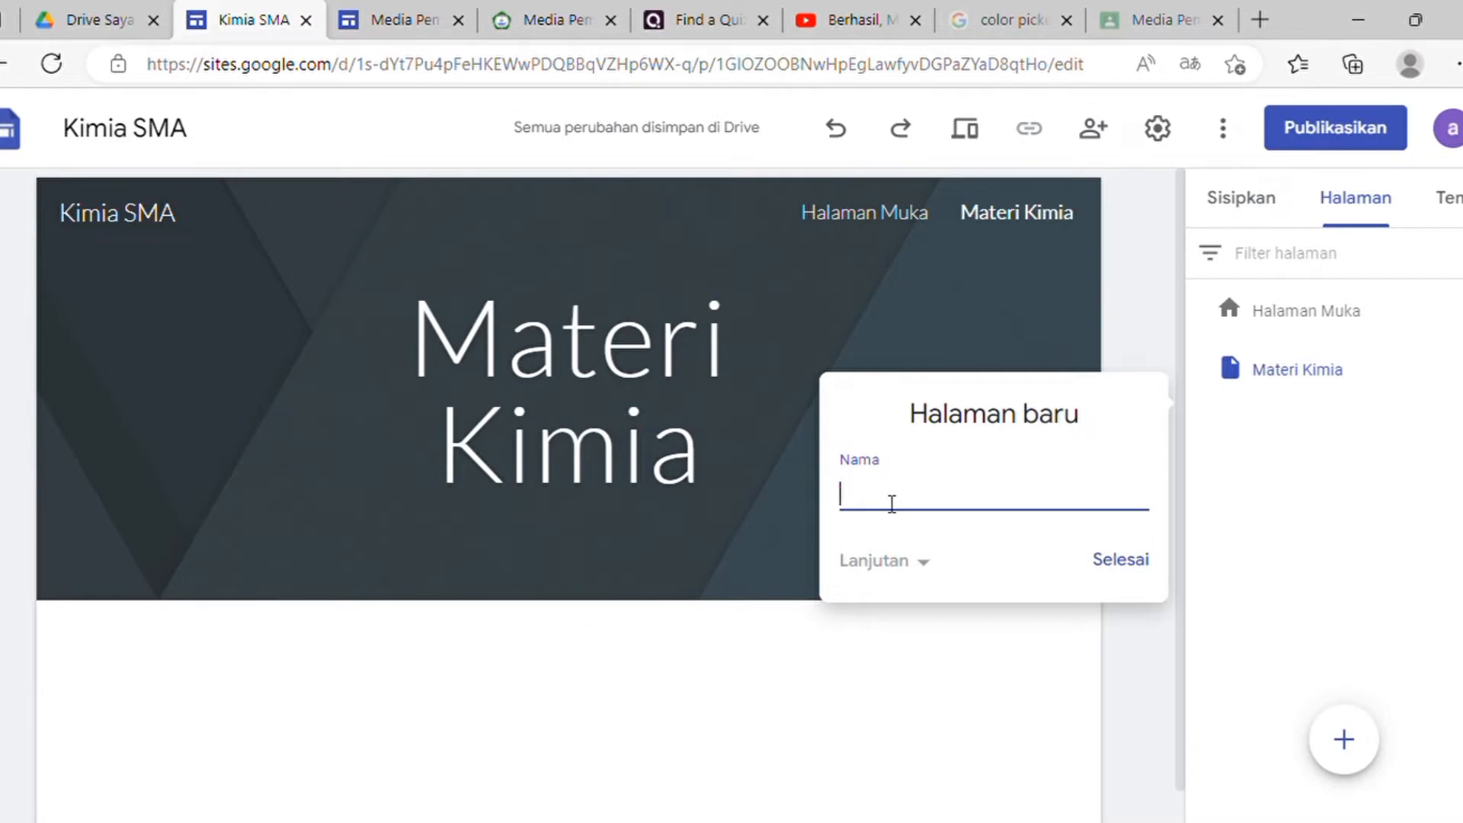
type("Tugas")
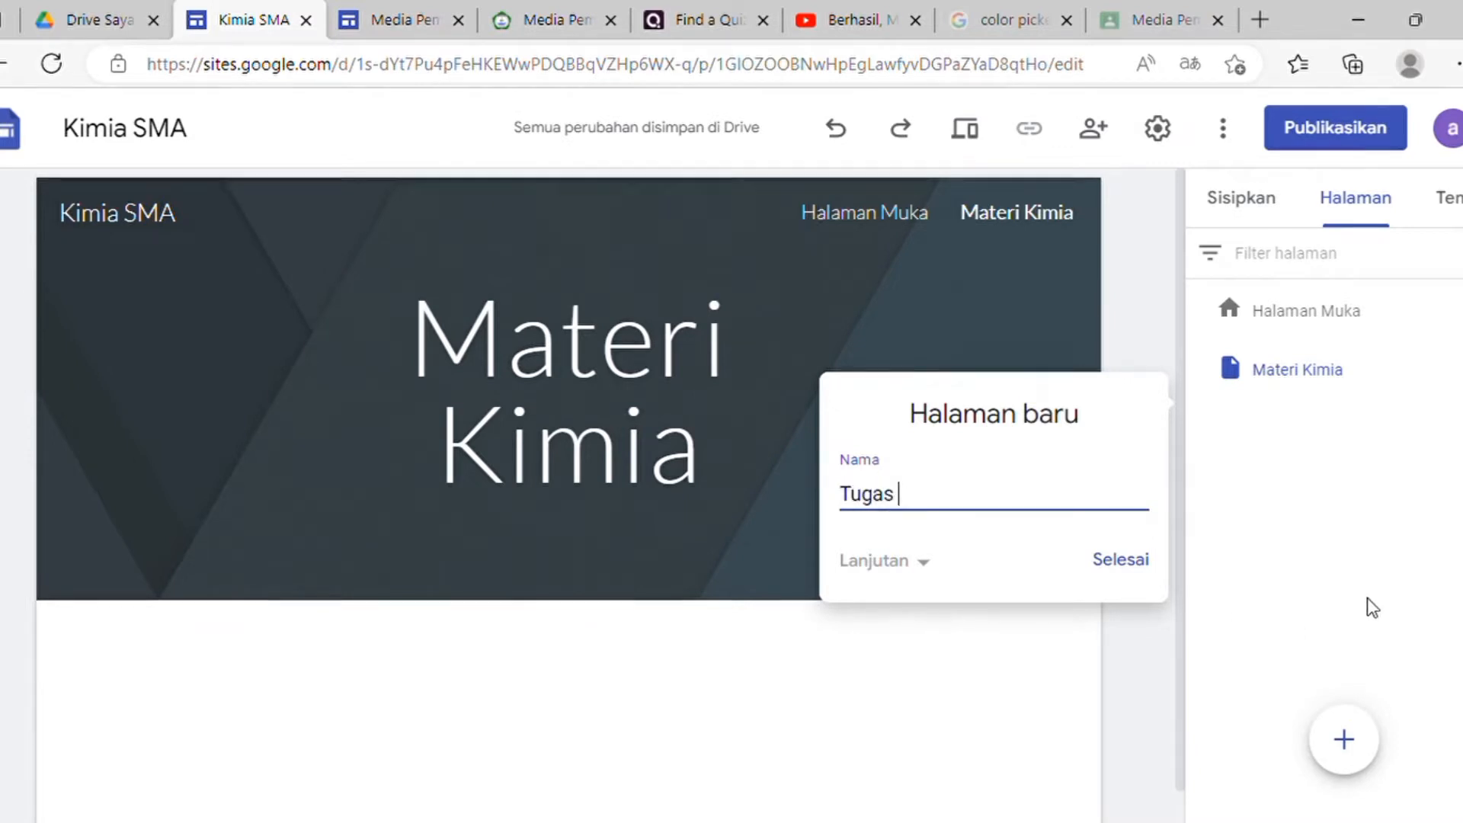
left_click(1139, 565)
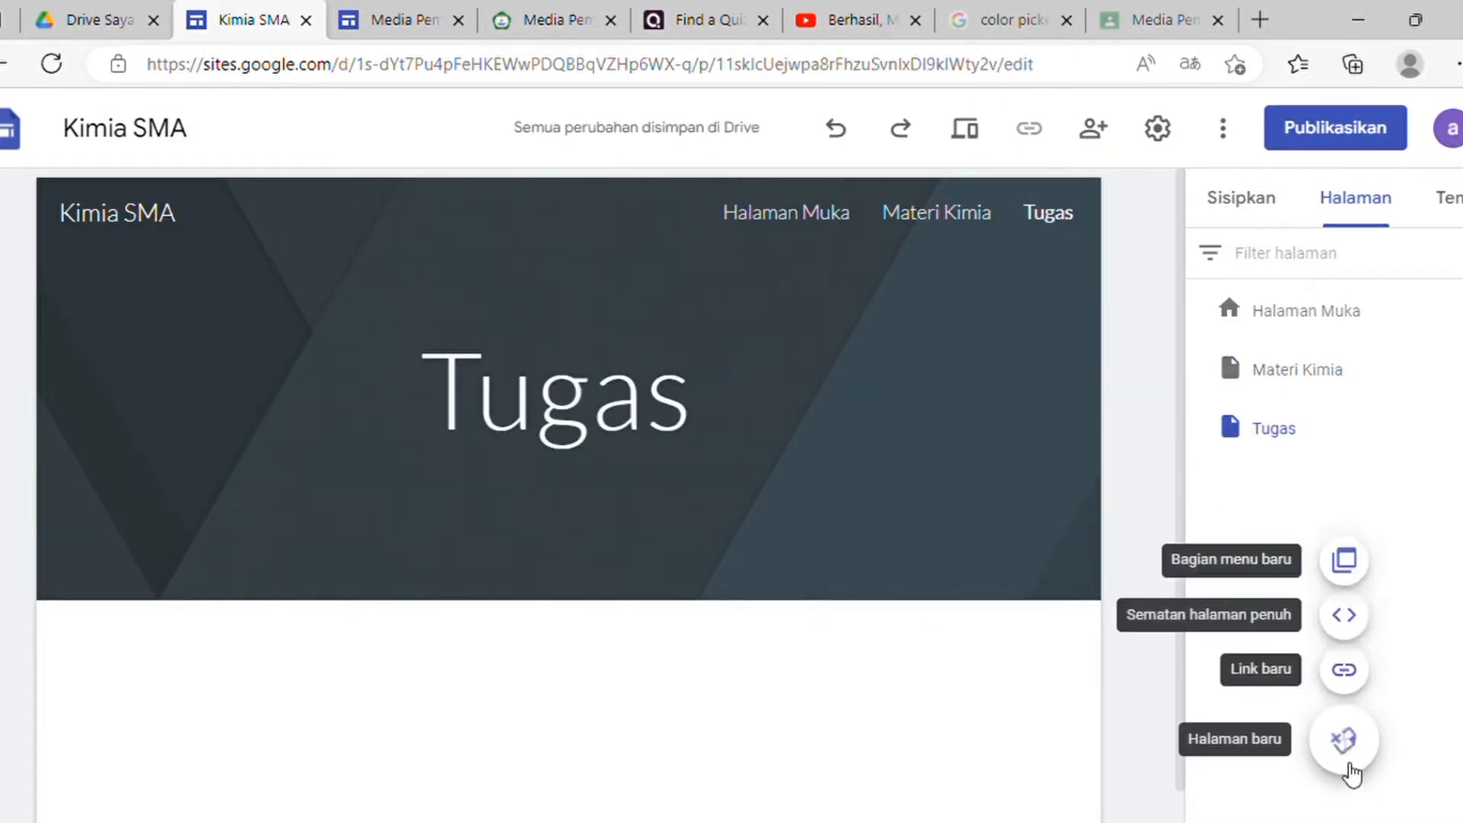
left_click(1344, 740)
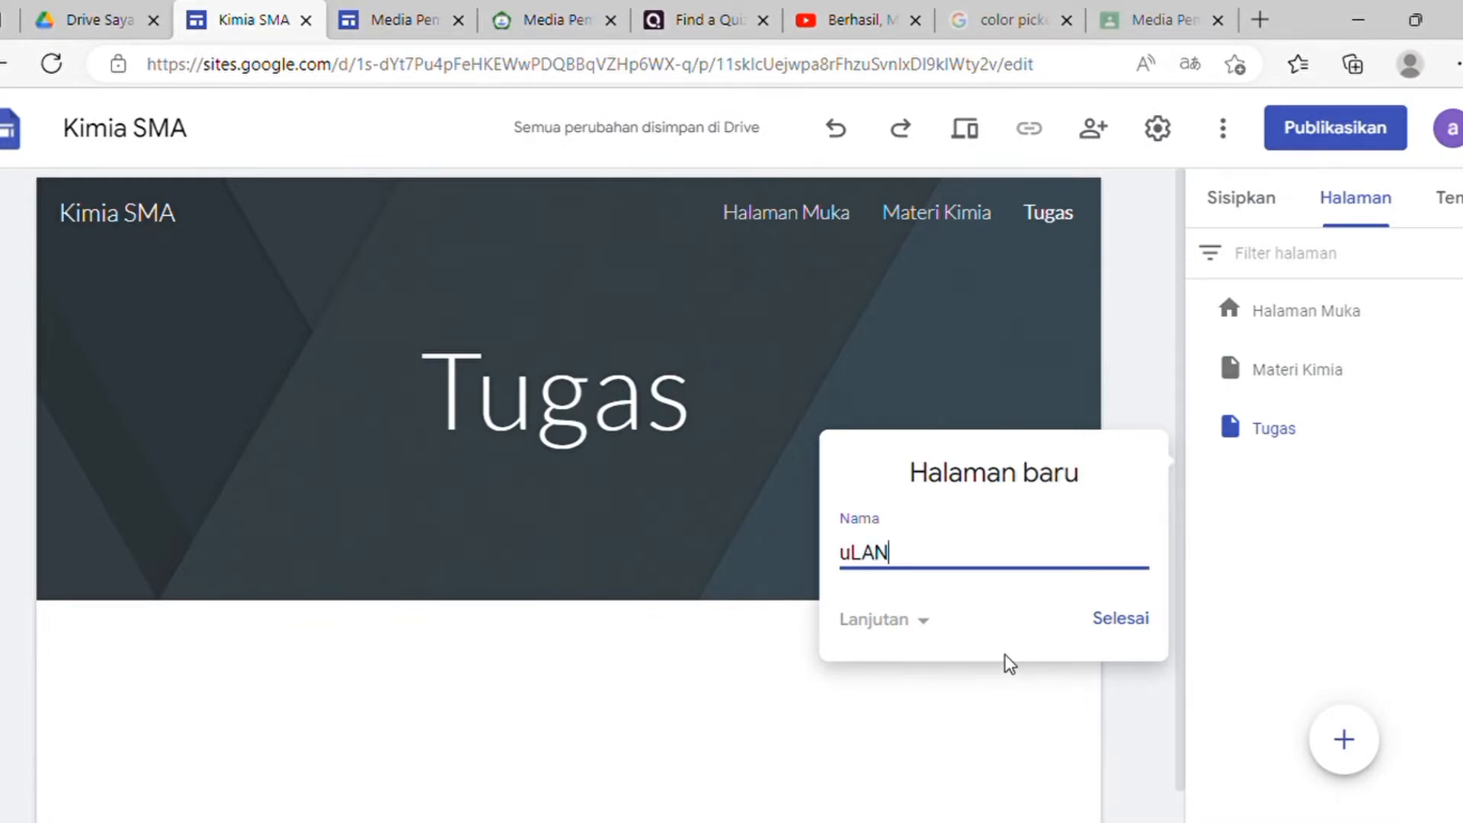
key("BackSpace")
key("BackSpace")
key("BackSpace")
type("Ulangan Harian")
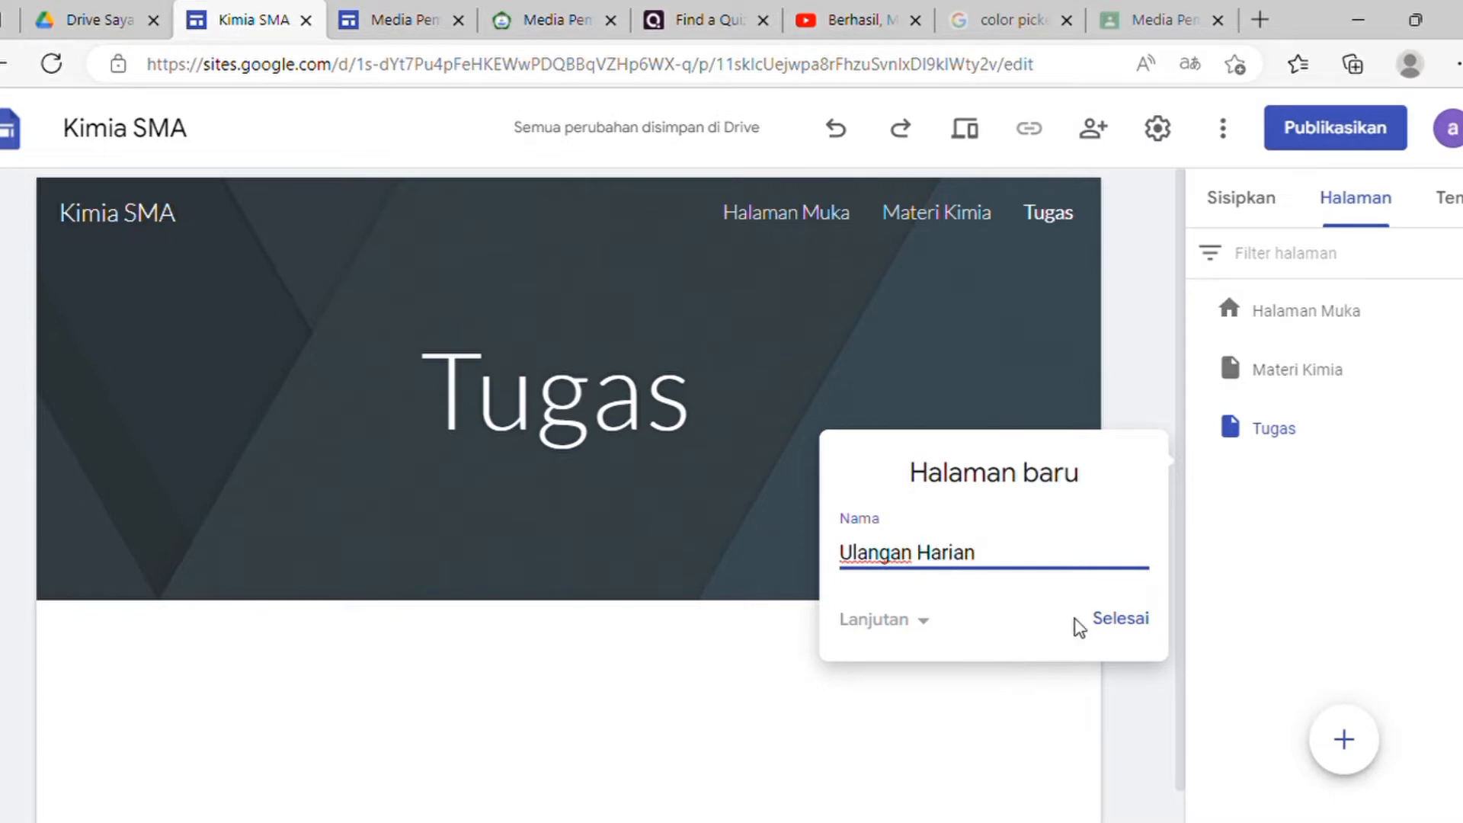
left_click(1141, 621)
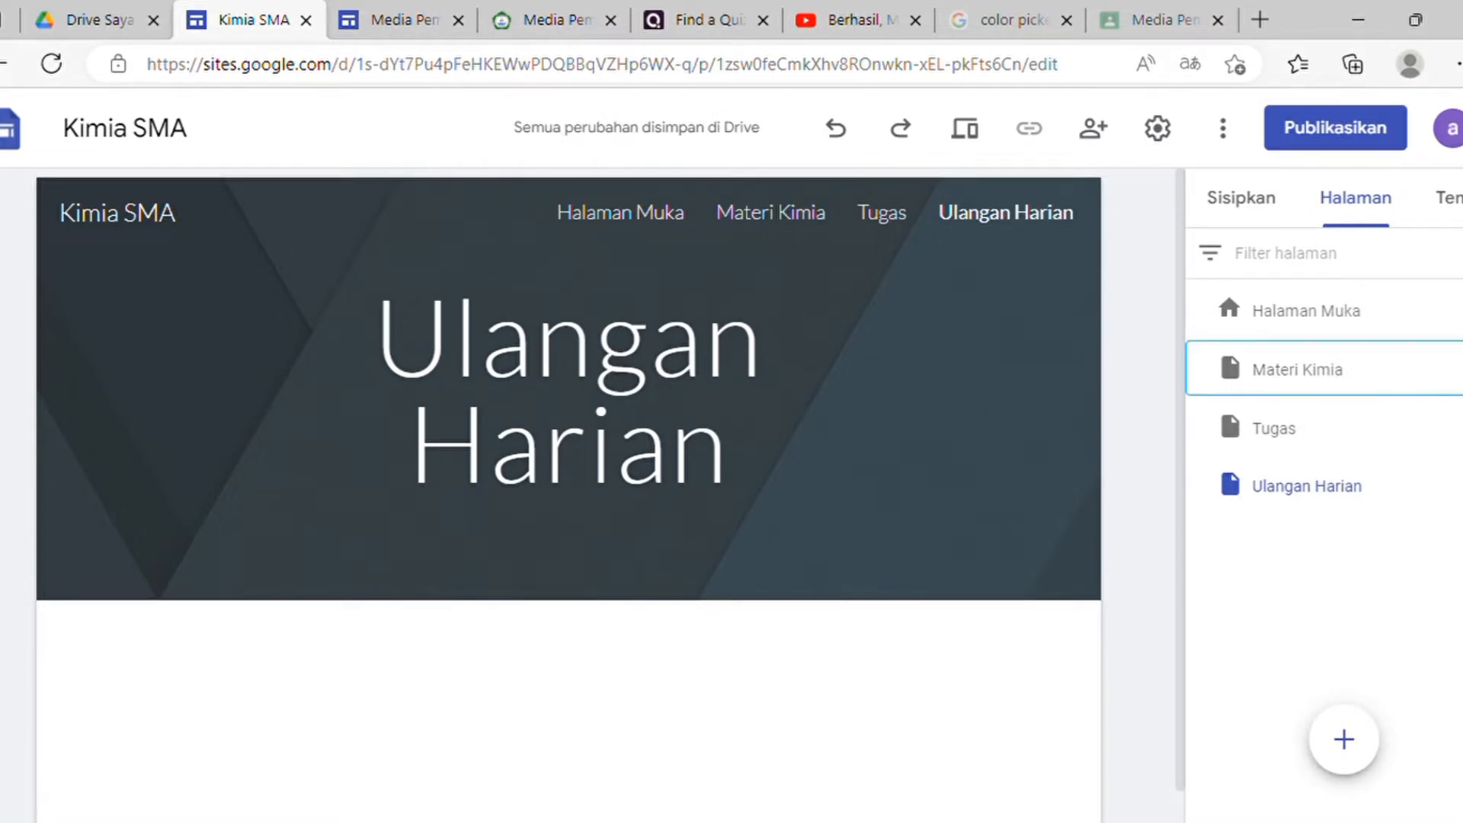
Step: Add Kelas X and Kelas XI subpages under Materi Kimia
left_click(1445, 370)
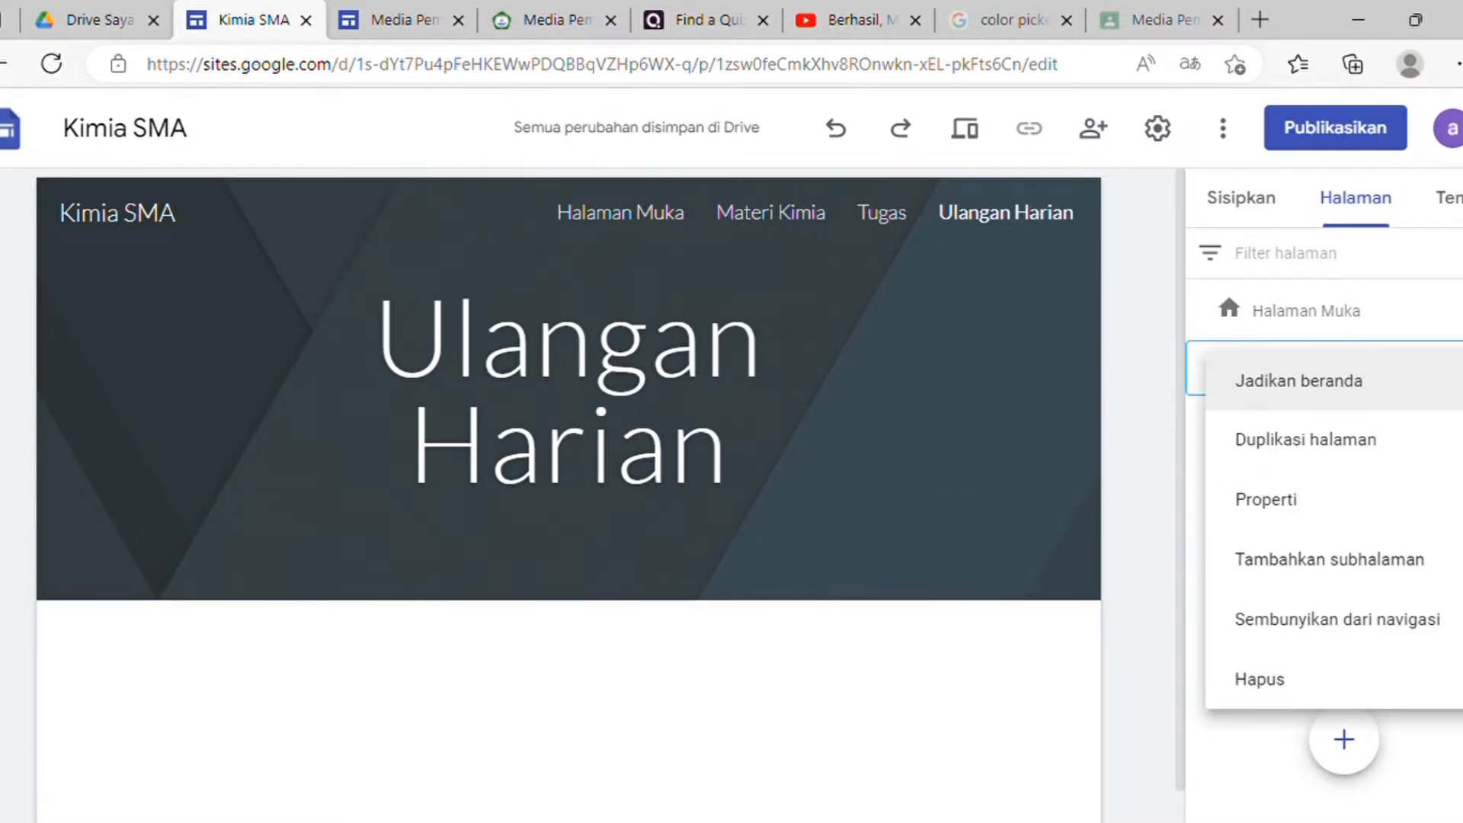
left_click(1369, 579)
type("Kimia")
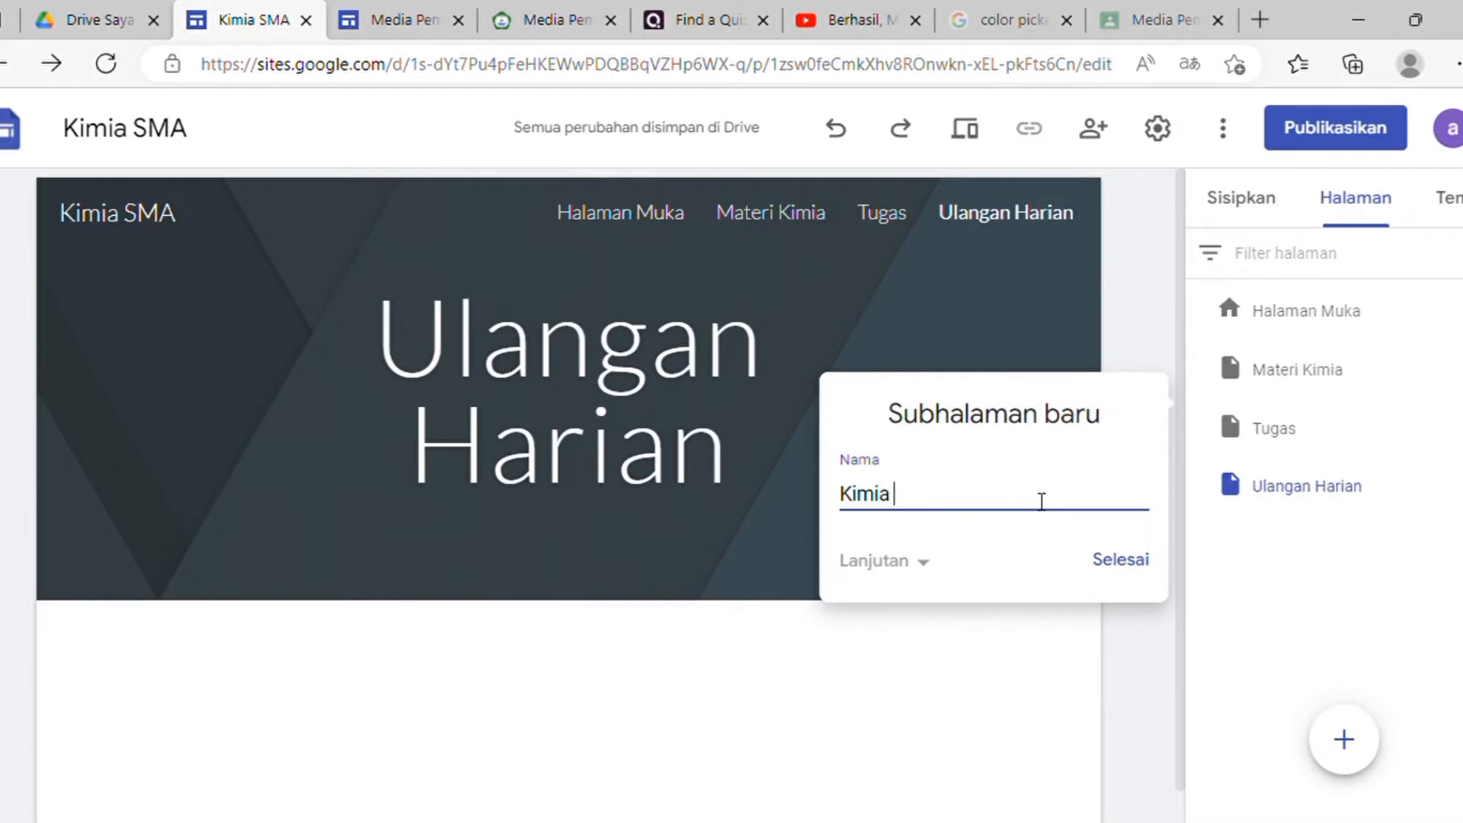
key("BackSpace")
key("BackSpace")
key("BackSpace")
key("BackSpace")
type("elas X")
left_click(1133, 561)
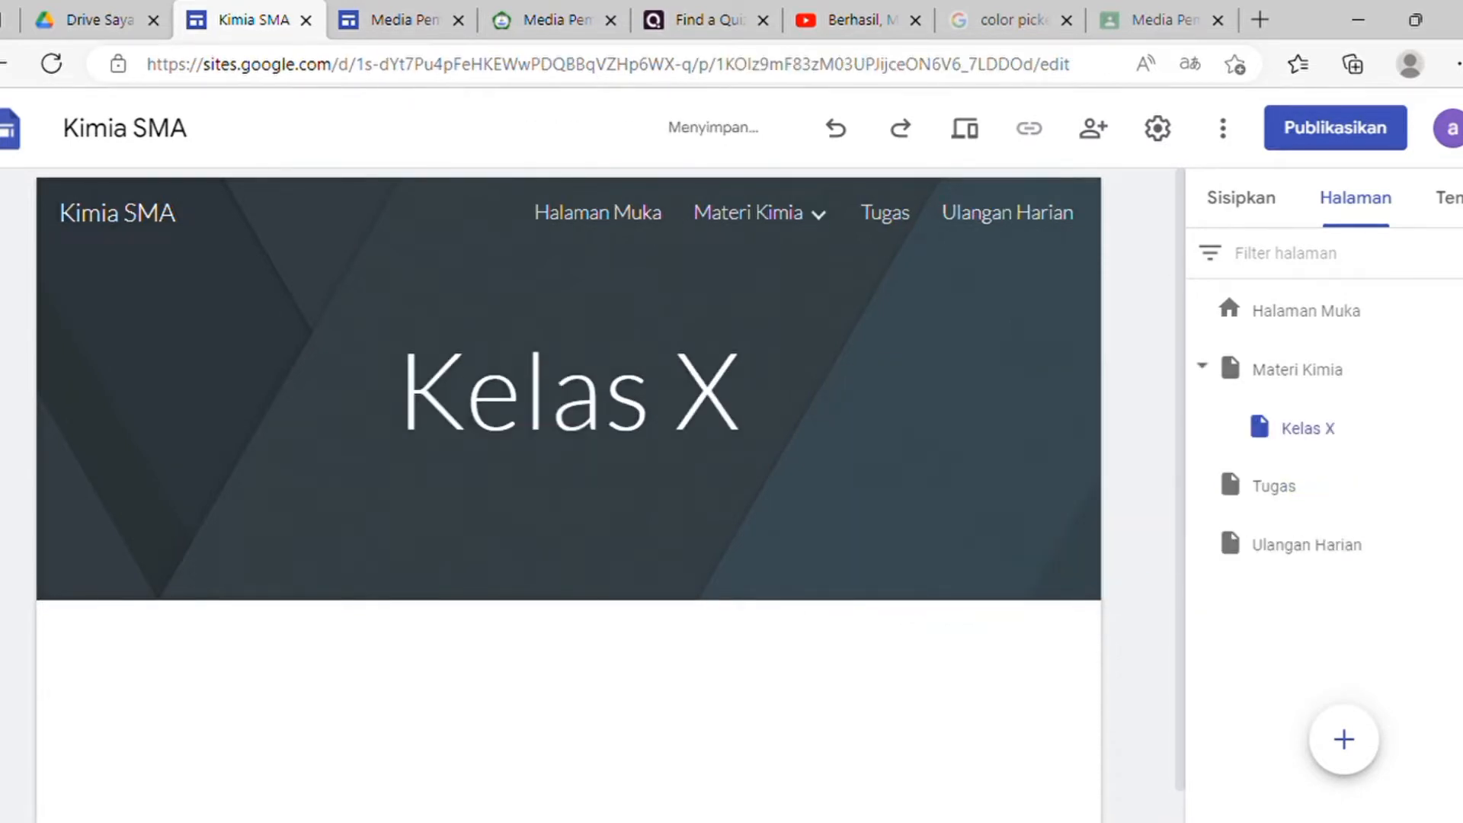
left_click(1448, 369)
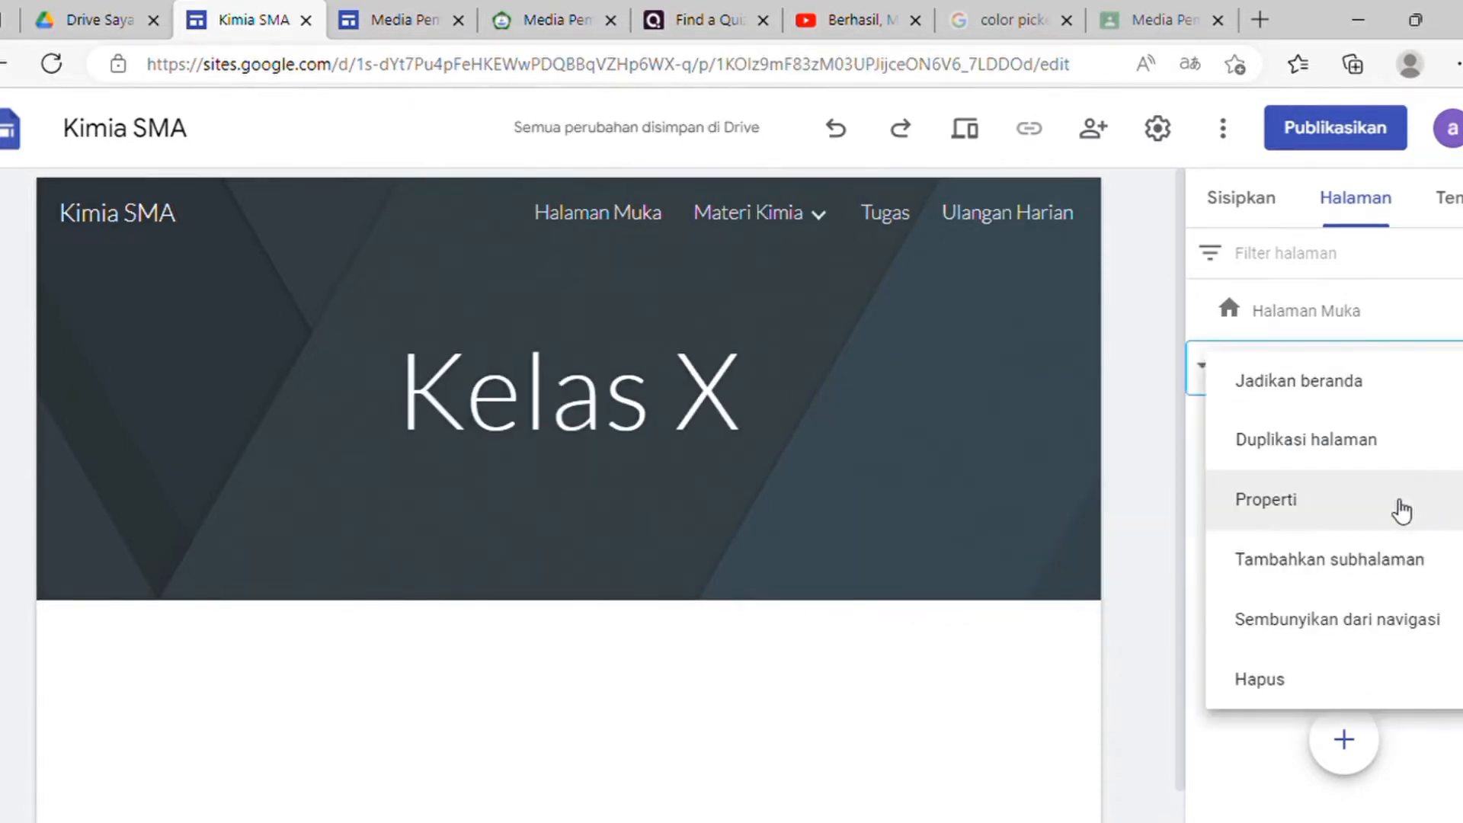
left_click(1389, 570)
type("K")
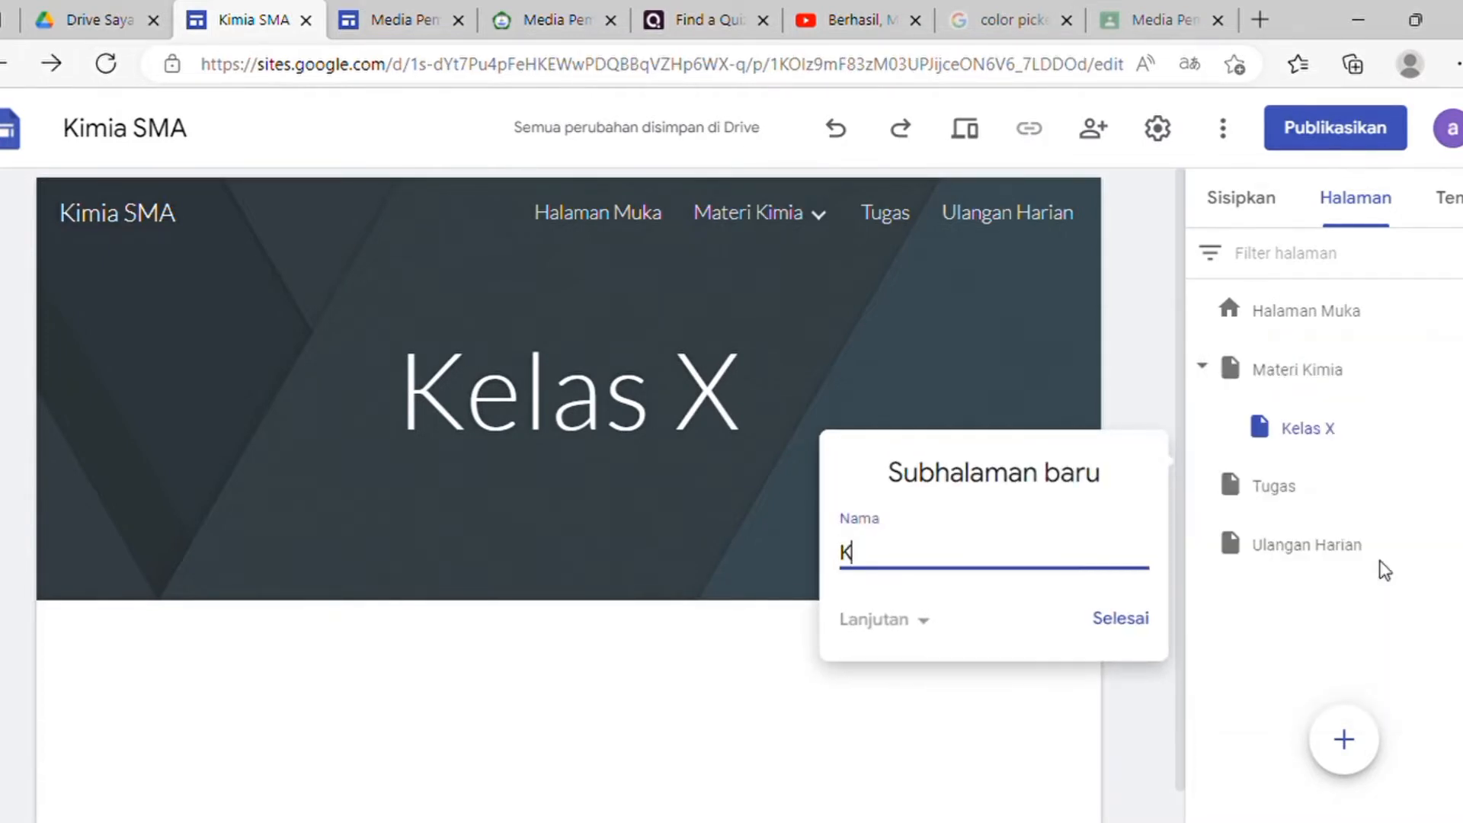
type("elas XI")
left_click(1143, 623)
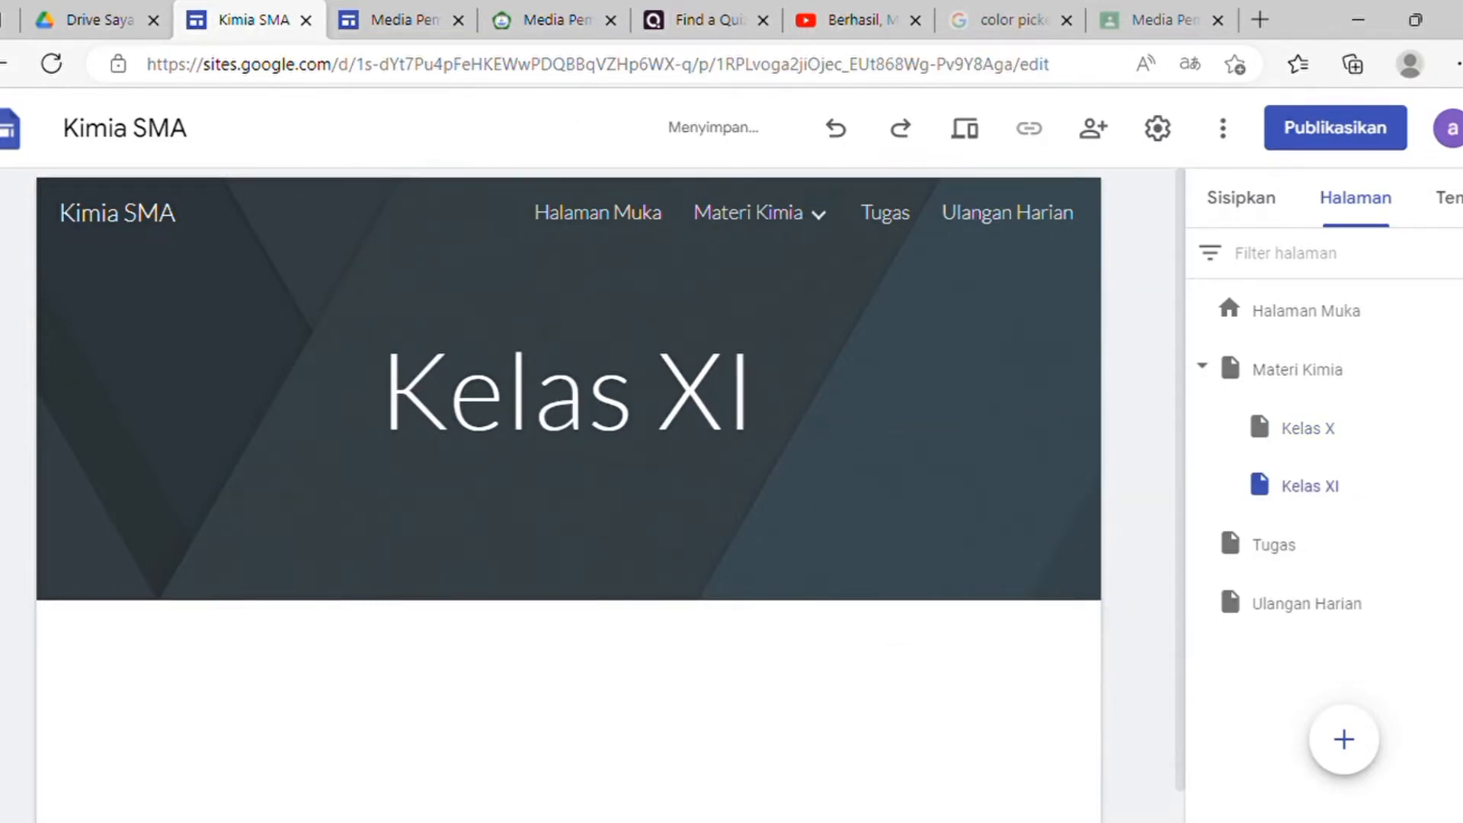
Step: Add a Kelas XII subpage under Materi Kimia, then return to the Halaman Muka page
left_click(1461, 370)
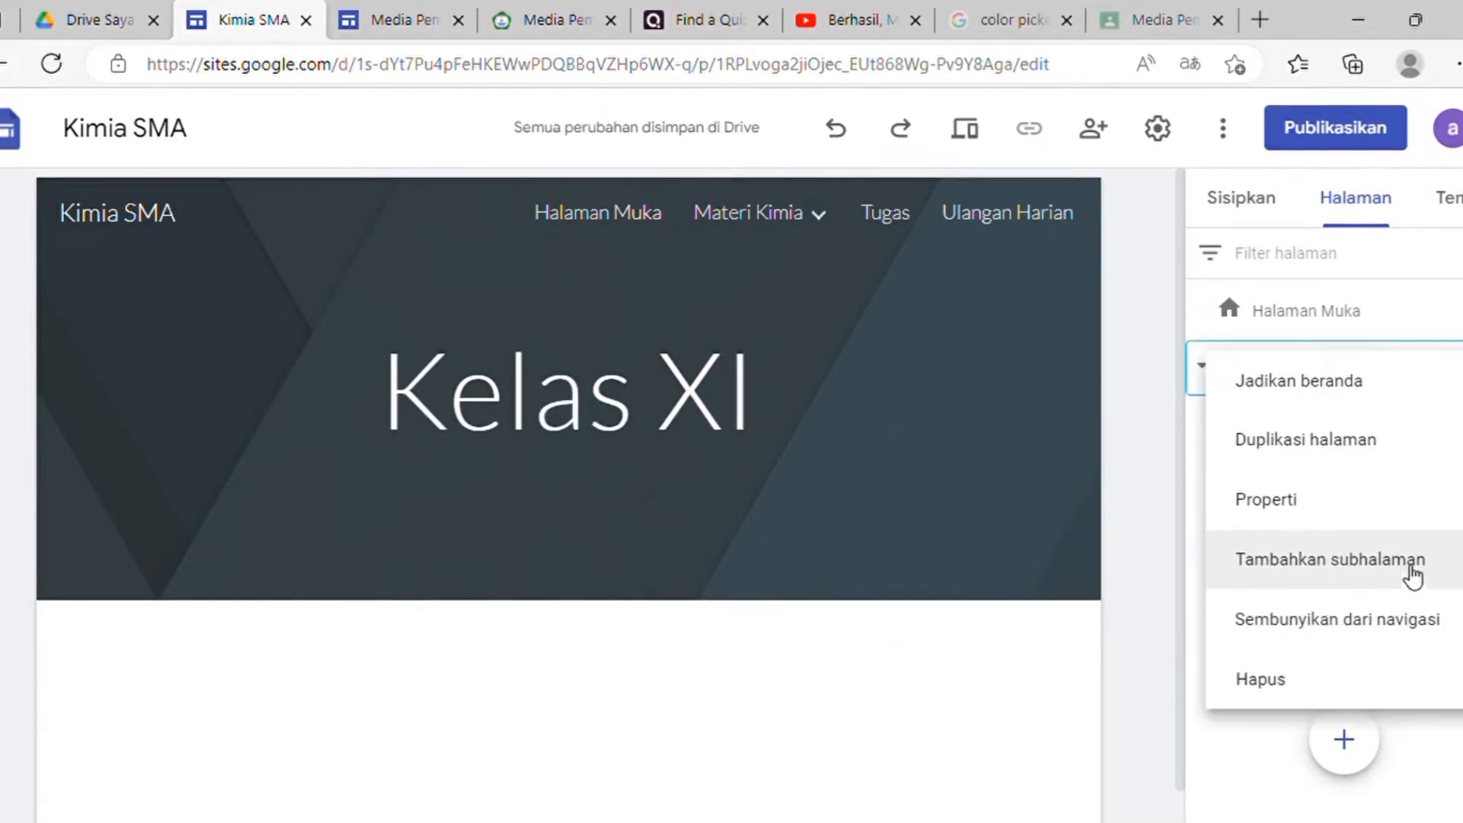
left_click(1389, 585)
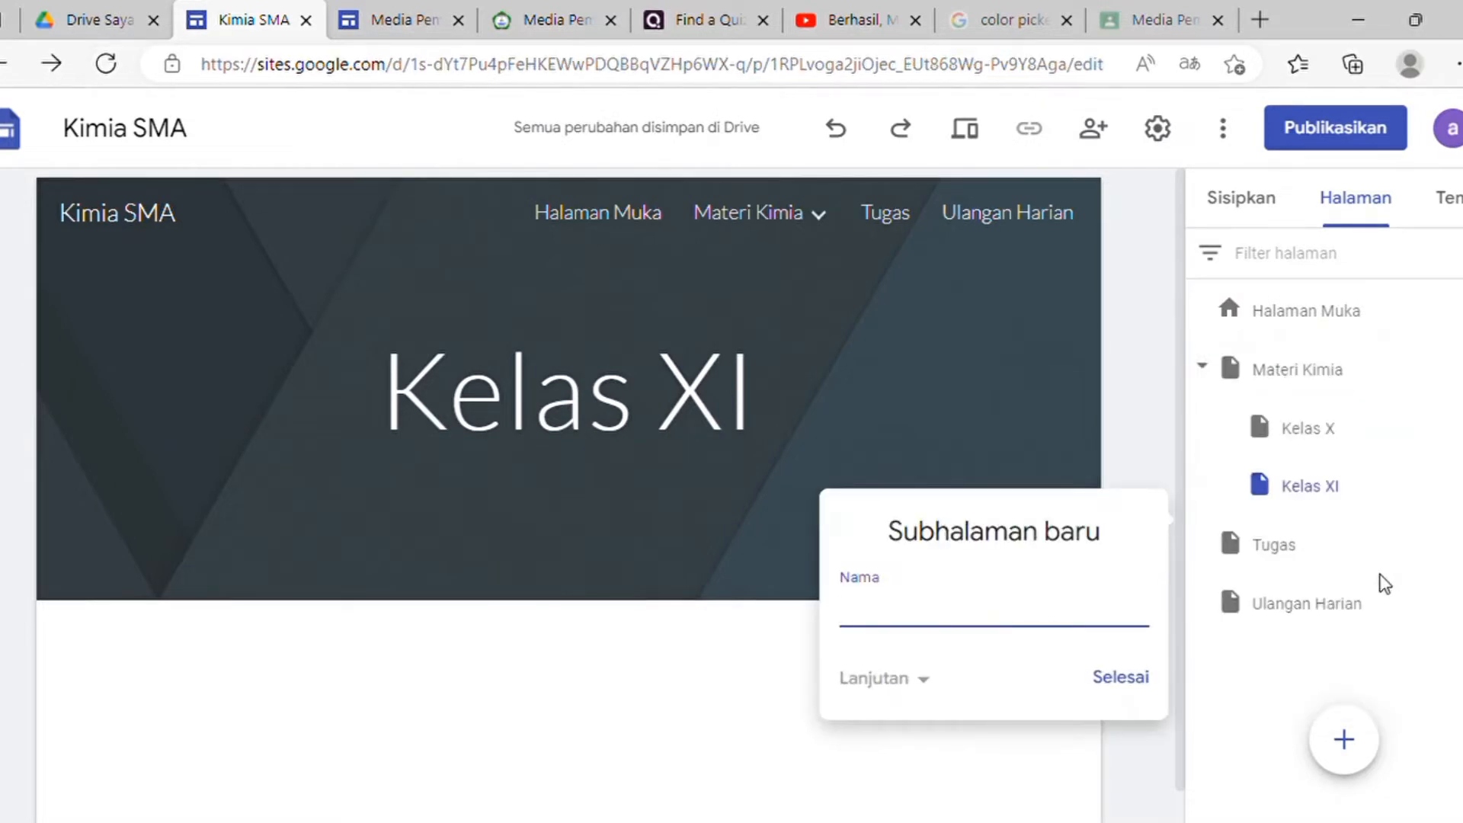
type("Kelas XII")
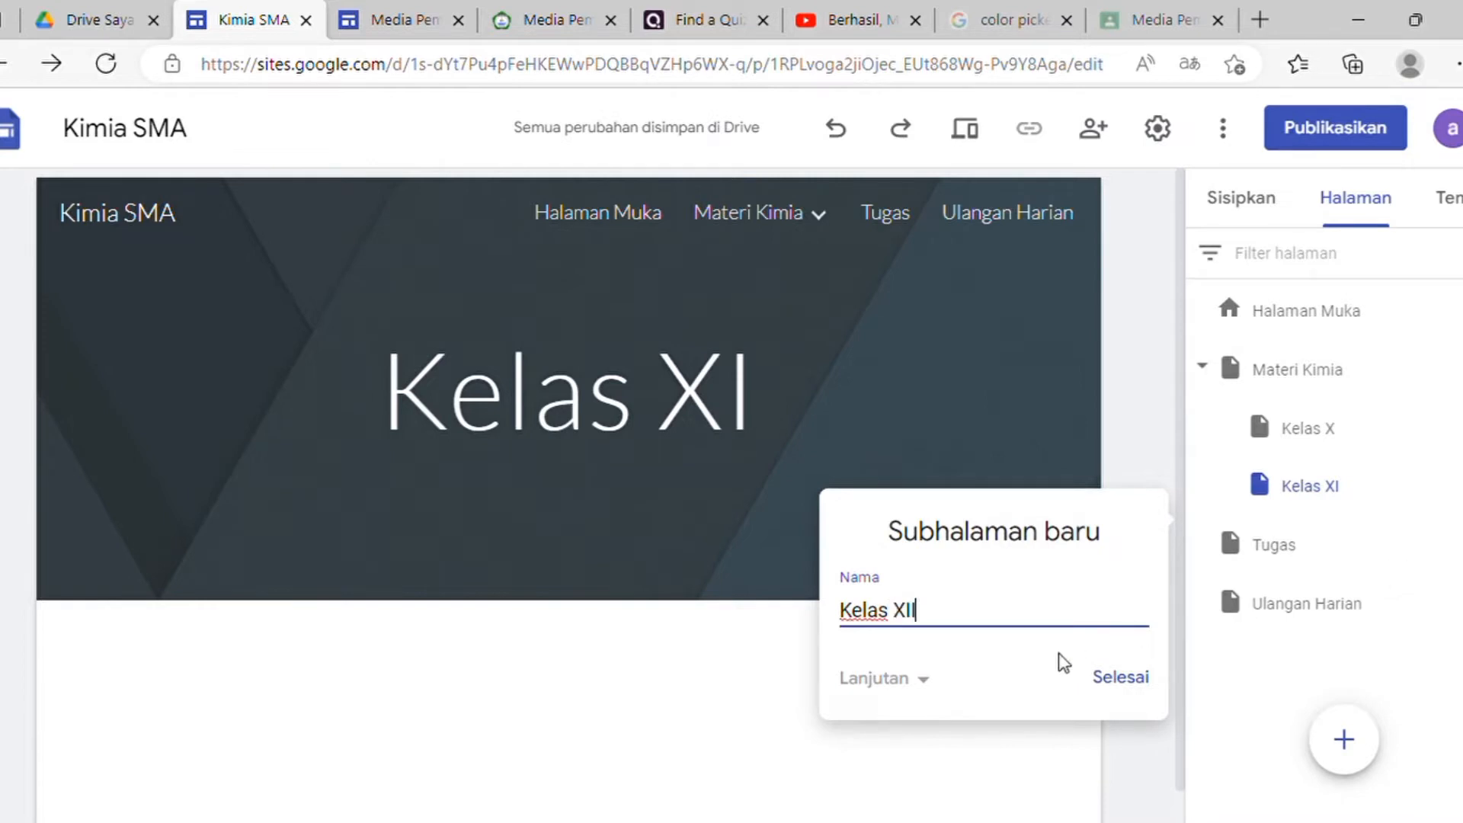
left_click(1114, 684)
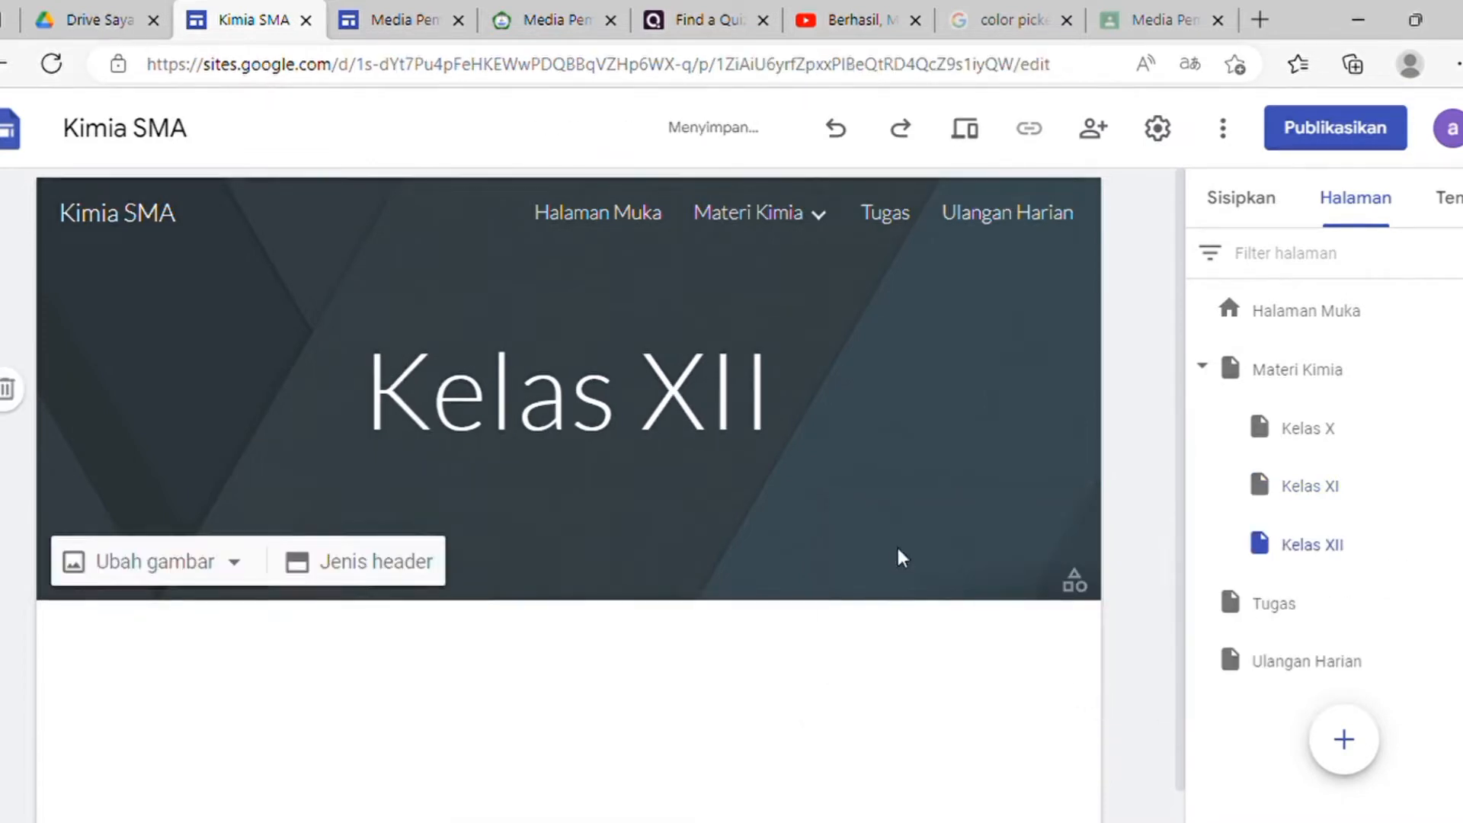
mouse_move(802, 229)
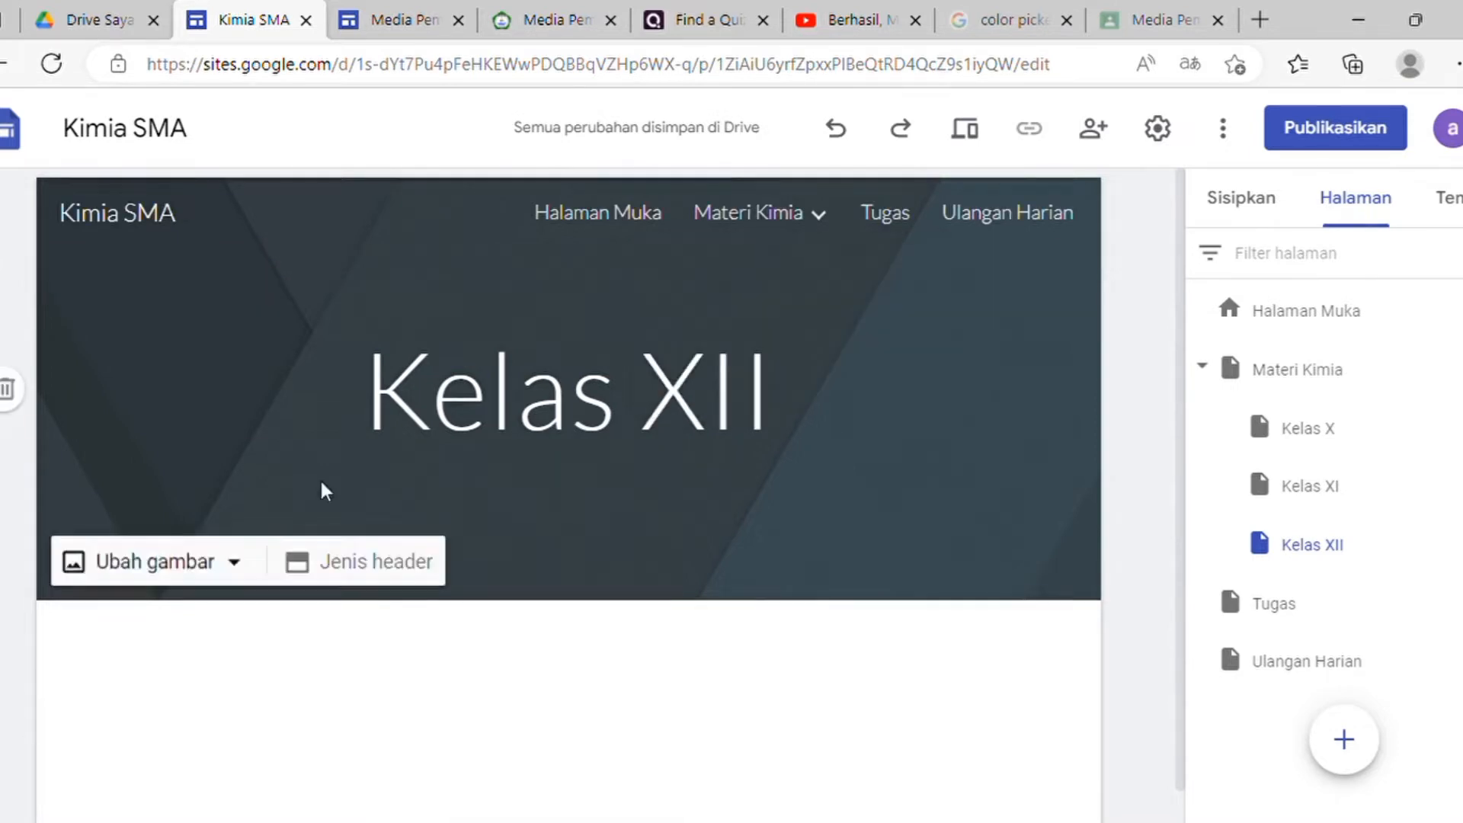
left_click(612, 225)
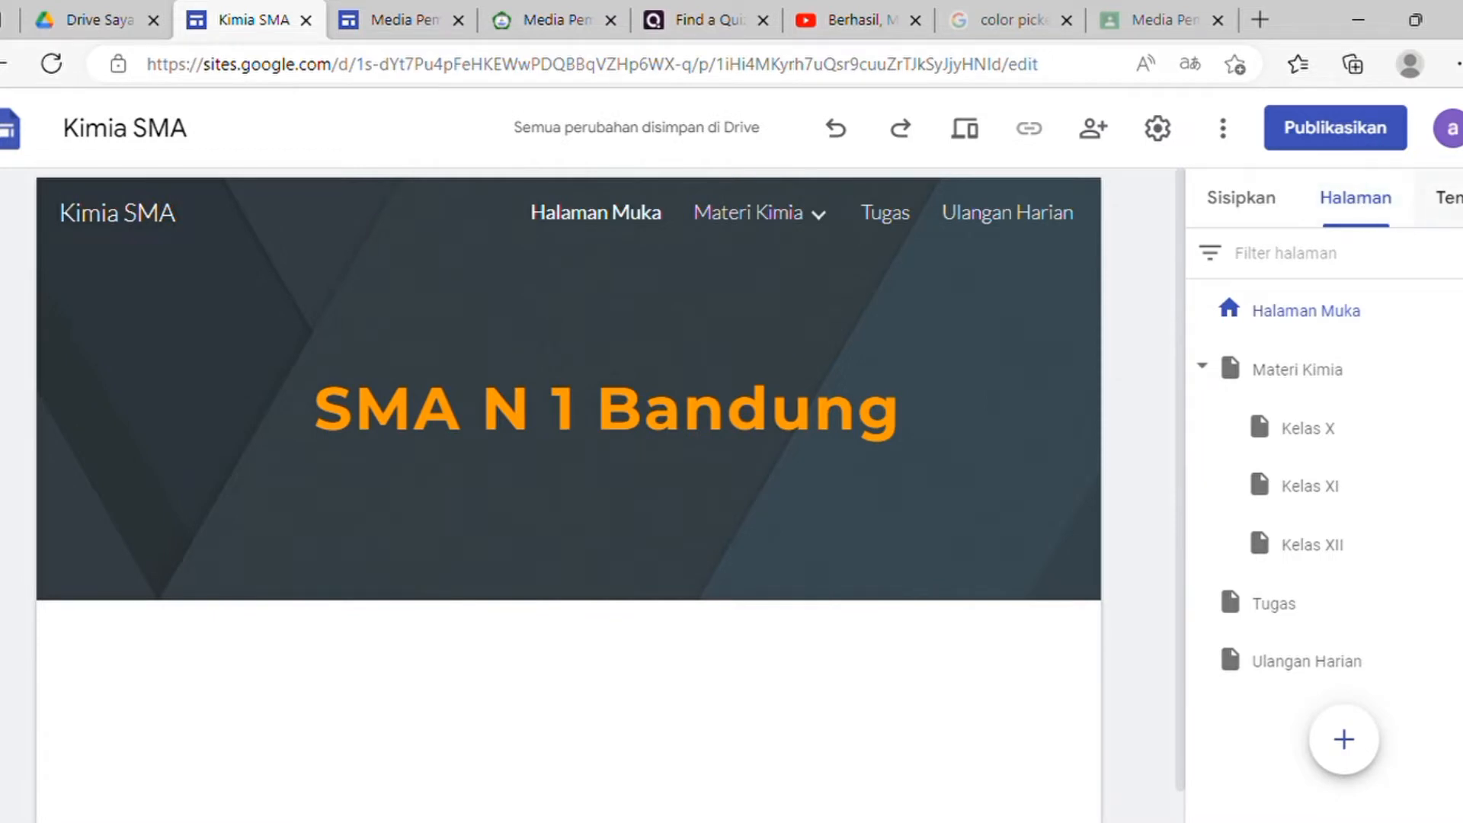
Step: Try the Diplomat theme with teal and then navy colours
left_click(1448, 197)
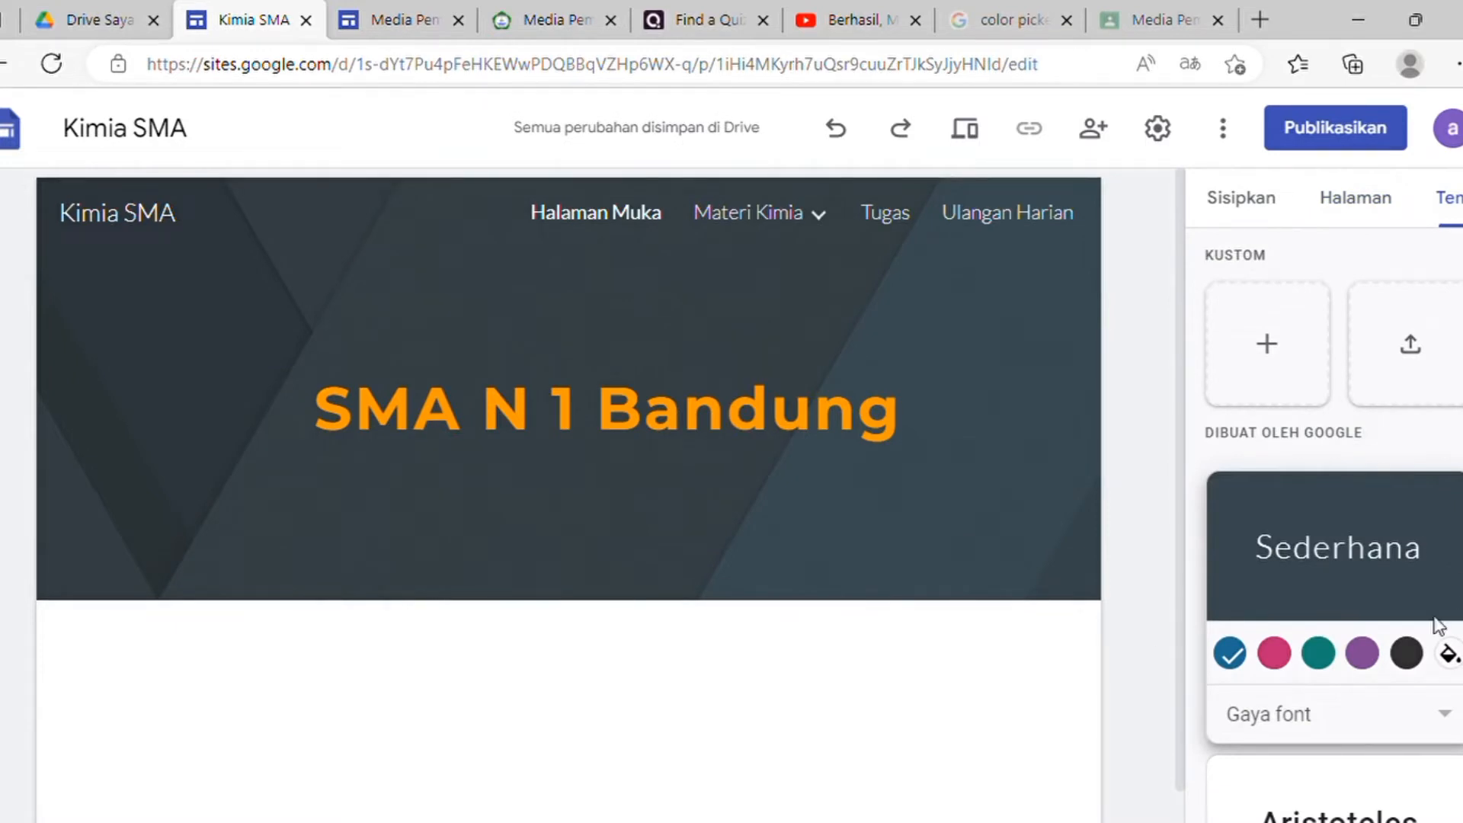
scroll(1388, 633, "down", 5)
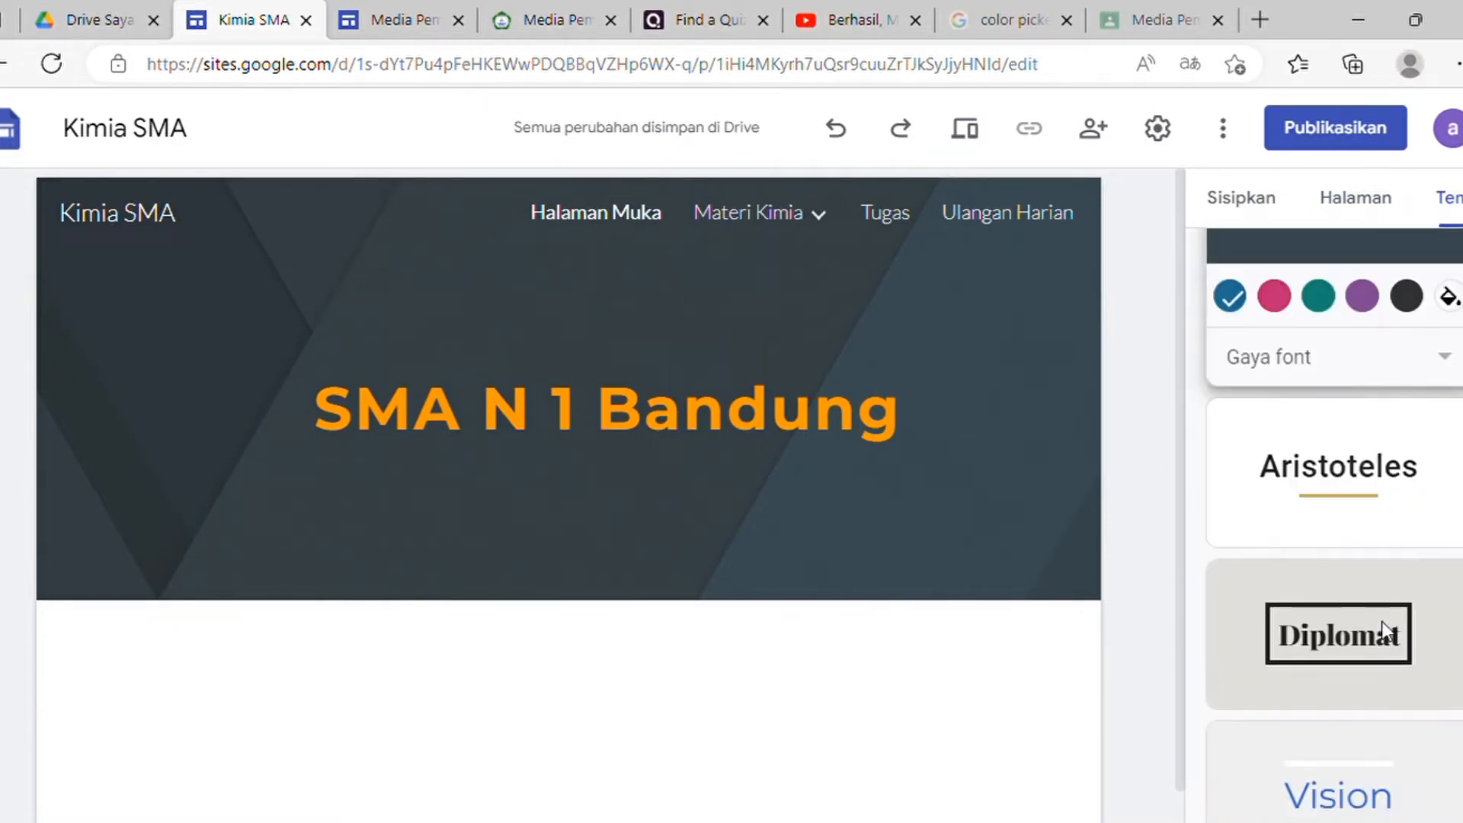
scroll(1353, 666, "down", 5)
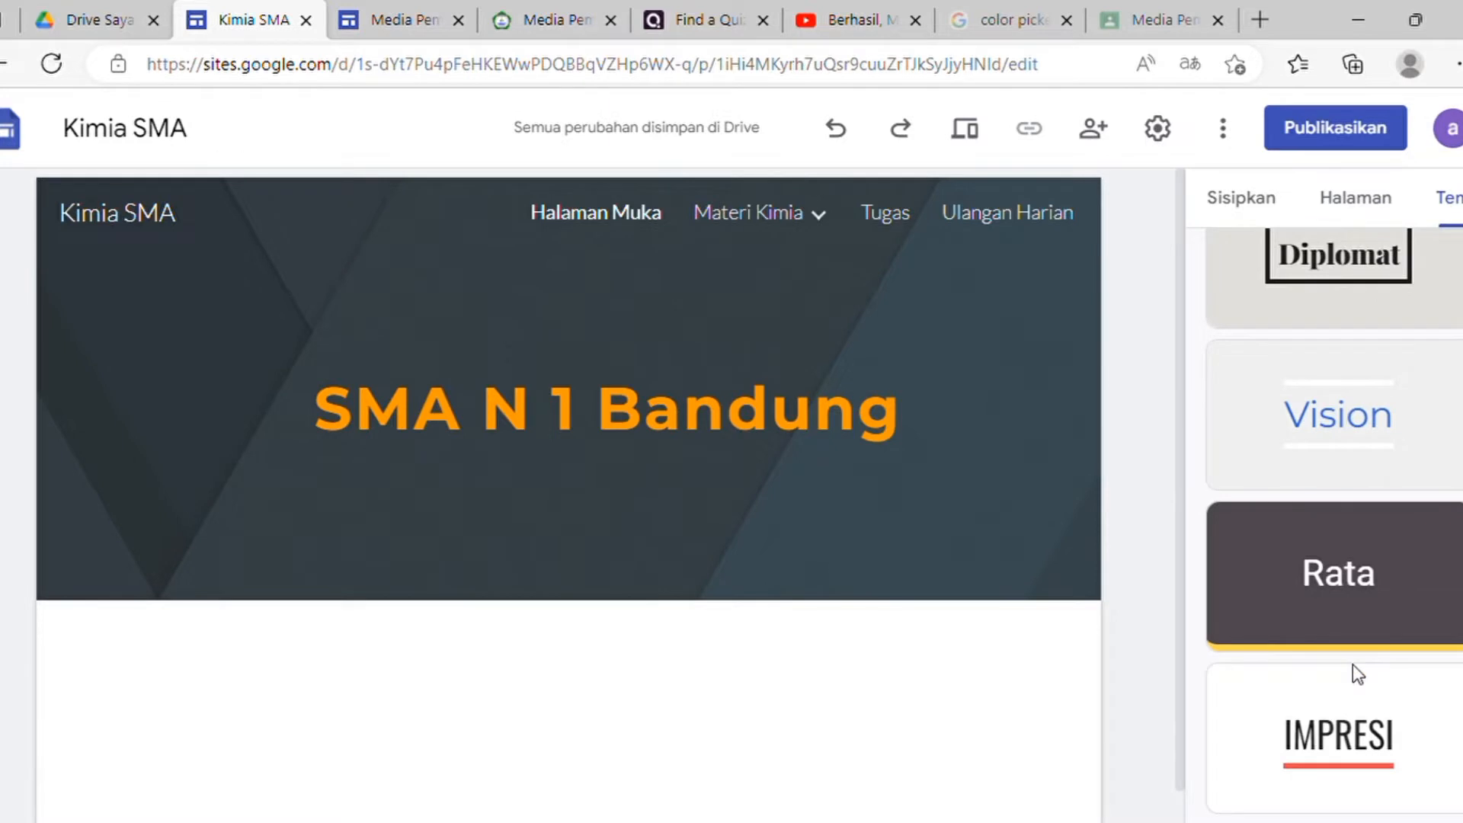
scroll(1352, 665, "up", 1)
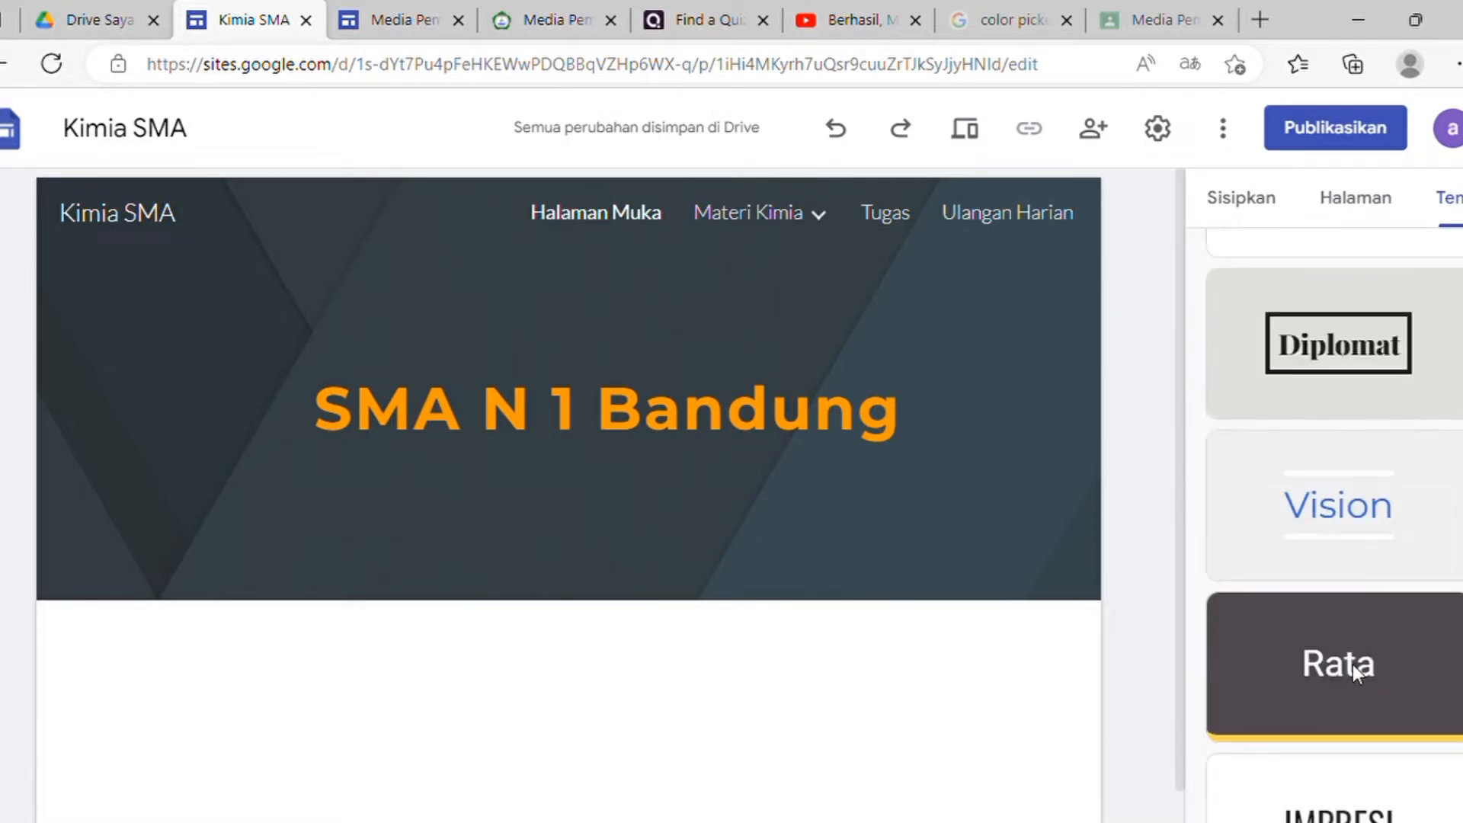
scroll(1352, 665, "up", 4)
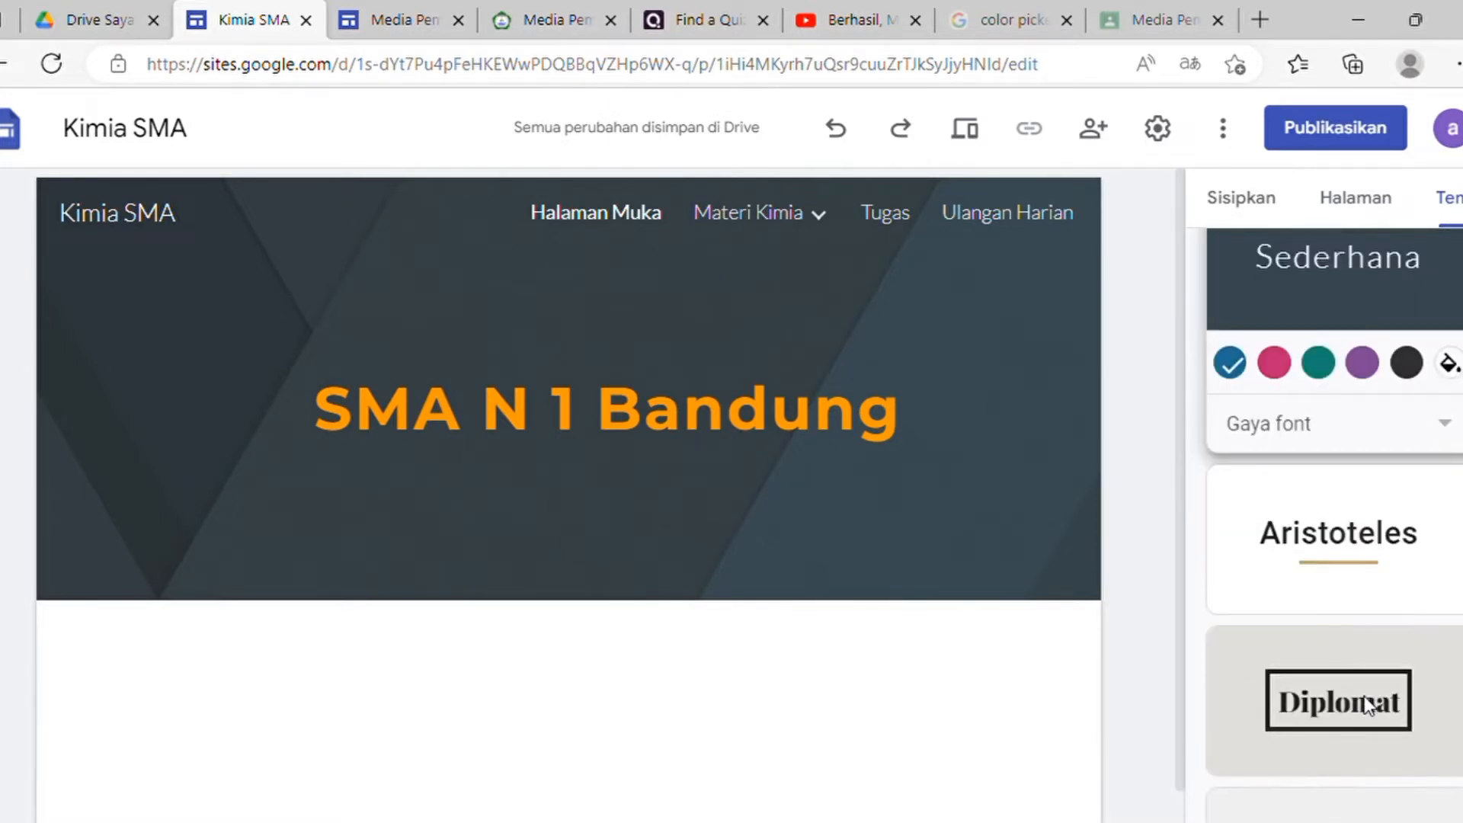
left_click(1357, 703)
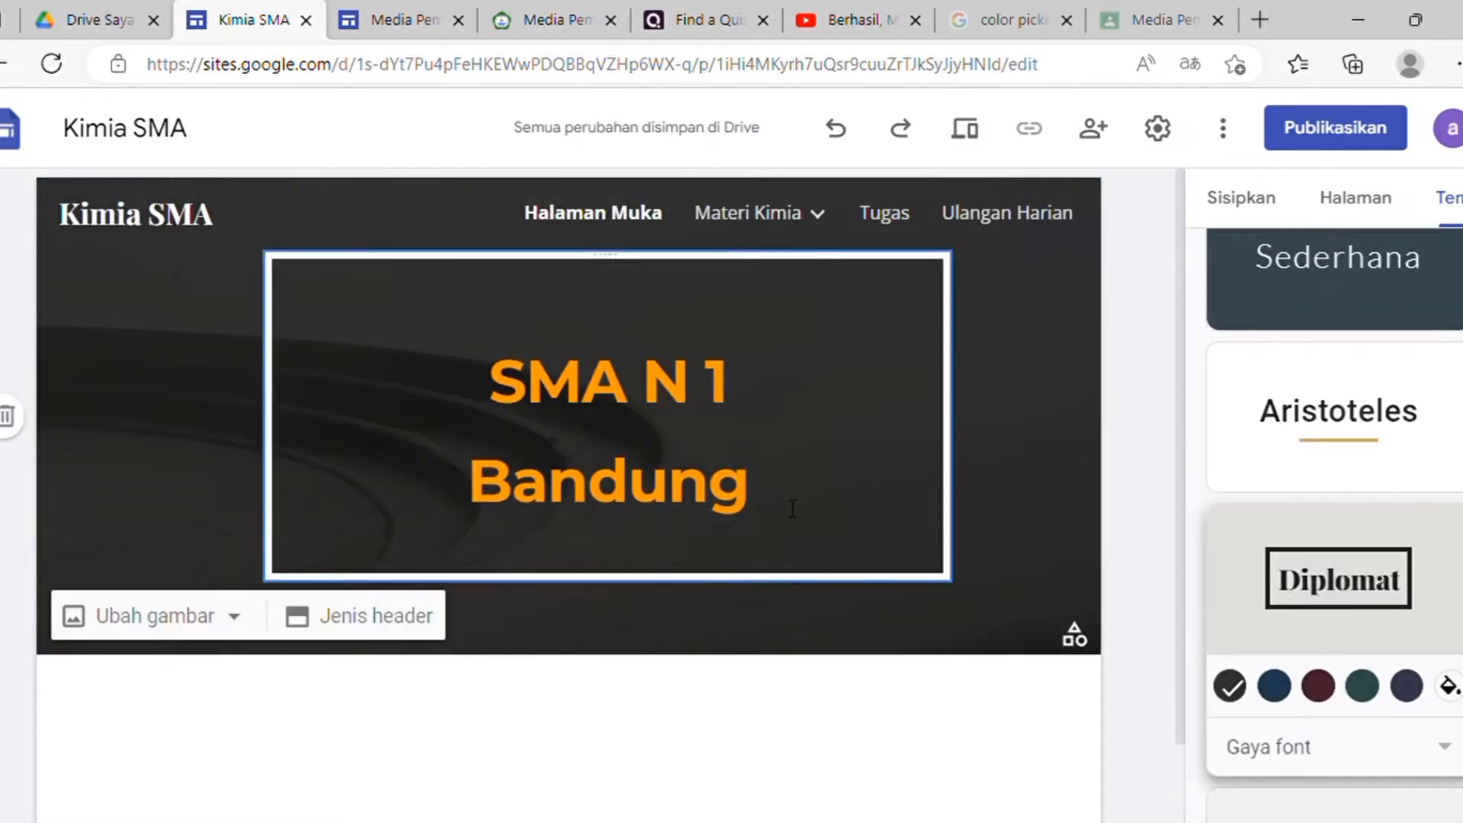
left_click(1361, 693)
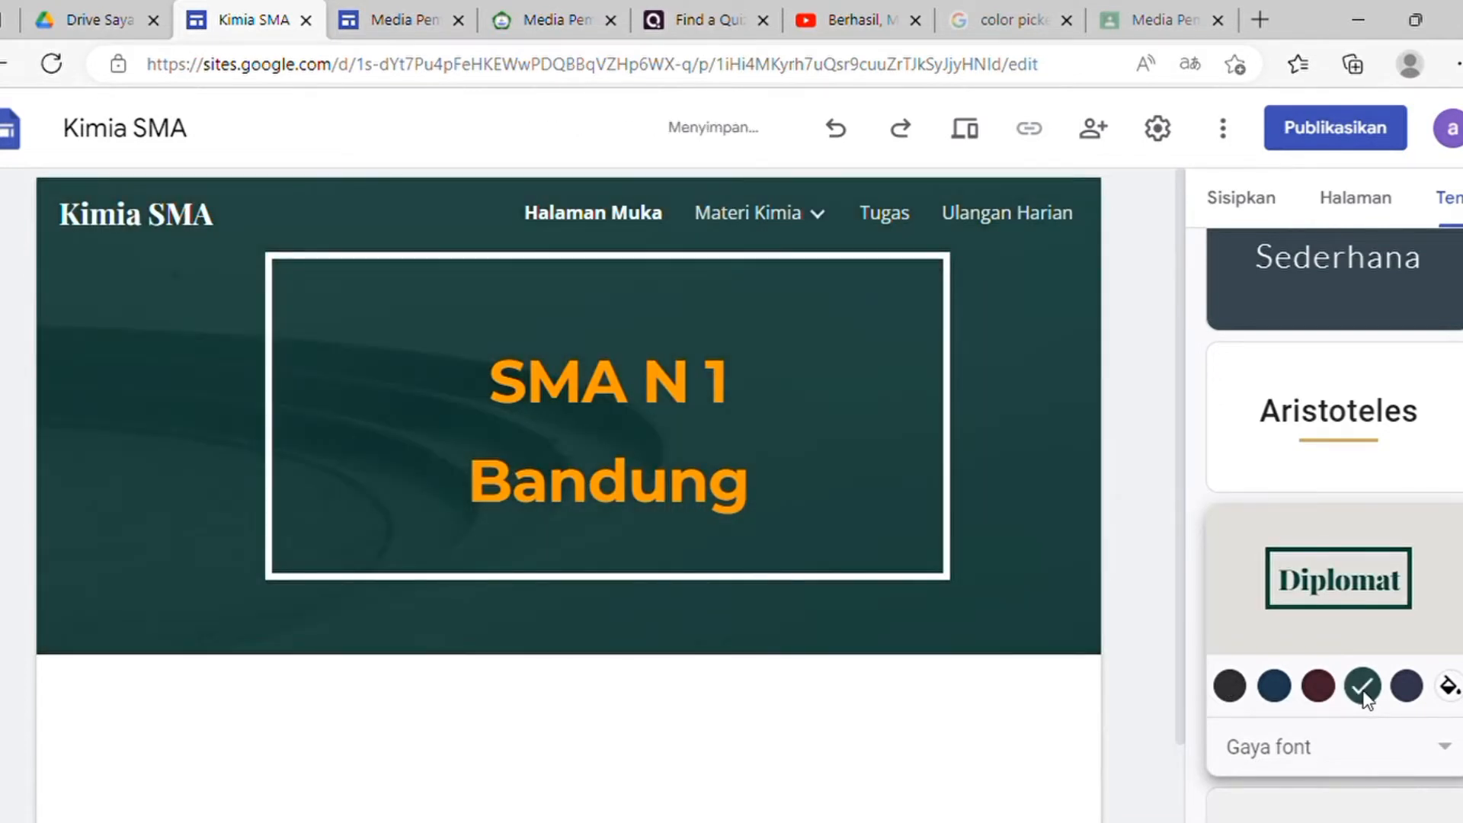
left_click(1407, 690)
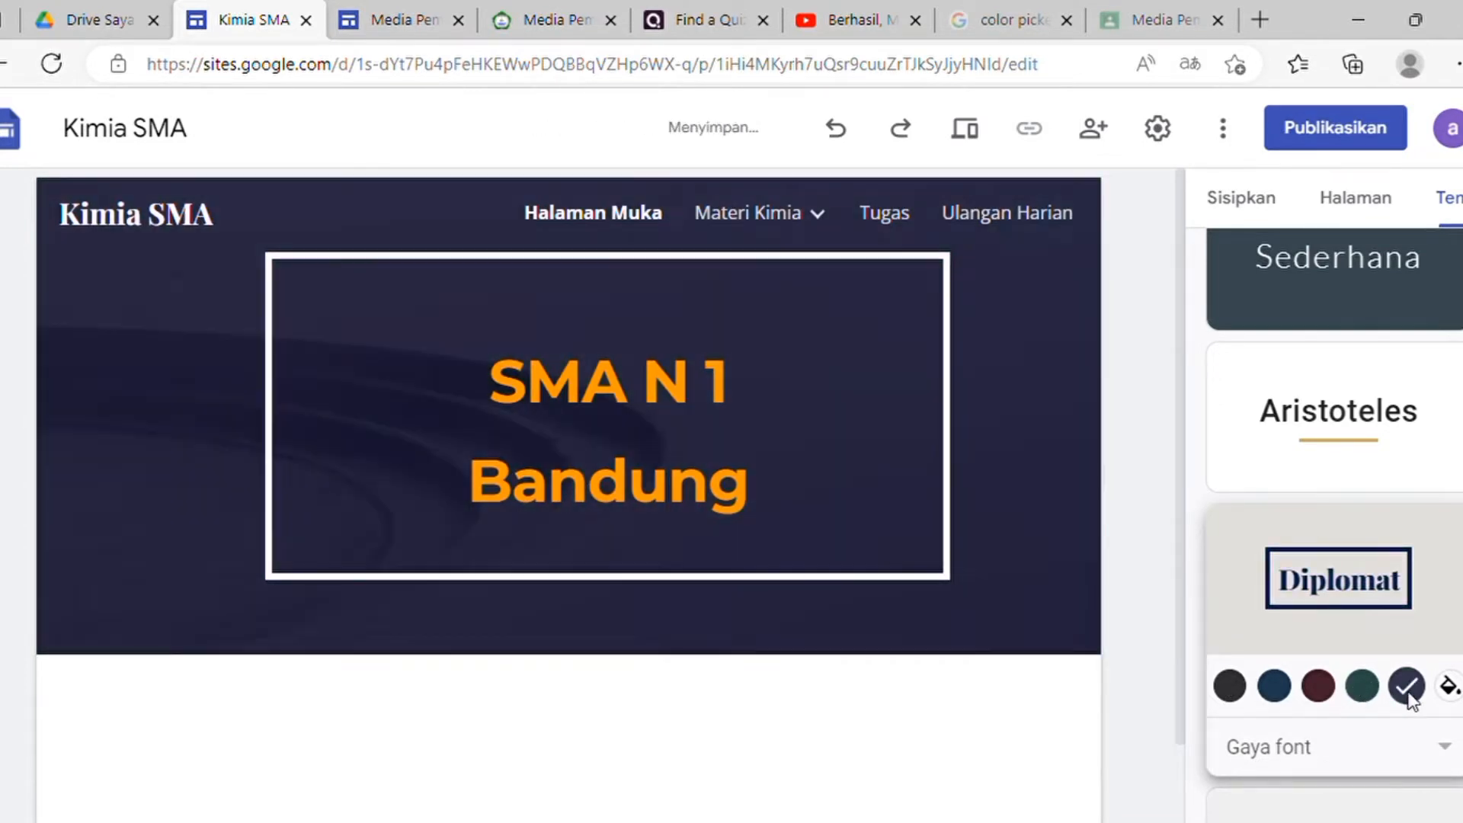
scroll(1398, 682, "down", 5)
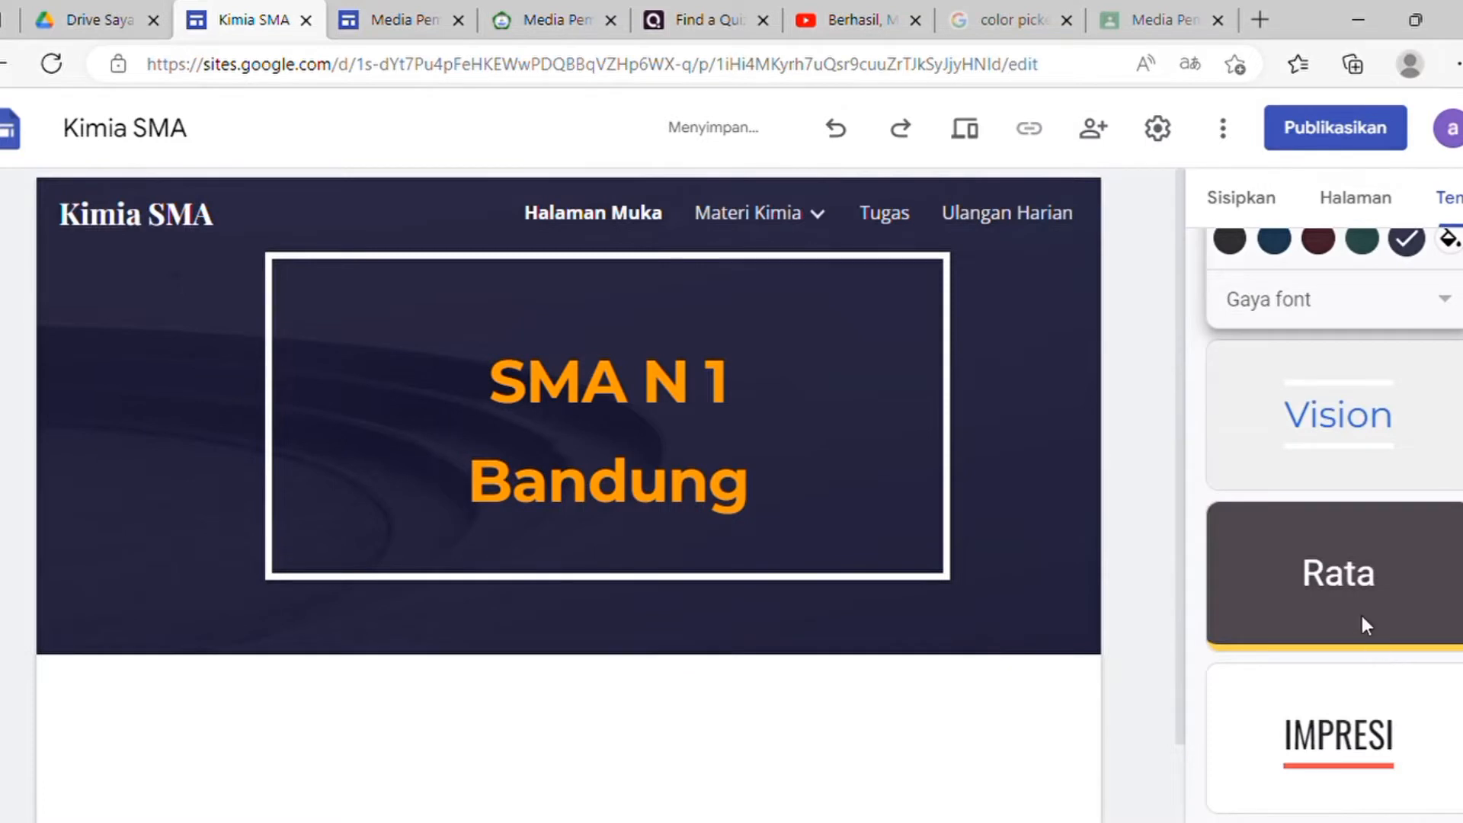
Step: Try Vision, settle on Impresi, and preview the Materi Kimia, Tugas and Ulangan Harian pages
left_click(1346, 461)
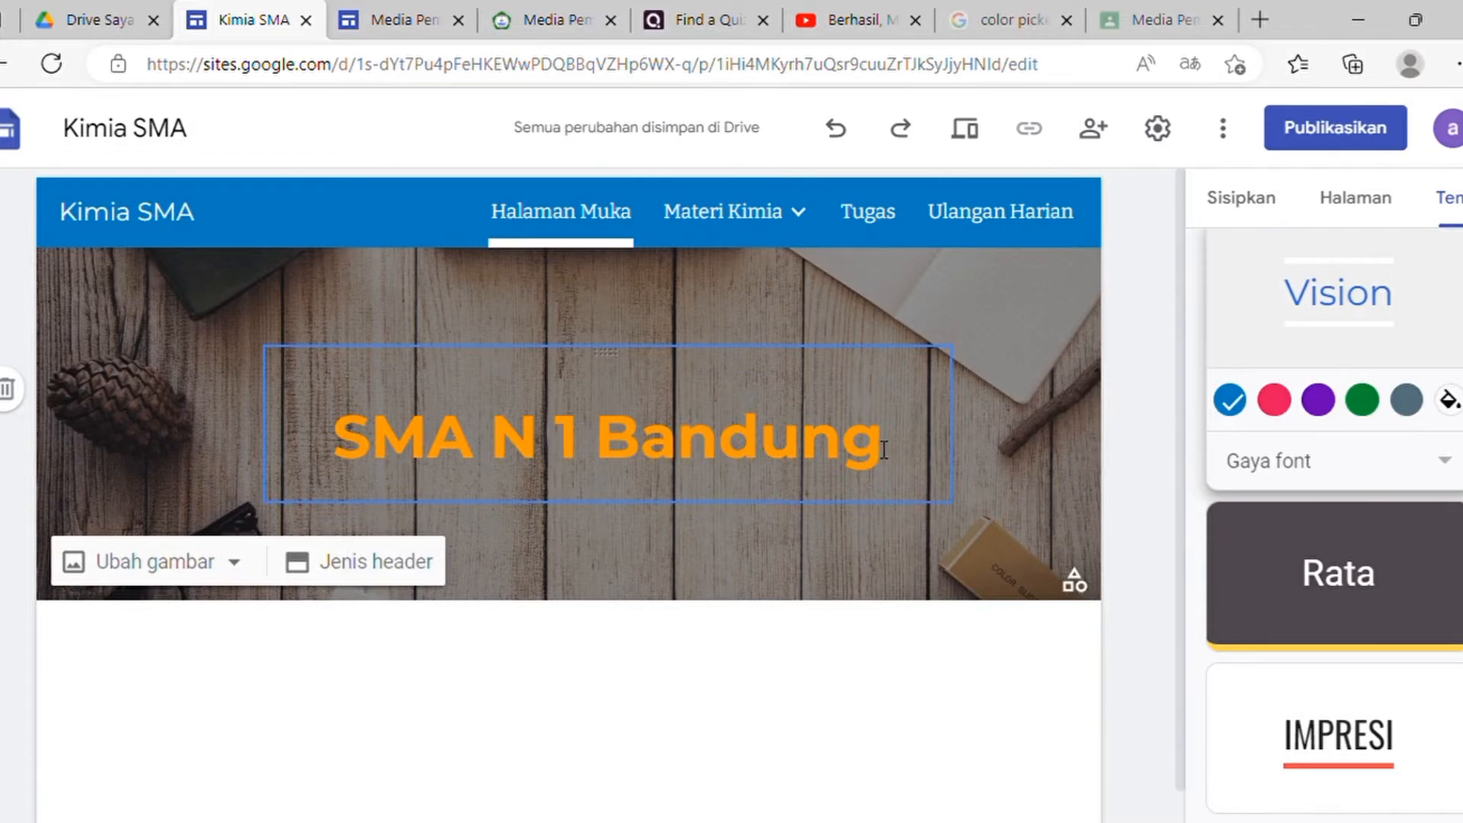
left_click(1345, 731)
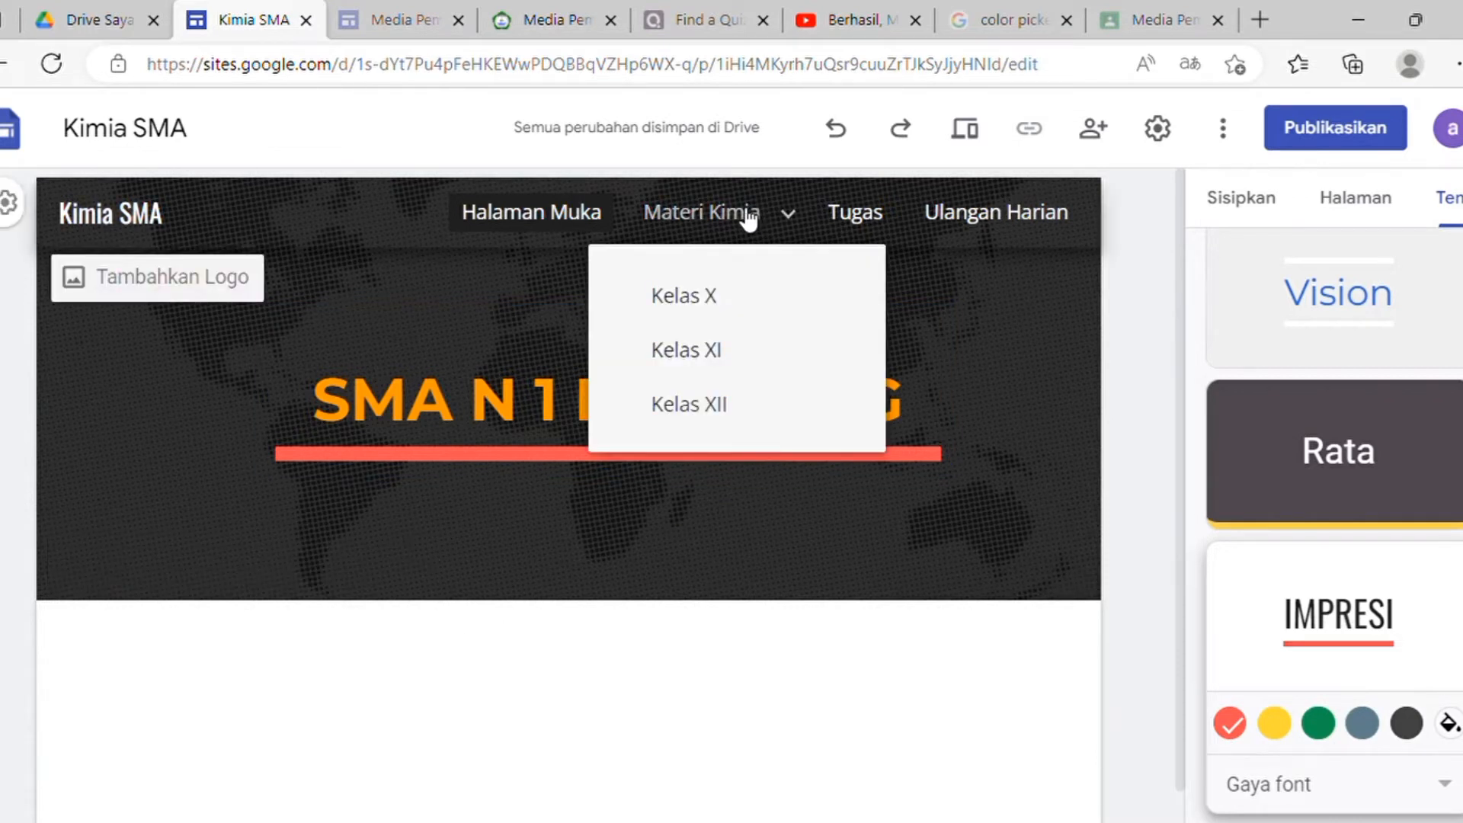
left_click(749, 218)
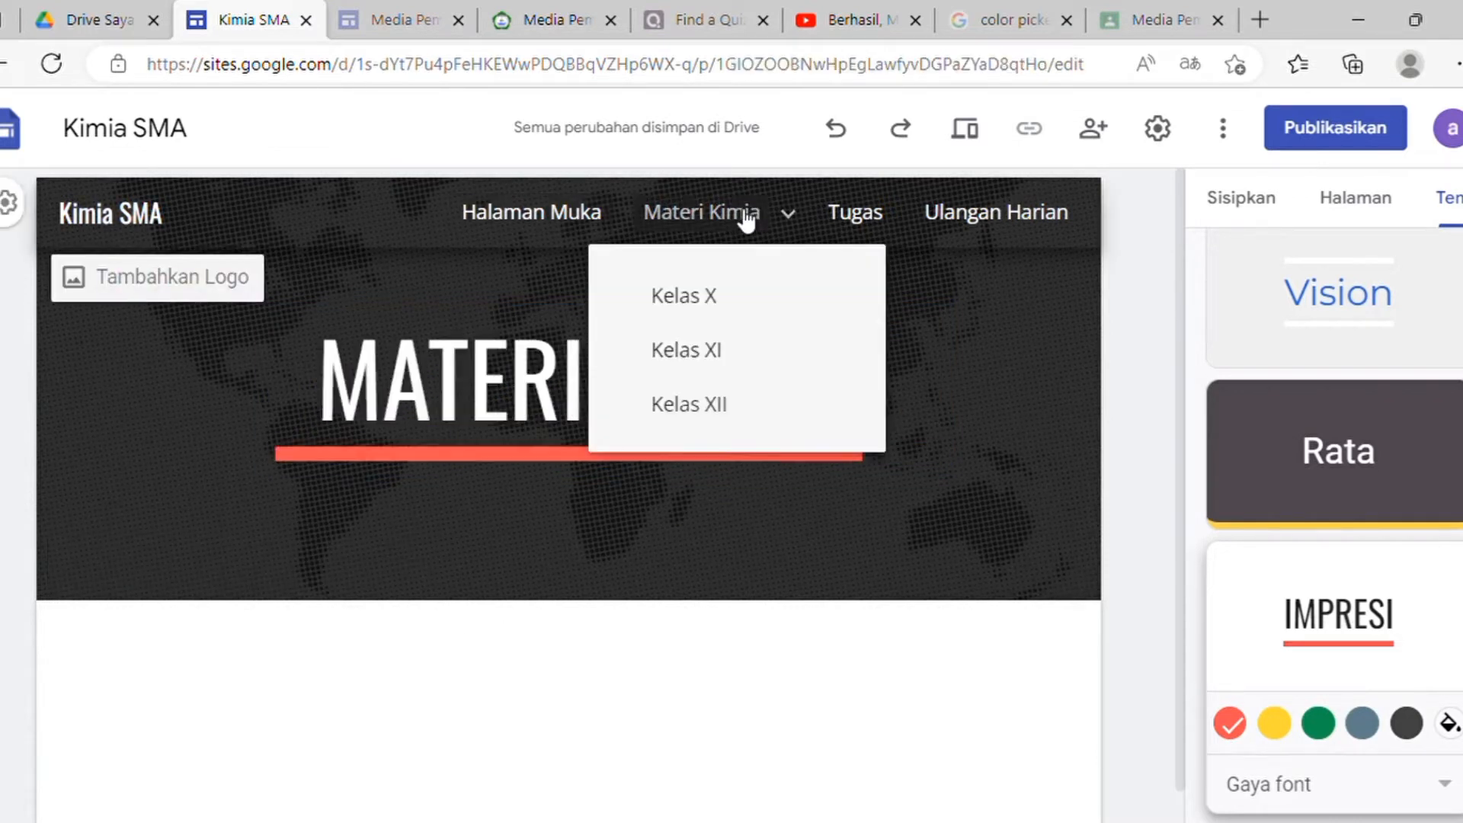
left_click(878, 225)
left_click(970, 228)
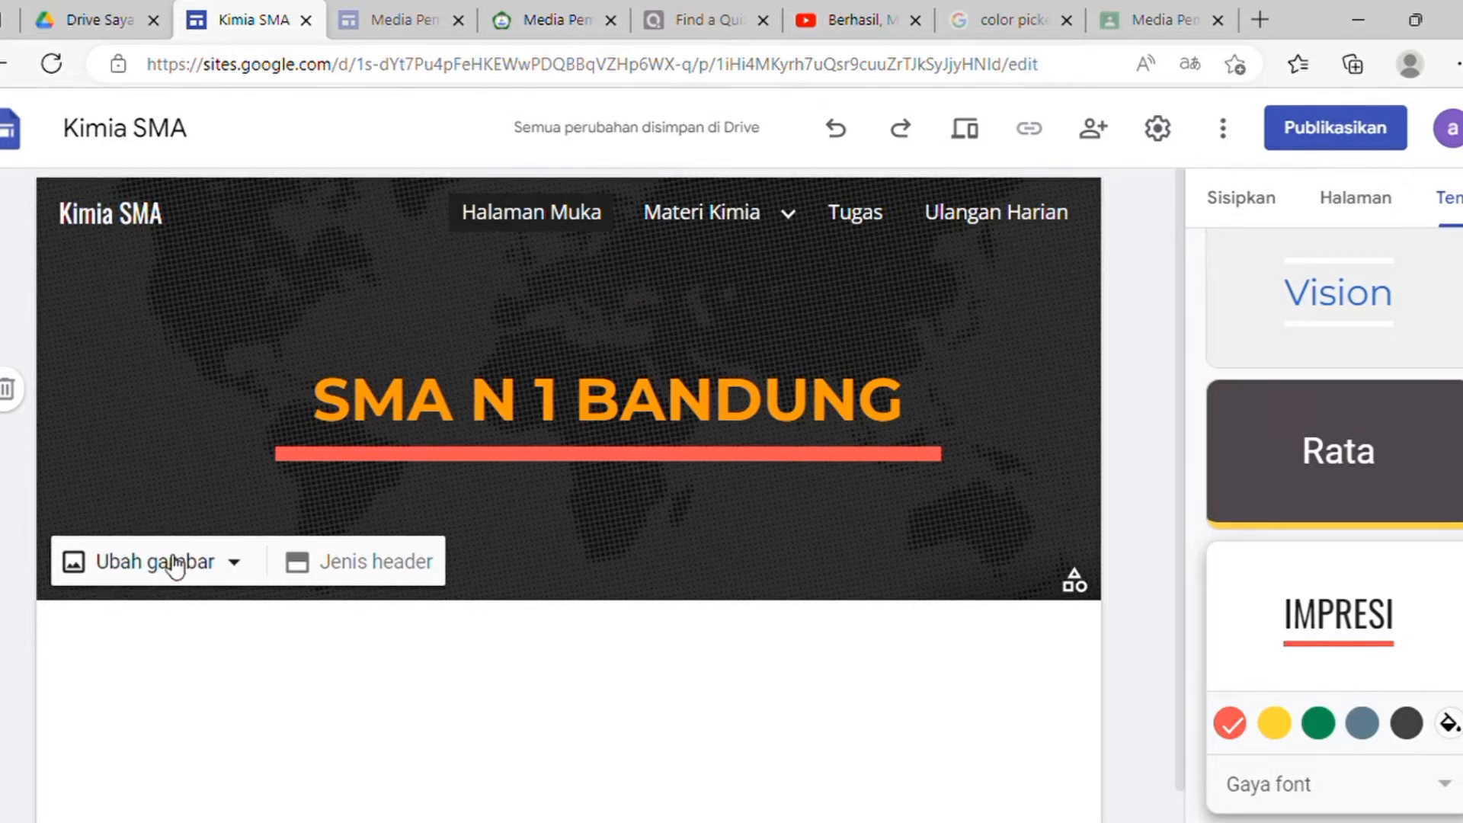
Step: Upload a scanned table image from the computer as the header background
left_click(235, 577)
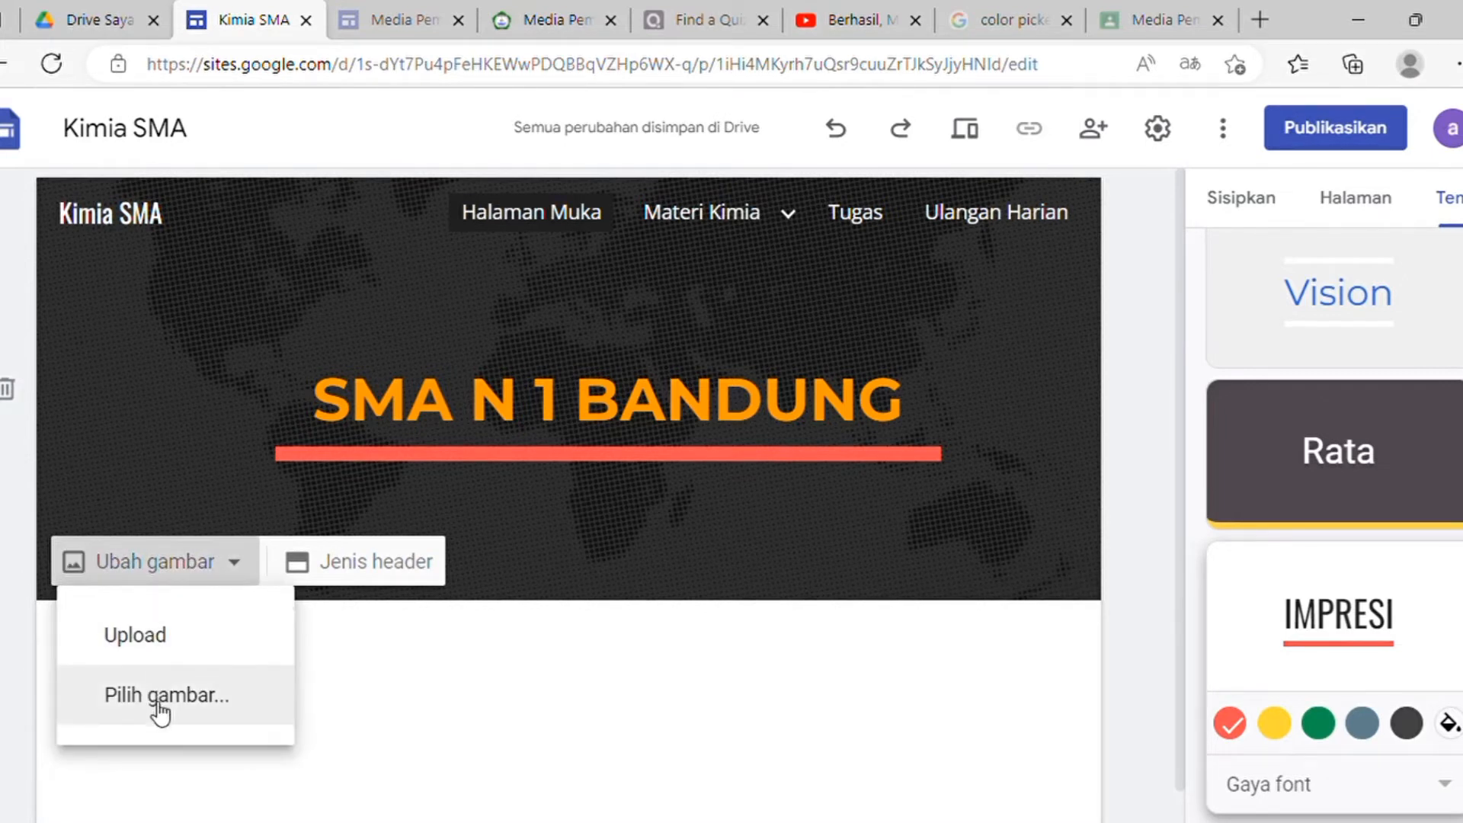
left_click(158, 650)
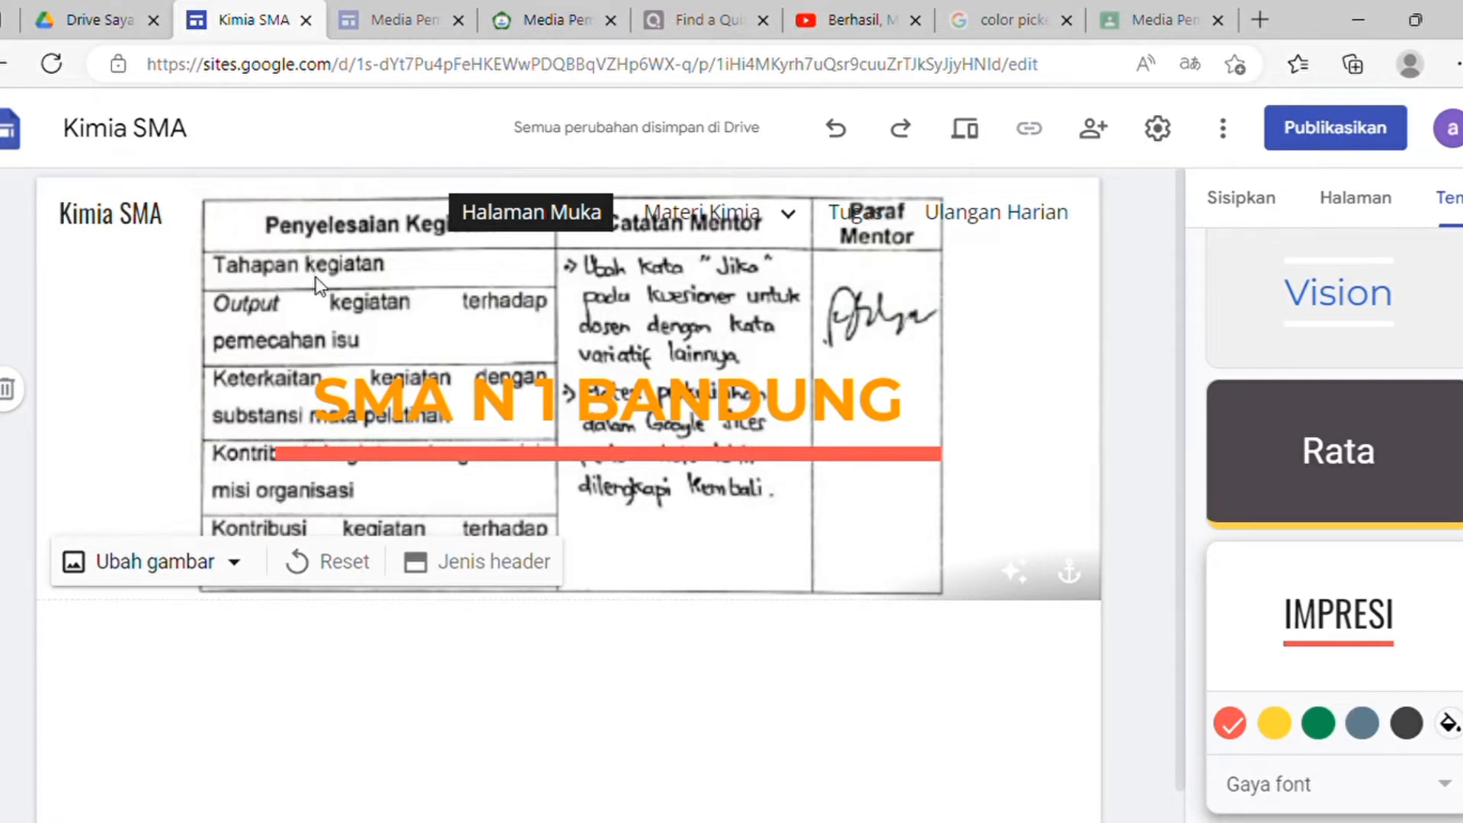
left_click(232, 562)
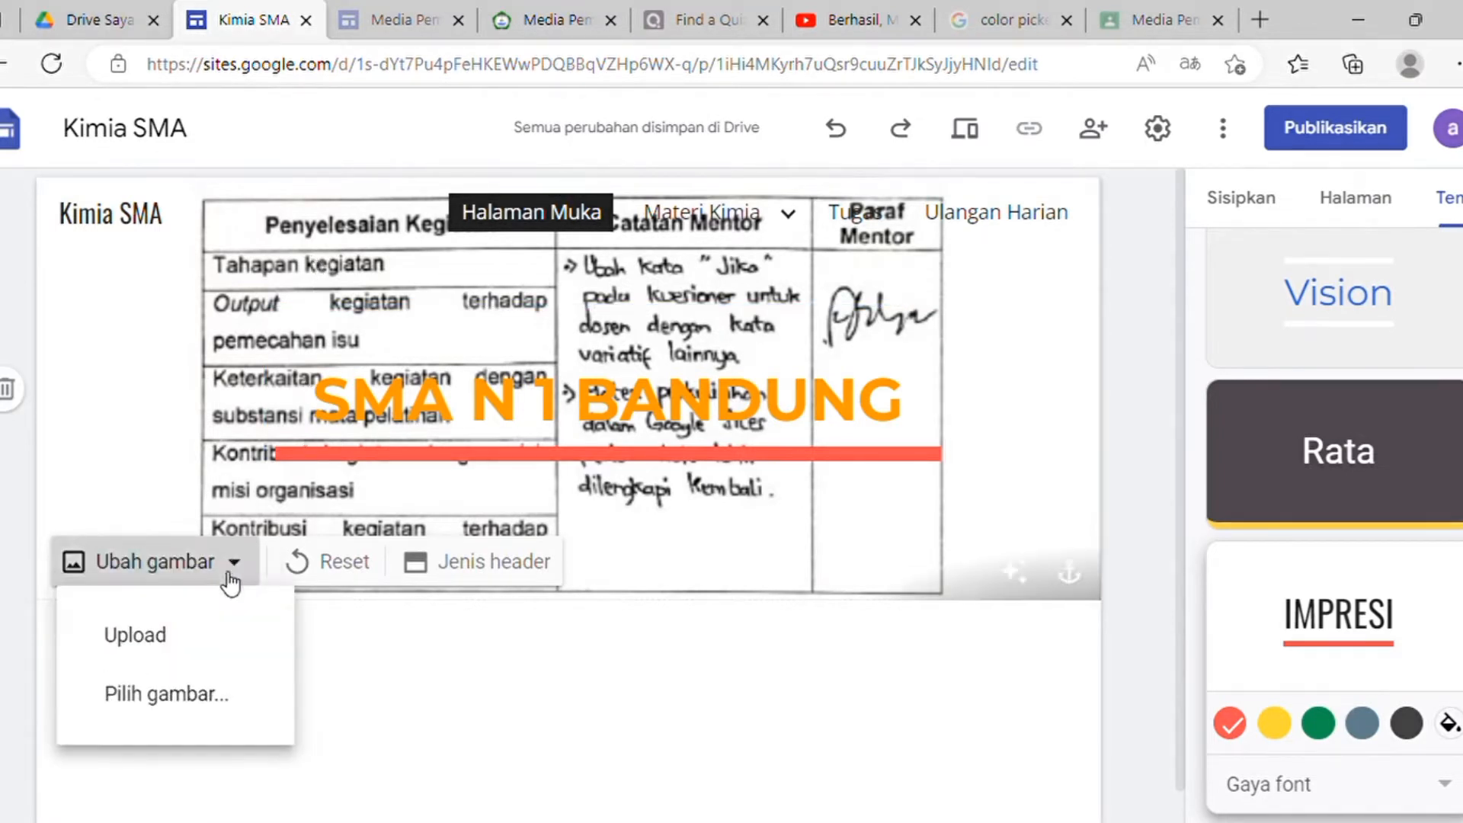
Step: Search the header image picker's web results for 'sekolah'
left_click(204, 697)
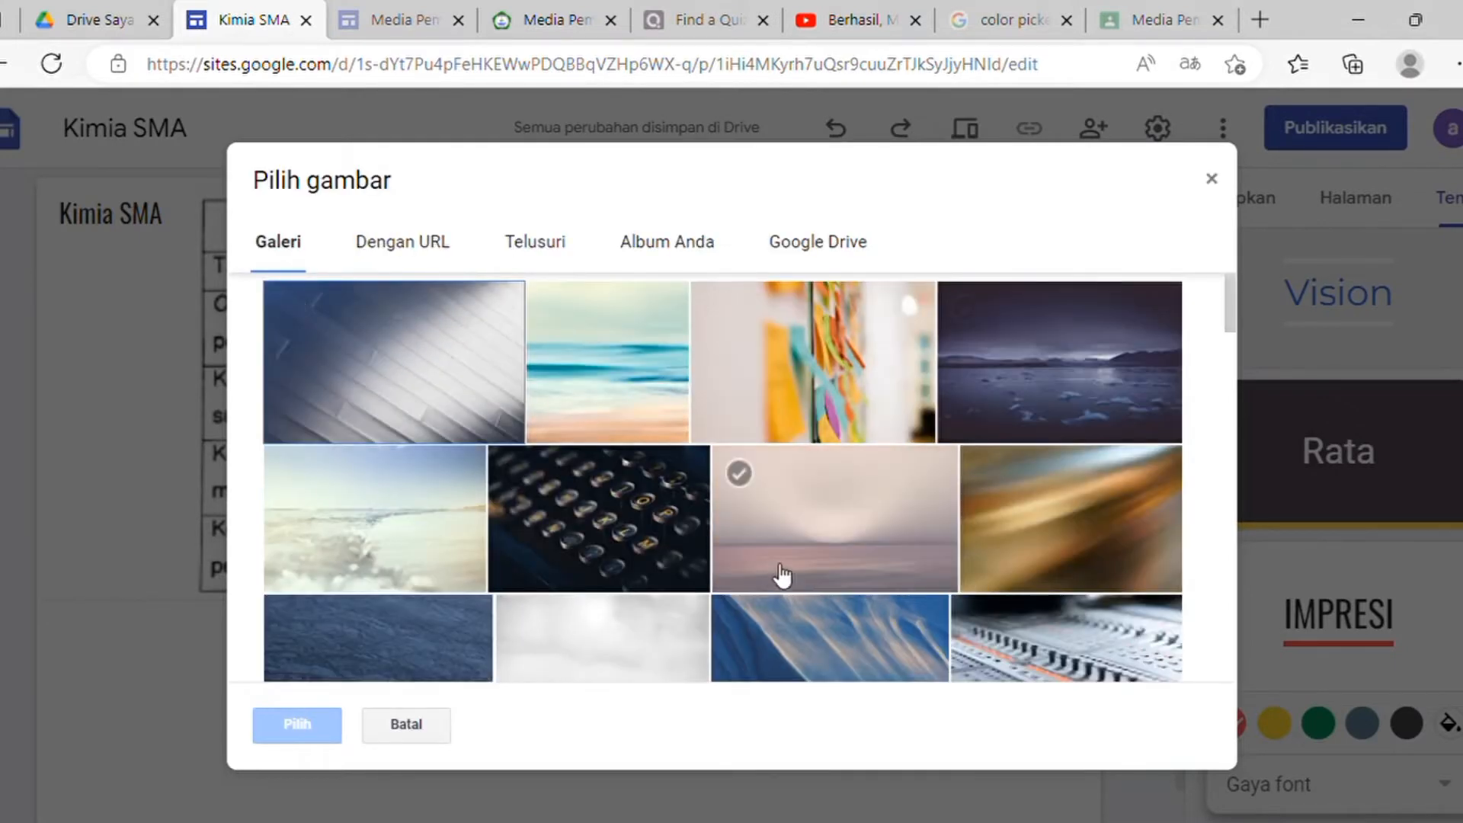
scroll(686, 500, "down", 4)
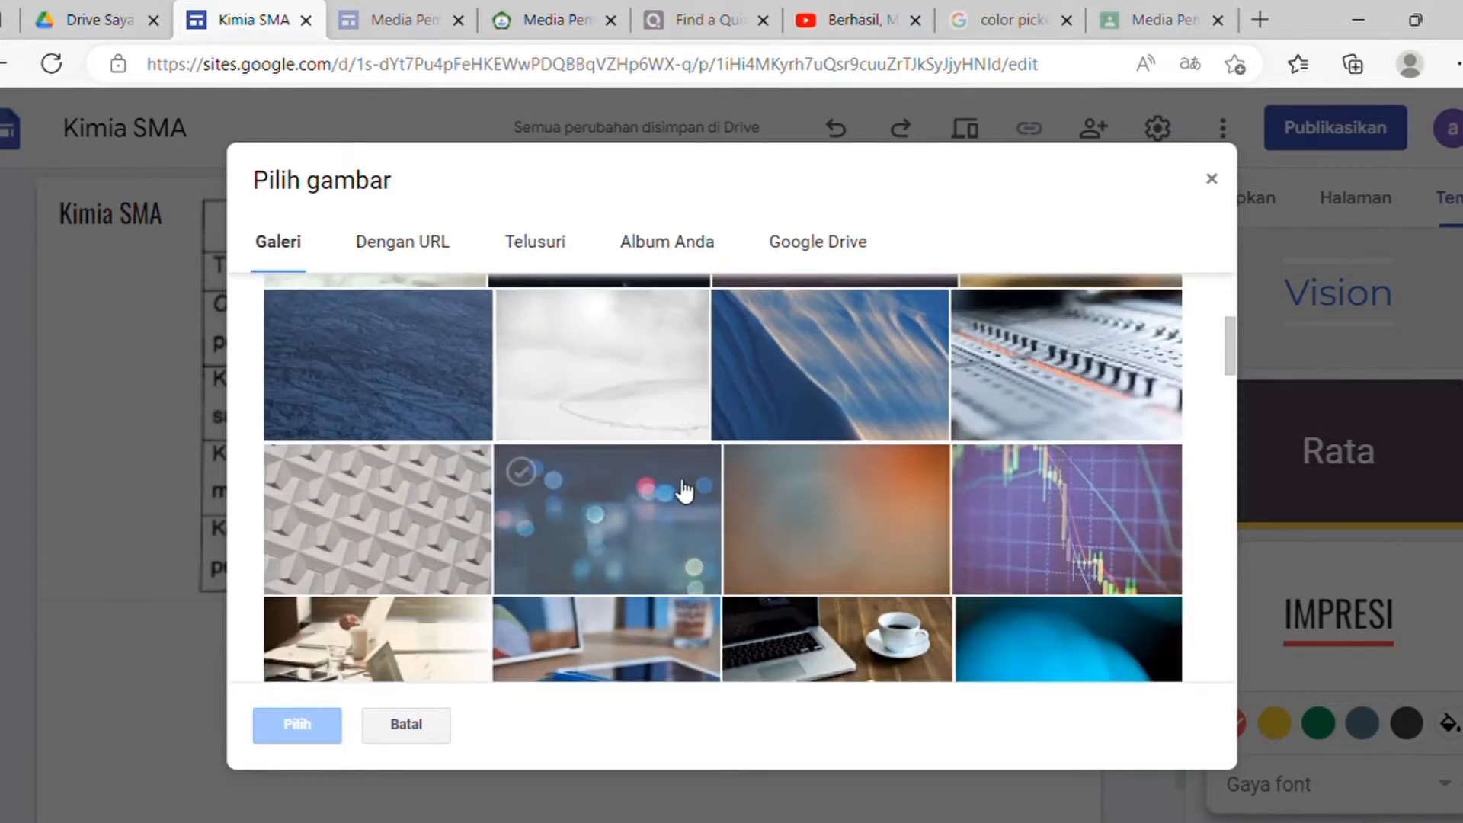
scroll(683, 490, "down", 3)
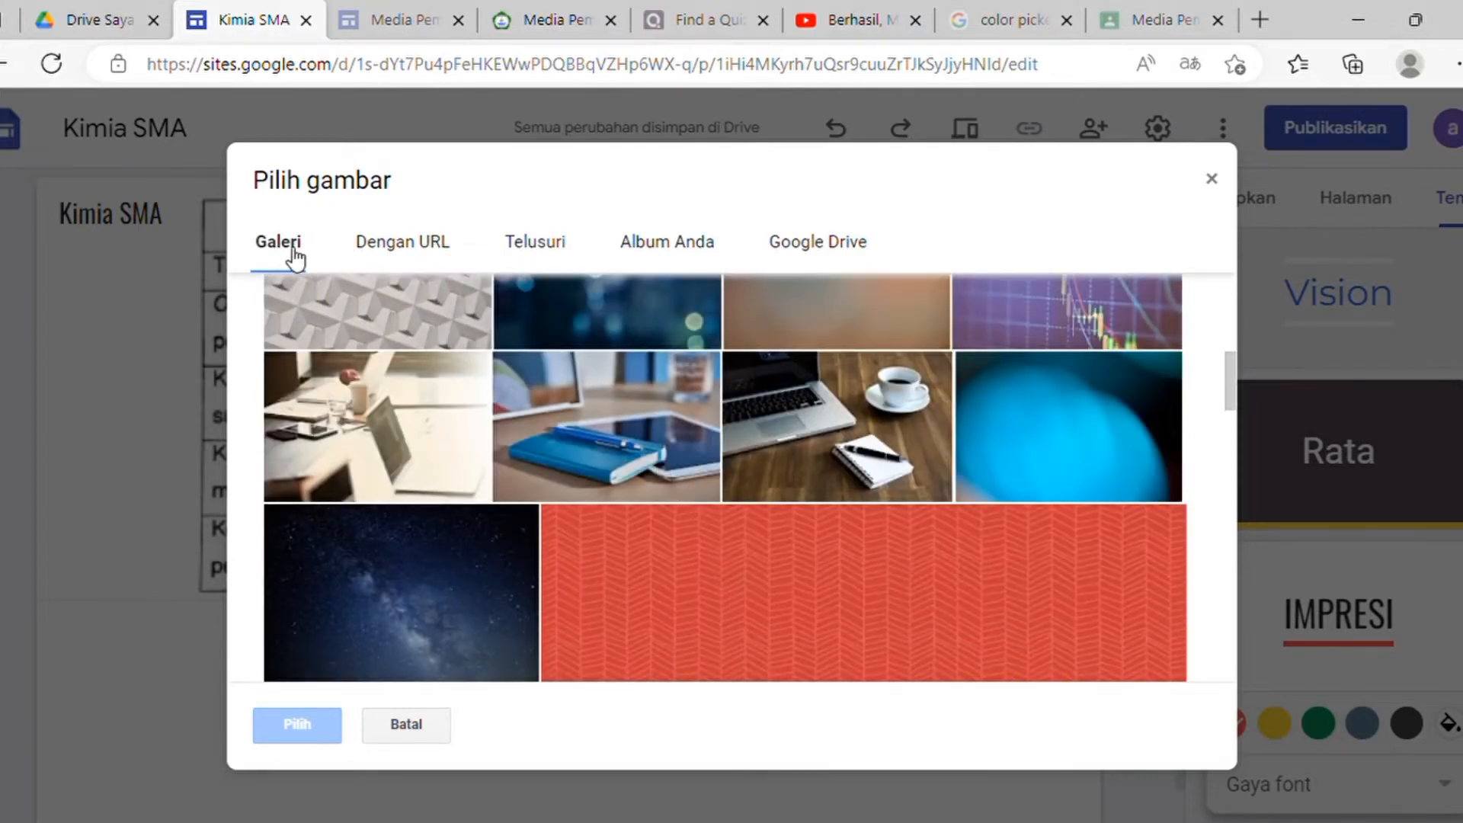
left_click(412, 245)
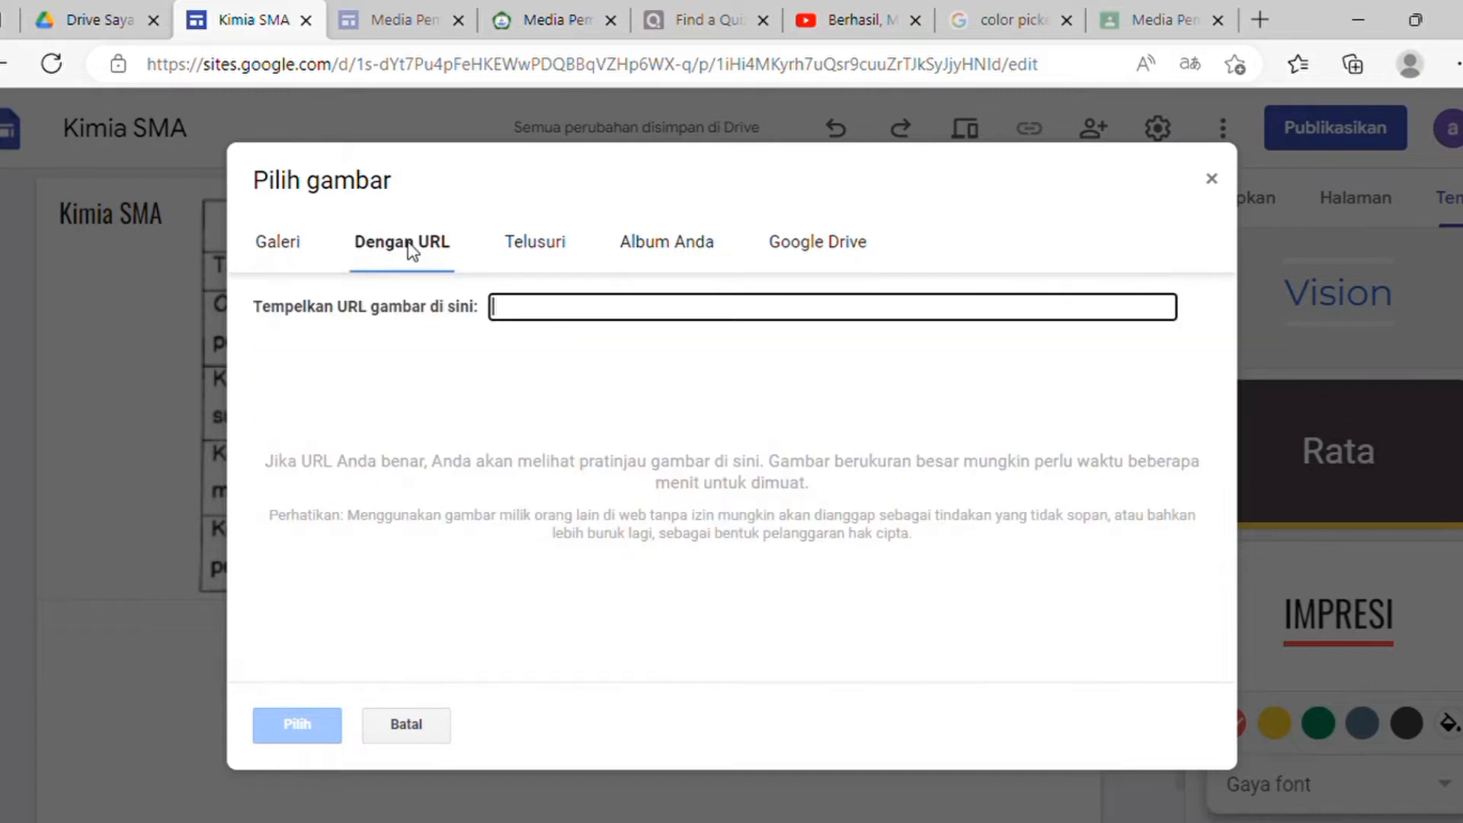
left_click(556, 265)
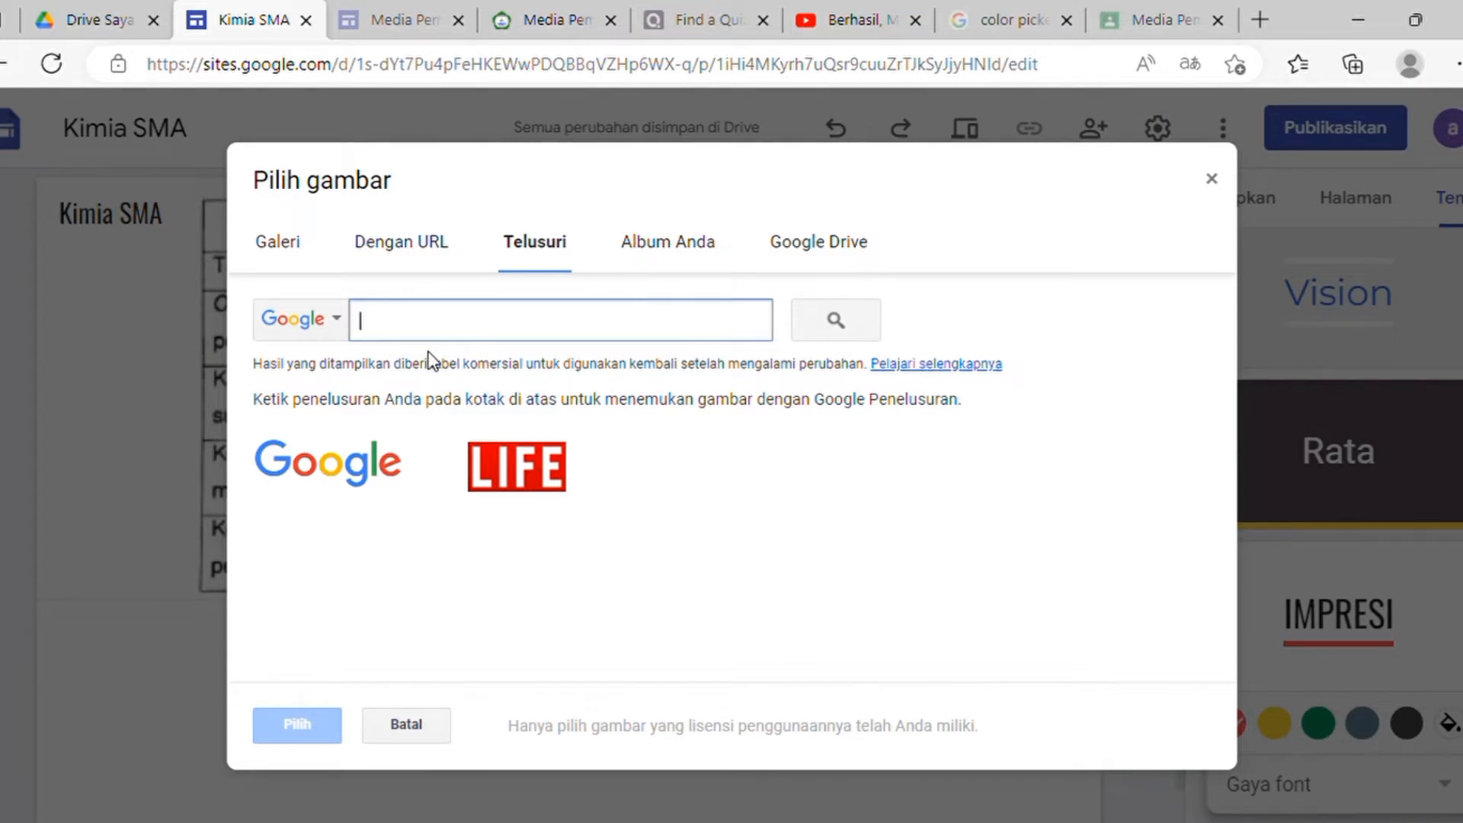
type("sekolah")
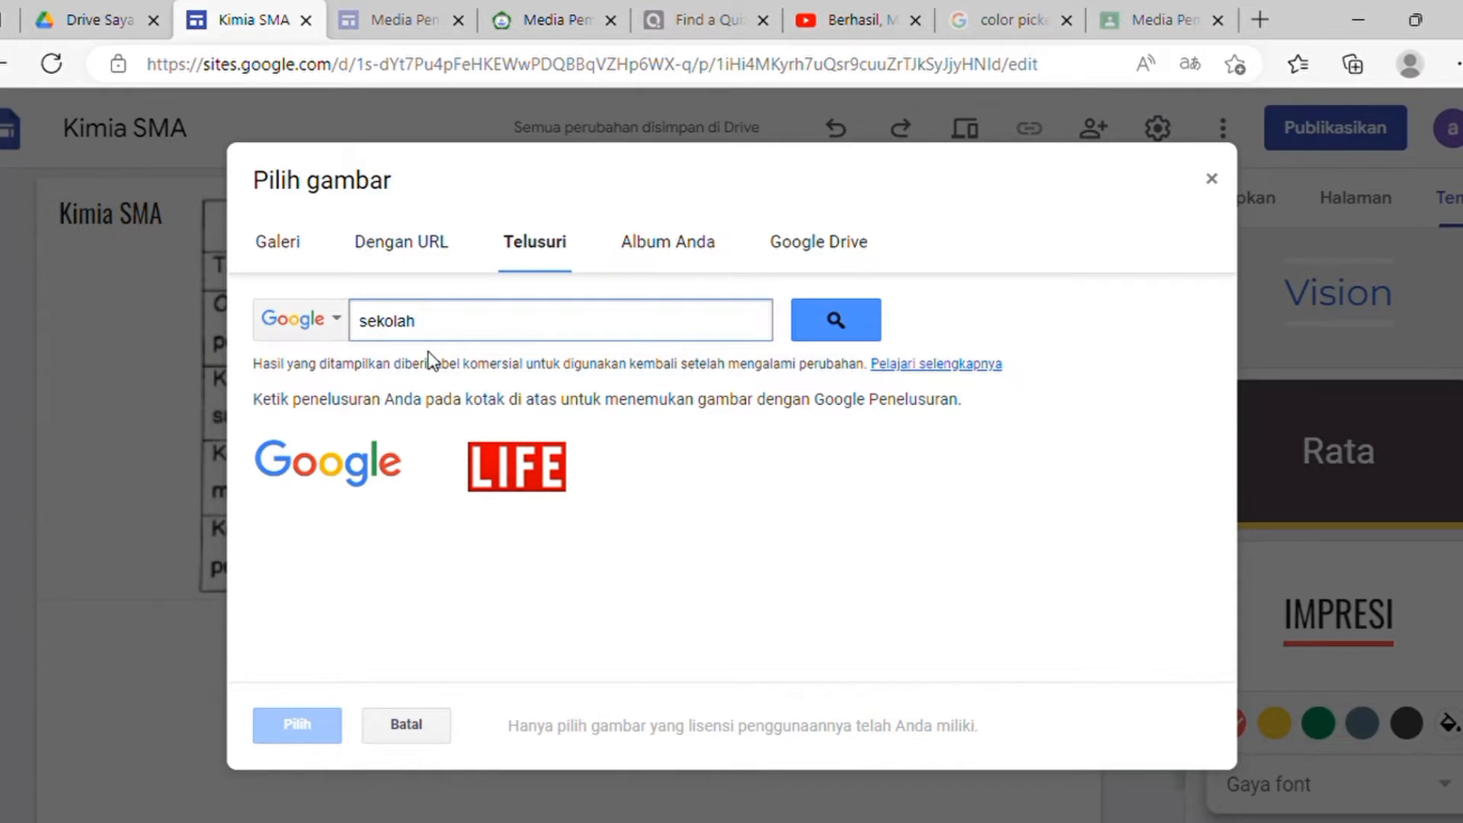
key("Return")
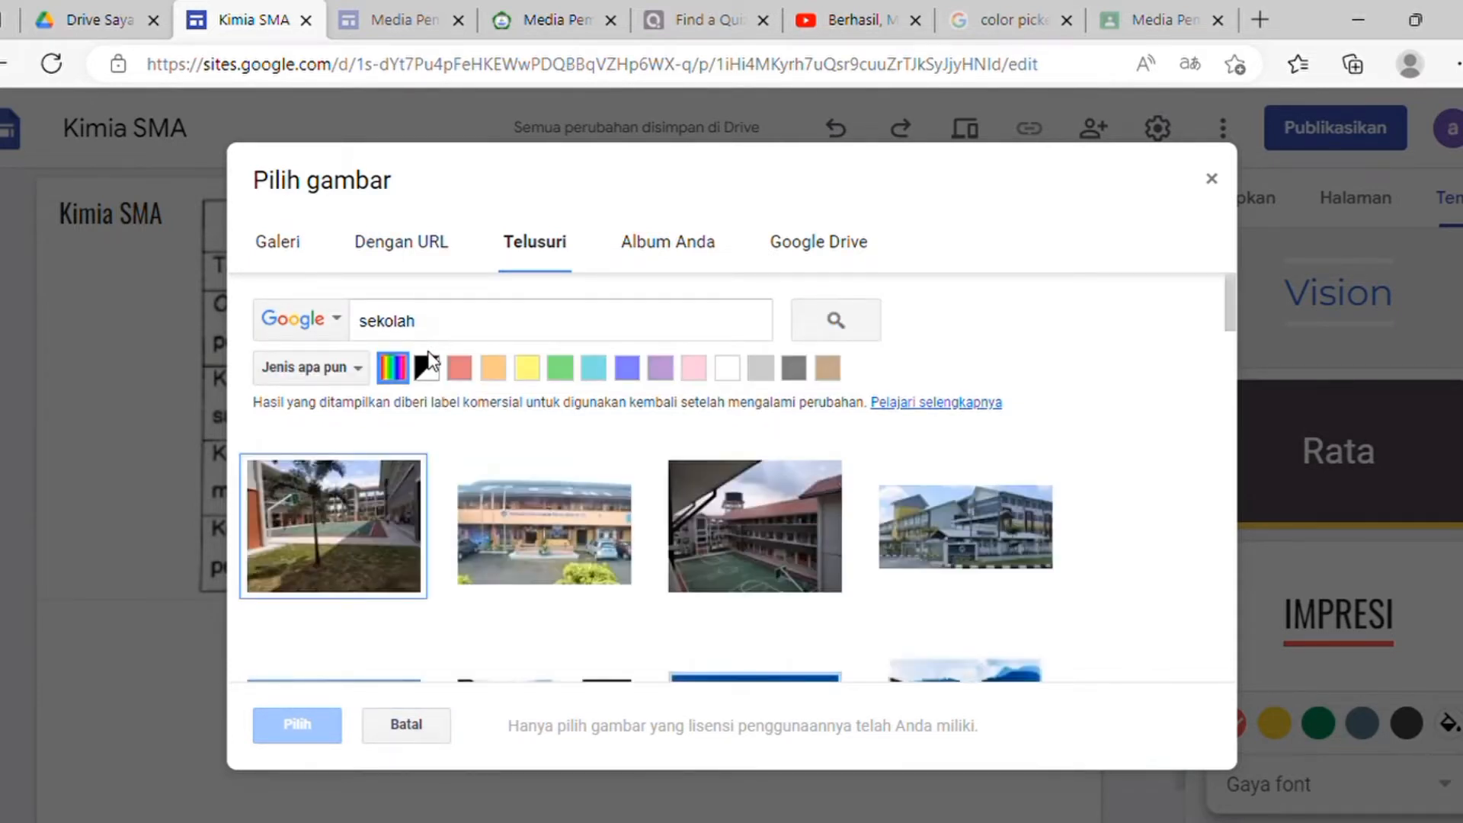
Step: Choose the school building photo from the results as the header background
scroll(430, 480, "down", 5)
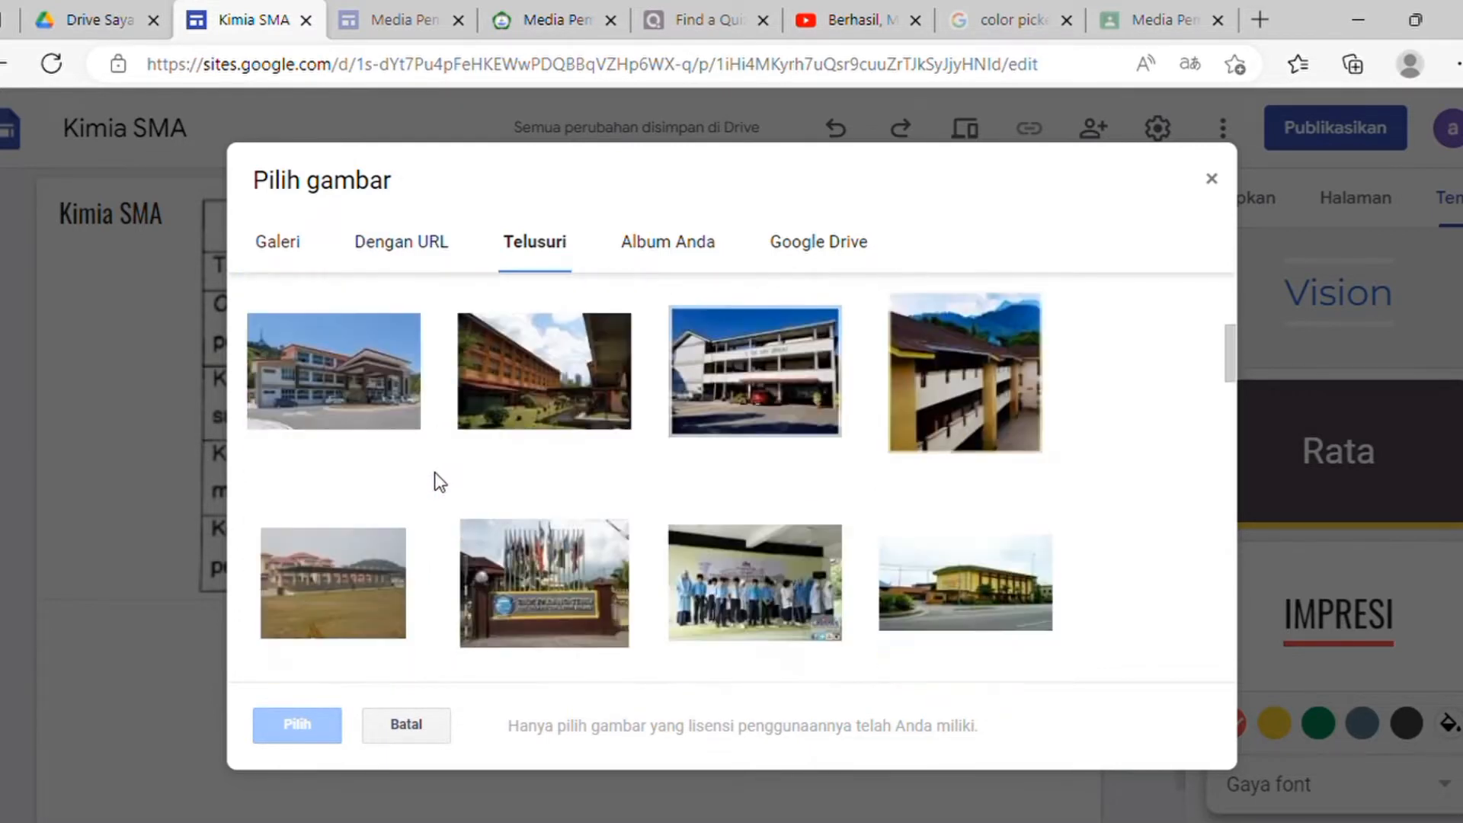
scroll(436, 477, "down", 8)
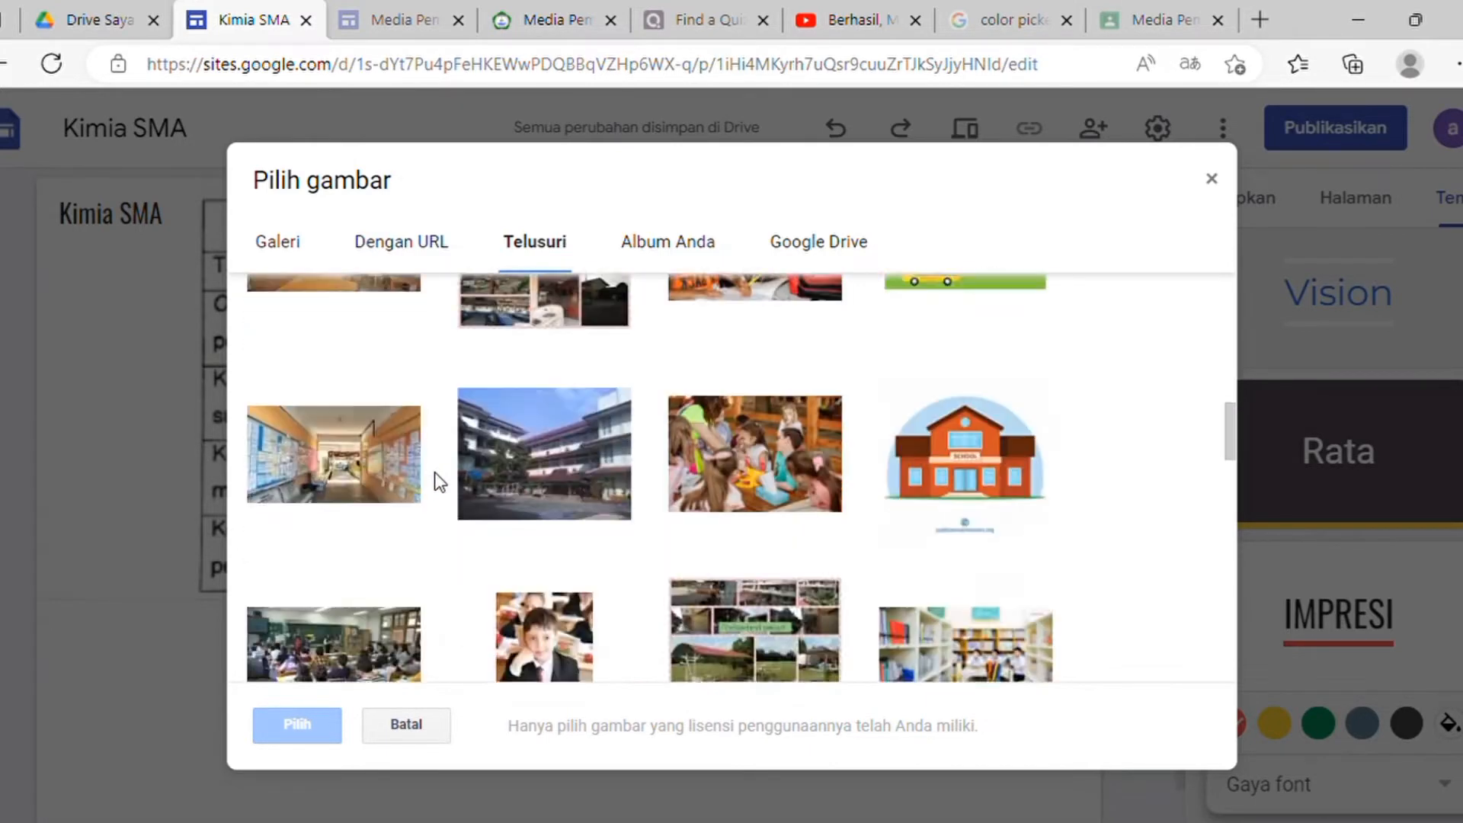
scroll(435, 473, "down", 6)
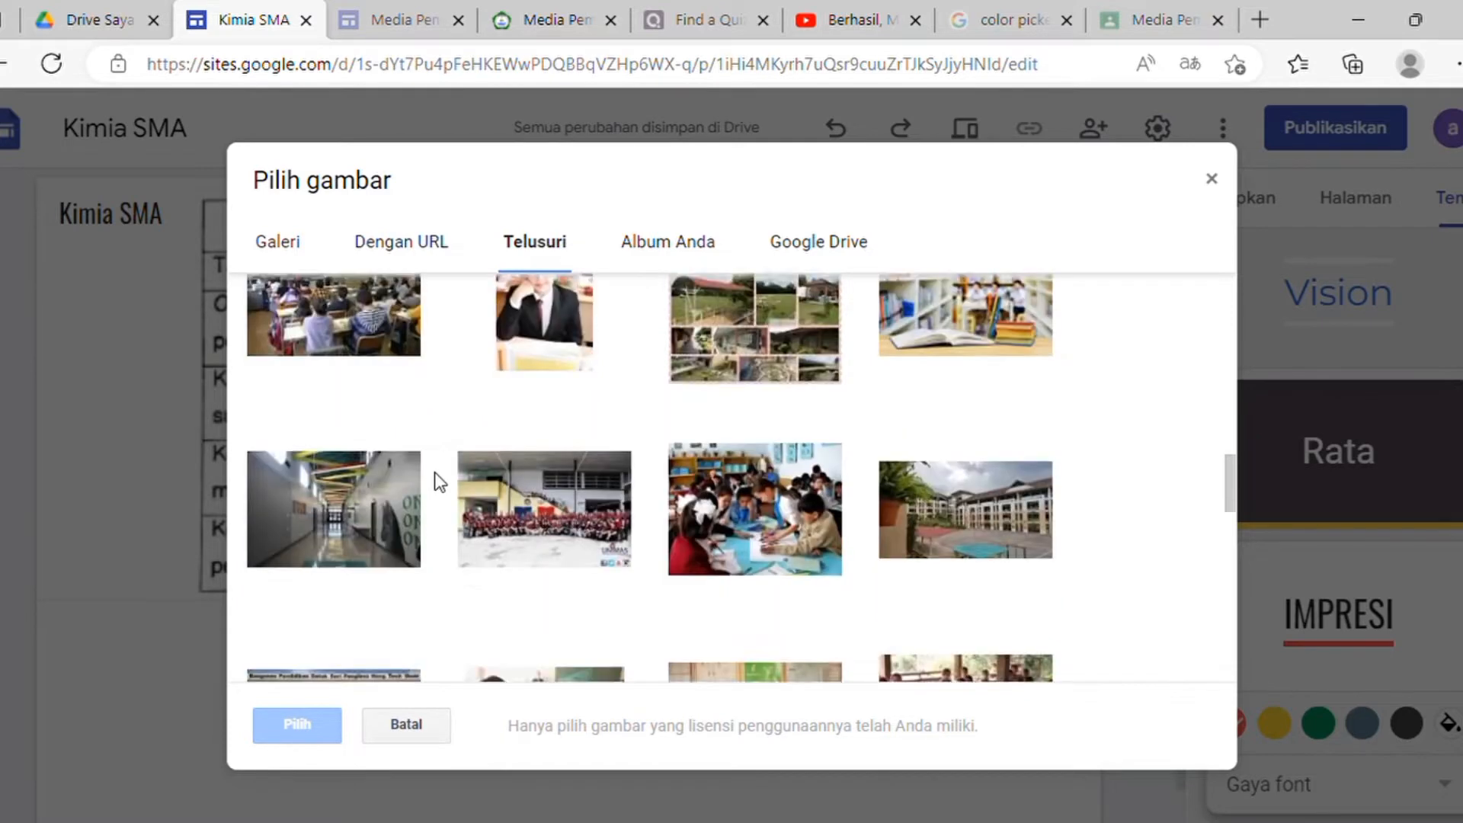
scroll(440, 477, "down", 1)
left_click(388, 488)
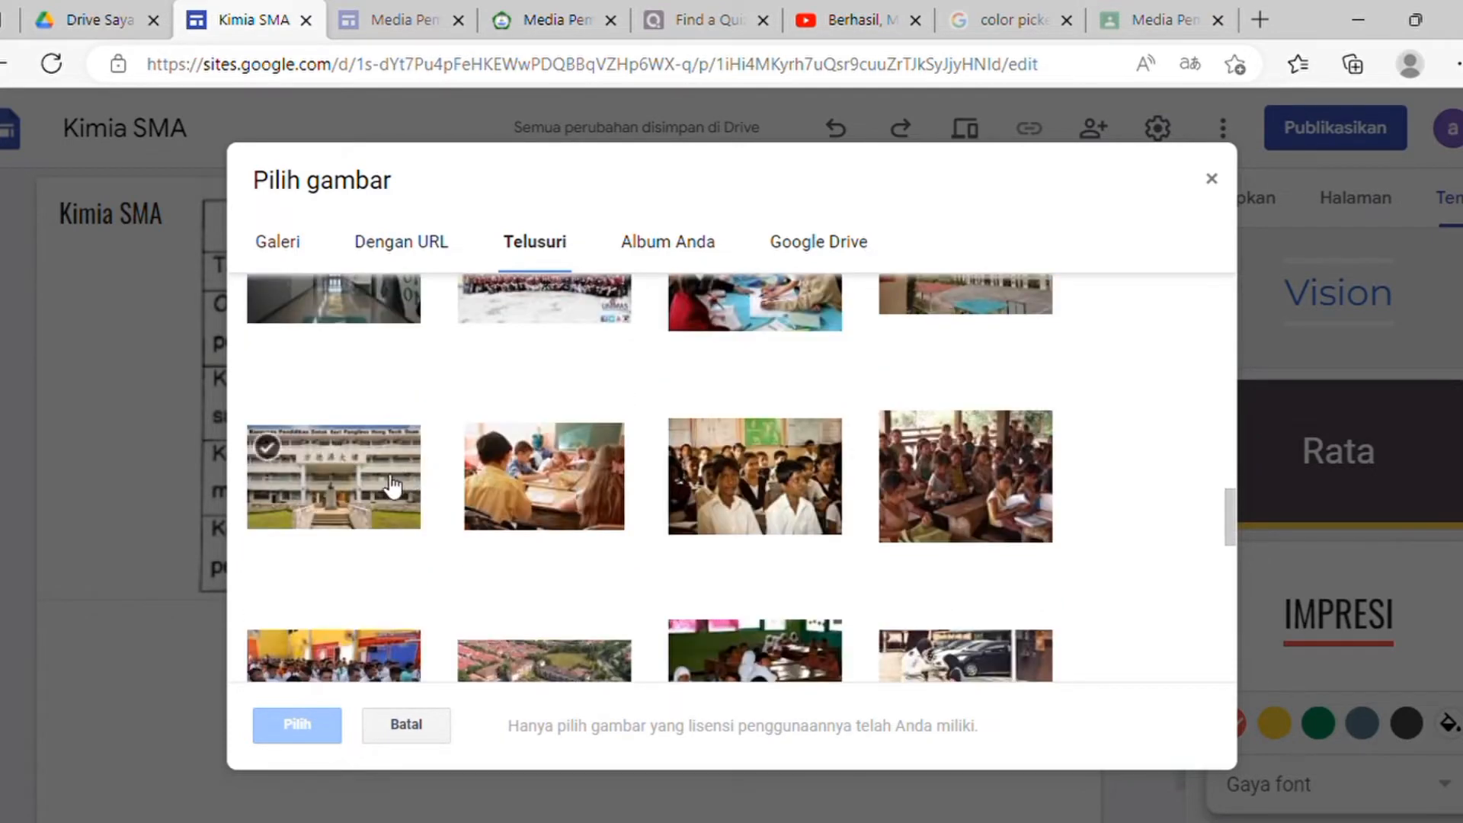
left_click(387, 488)
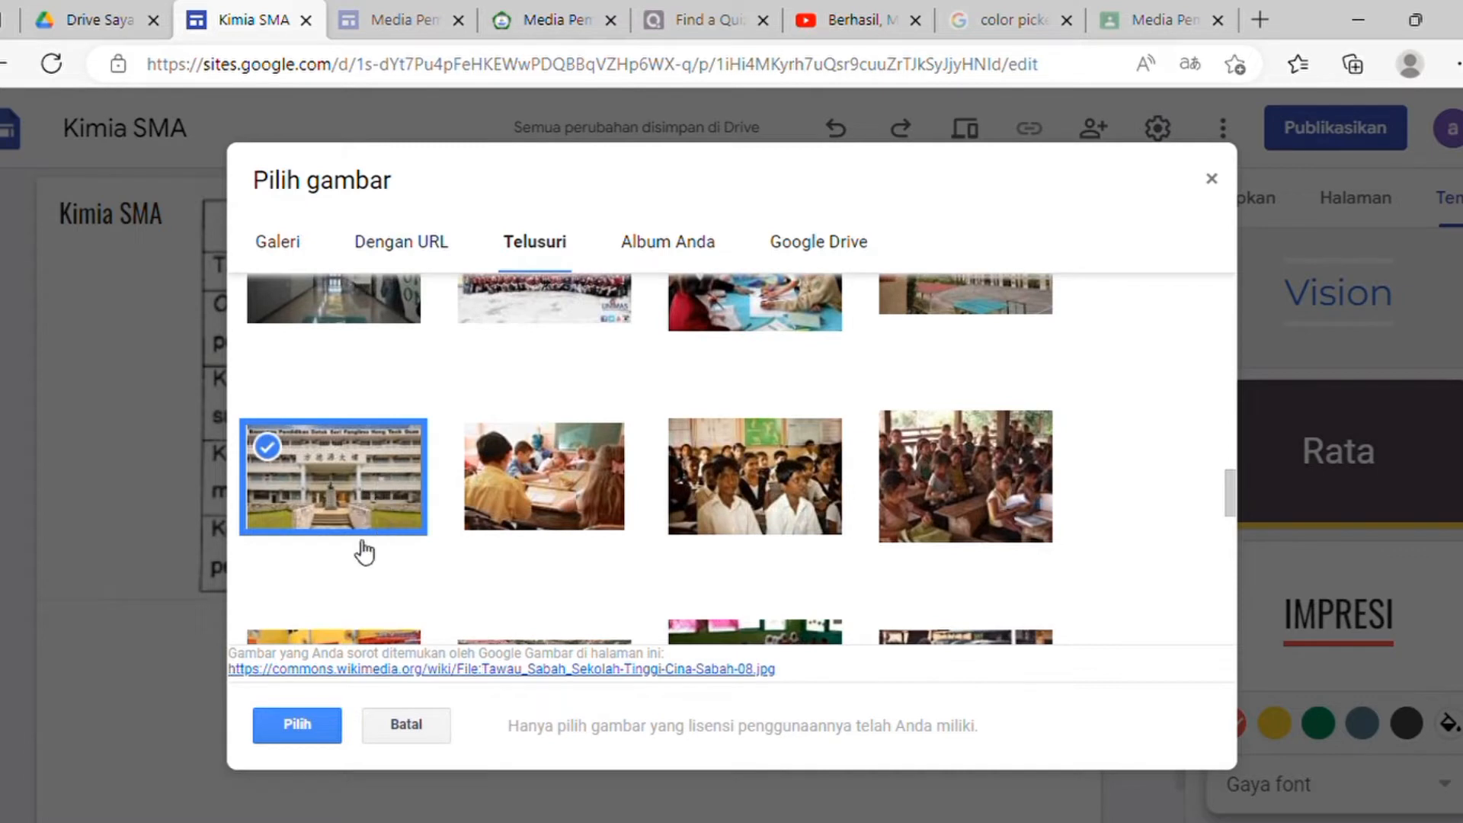
left_click(299, 724)
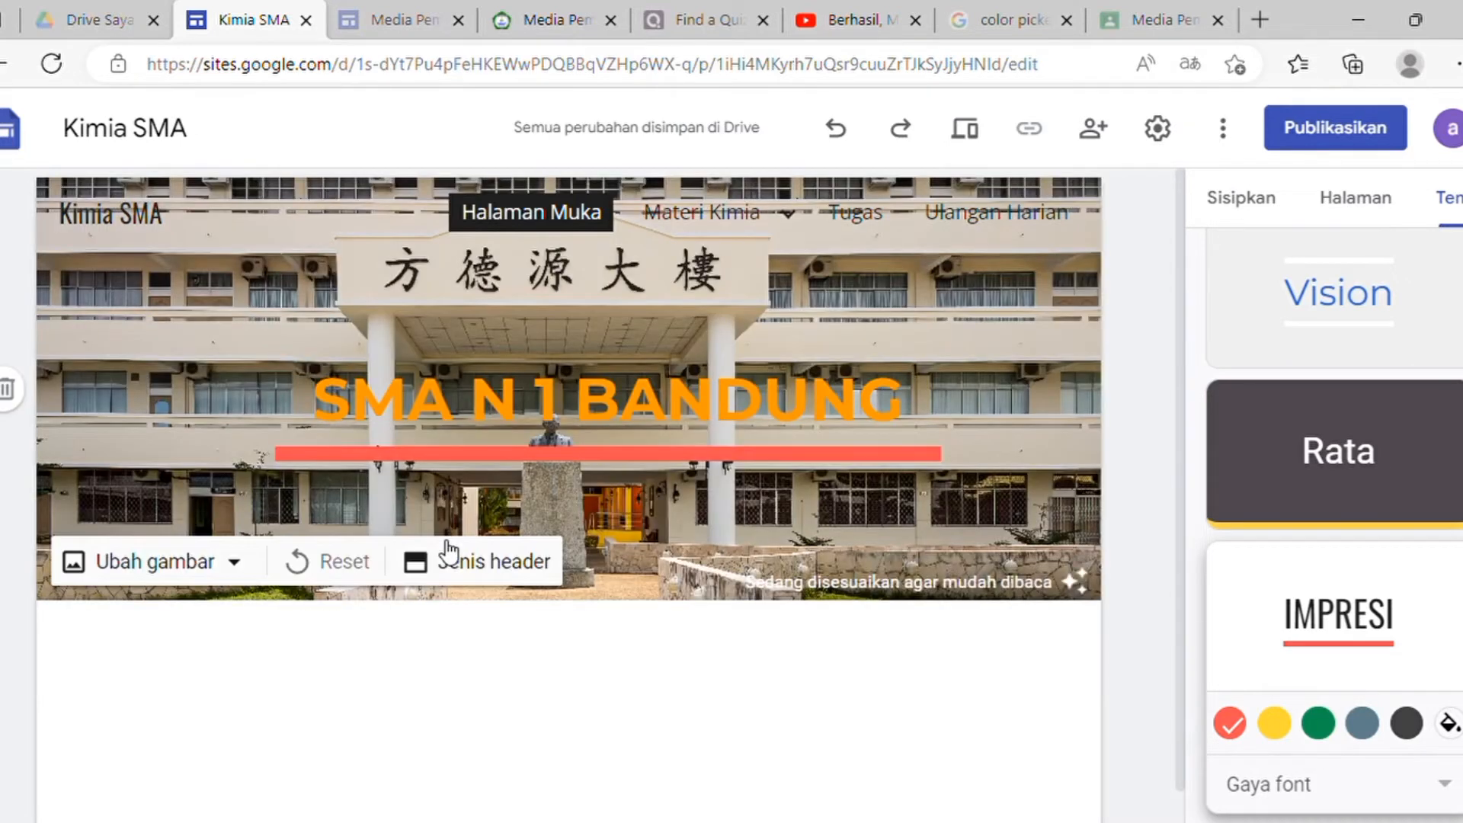
Step: Visit Materi Kimia, Kelas XI, Kelas XII, Tugas and Ulangan Harian, then return to Halaman Muka with the Sisipkan panel shown
left_click(468, 436)
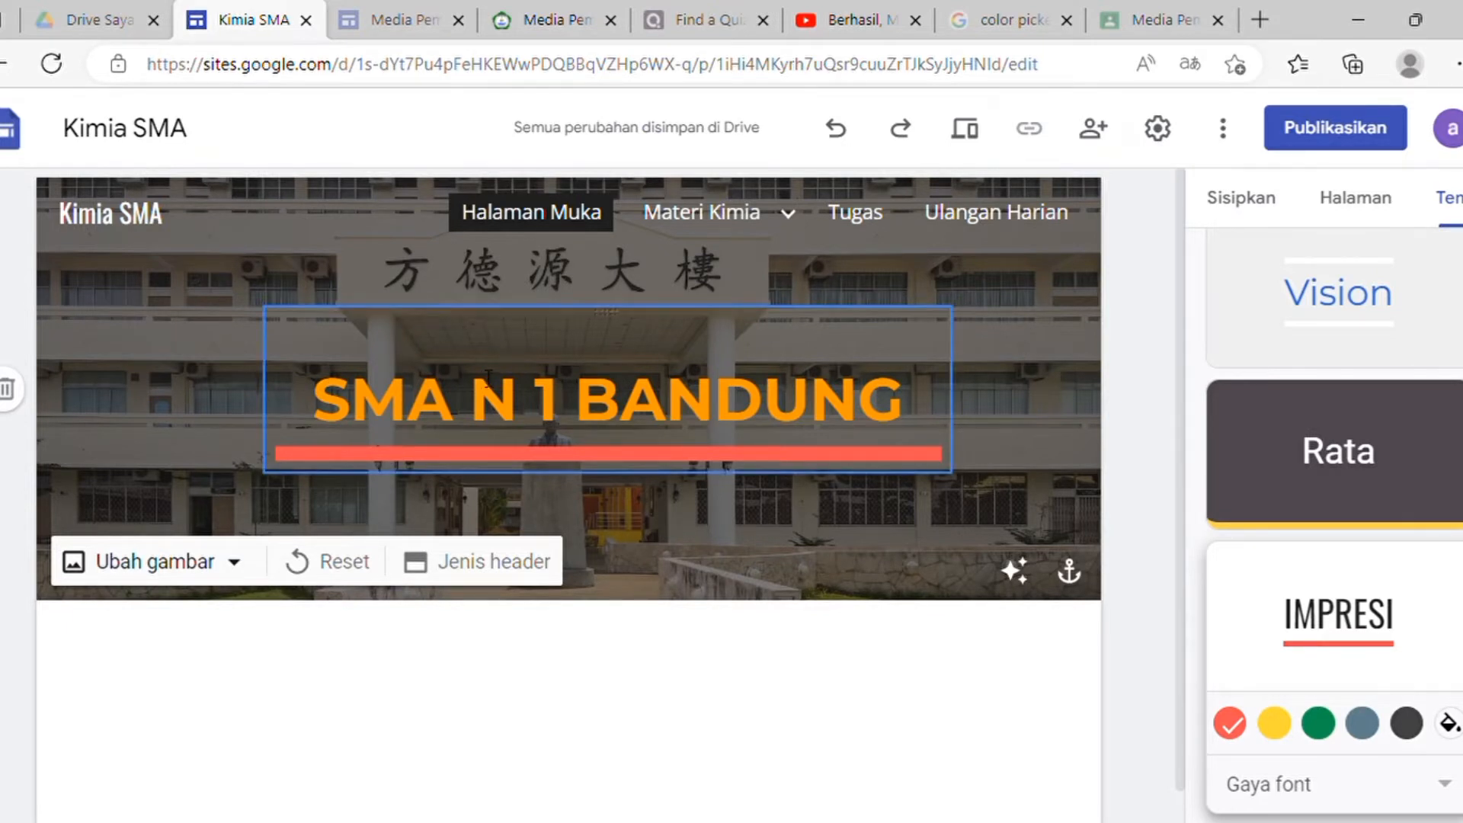
left_click(706, 223)
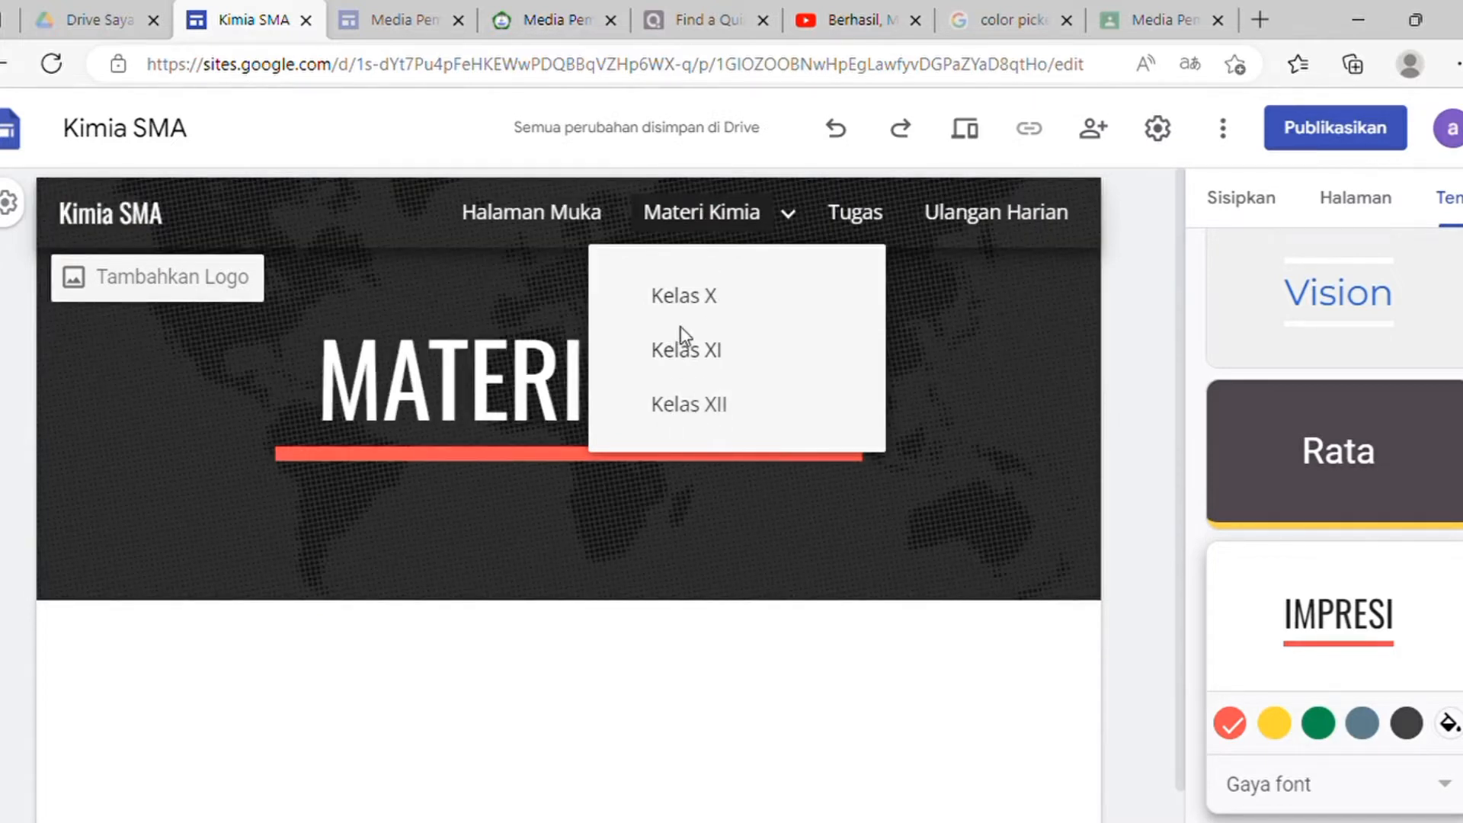
left_click(681, 360)
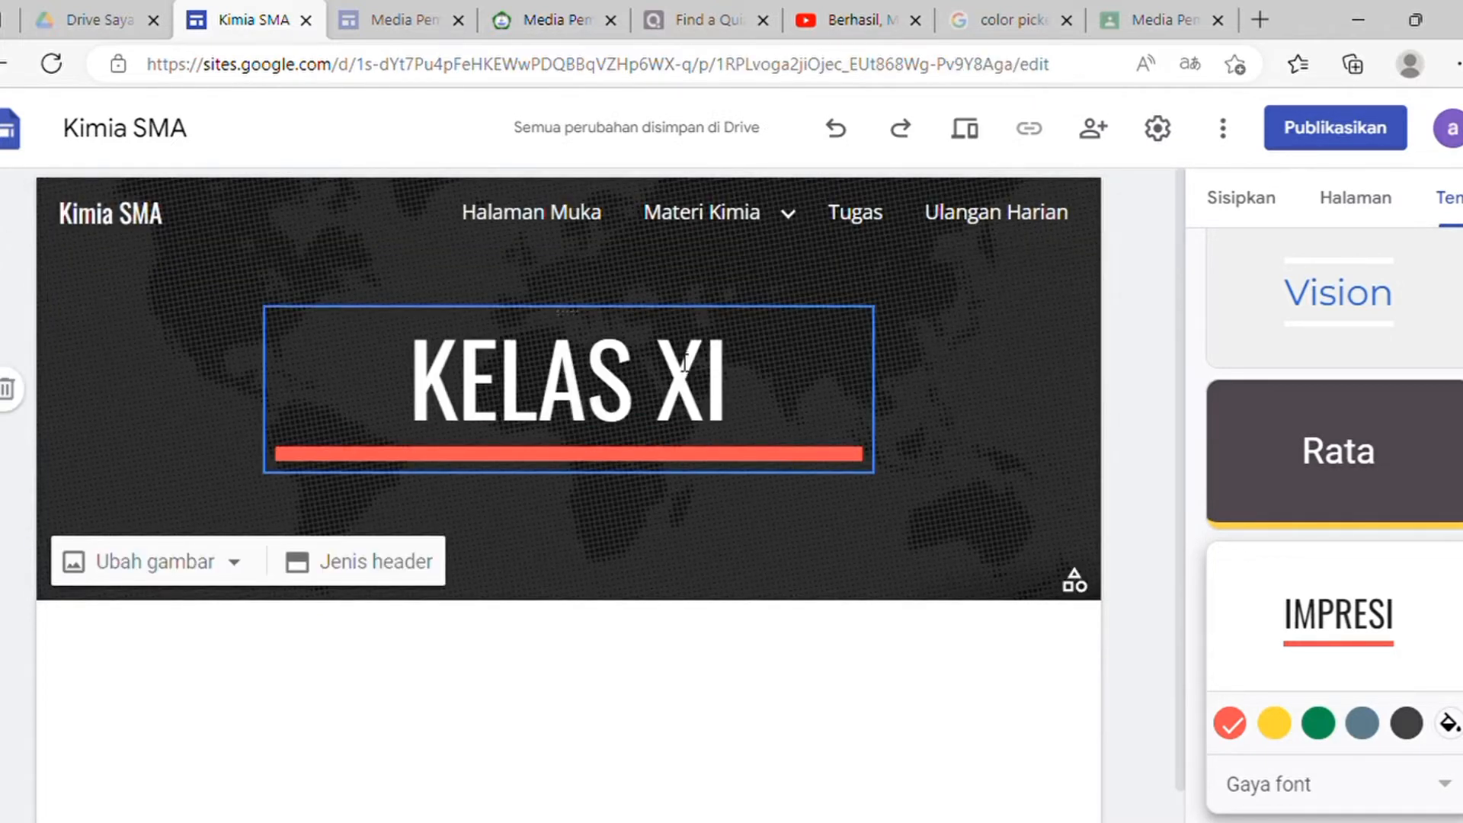
mouse_move(787, 215)
left_click(705, 417)
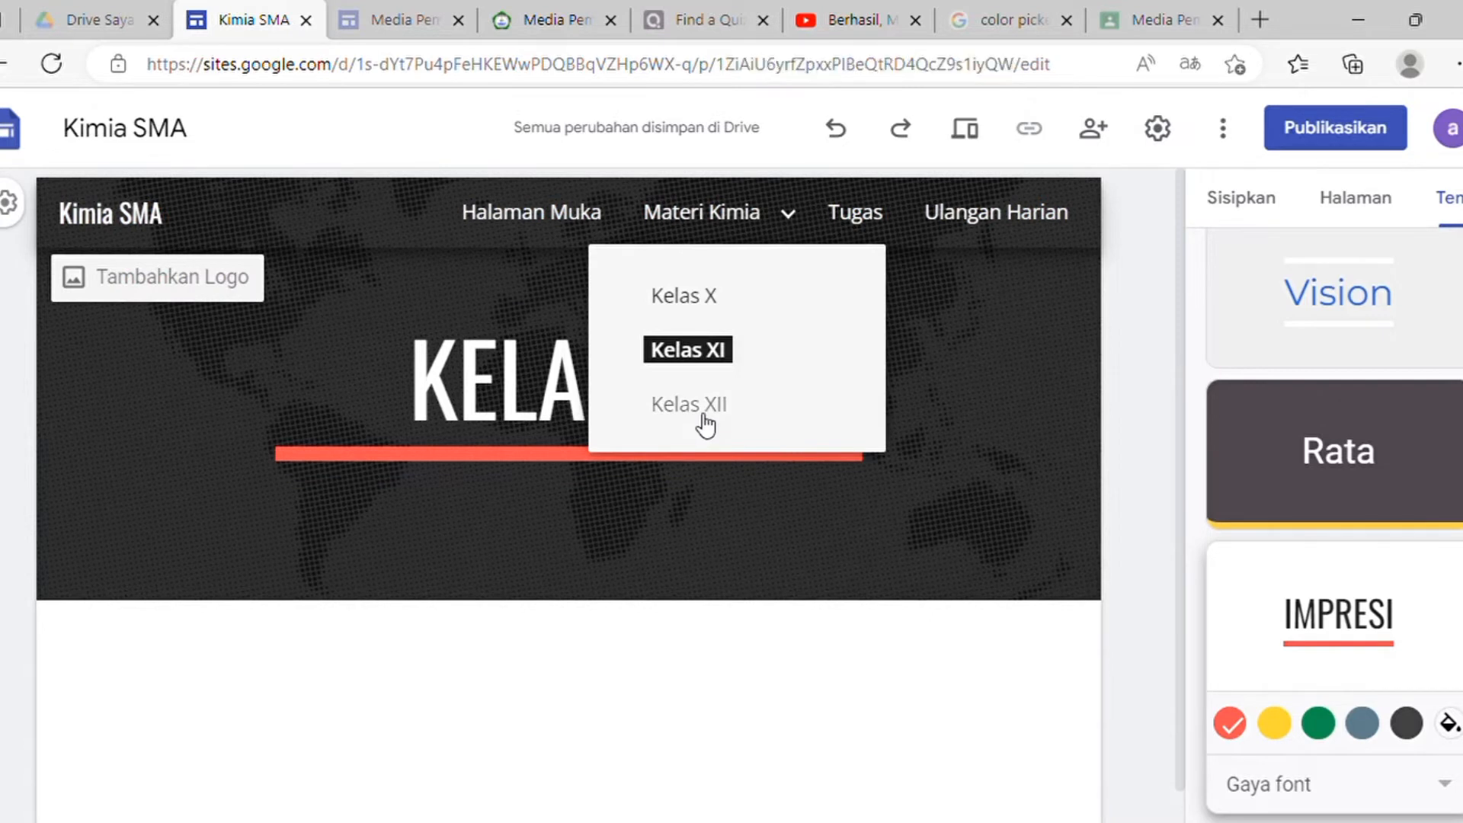
left_click(879, 224)
left_click(1027, 222)
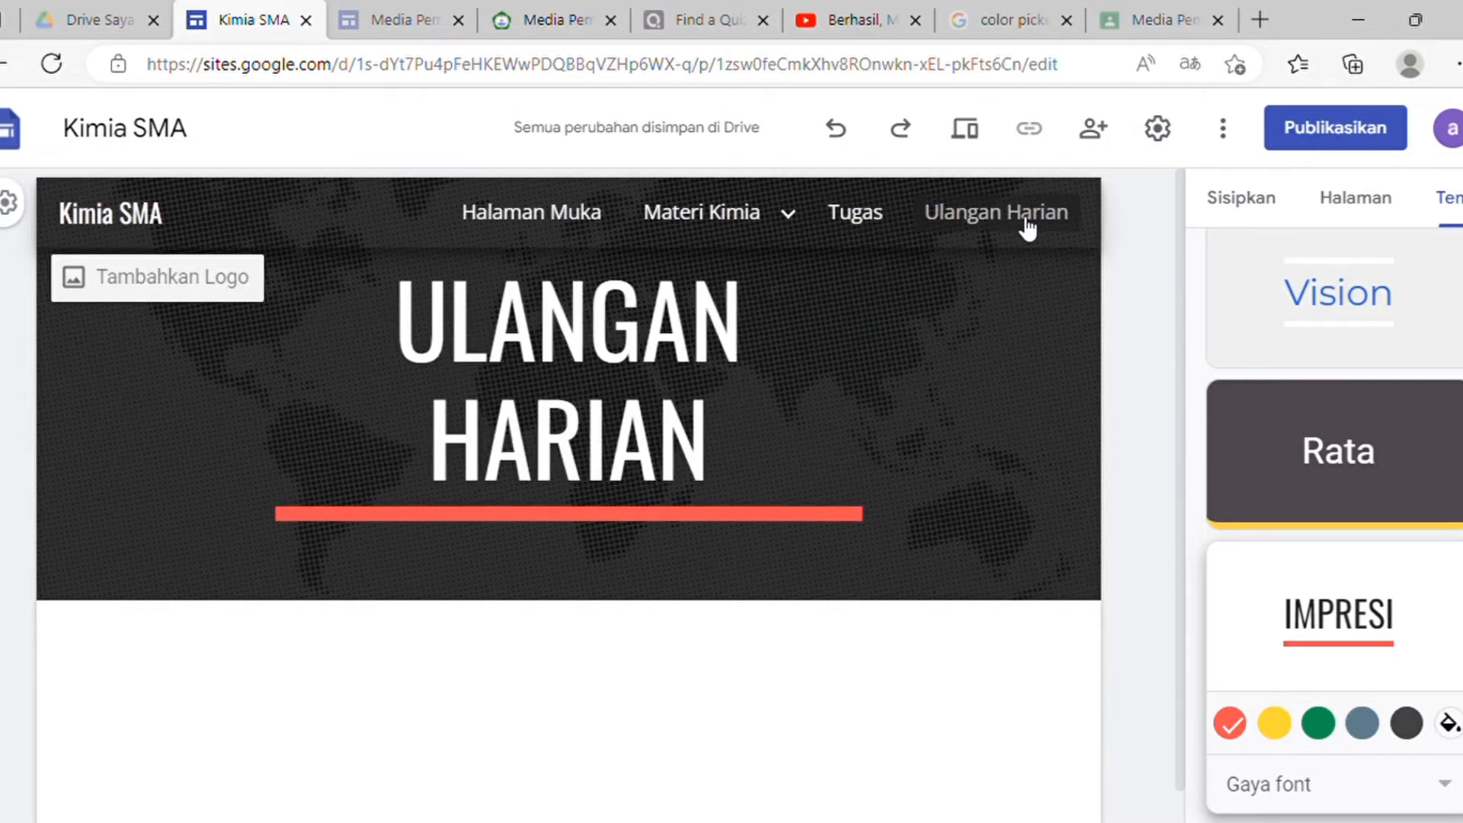
left_click(519, 229)
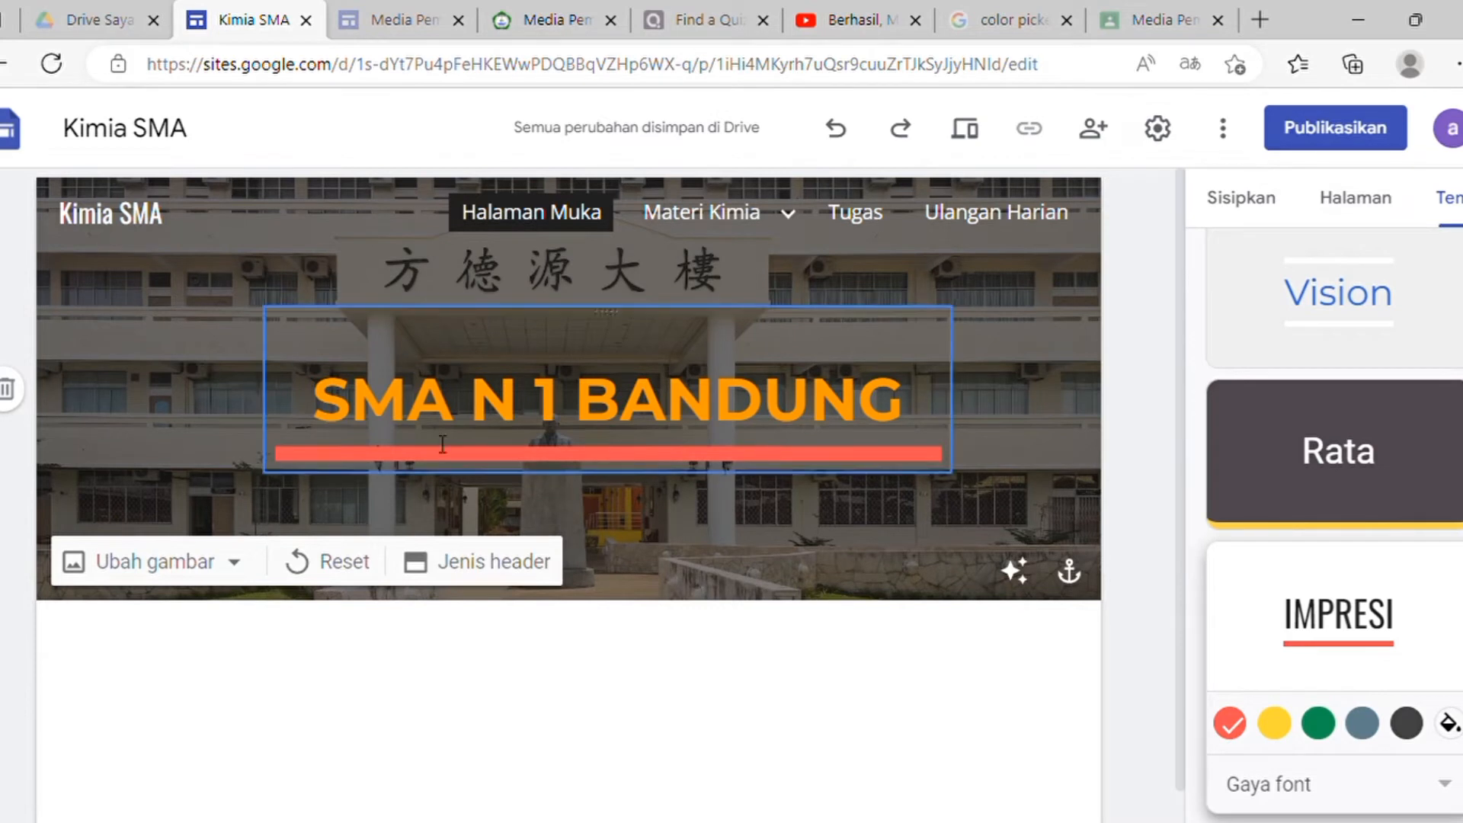
left_click(1254, 217)
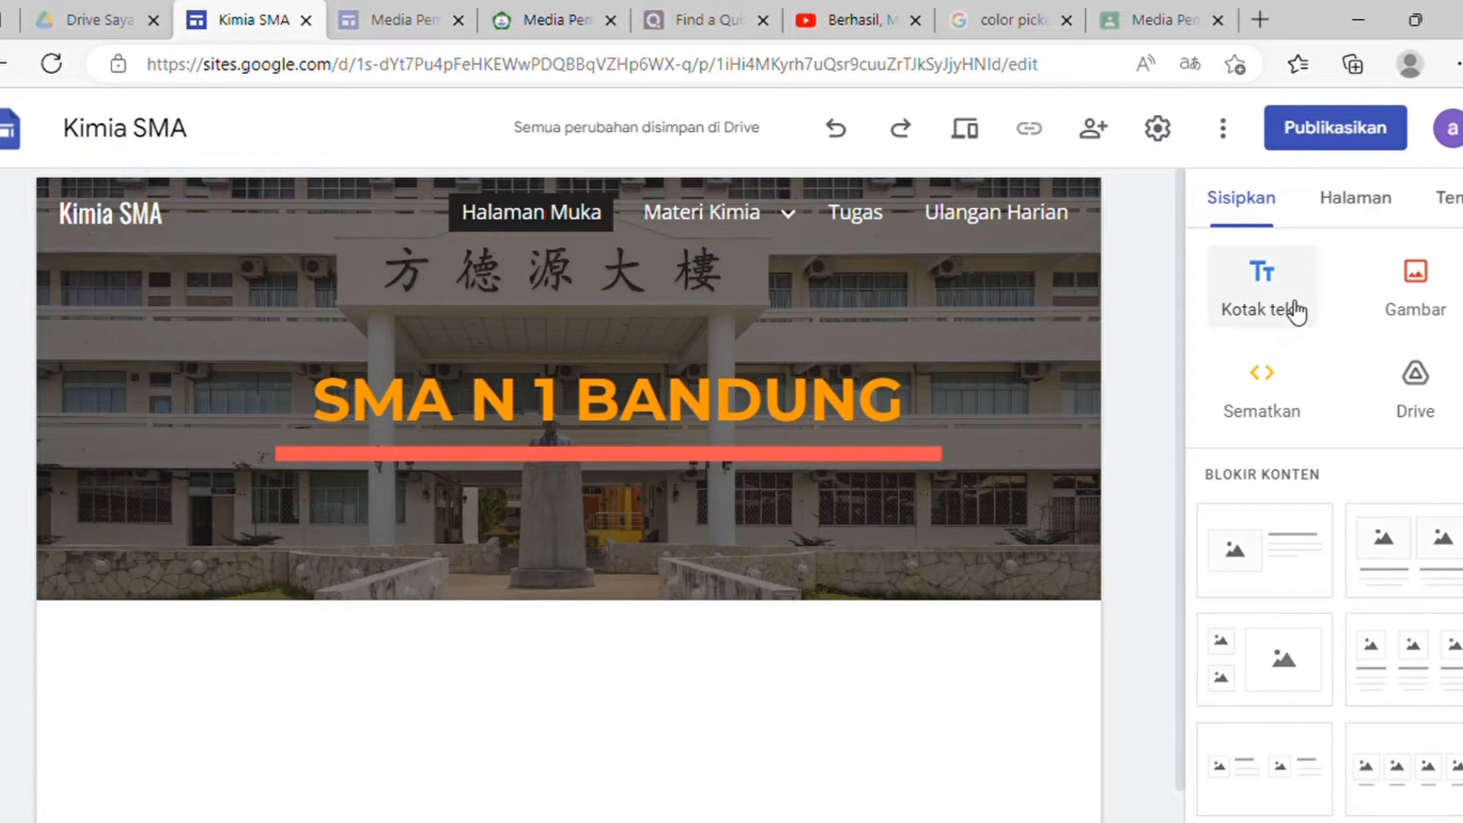
Step: Add a text box with an address line and 'Kepala Sekolah ....', 'Jumlah guru ....', 'Jumlah siswa' lines
left_click(1270, 317)
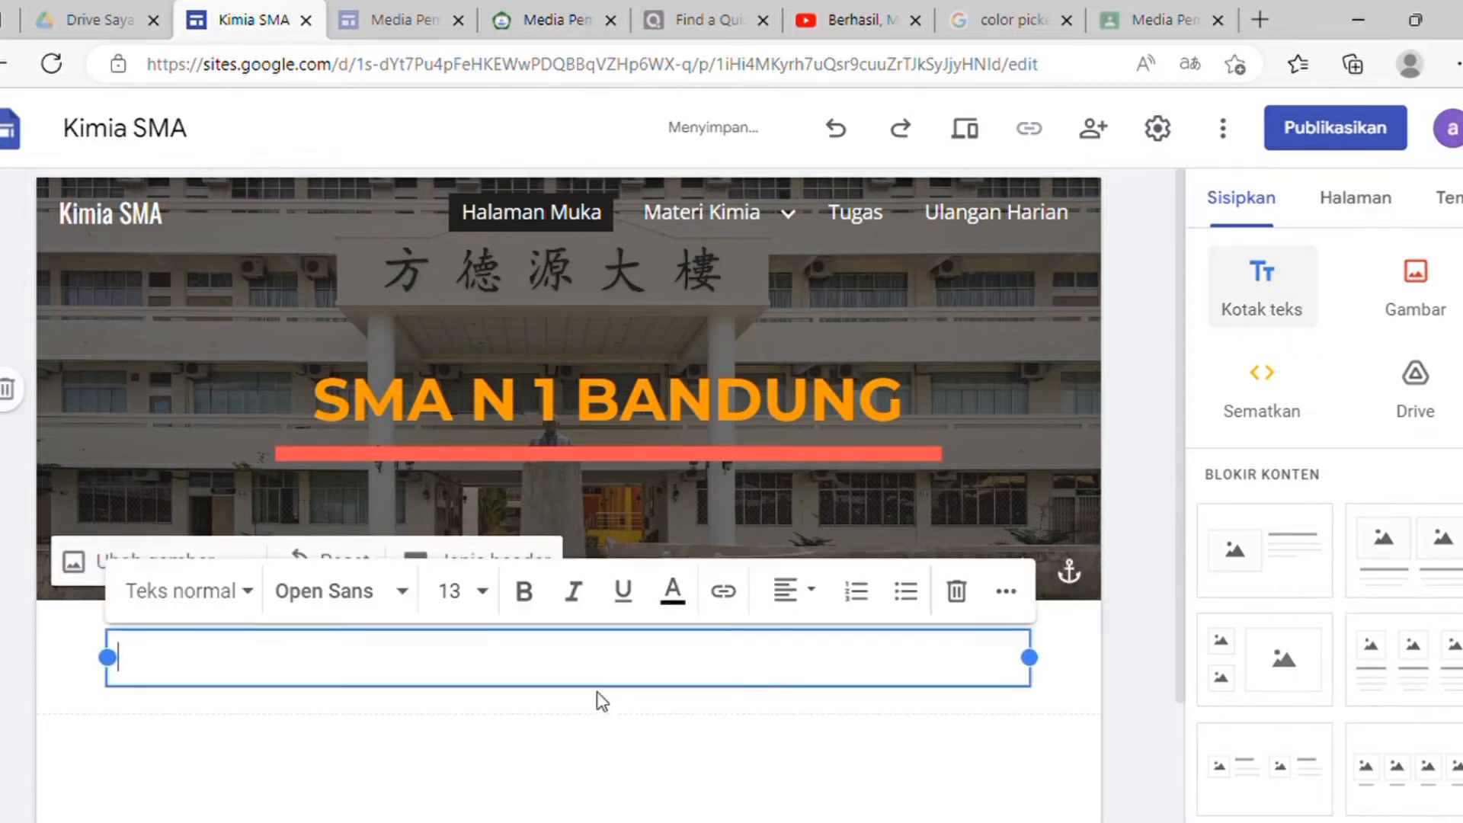
scroll(597, 692, "down", 2)
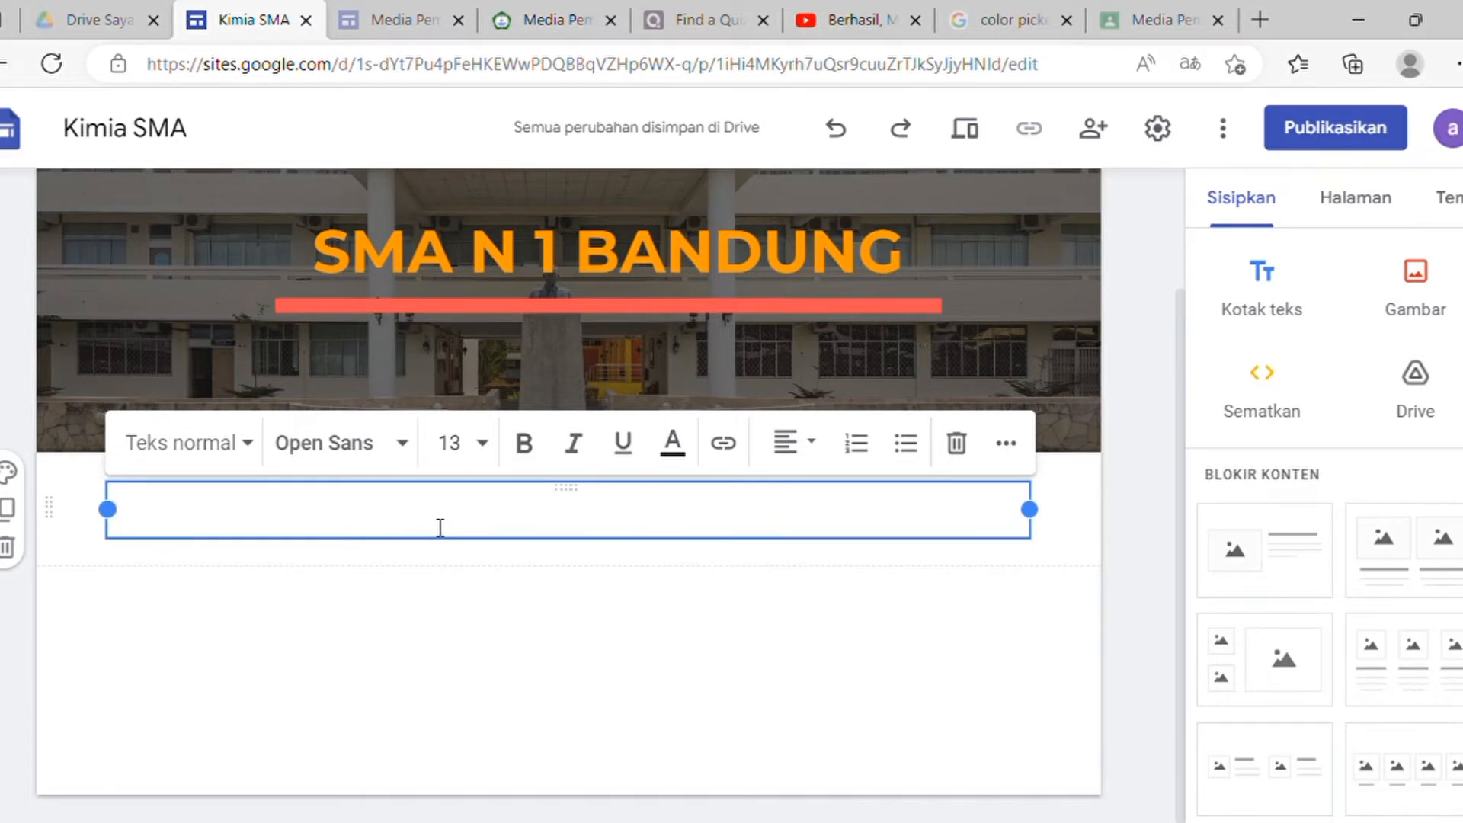
type("SMA")
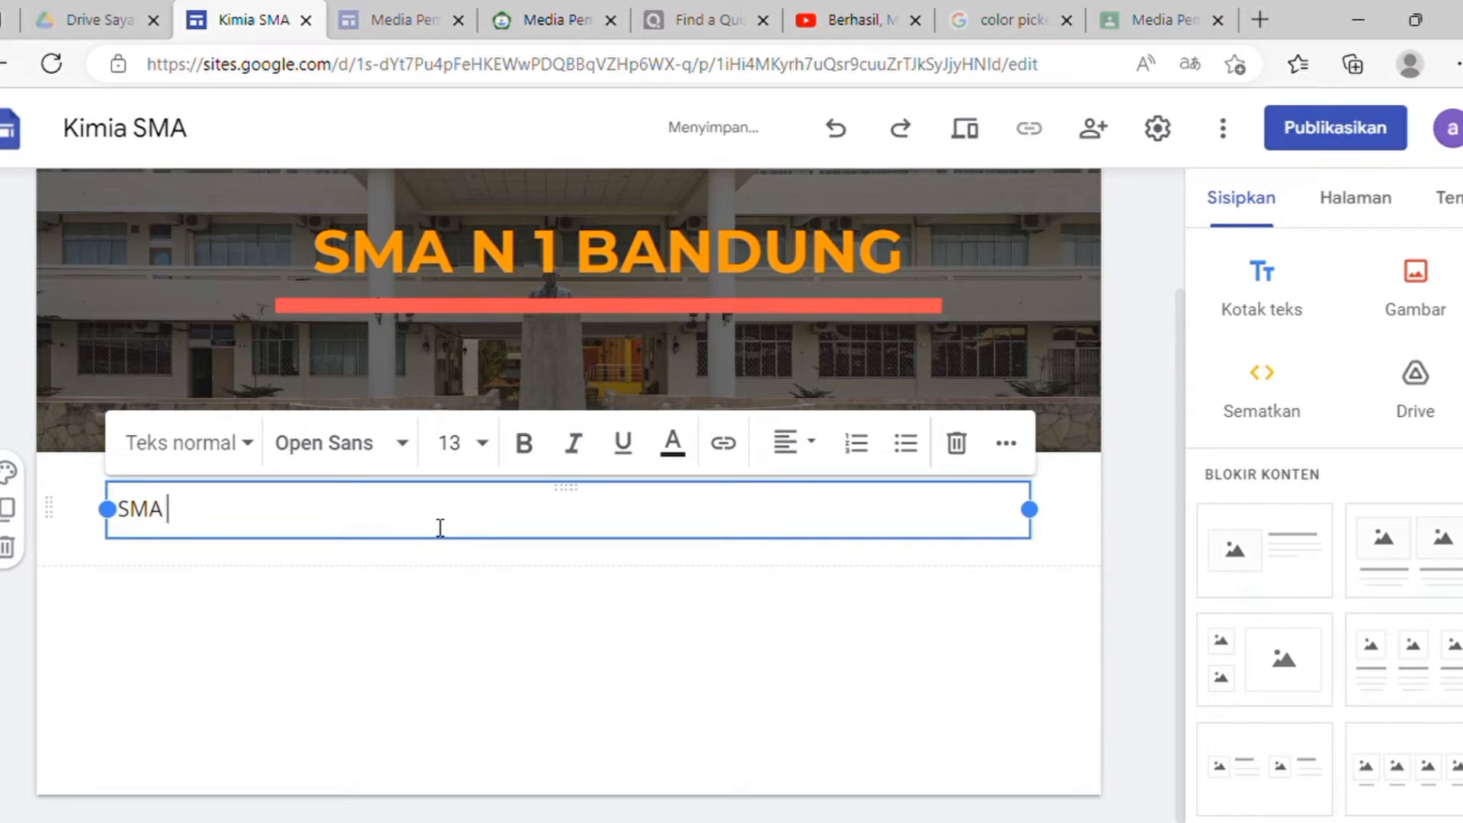
type(" n")
type("N")
type(" 1 Bandung")
type(" beralamatkan")
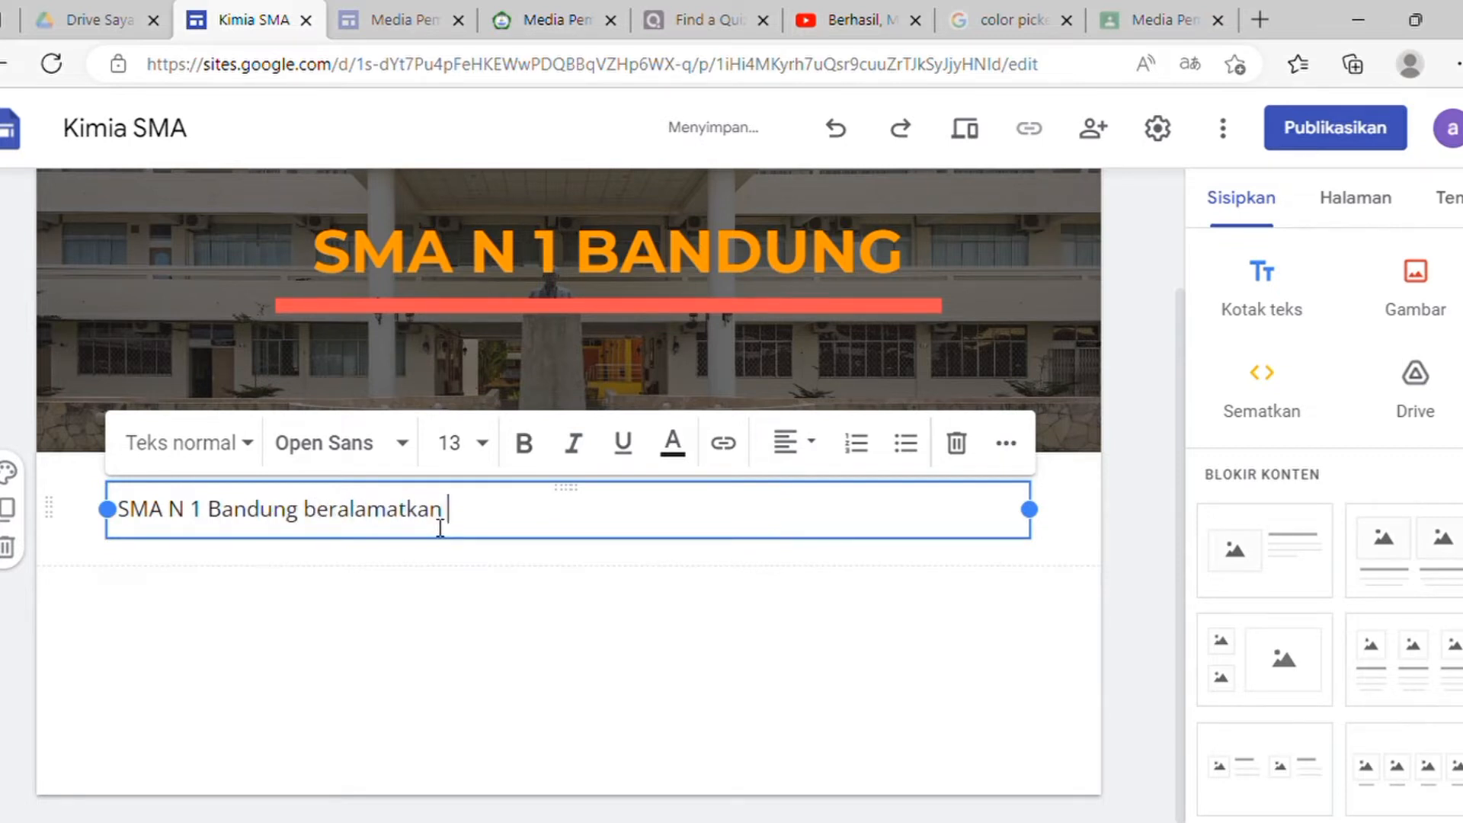
type(" ....")
key("Return")
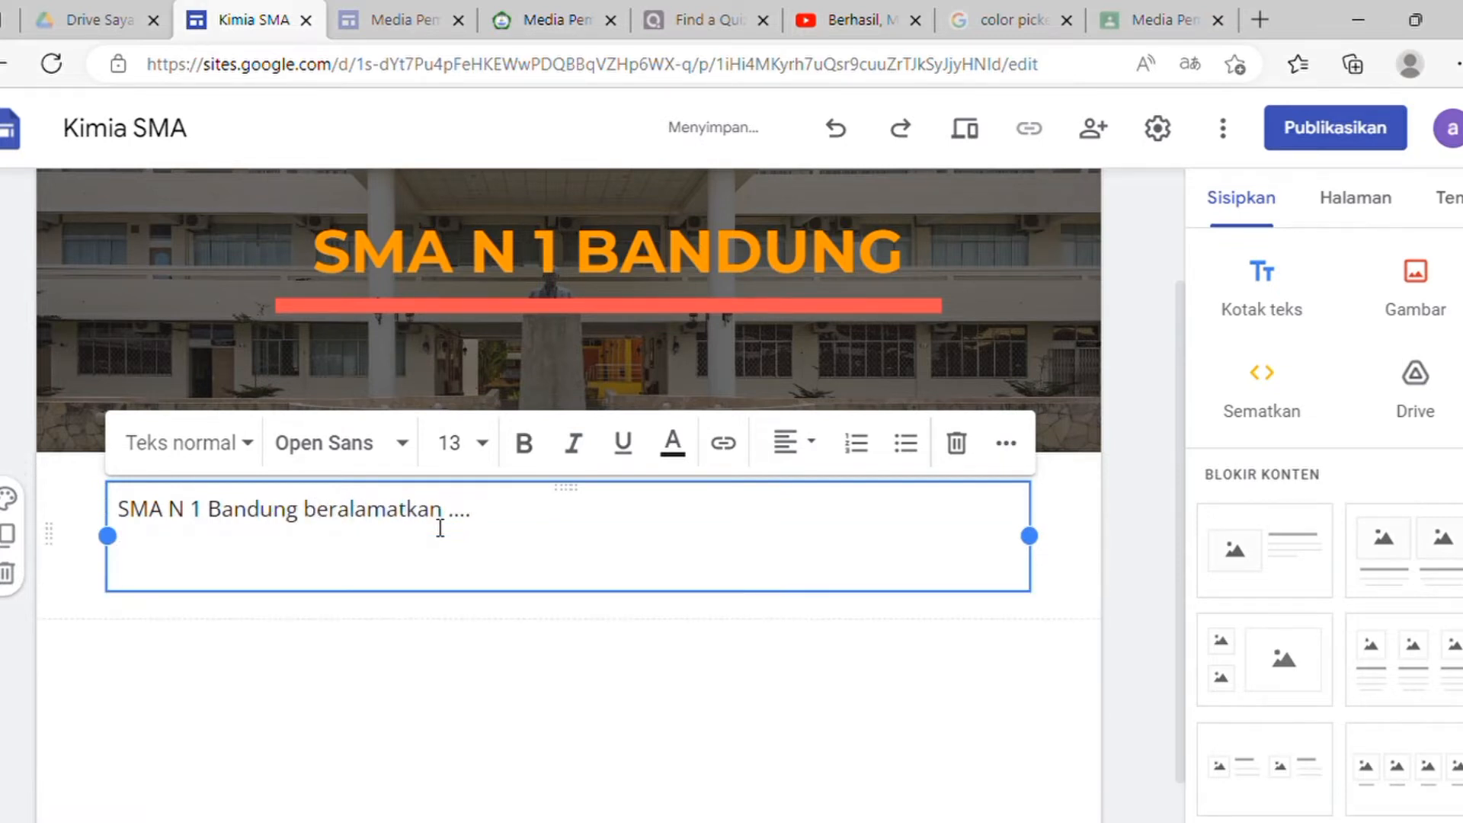
type("Kepala Seko")
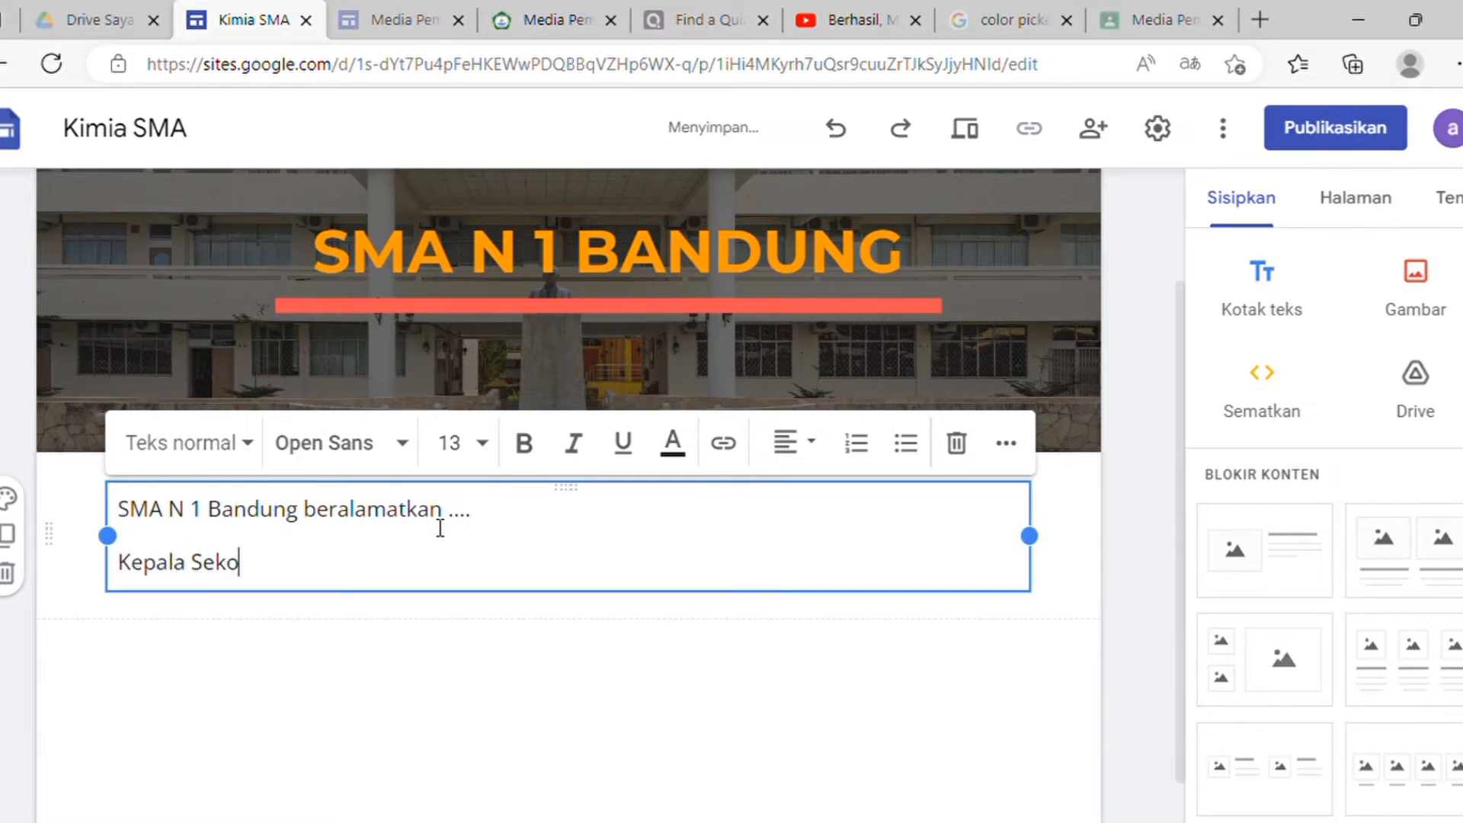
type("lah ....")
key("Return")
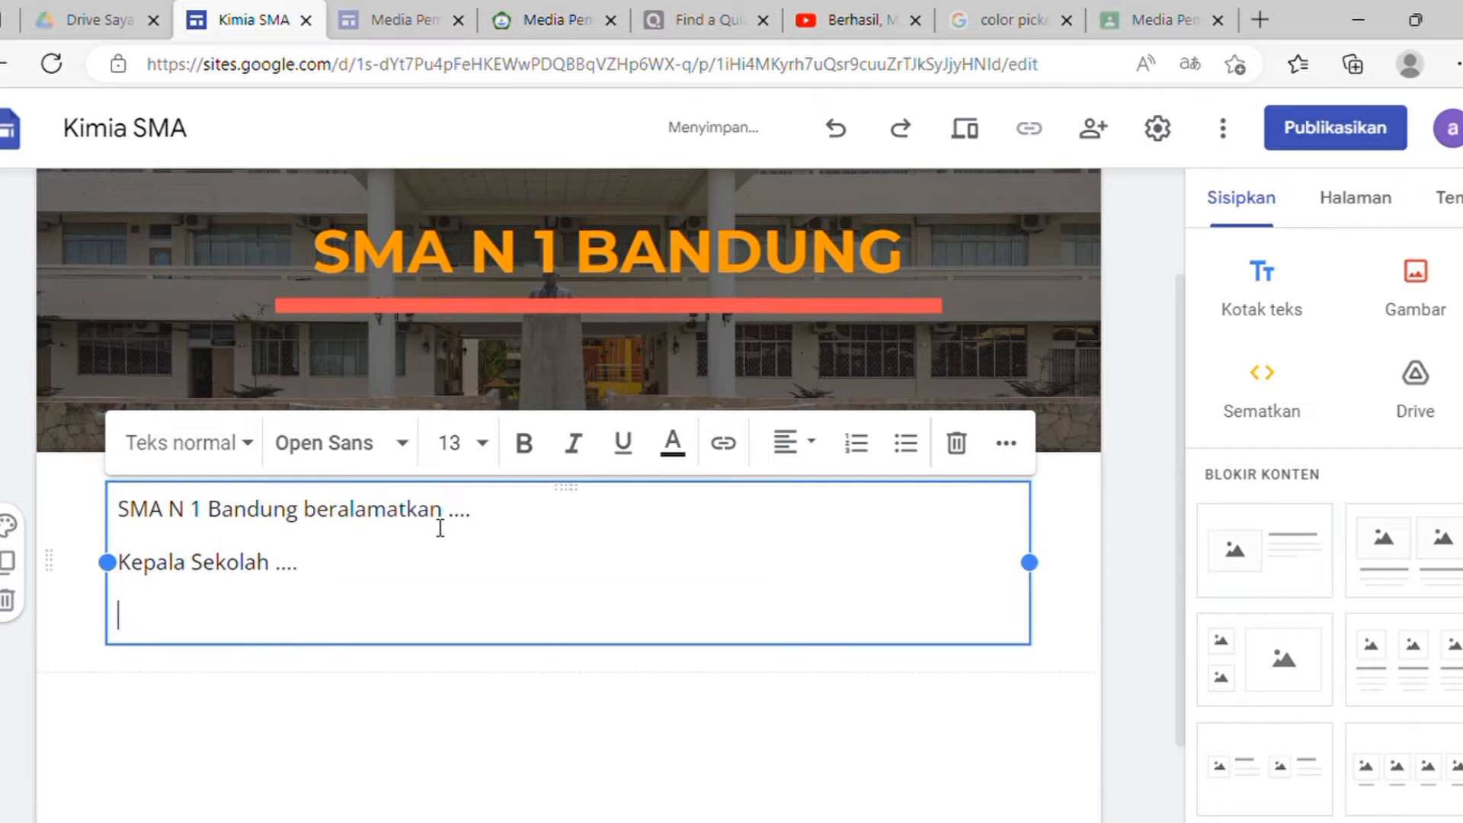
type("Jumlah guru ")
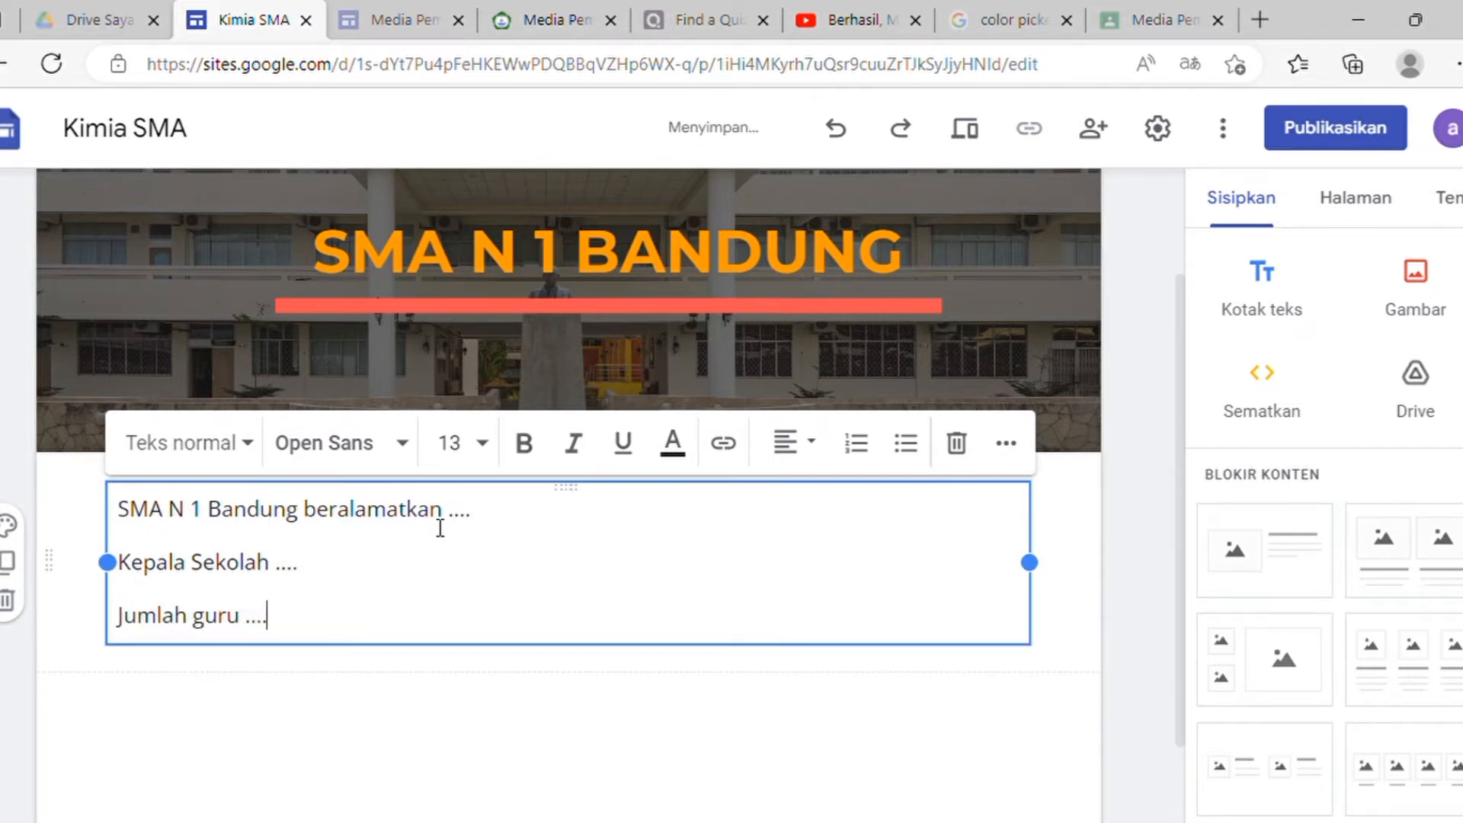
type("....")
key("Return")
type("Jumlah ")
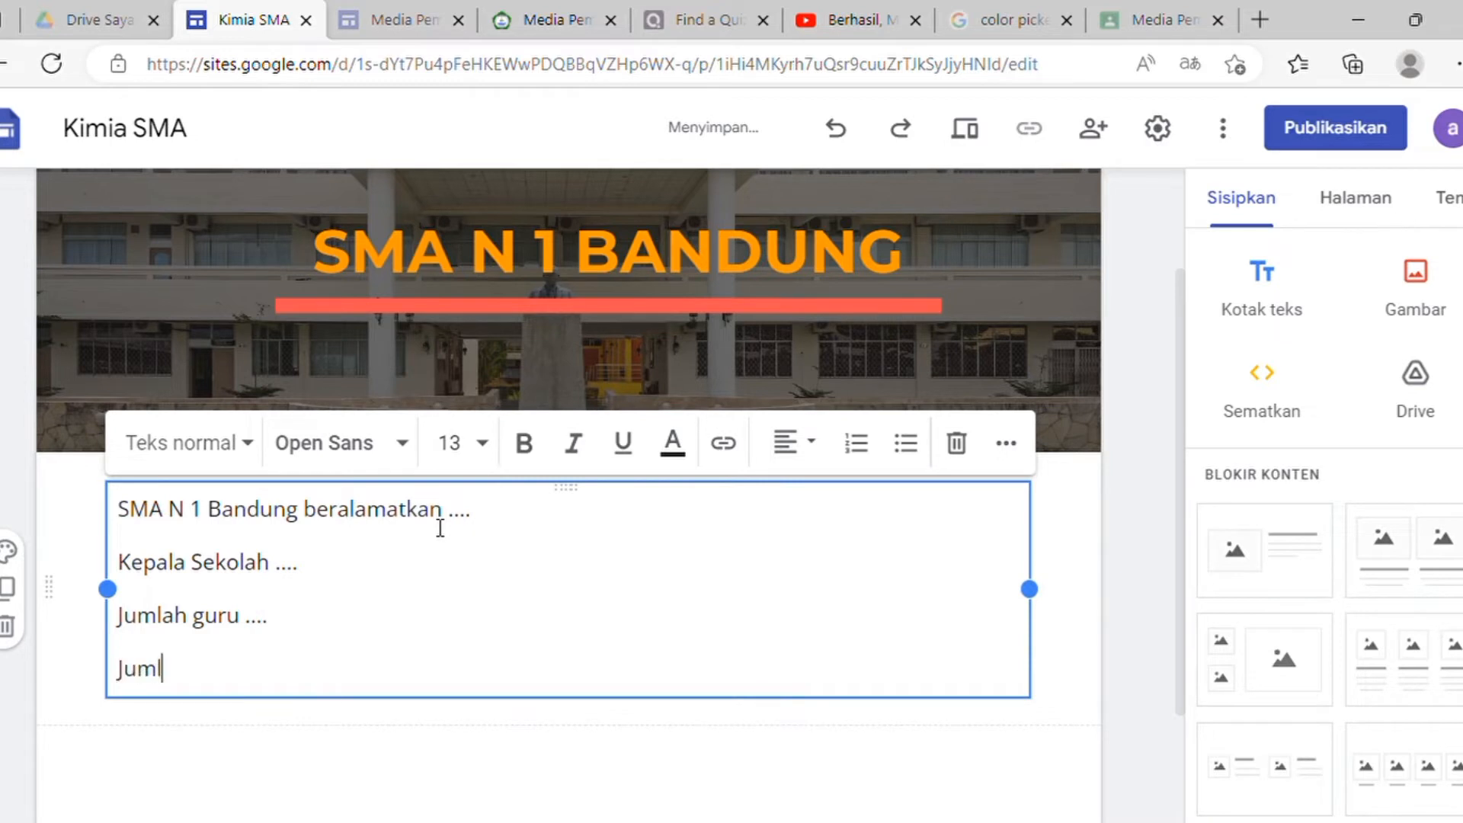
type("siswa .....")
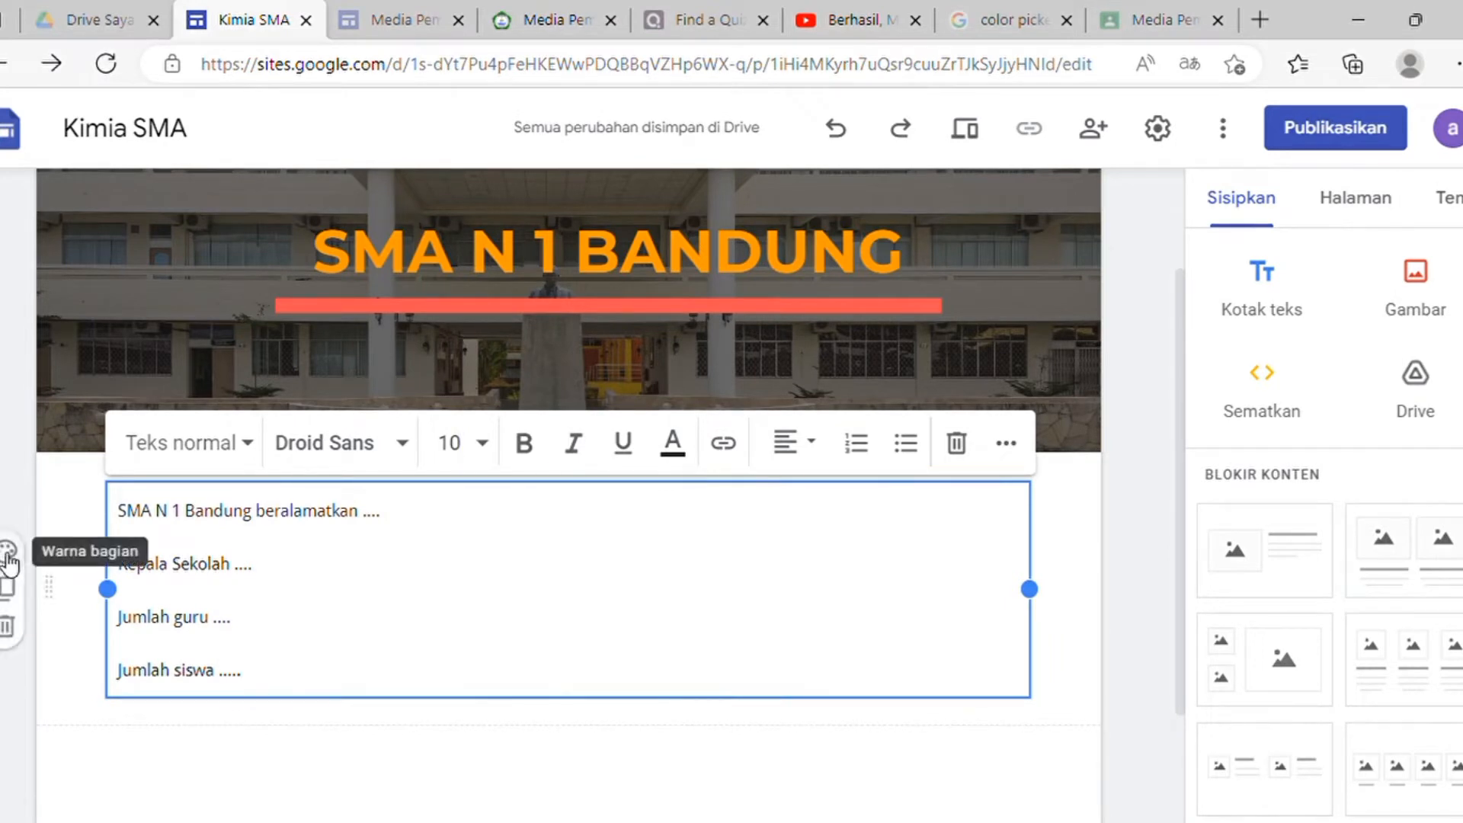
Step: Replace the text section's red background with the brown herringbone pattern image
left_click(7, 550)
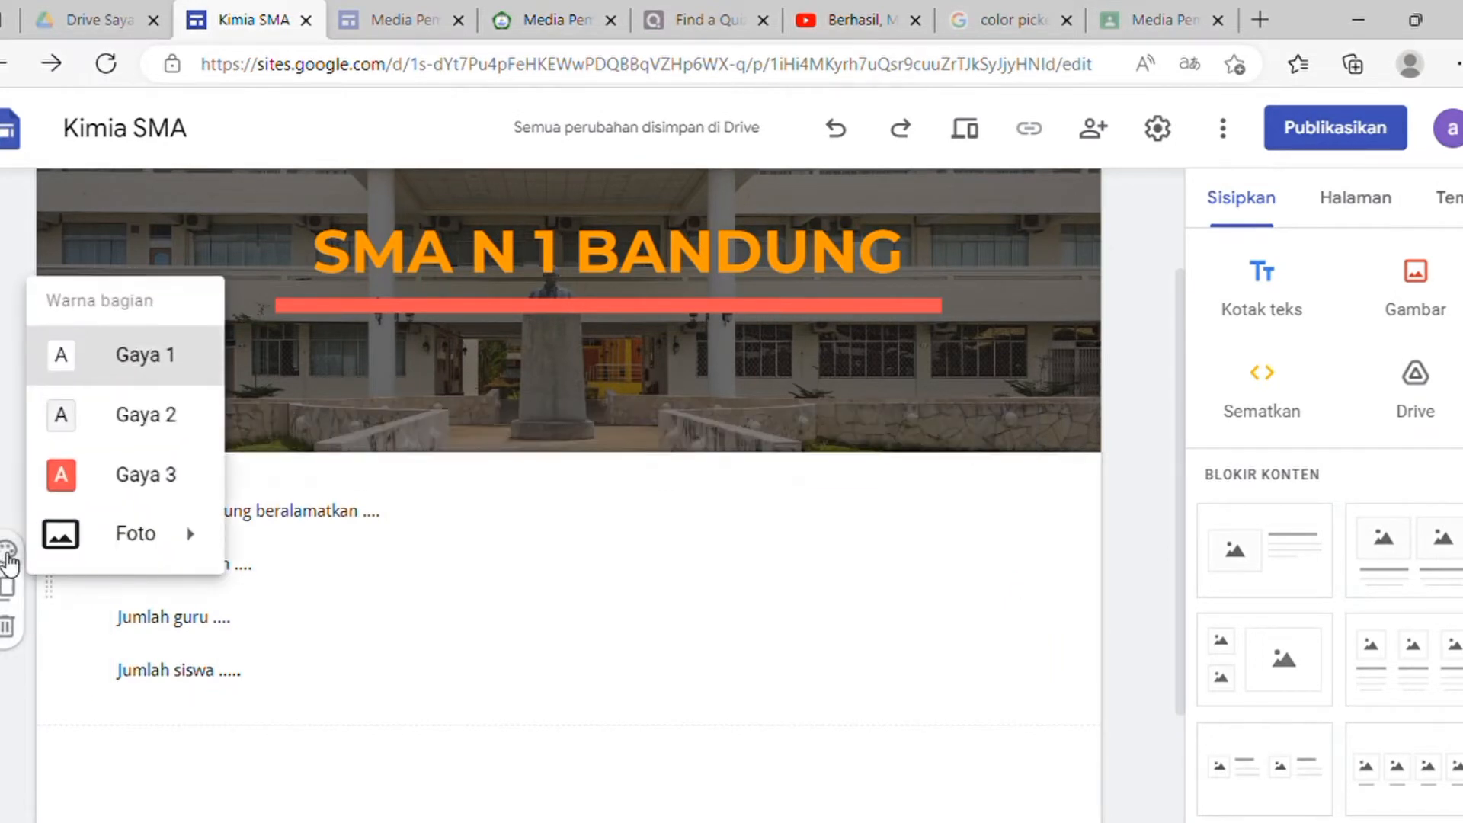
left_click(79, 478)
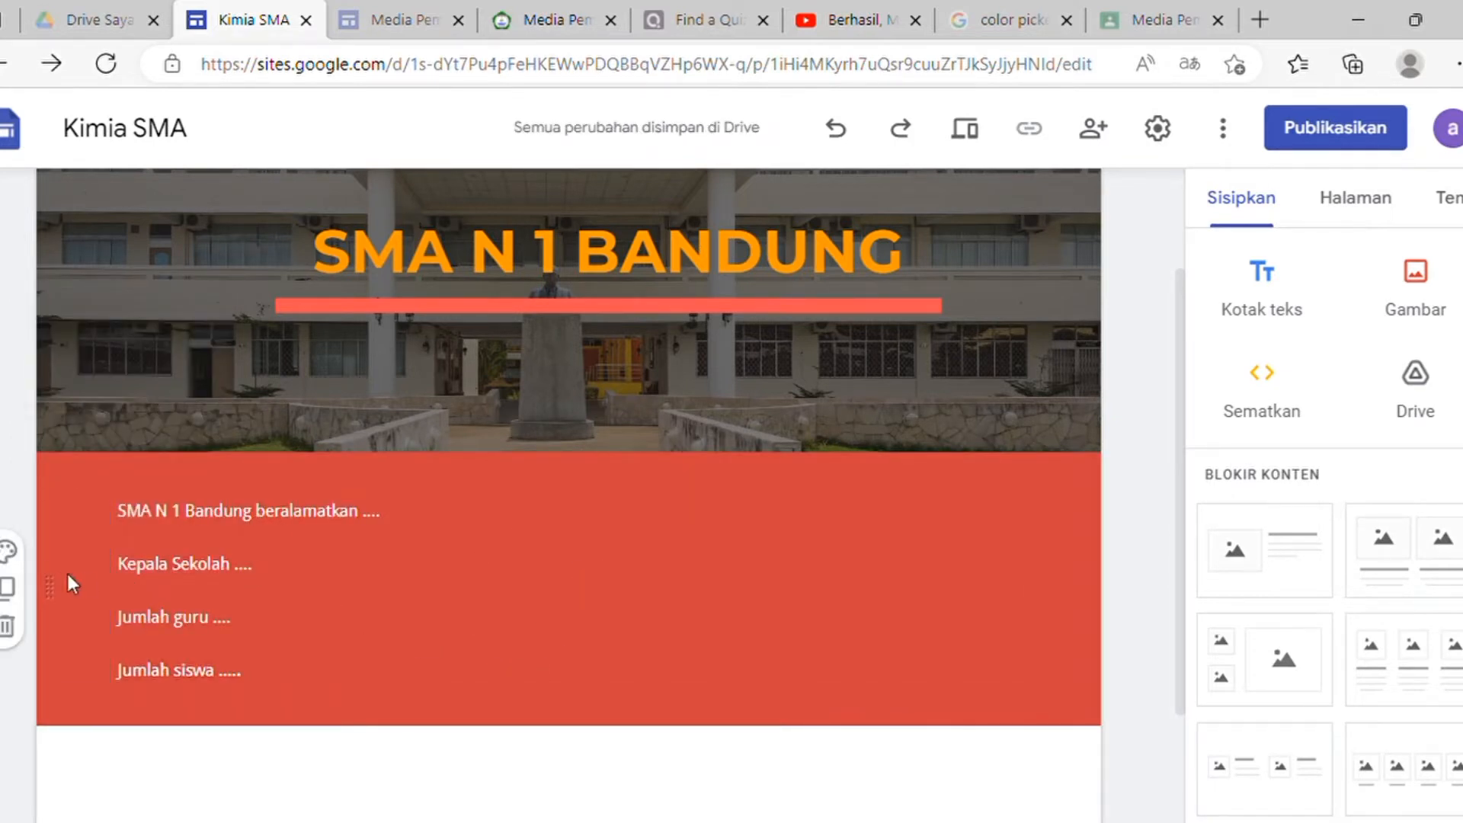
left_click(9, 555)
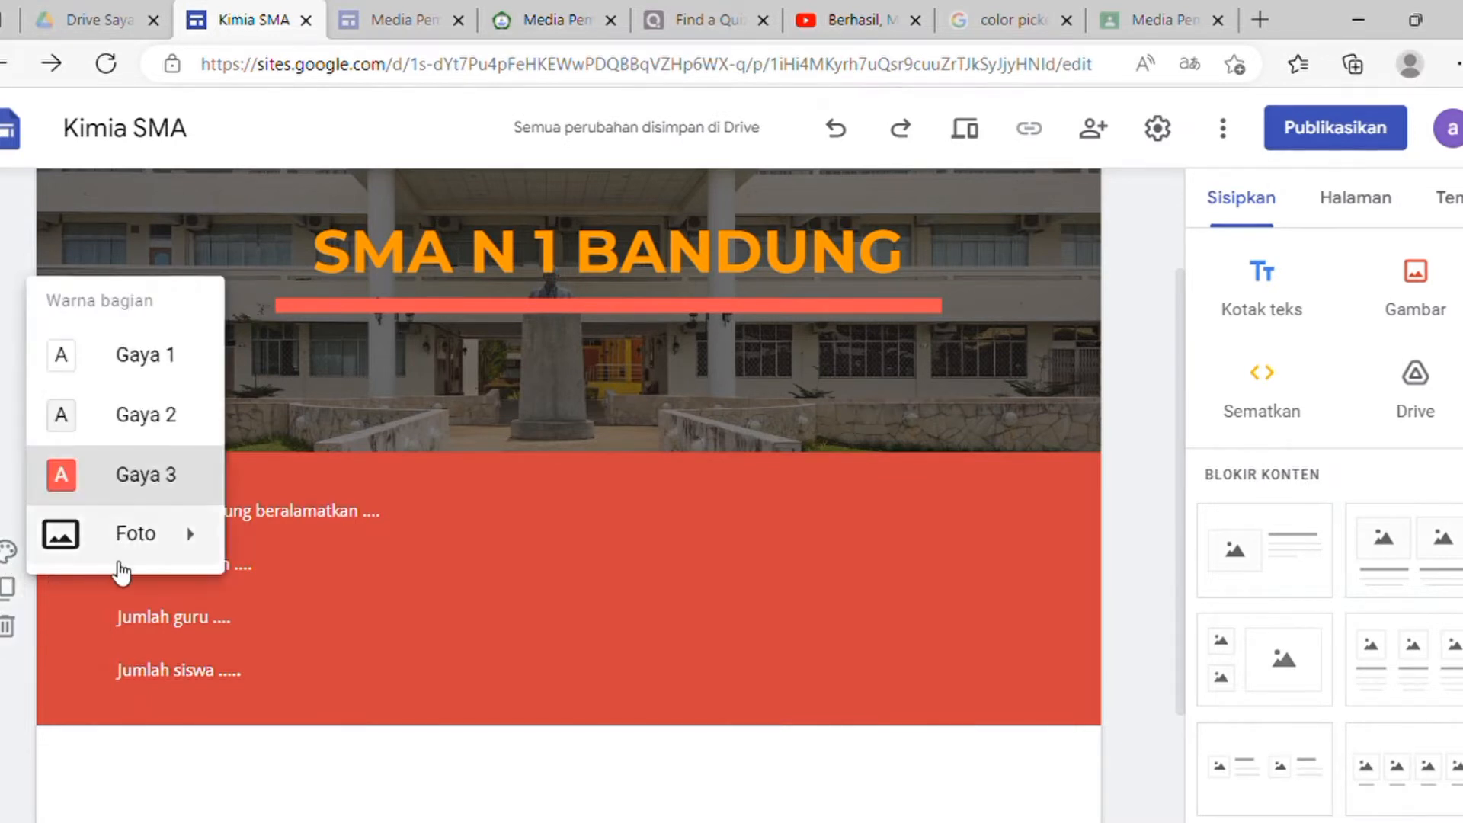
mouse_move(180, 542)
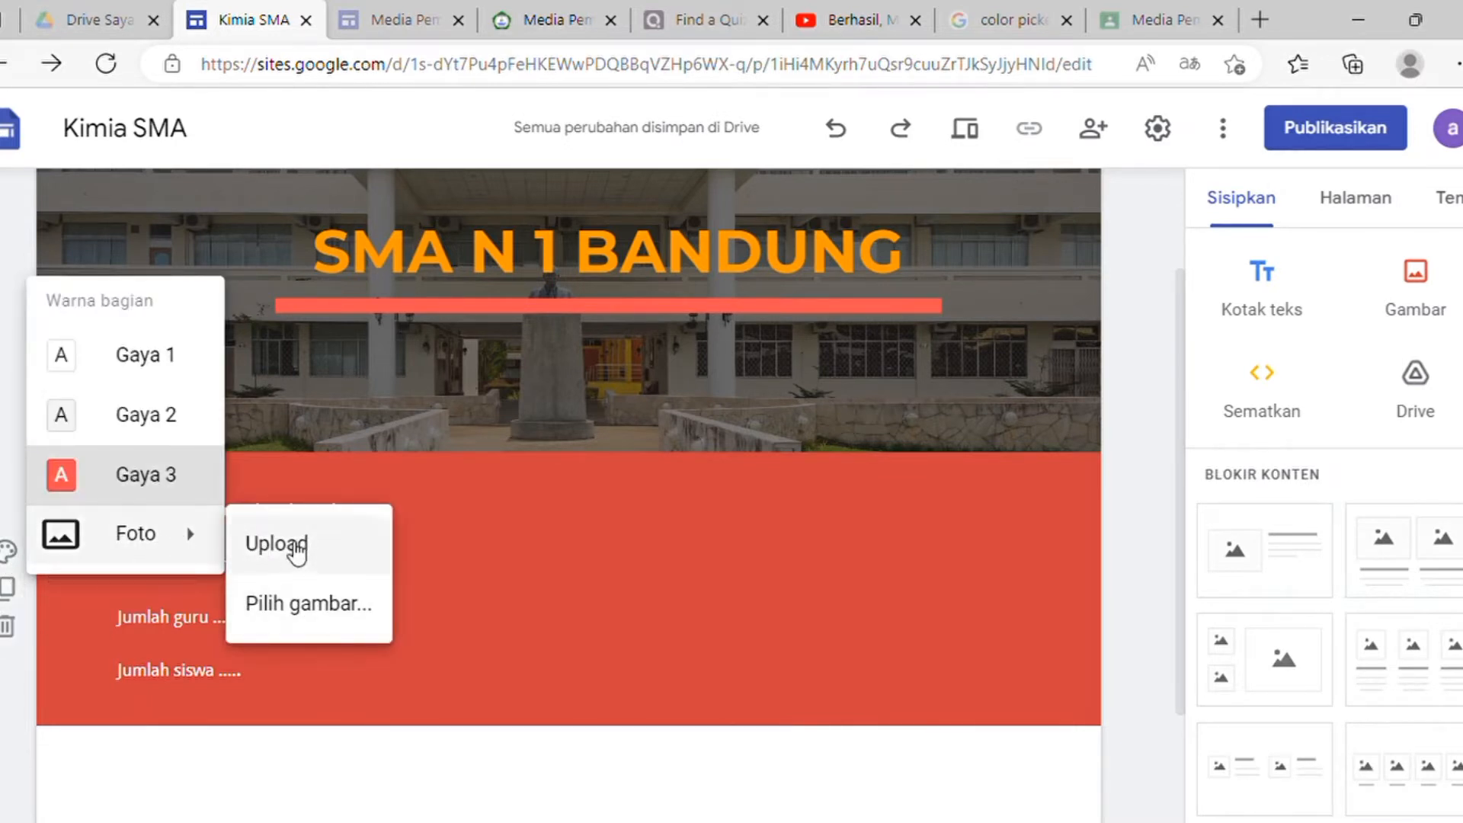
left_click(305, 601)
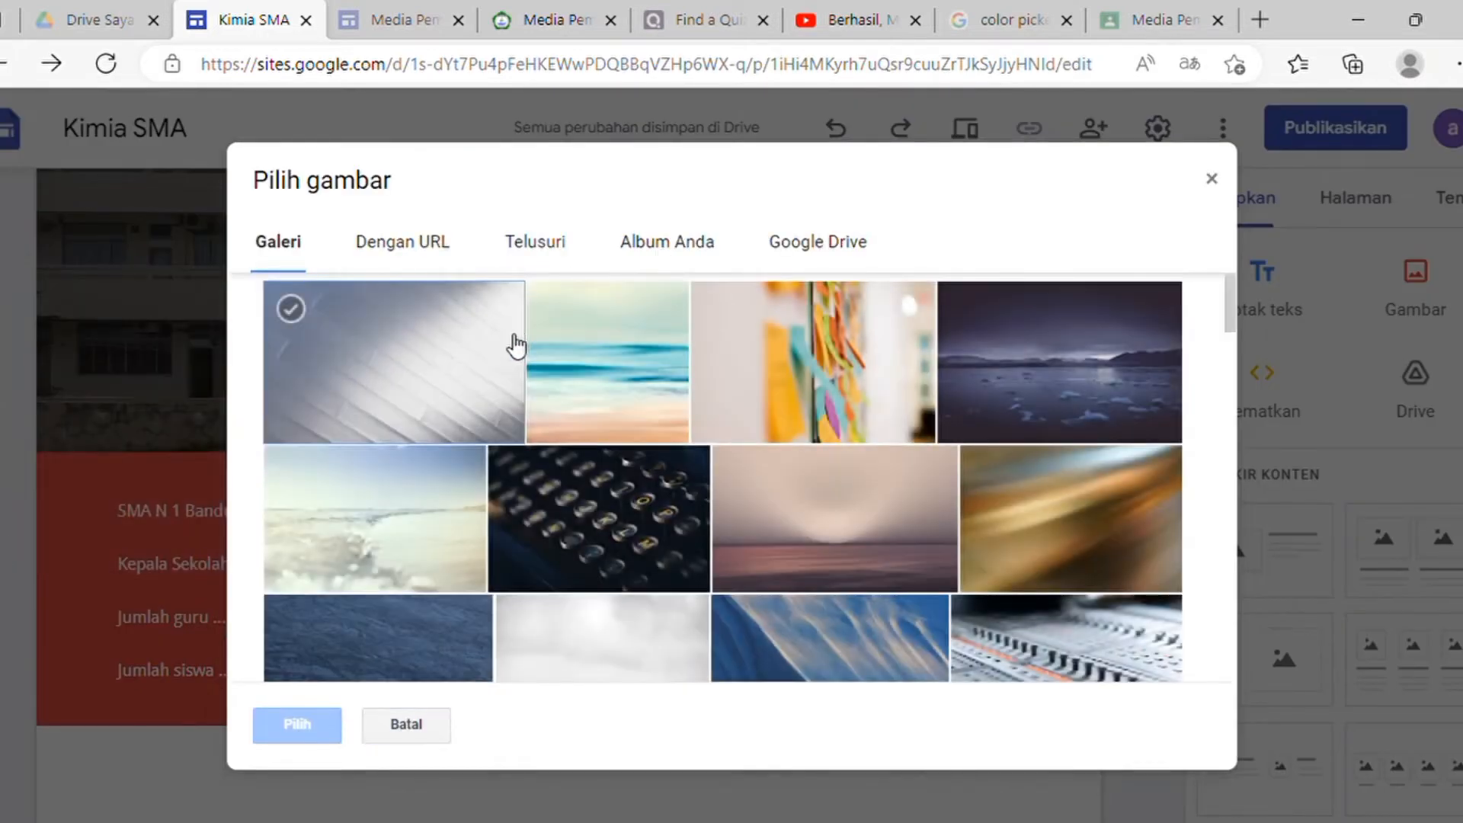
scroll(673, 502, "down", 10)
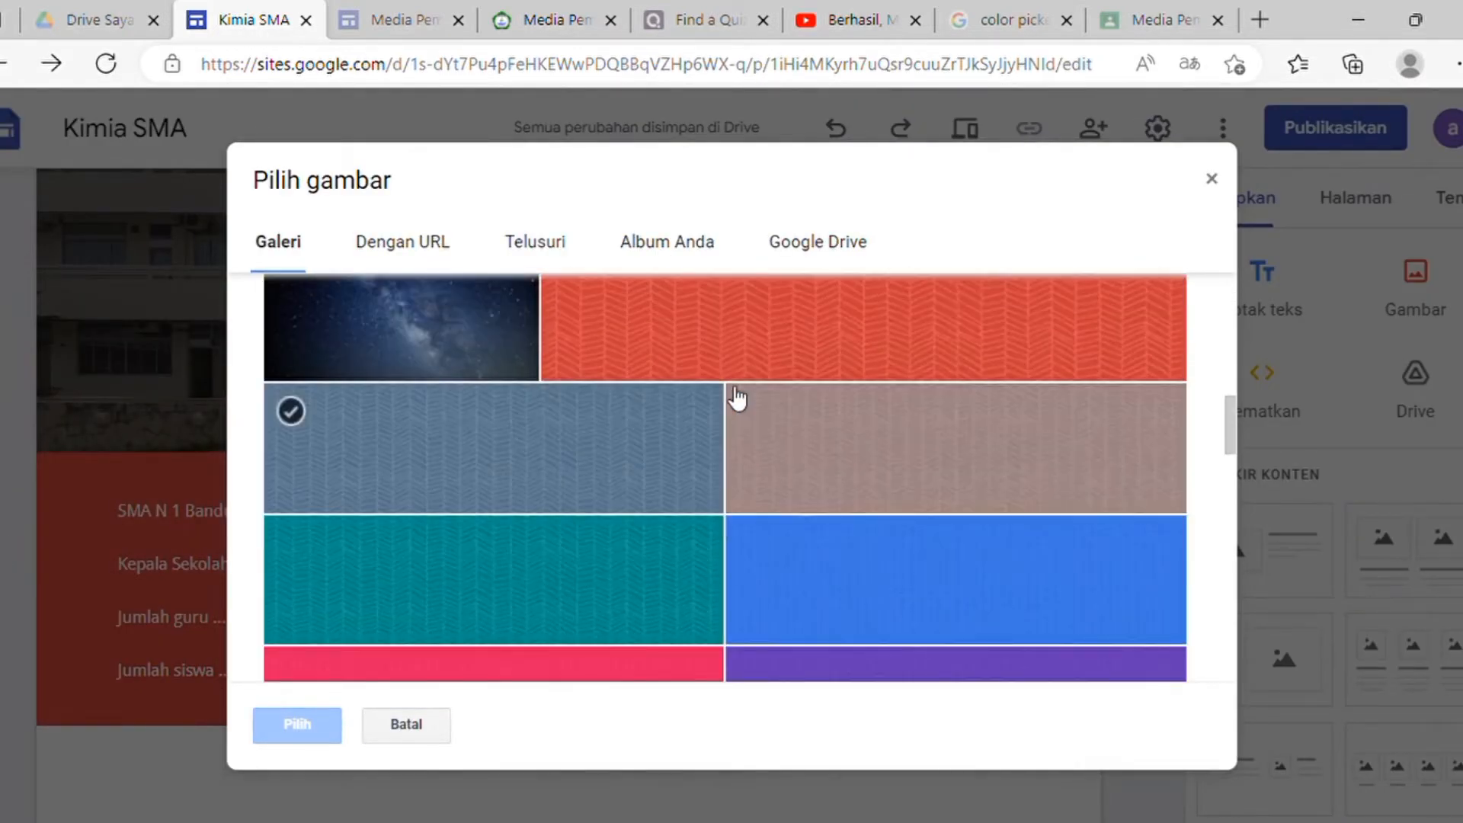
left_click(800, 434)
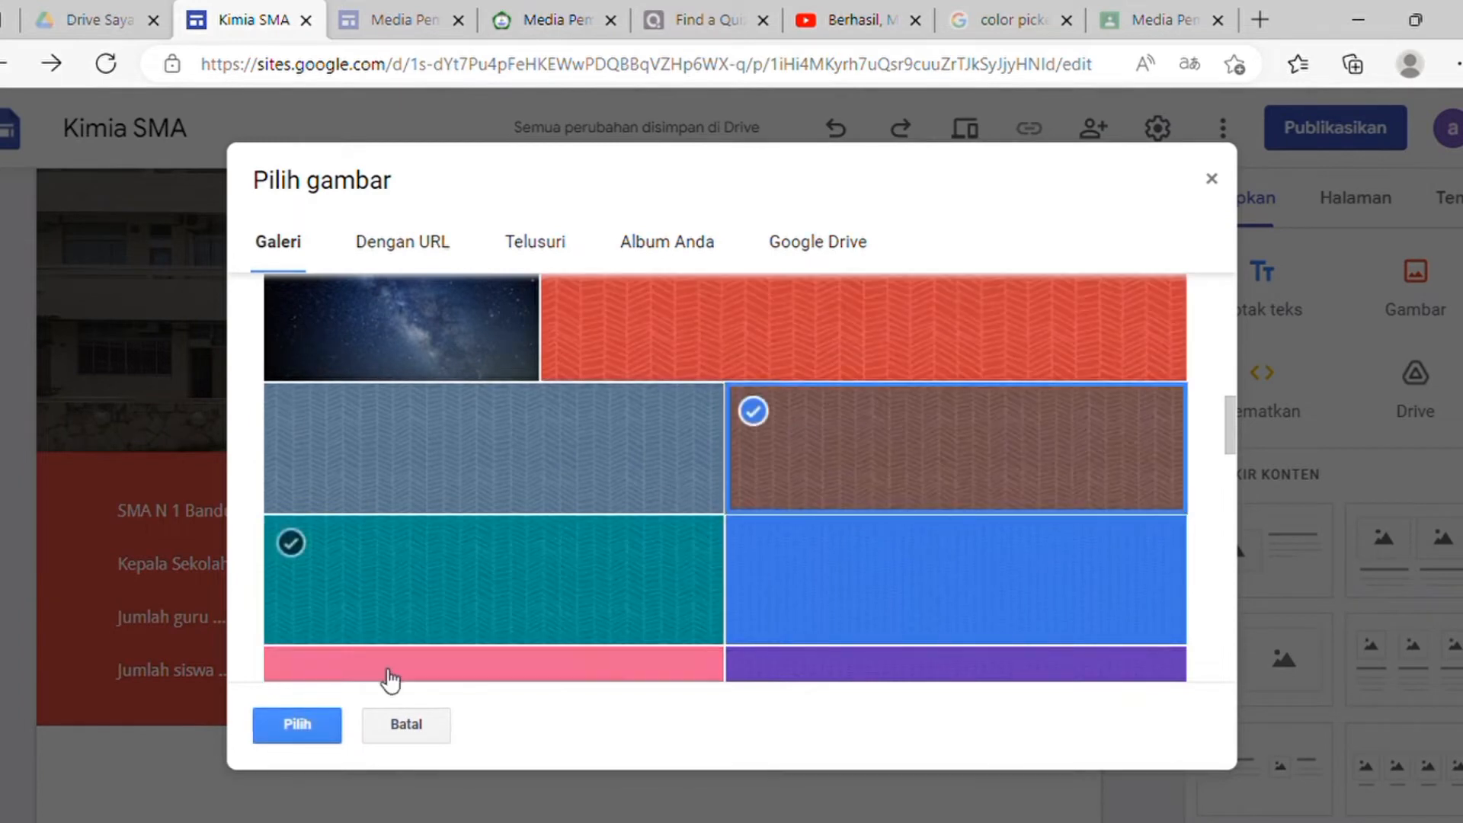
left_click(327, 728)
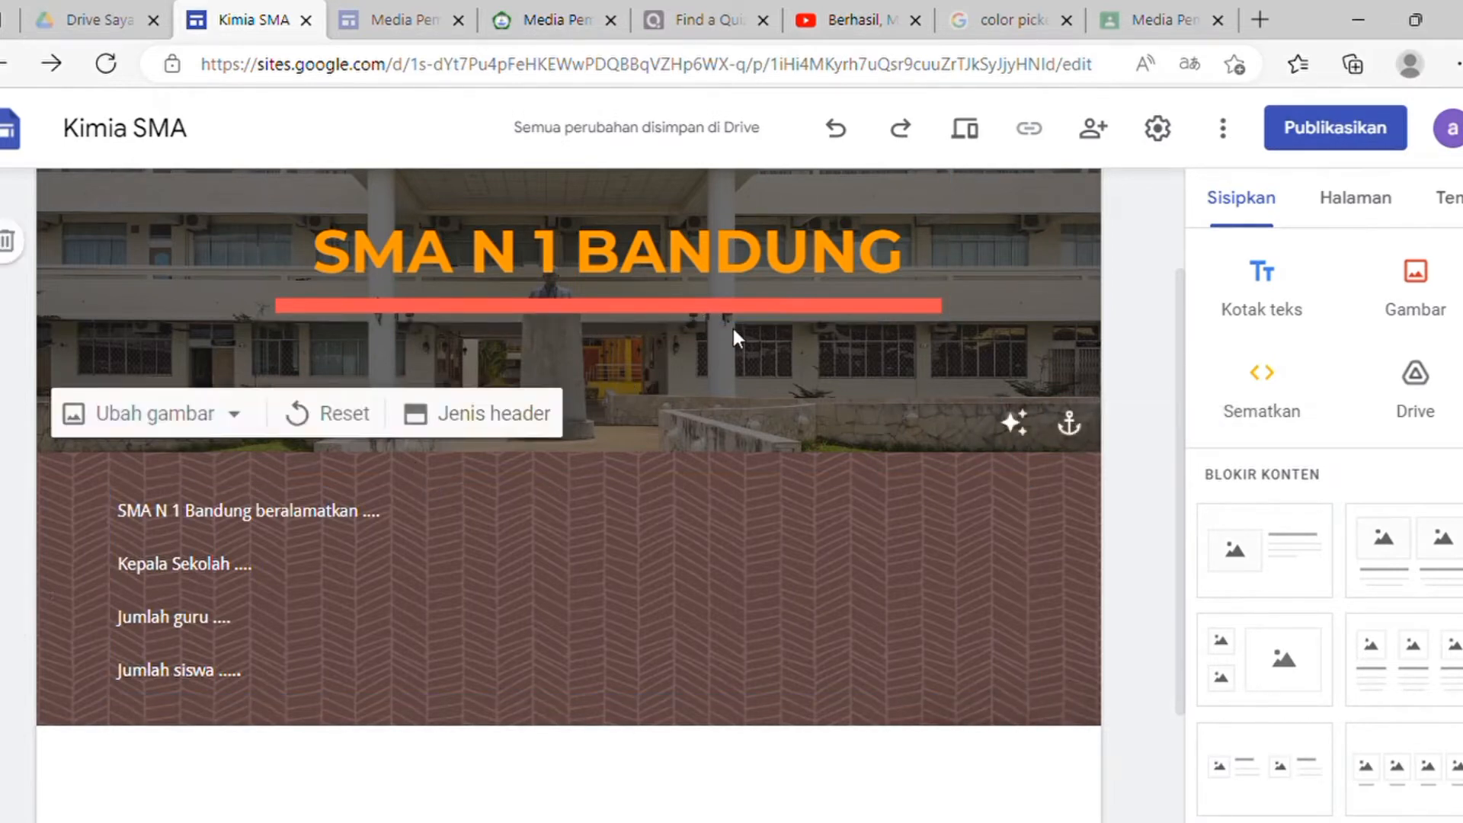
Step: Open the Kelas XI page from the Materi Kimia dropdown and bring up the Drive insert panel
scroll(621, 448, "up", 2)
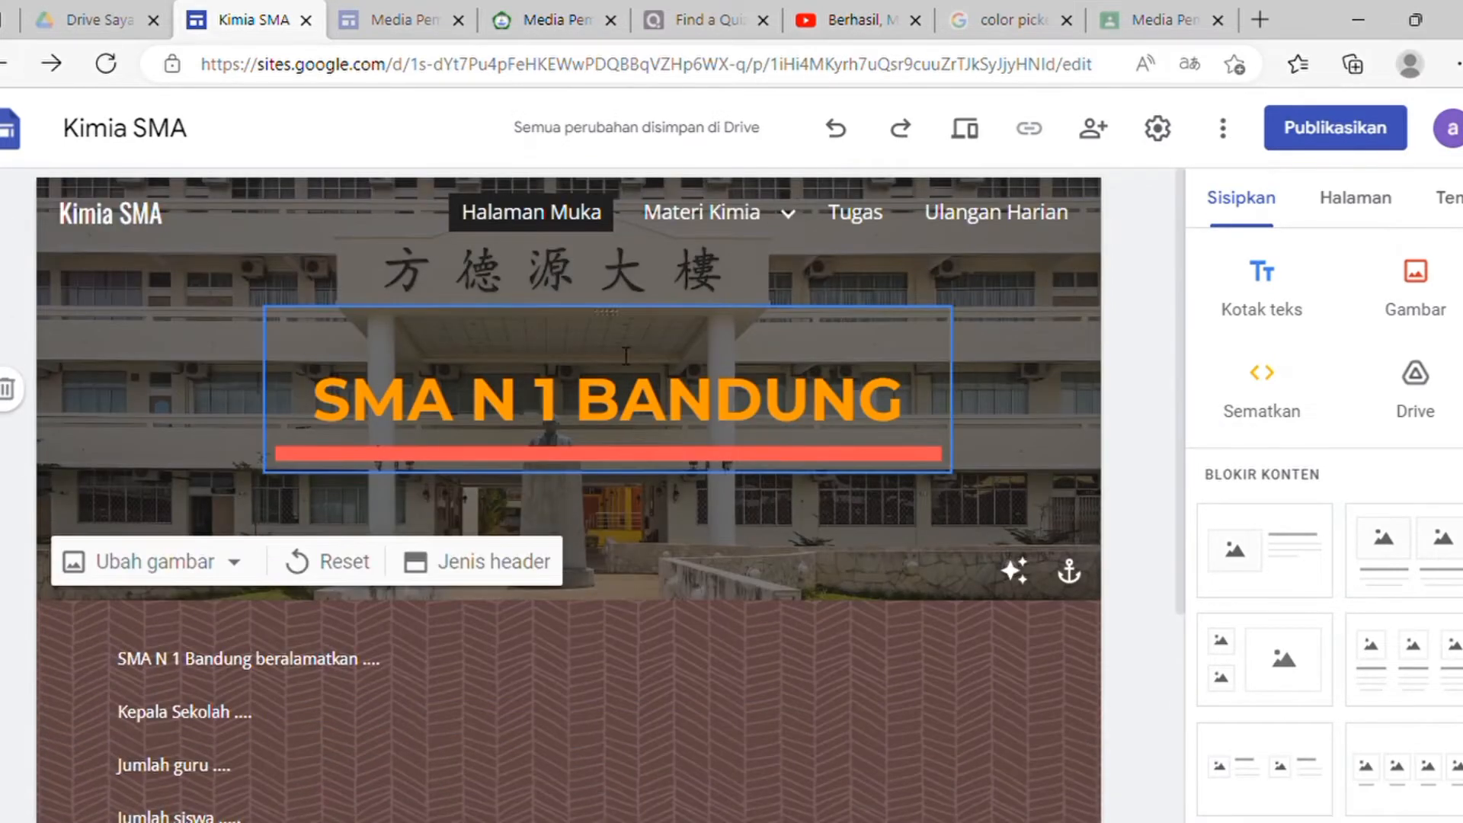
mouse_move(739, 227)
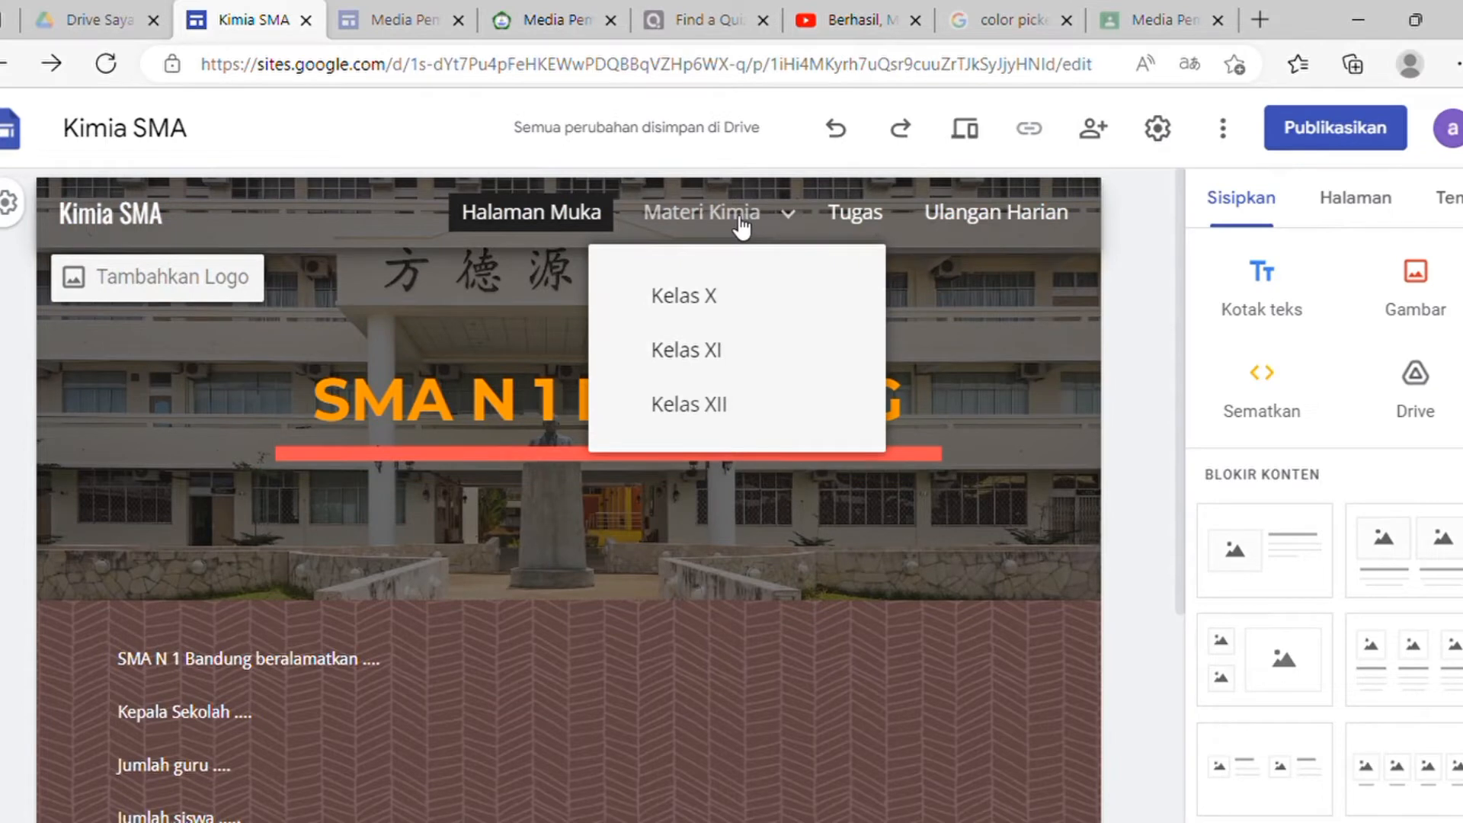
left_click(737, 227)
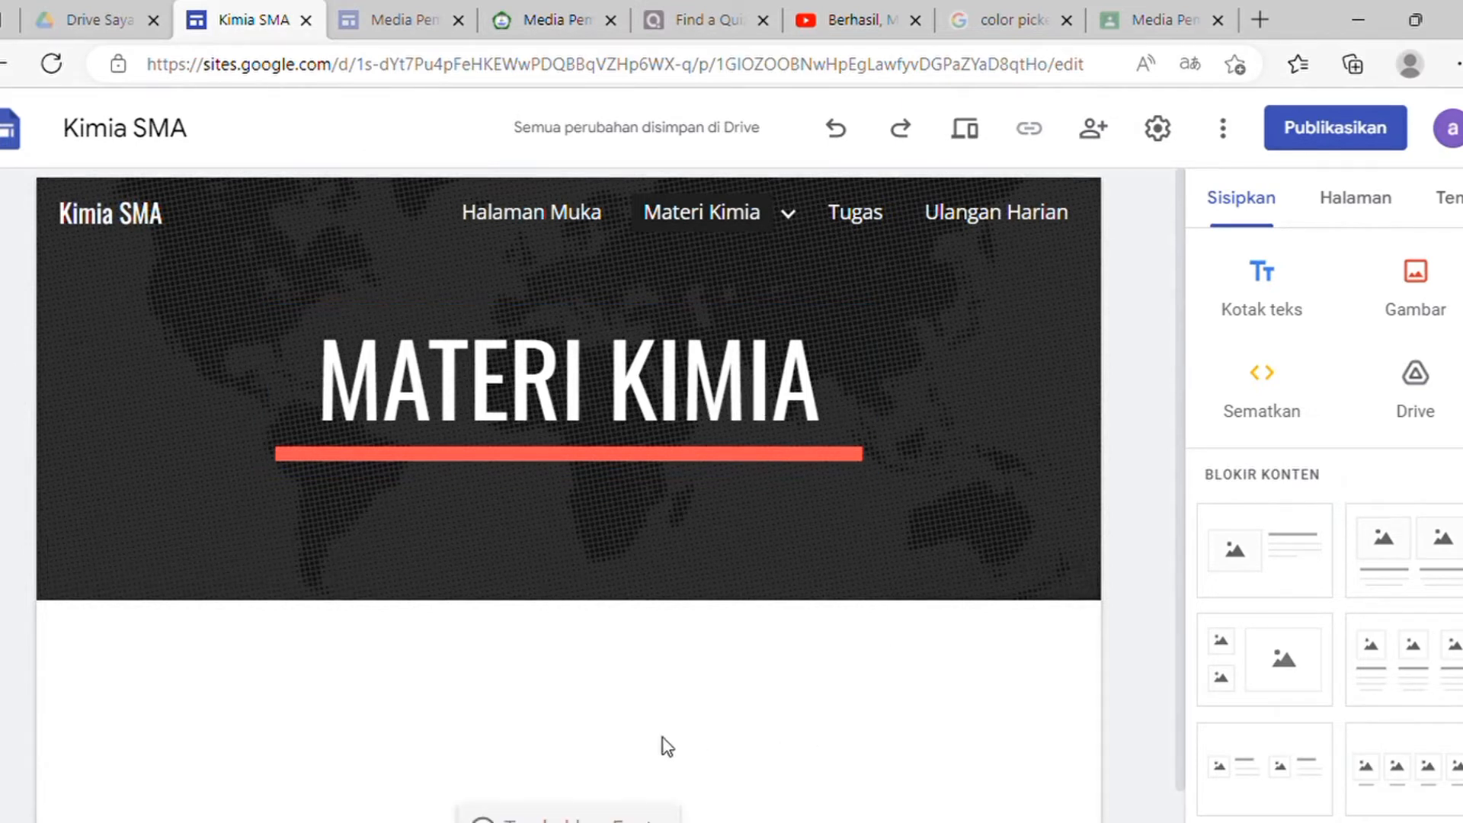
left_click(790, 214)
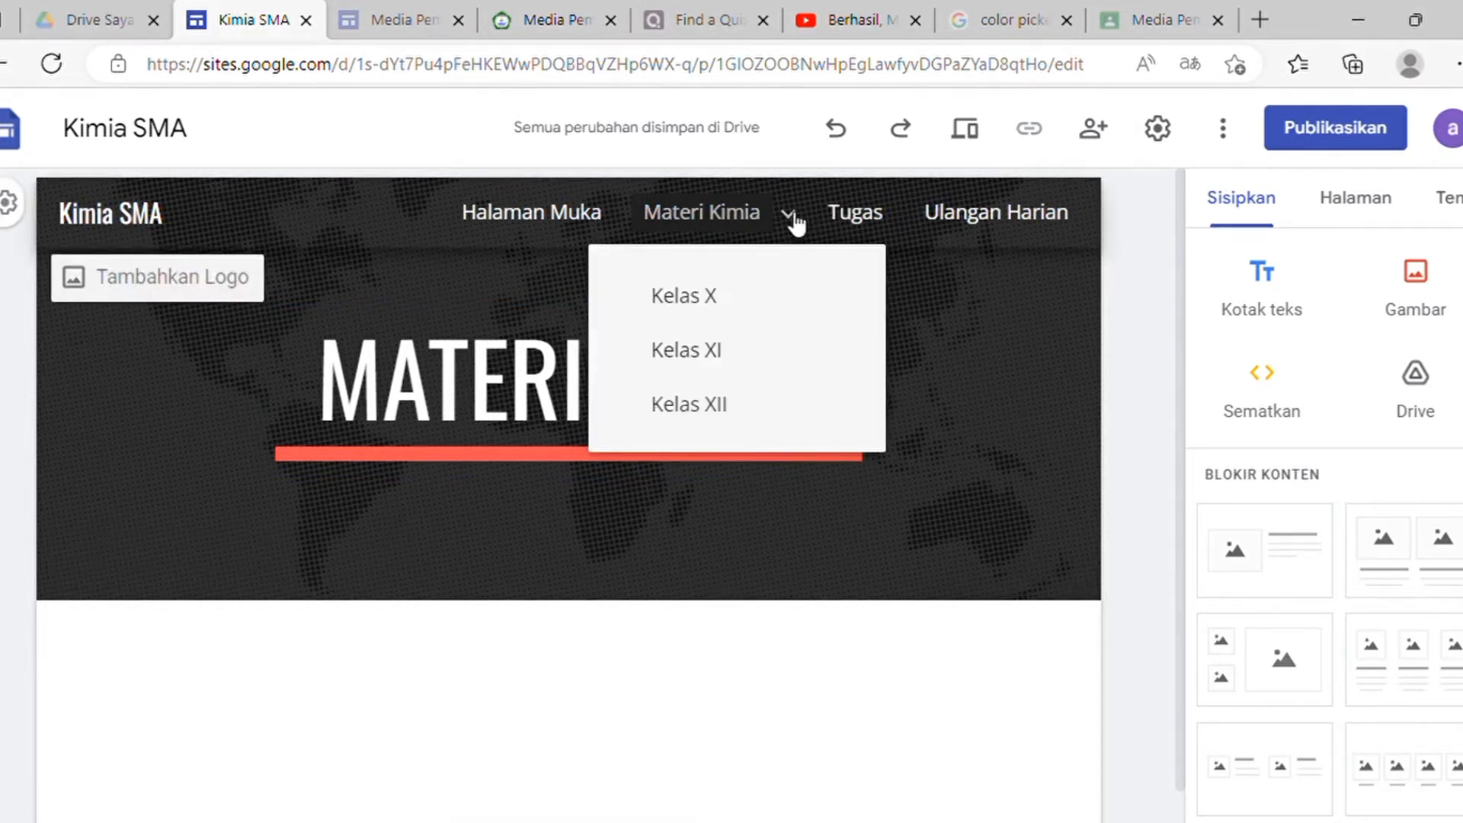
left_click(698, 369)
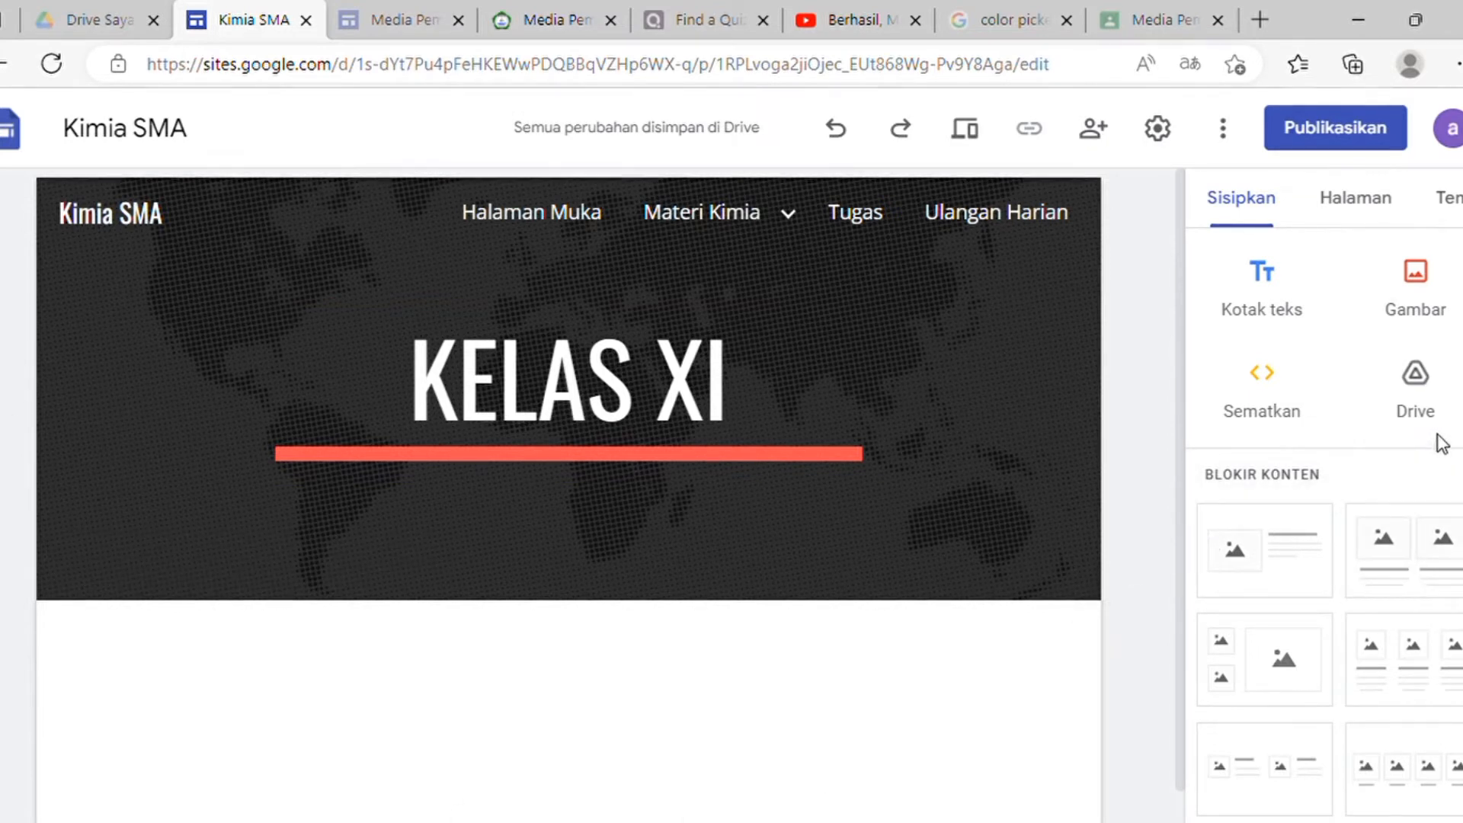
left_click(1439, 401)
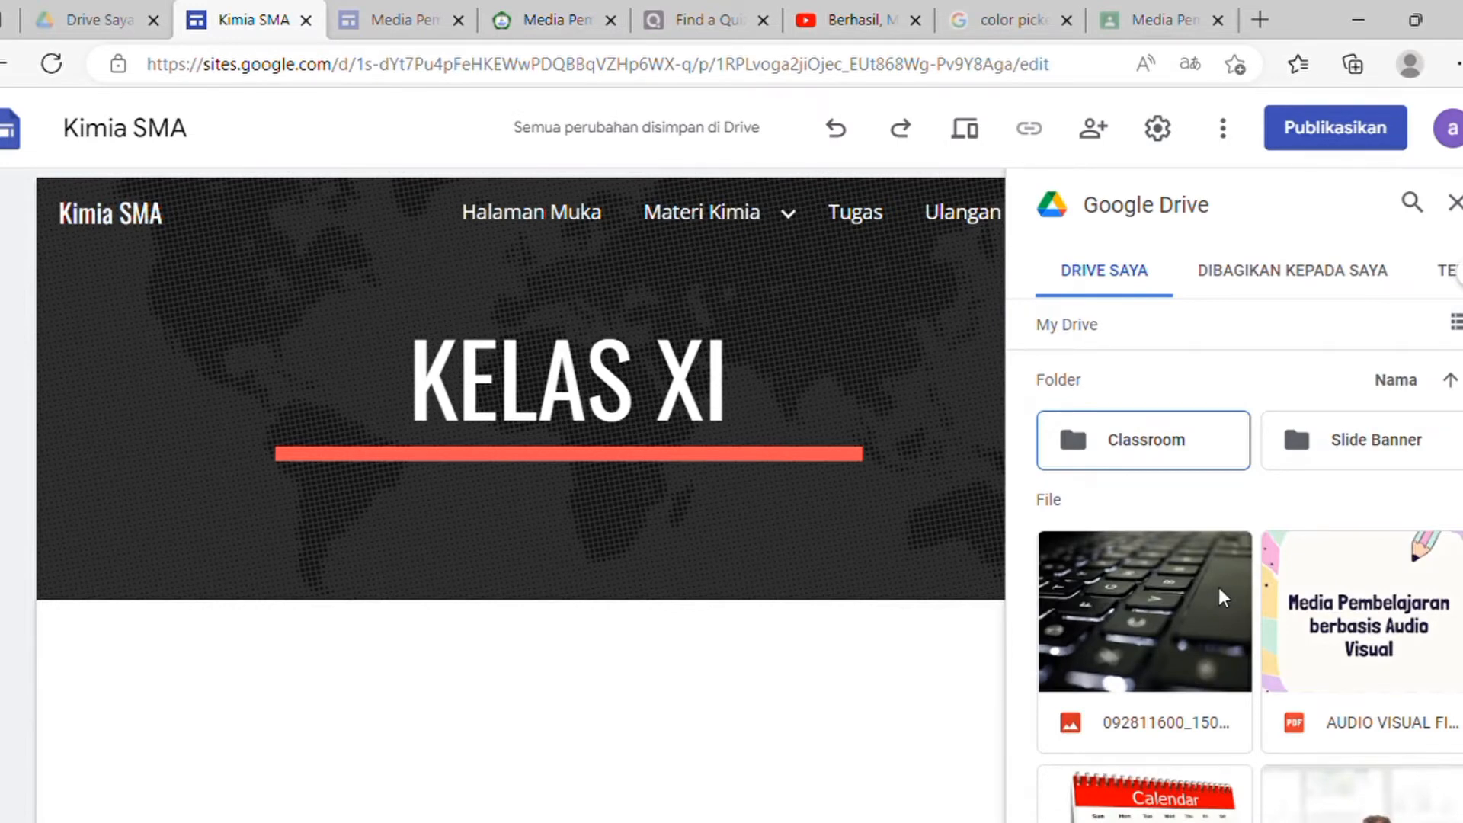
Step: Insert the 'Media Pembelajaran berbasis Audio Visual' PDF from My Drive onto the Kelas XI page
scroll(1217, 596, "down", 5)
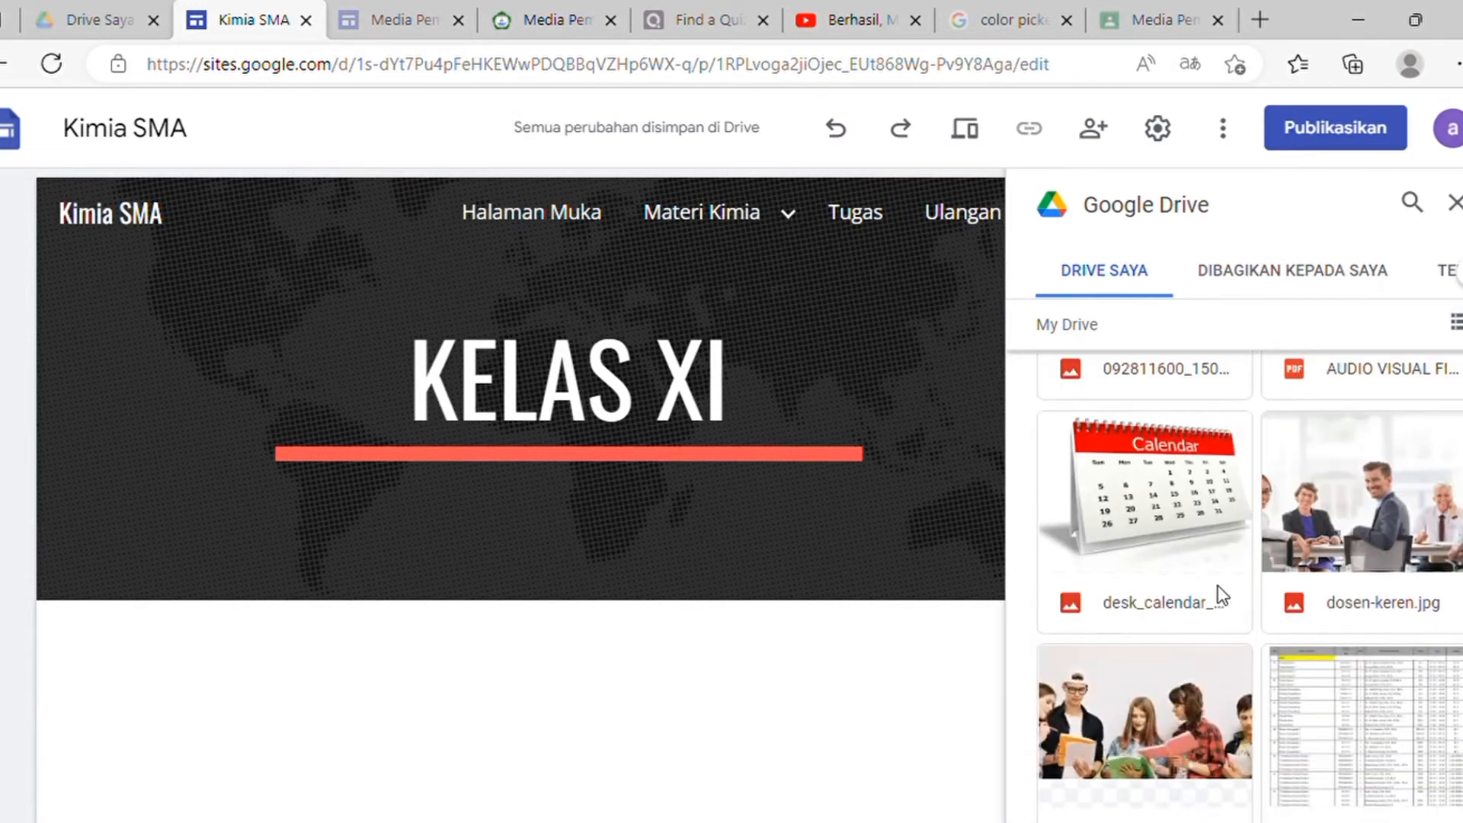
scroll(1218, 594, "up", 1)
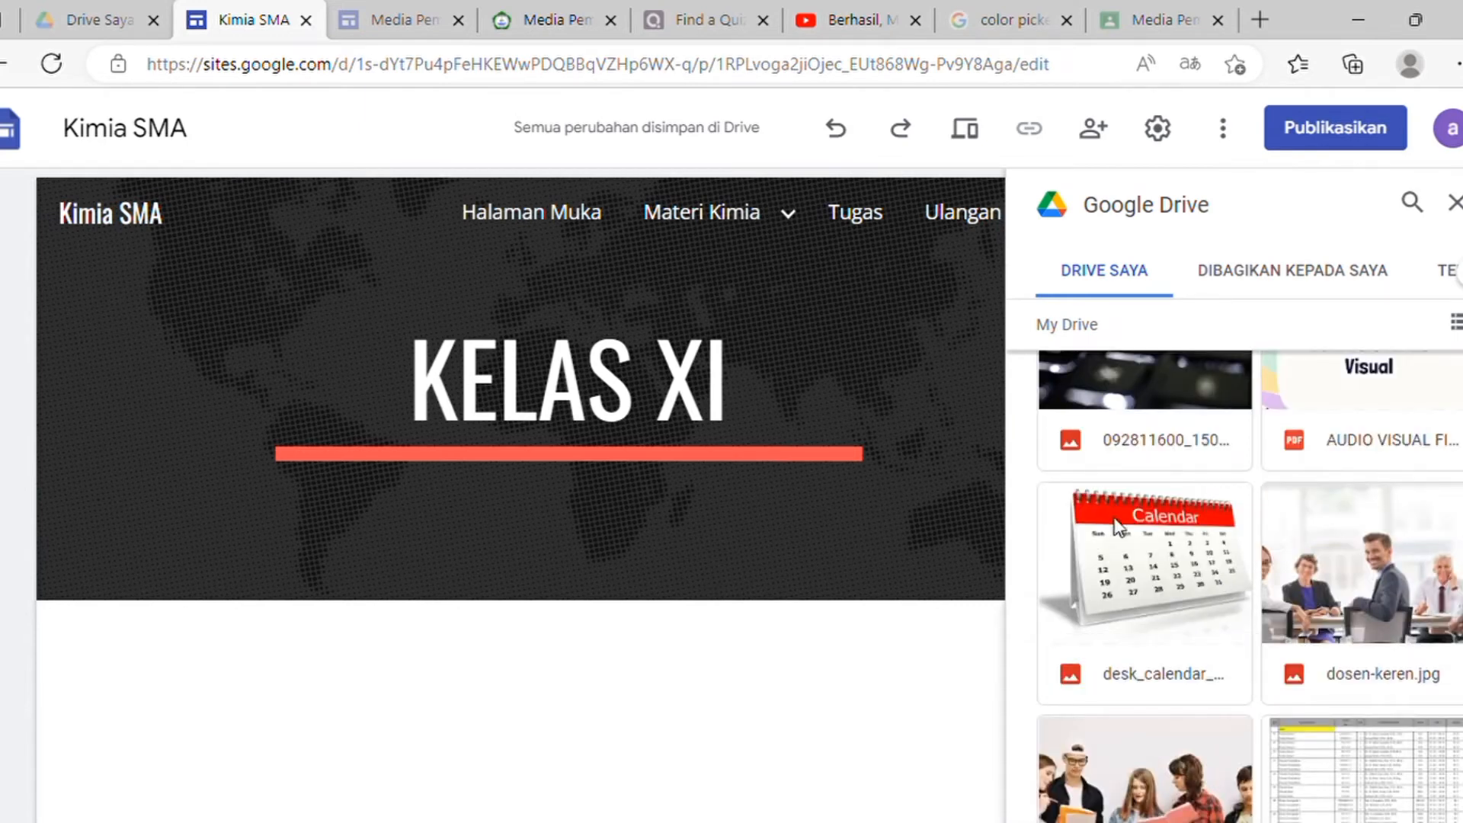
scroll(1364, 579, "up", 3)
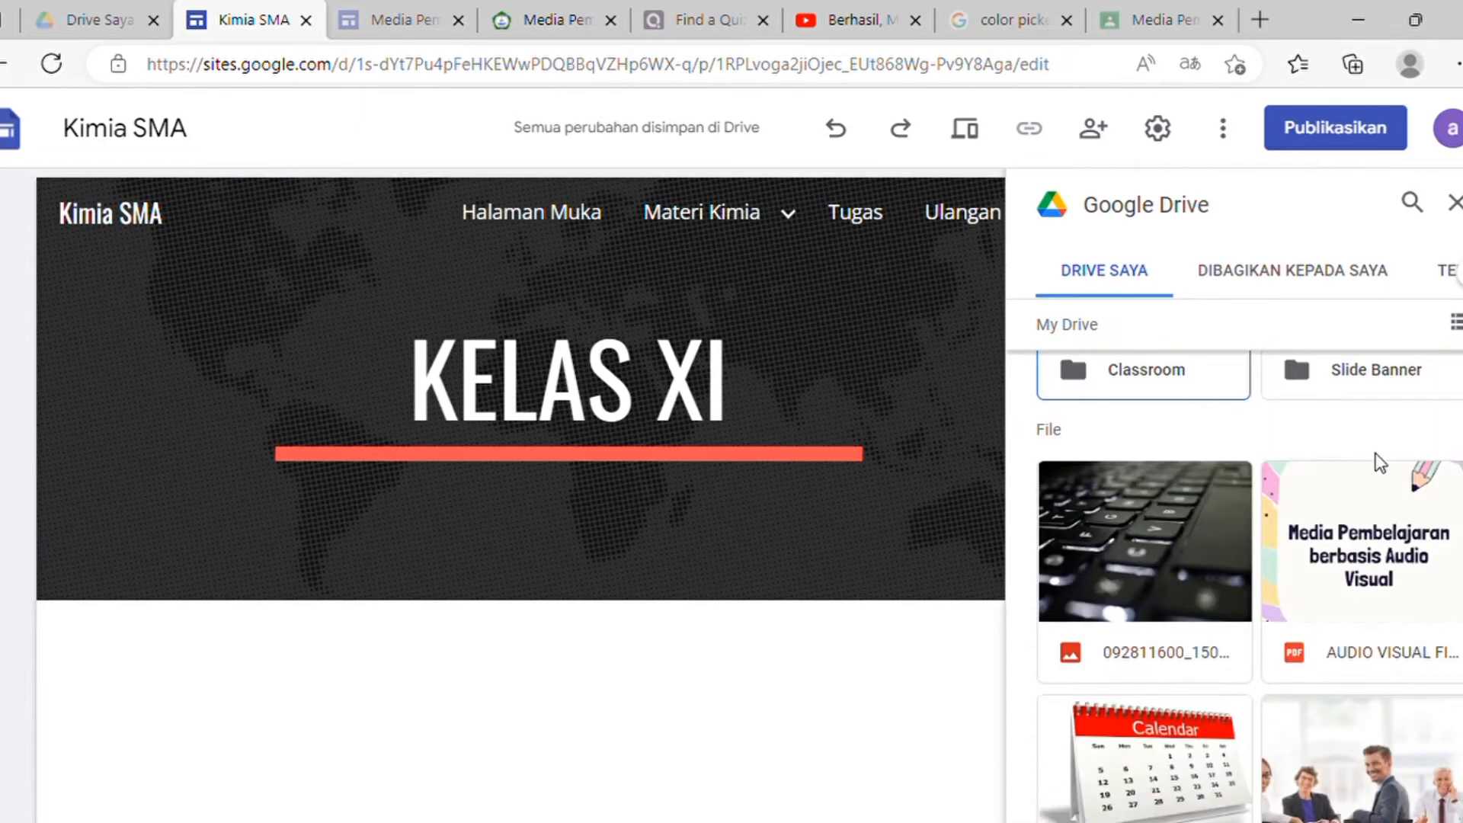
left_click(1358, 582)
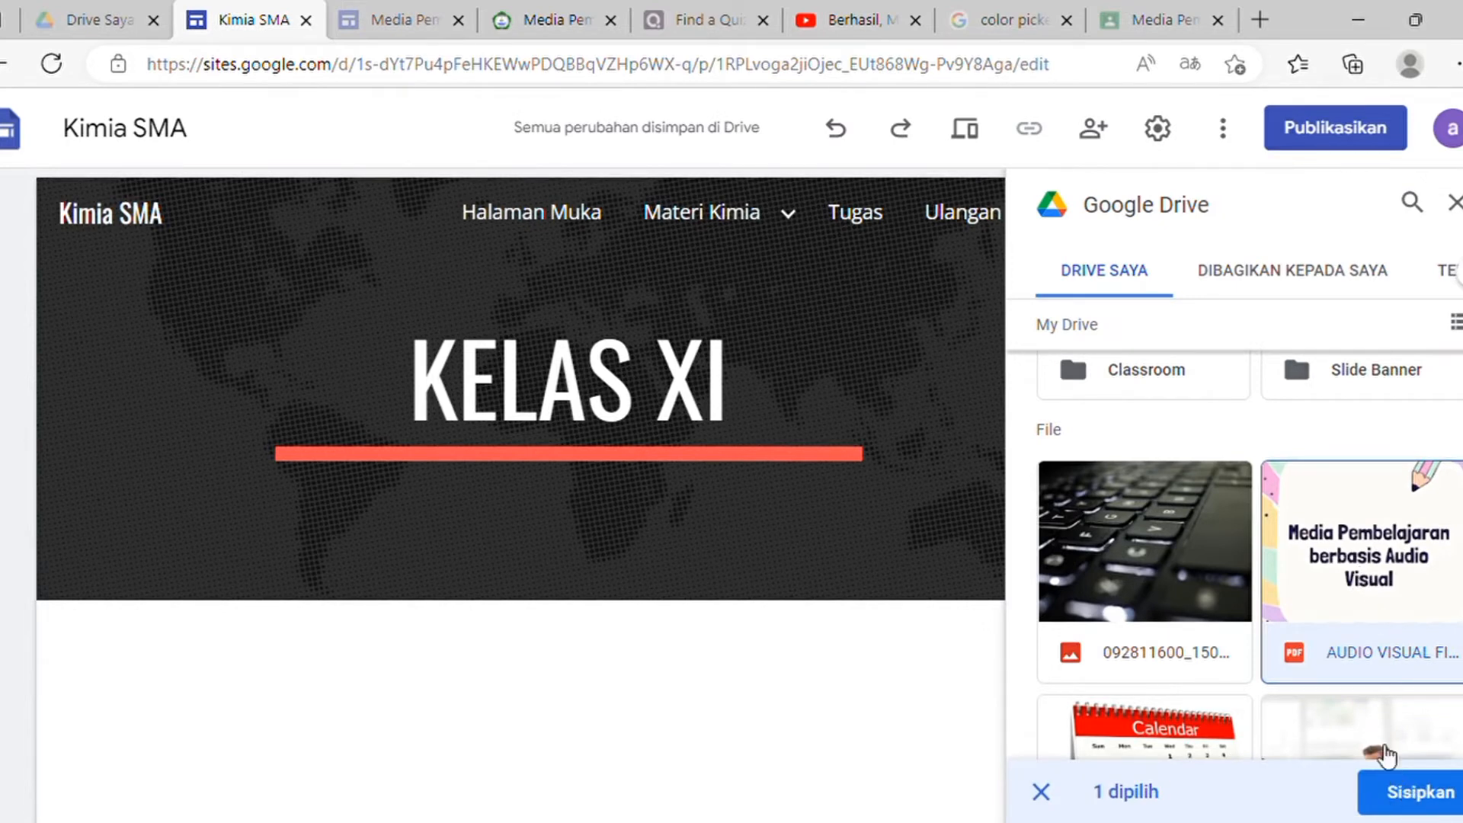
left_click(1410, 792)
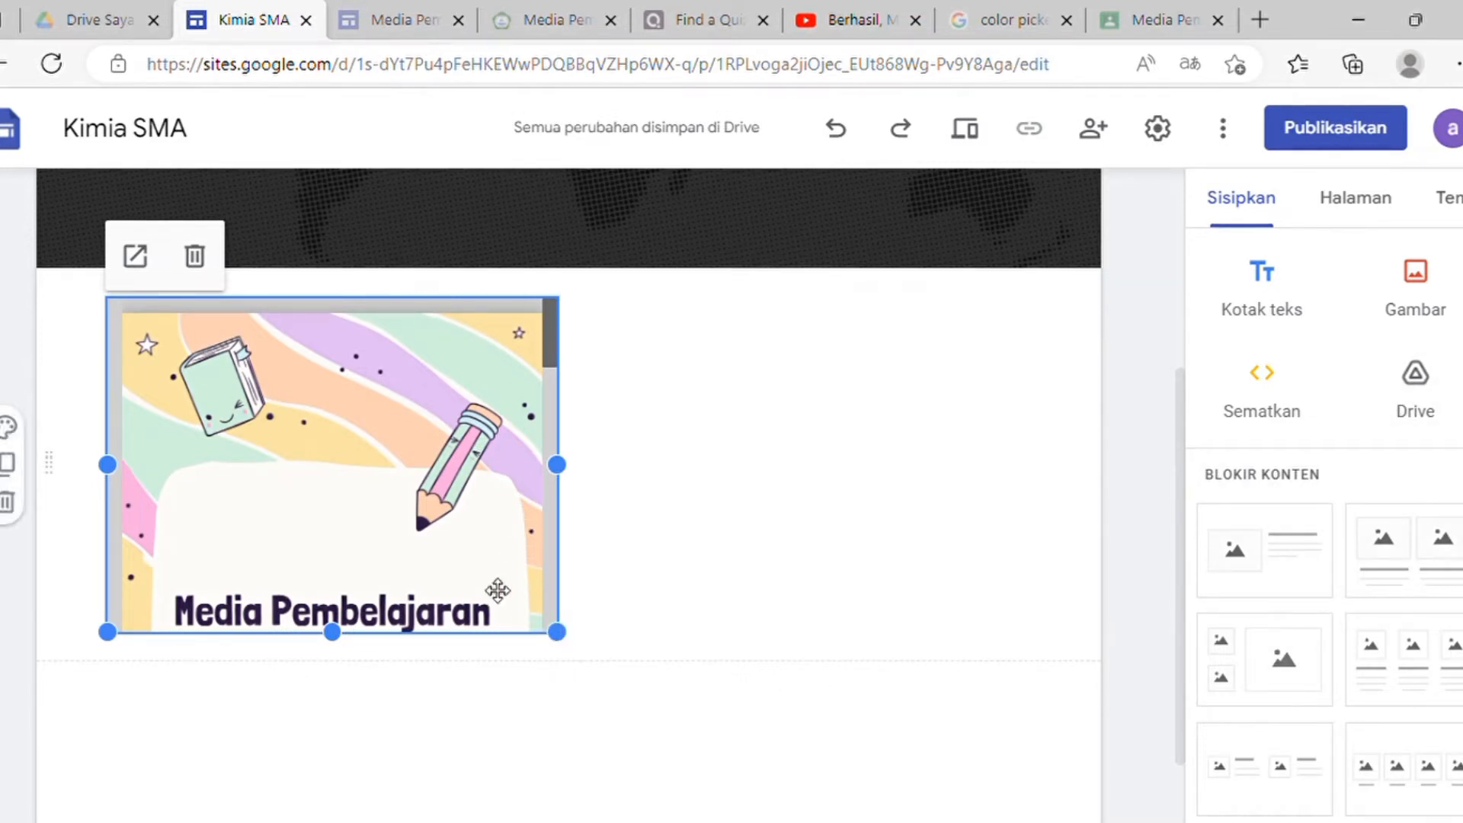
Step: Resize the embedded PDF to span the full page width and stand taller
left_click_drag(560, 647, 768, 795)
left_click_drag(1018, 443, 1025, 457)
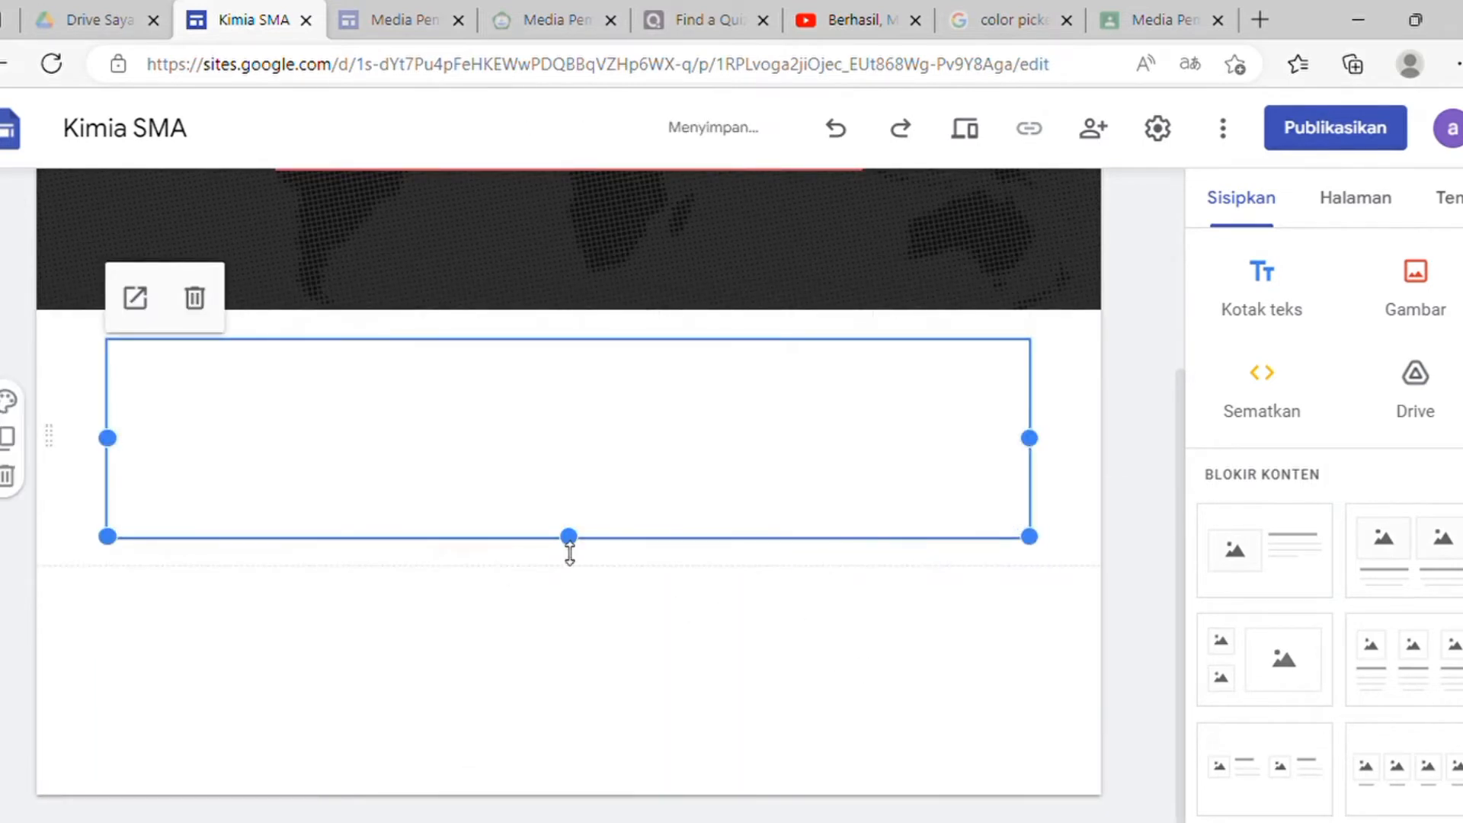
left_click_drag(572, 545, 609, 819)
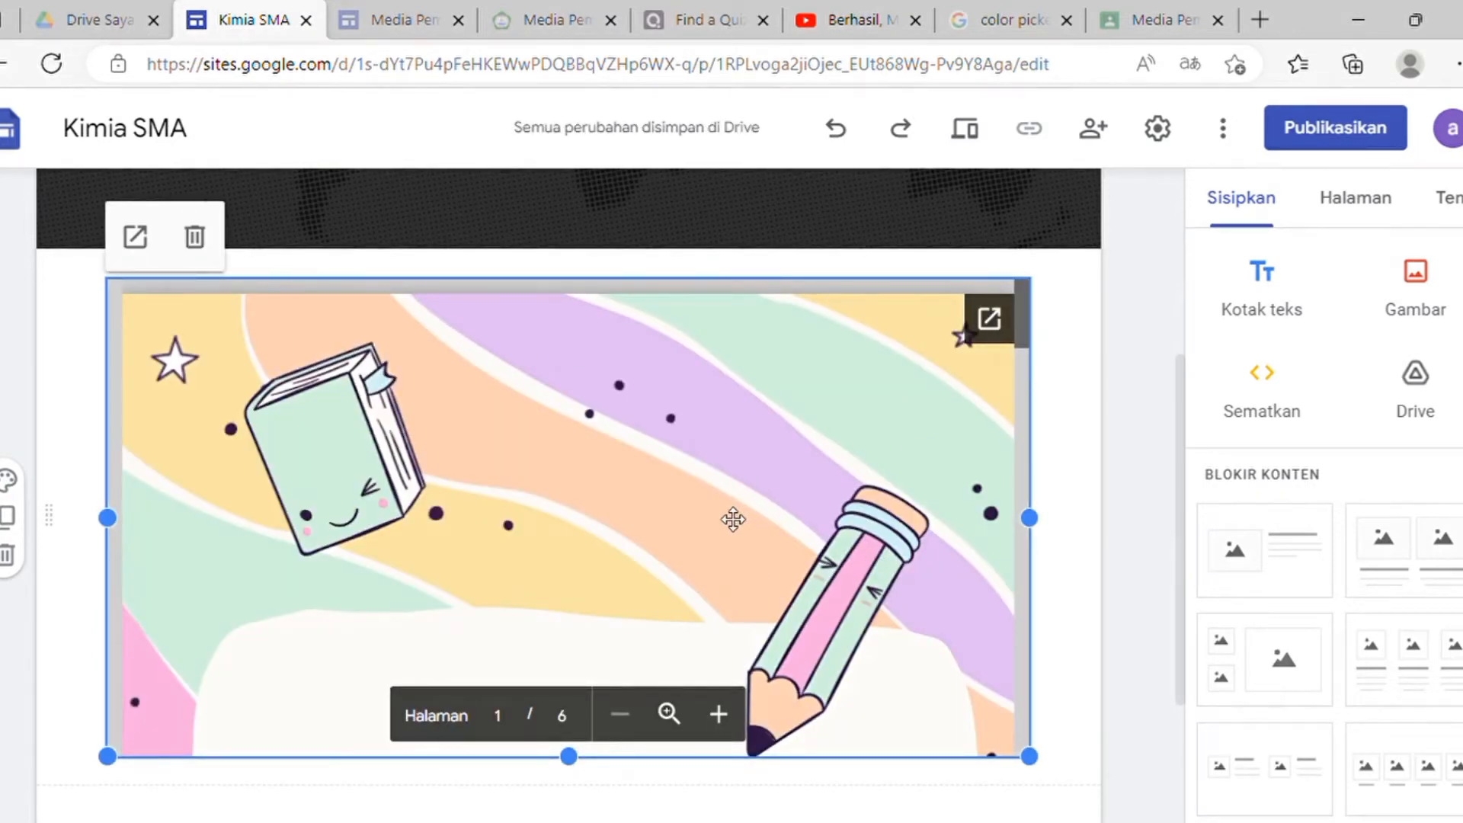
scroll(592, 412, "up", 5)
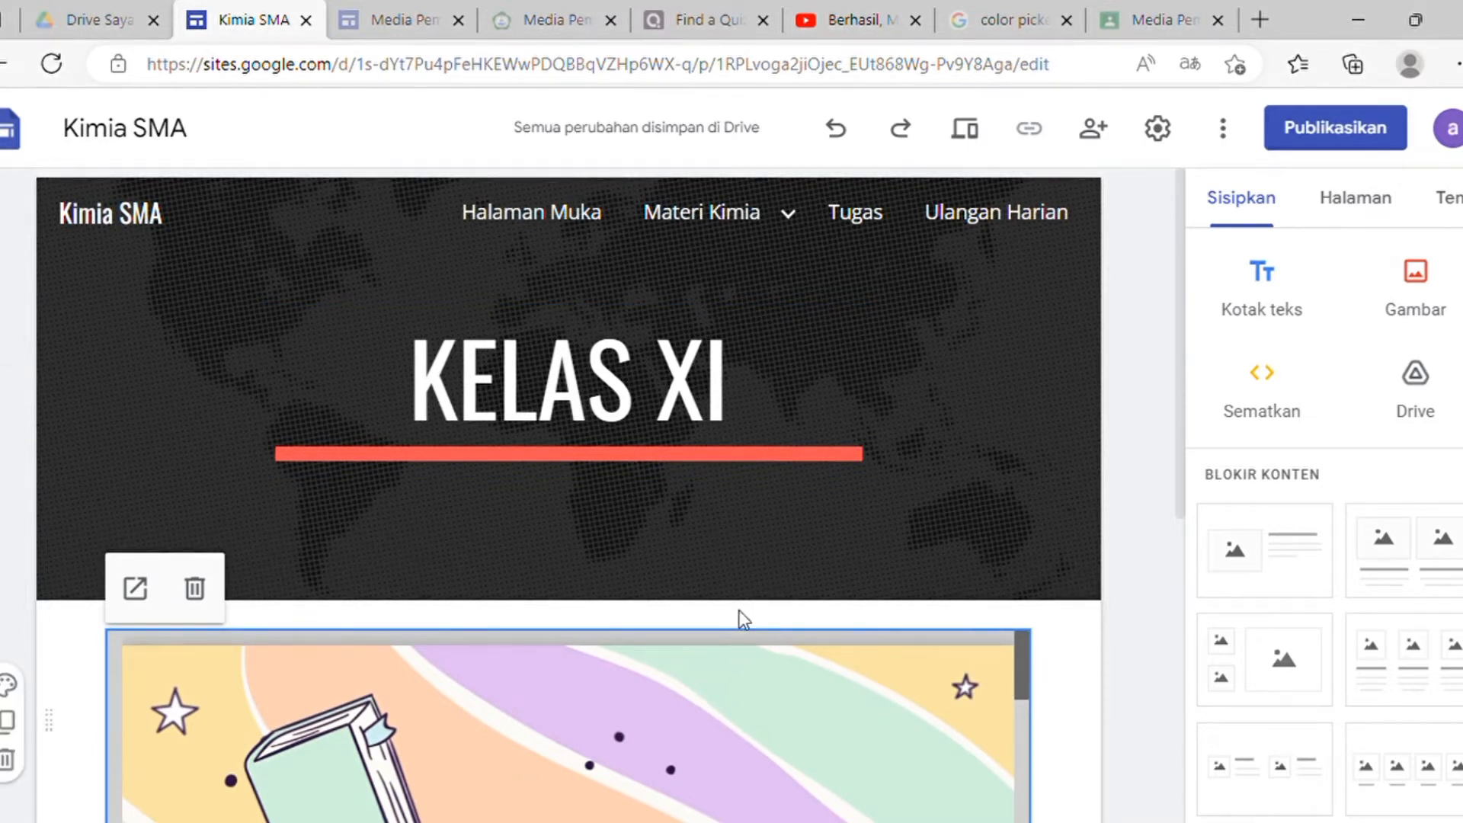
Step: On the Tugas page, add text 'Anda dapat melihat tugas untuk materi 1 pada link Google Classroom berikut ini.' with Google Classroom italic
left_click(884, 236)
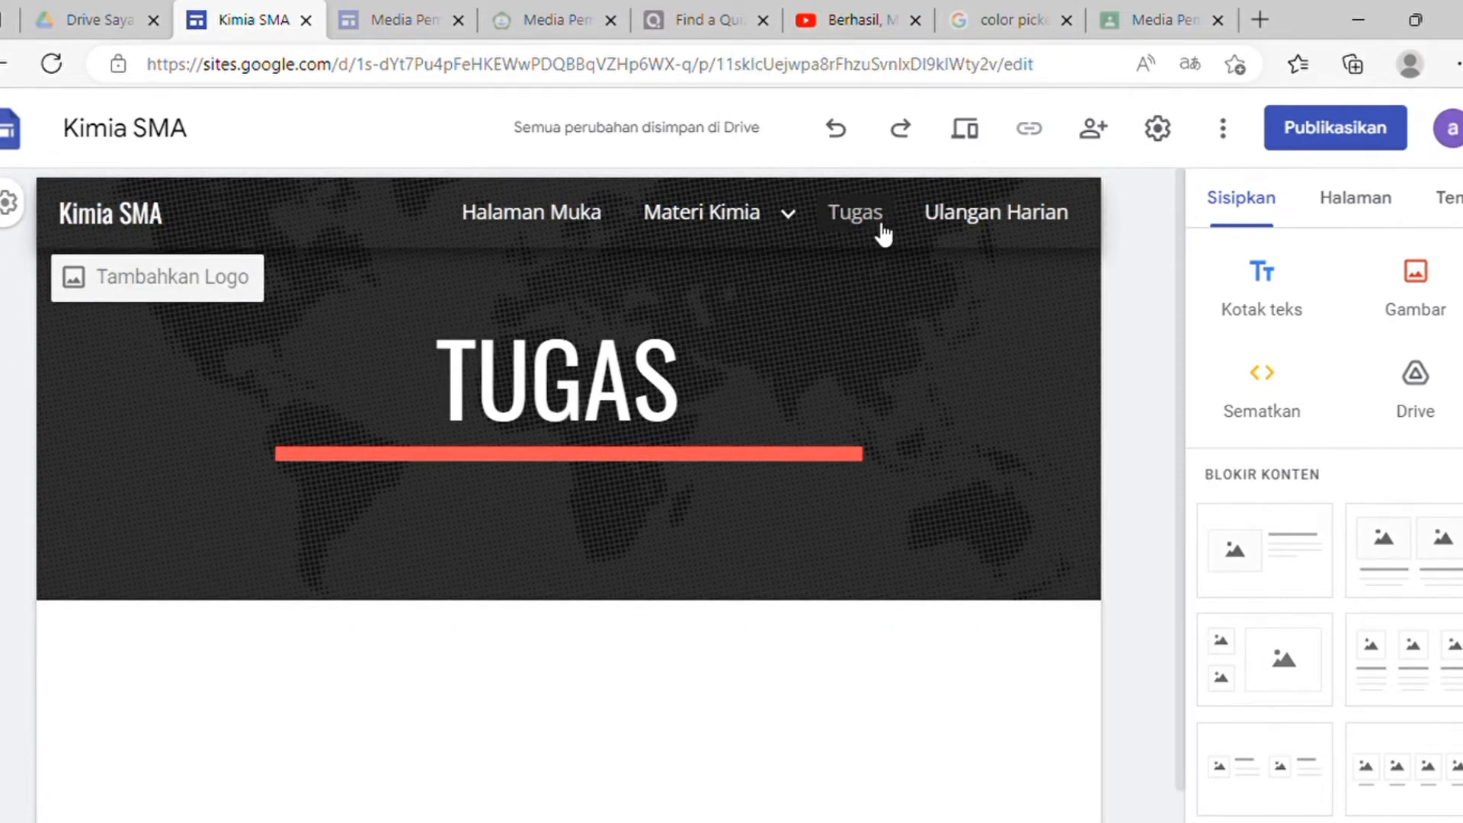
scroll(658, 552, "down", 1)
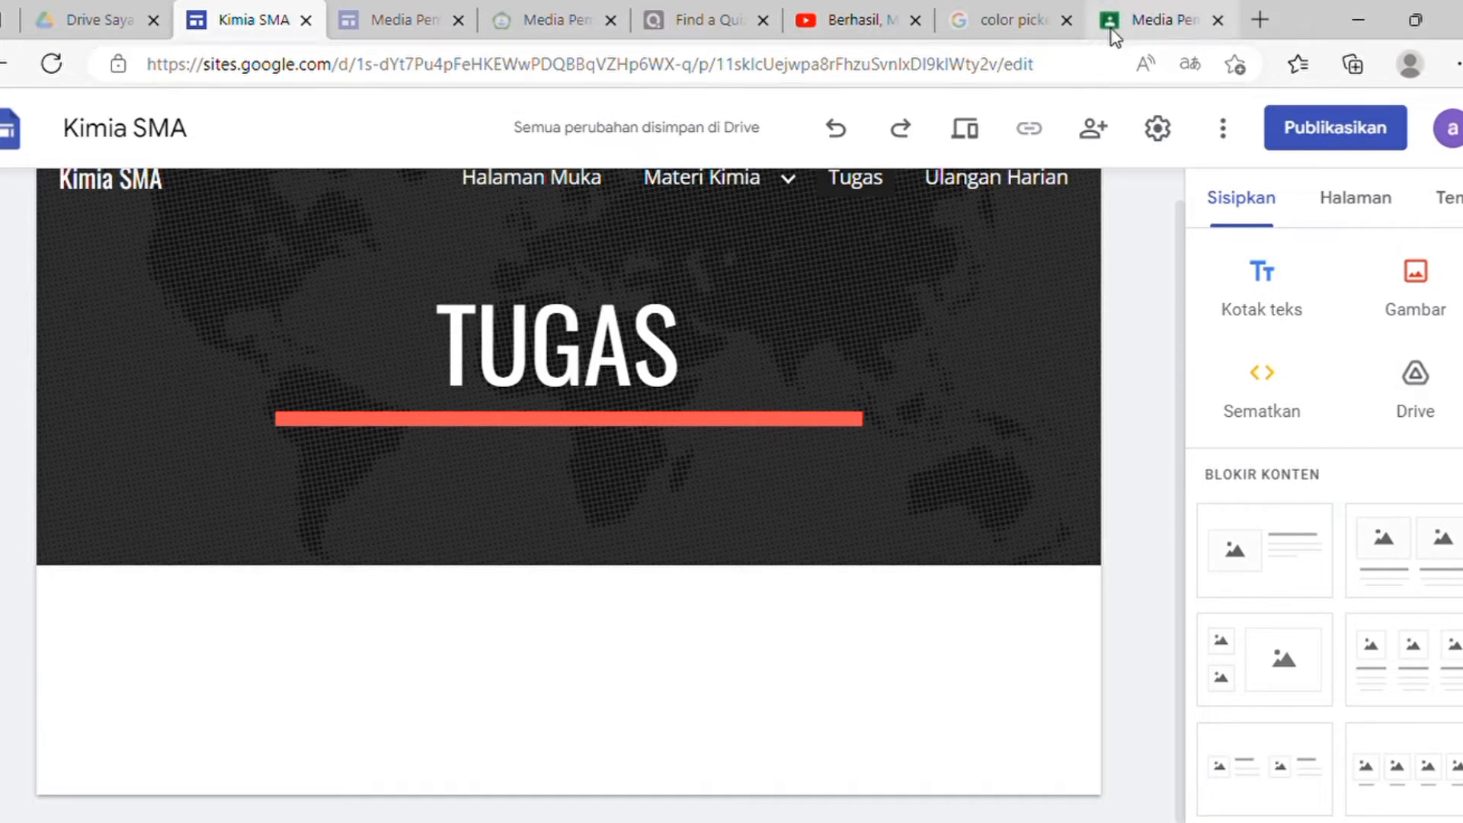
left_click(1260, 290)
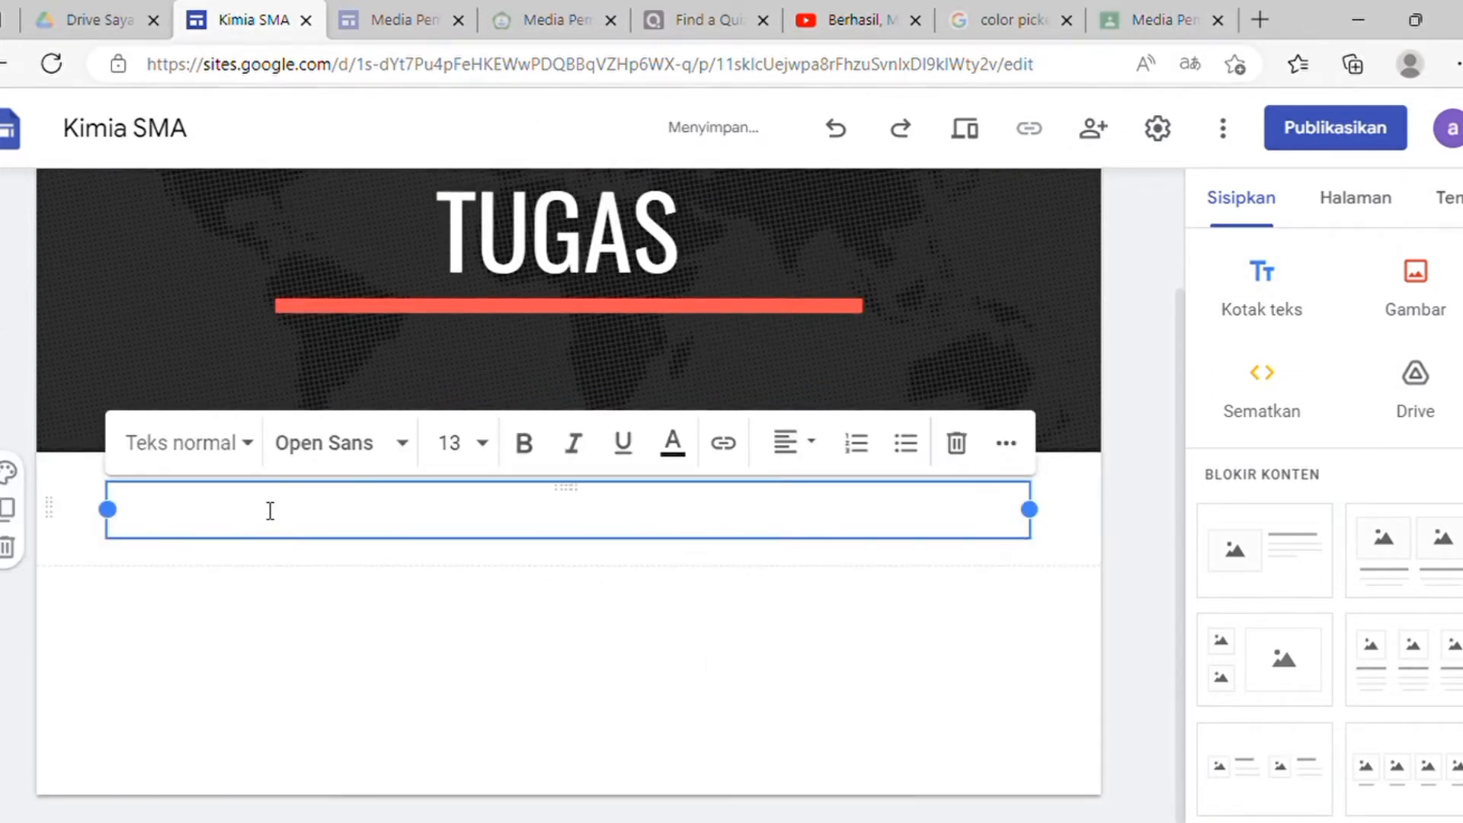
type("Anda d")
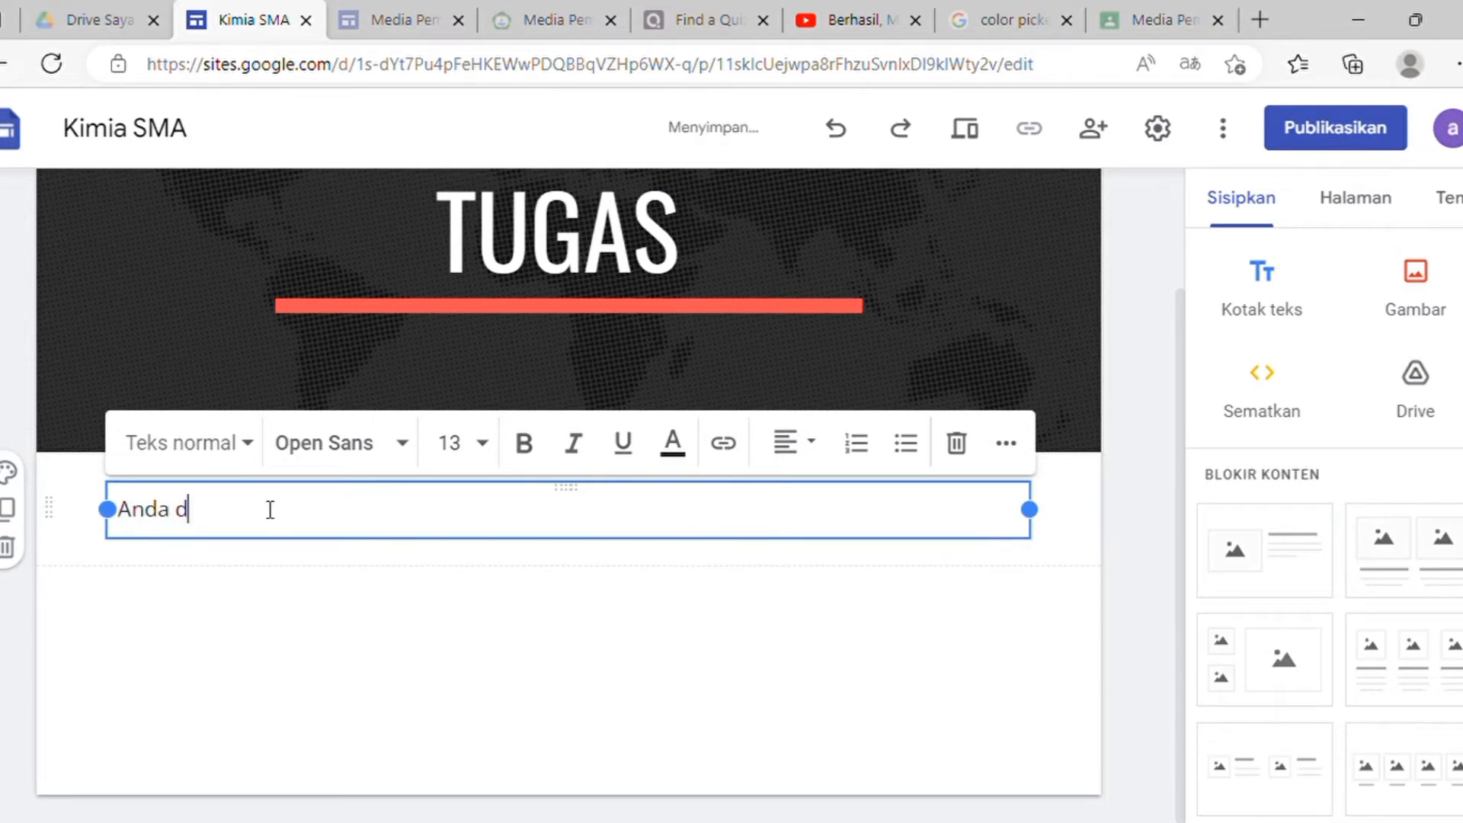
type("apat melihat tugas")
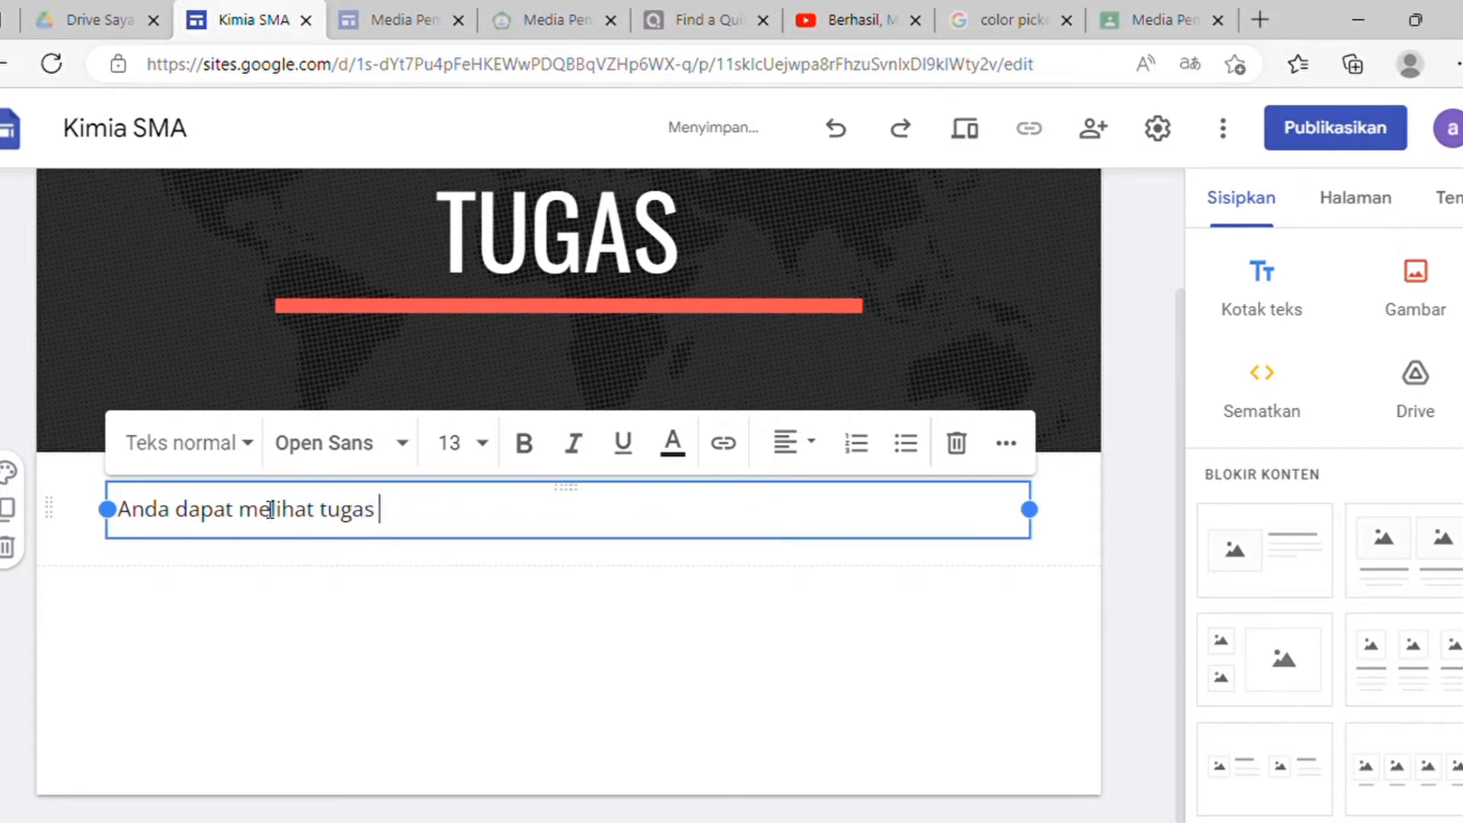
type(" untuk mat")
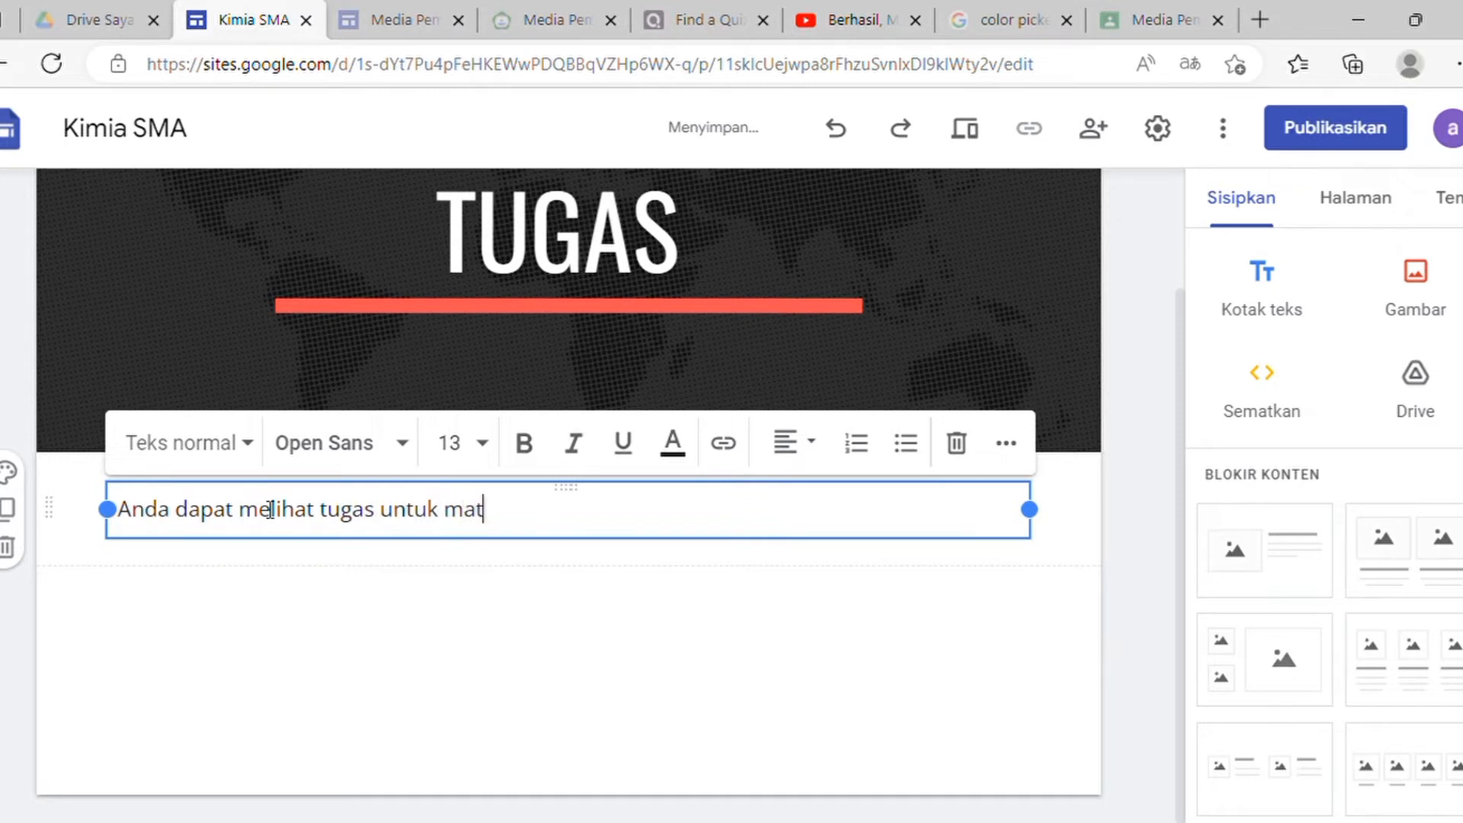
type("eri 1")
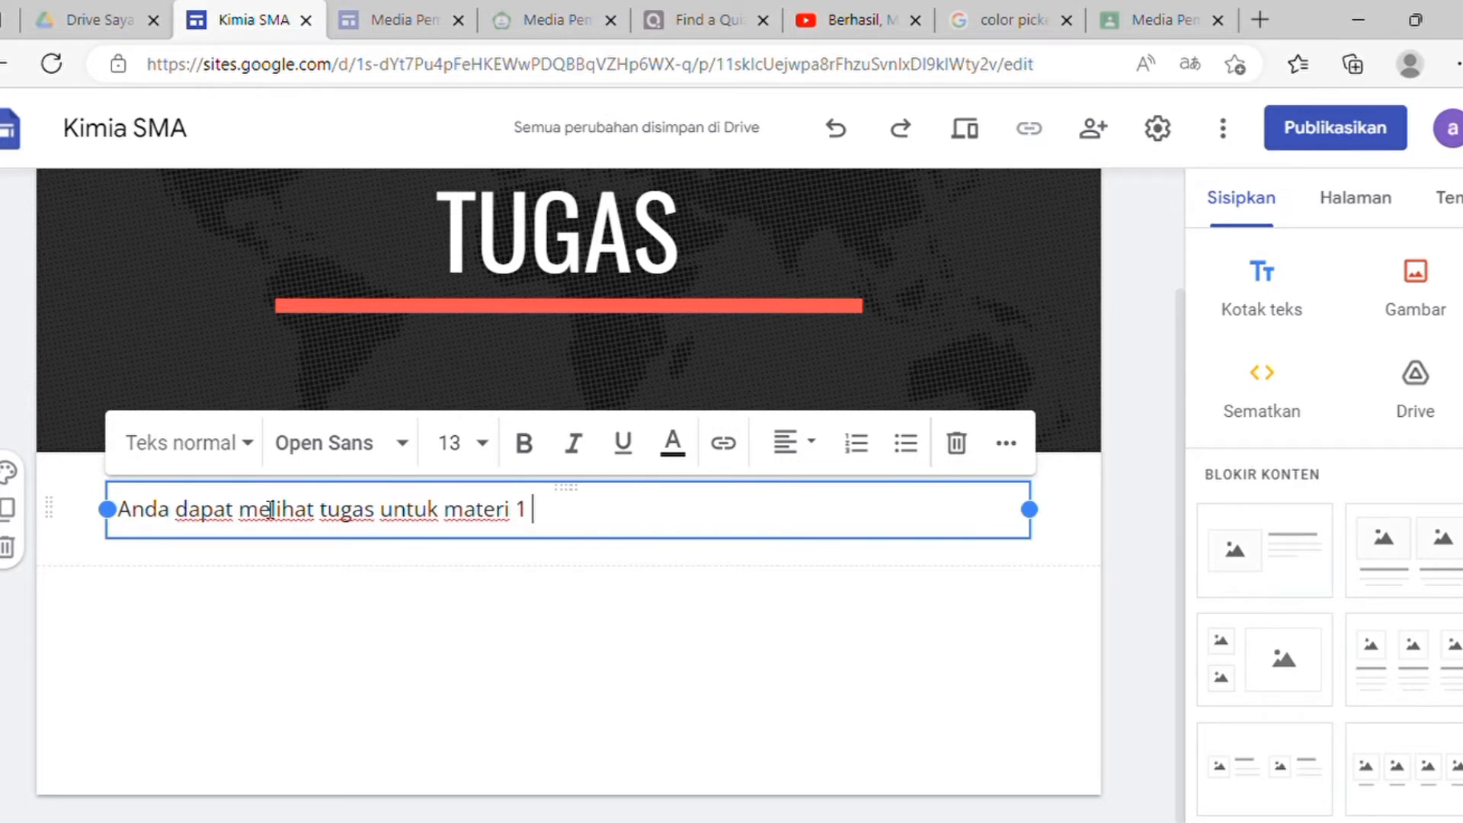
type("d")
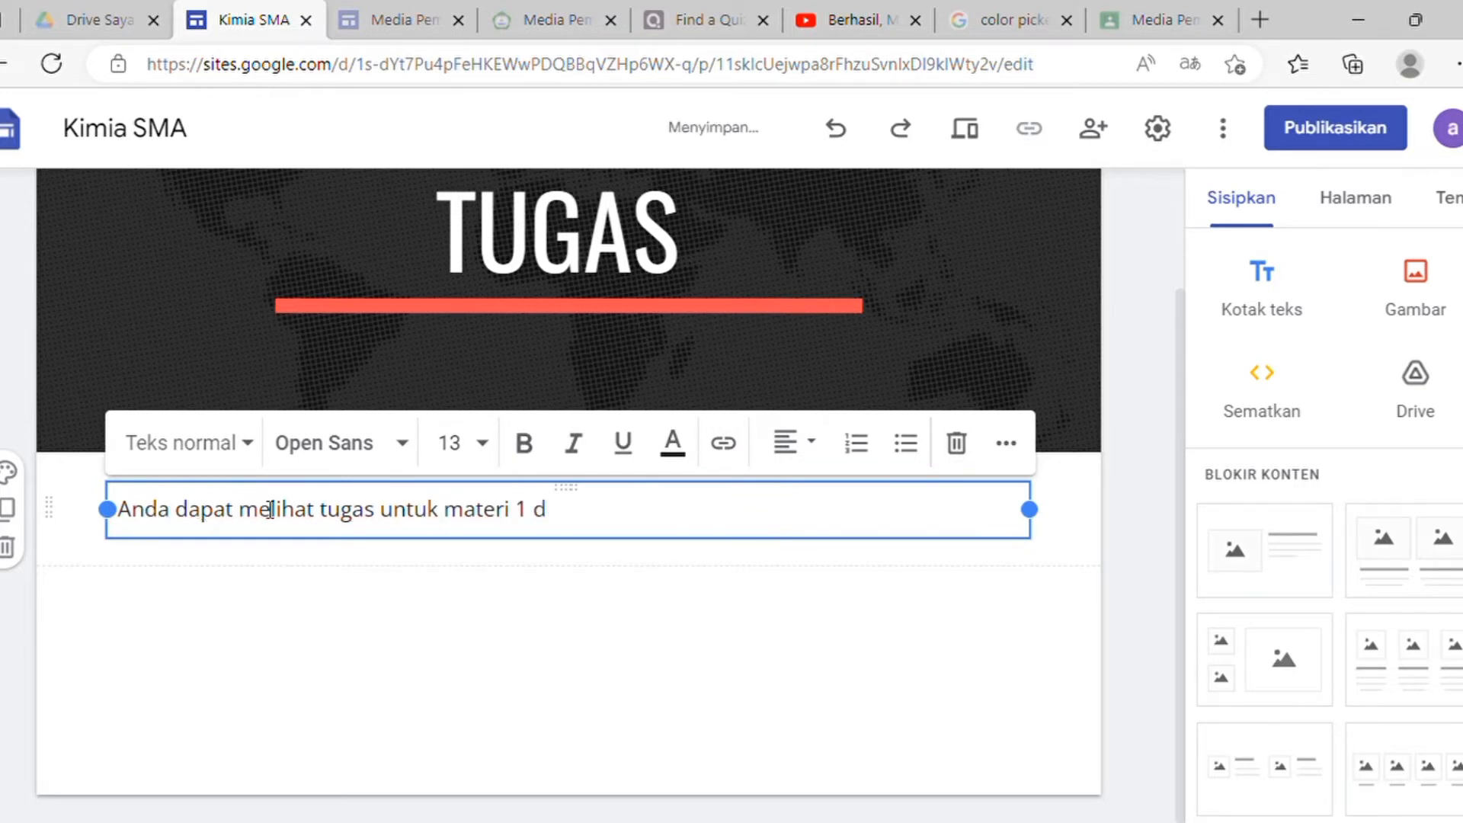
key("BackSpace")
type("pada link")
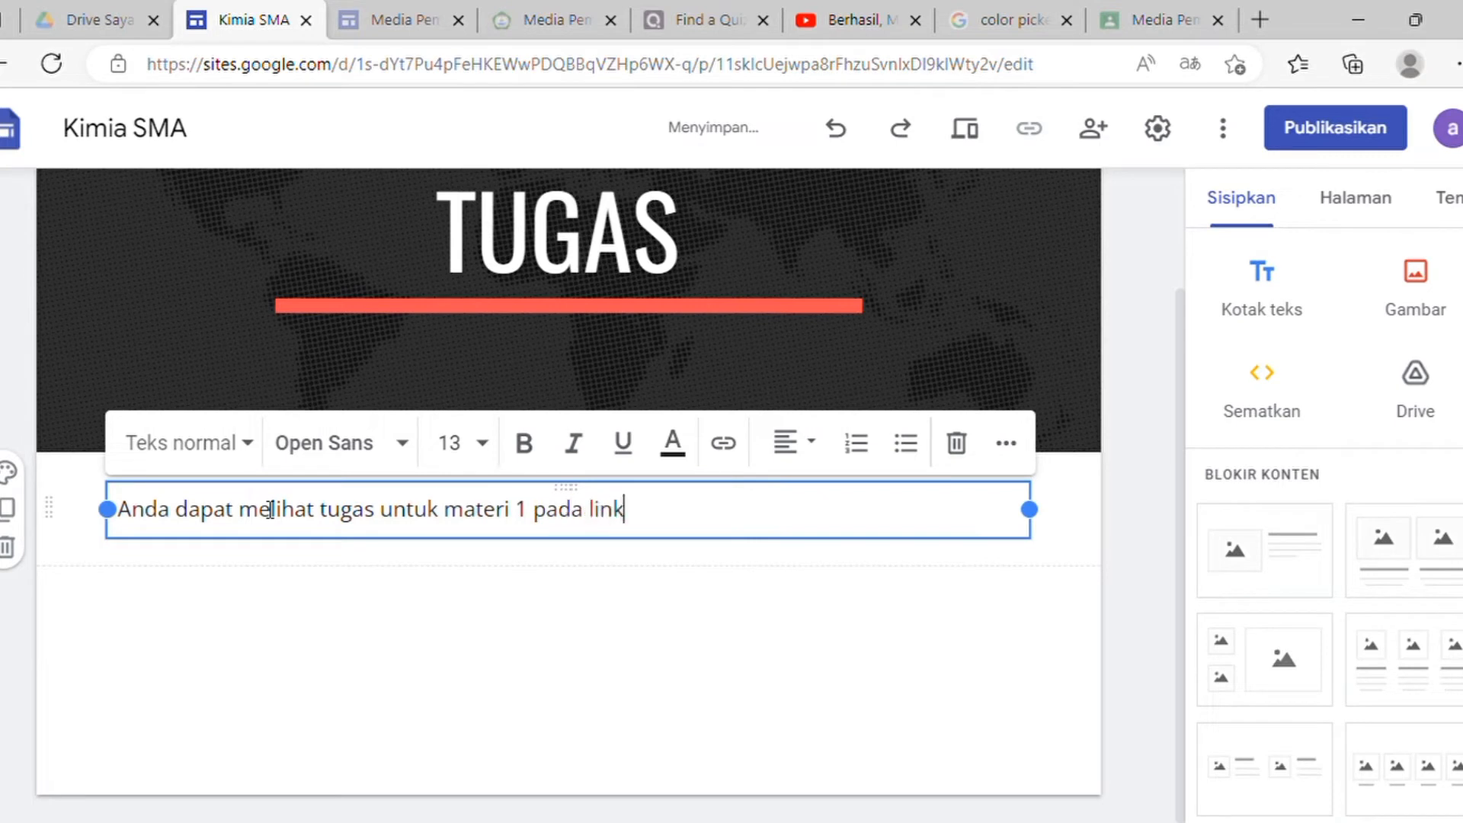
key("ctrl+i")
type("Google")
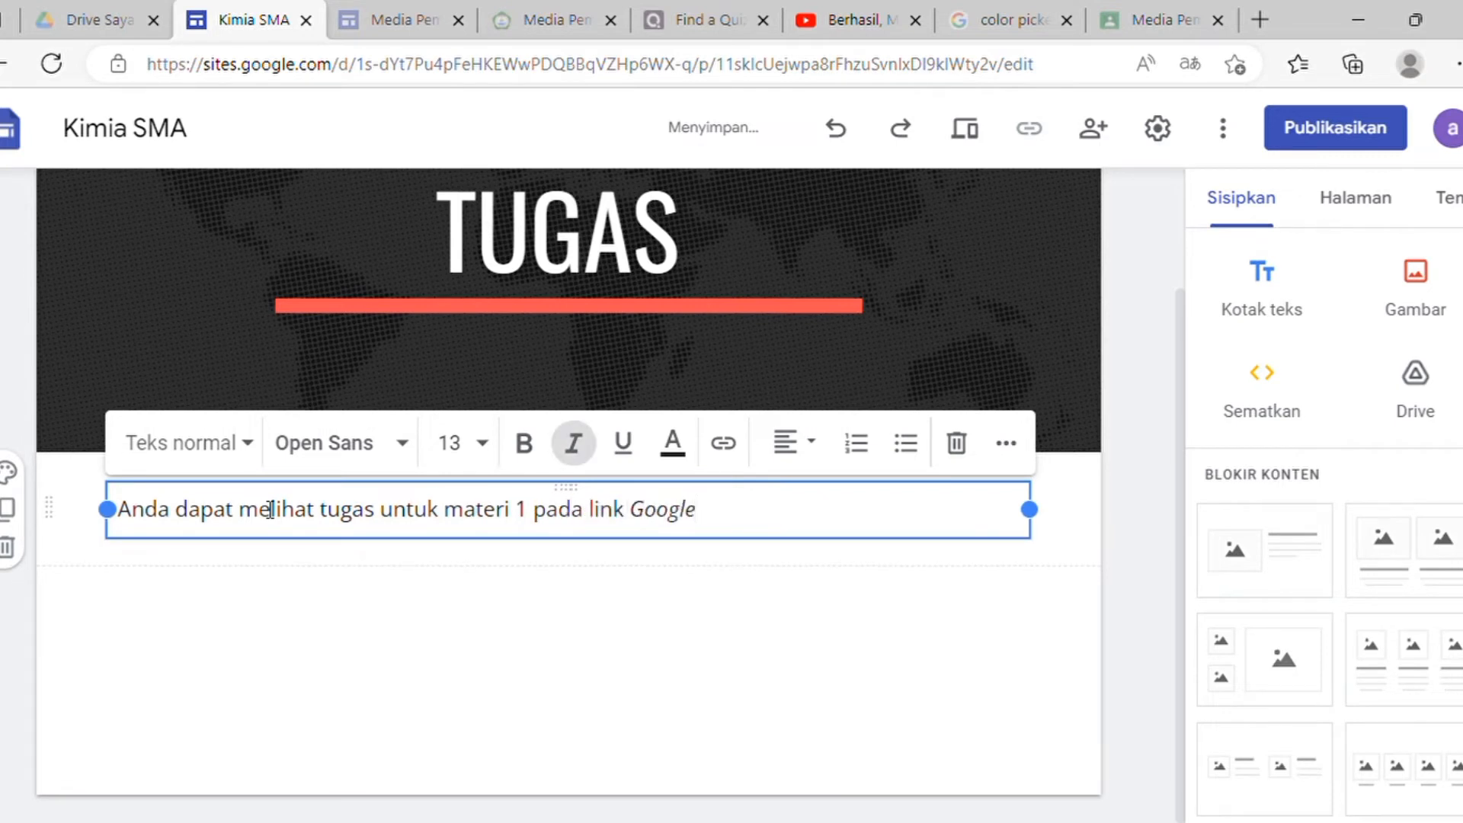
type(" Classroom")
key("ctrl+i")
type("b")
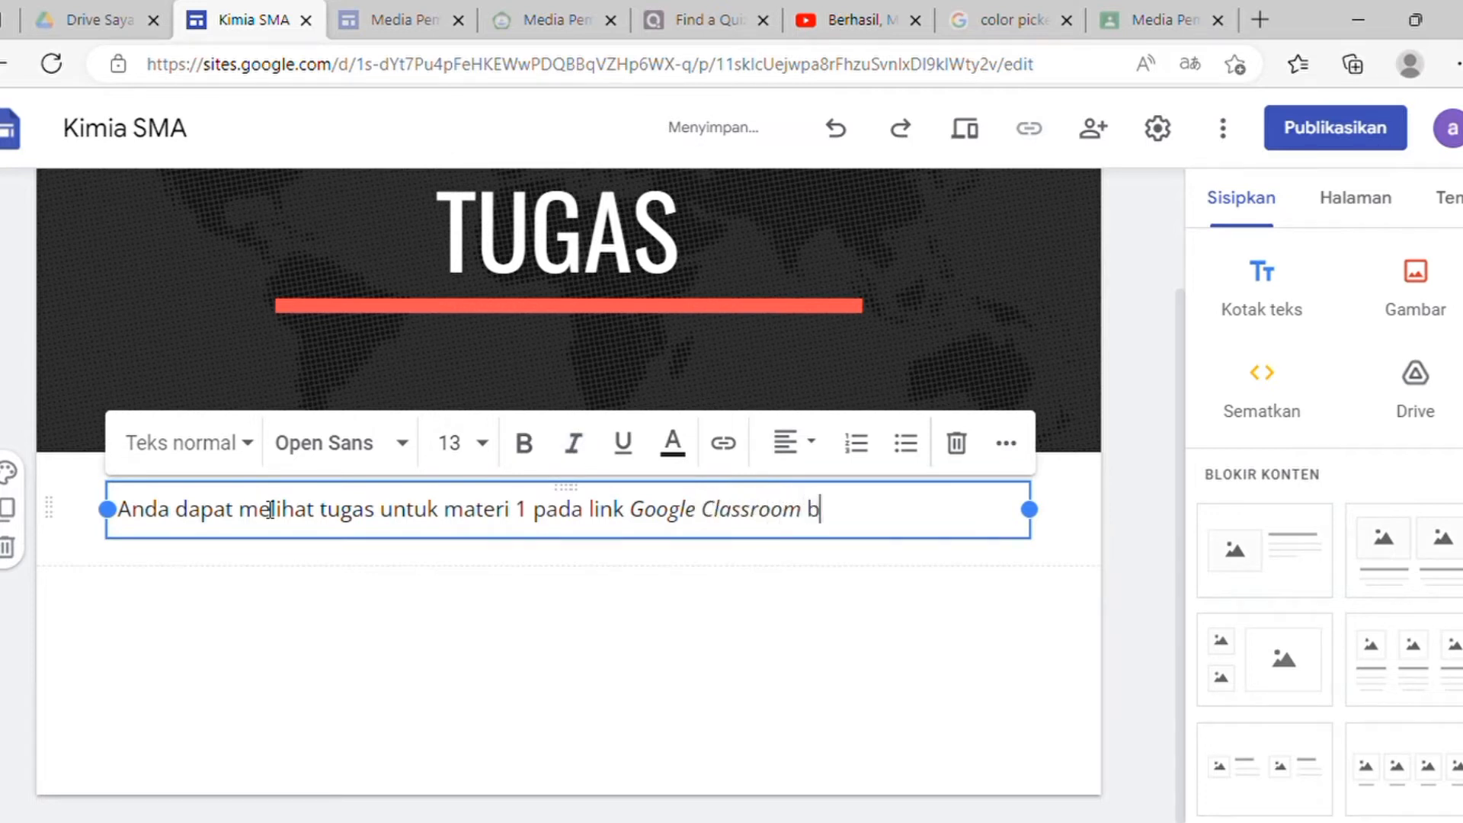
type("erikut ini.")
Step: Add a 'klik disini' line and an italic 'Google Classroom' line below it
key("Return")
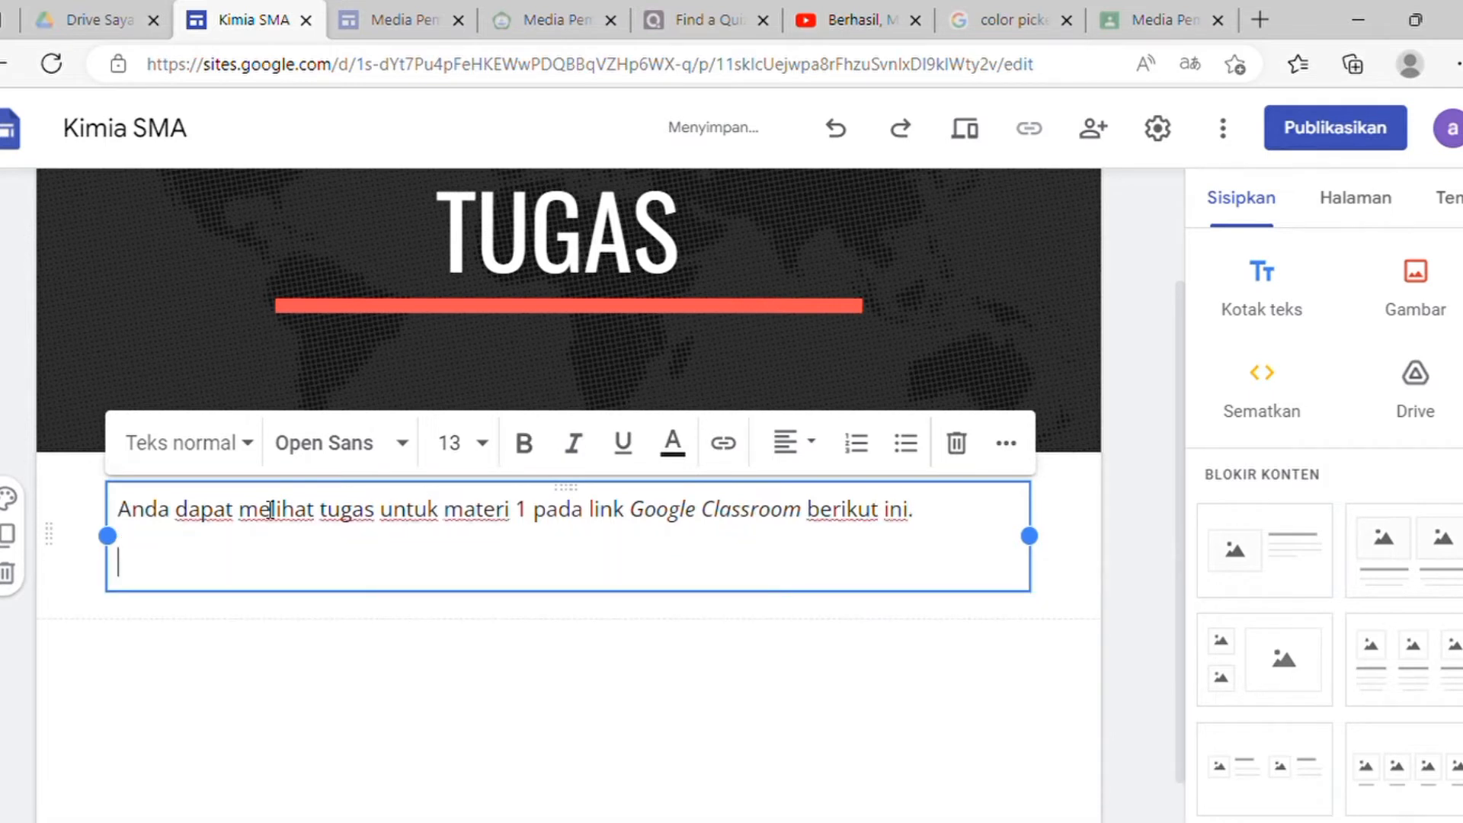
type("klik disini")
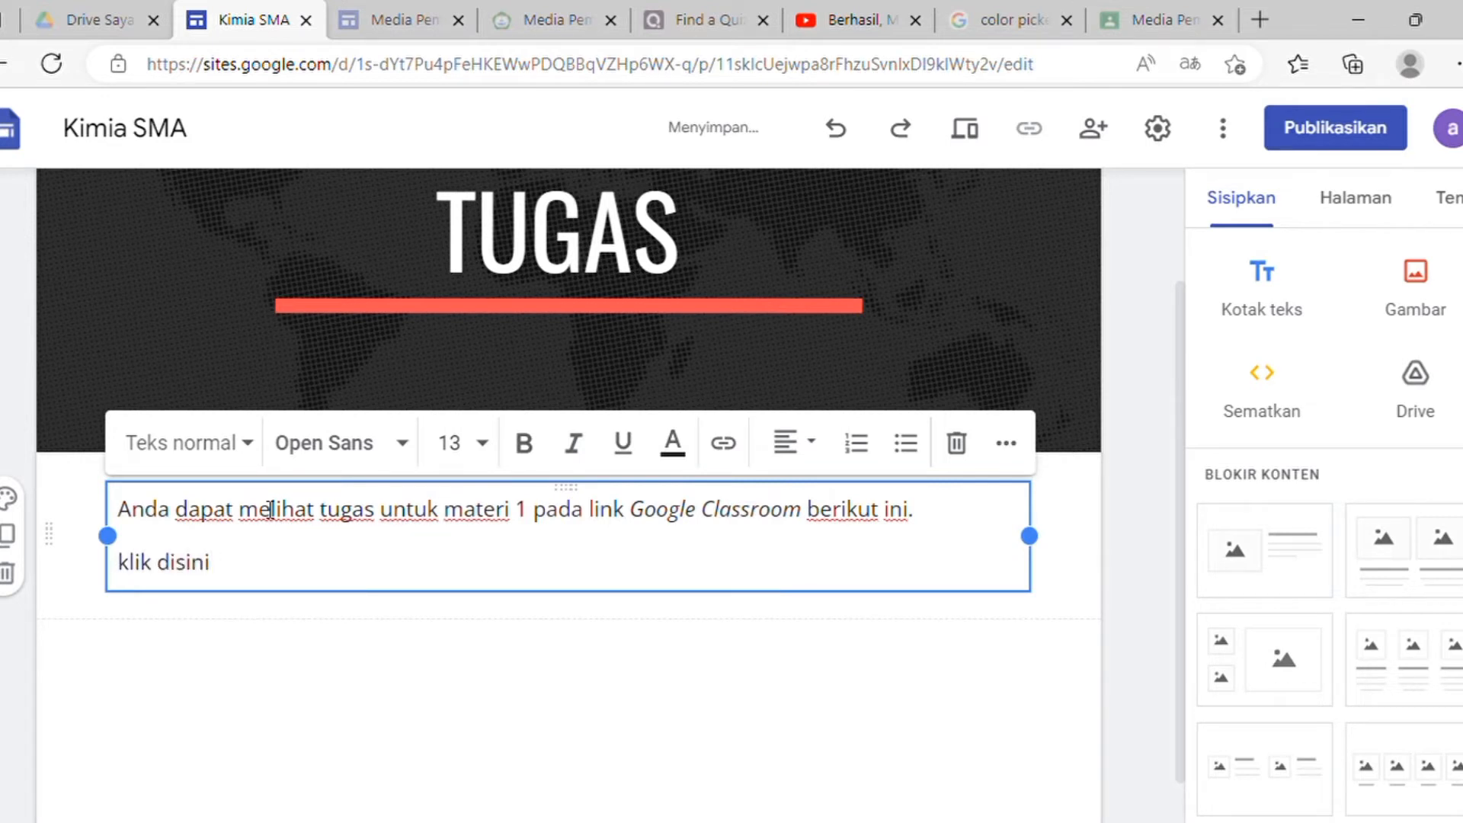
key("Return")
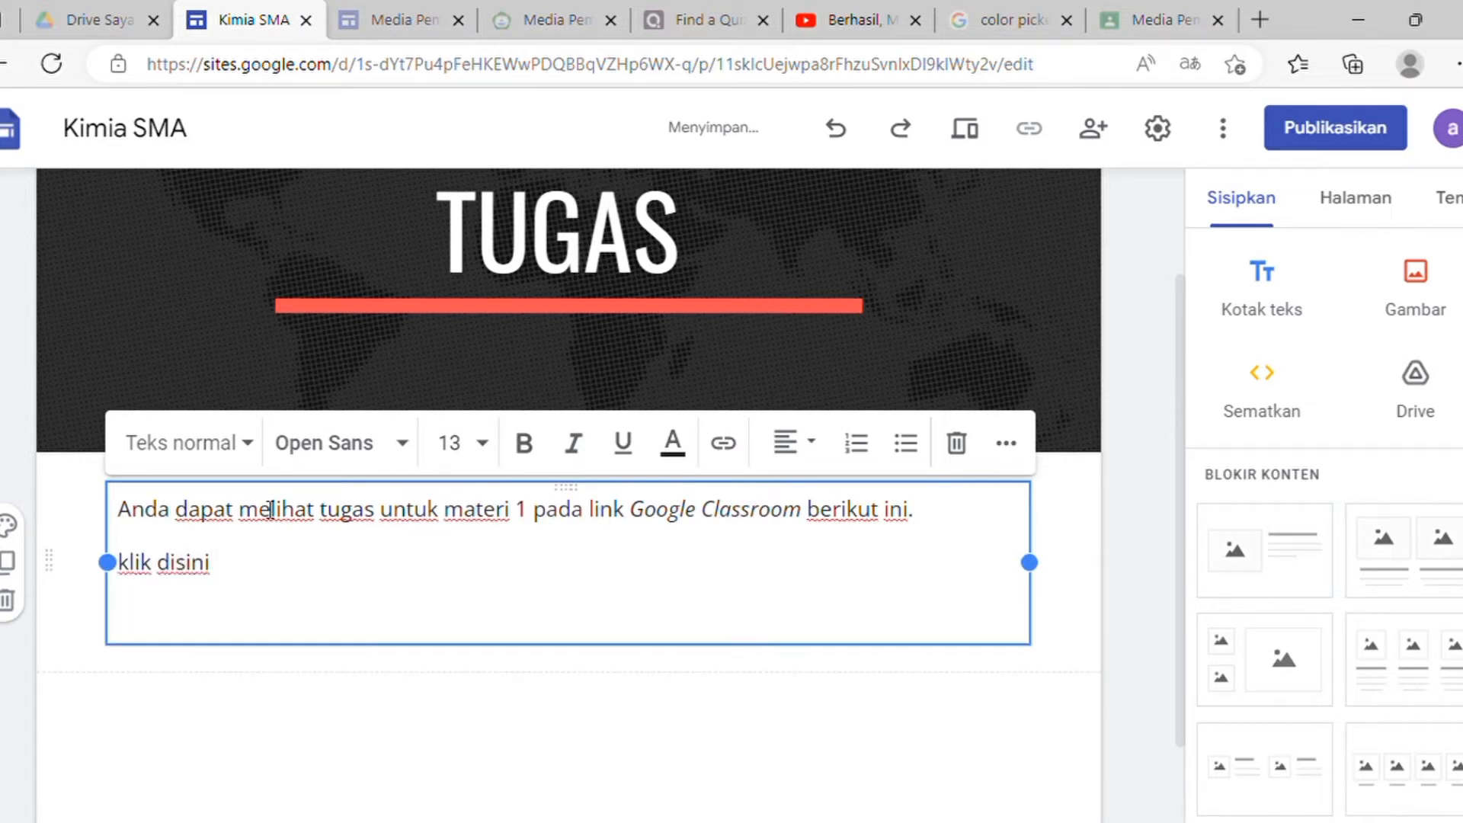
type("G")
key("BackSpace")
key("ctrl+i")
type("G")
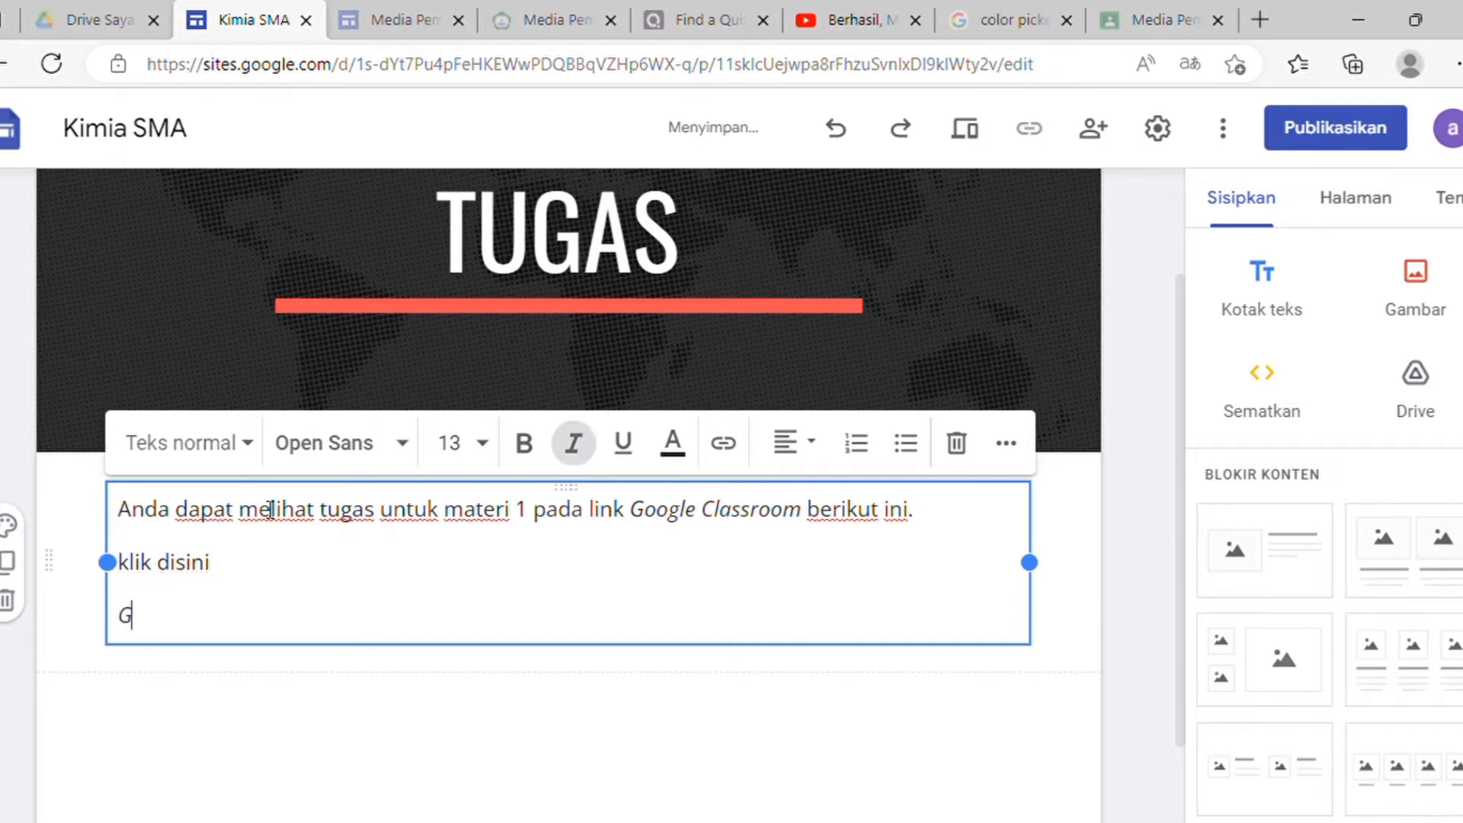
type("oogle Cla")
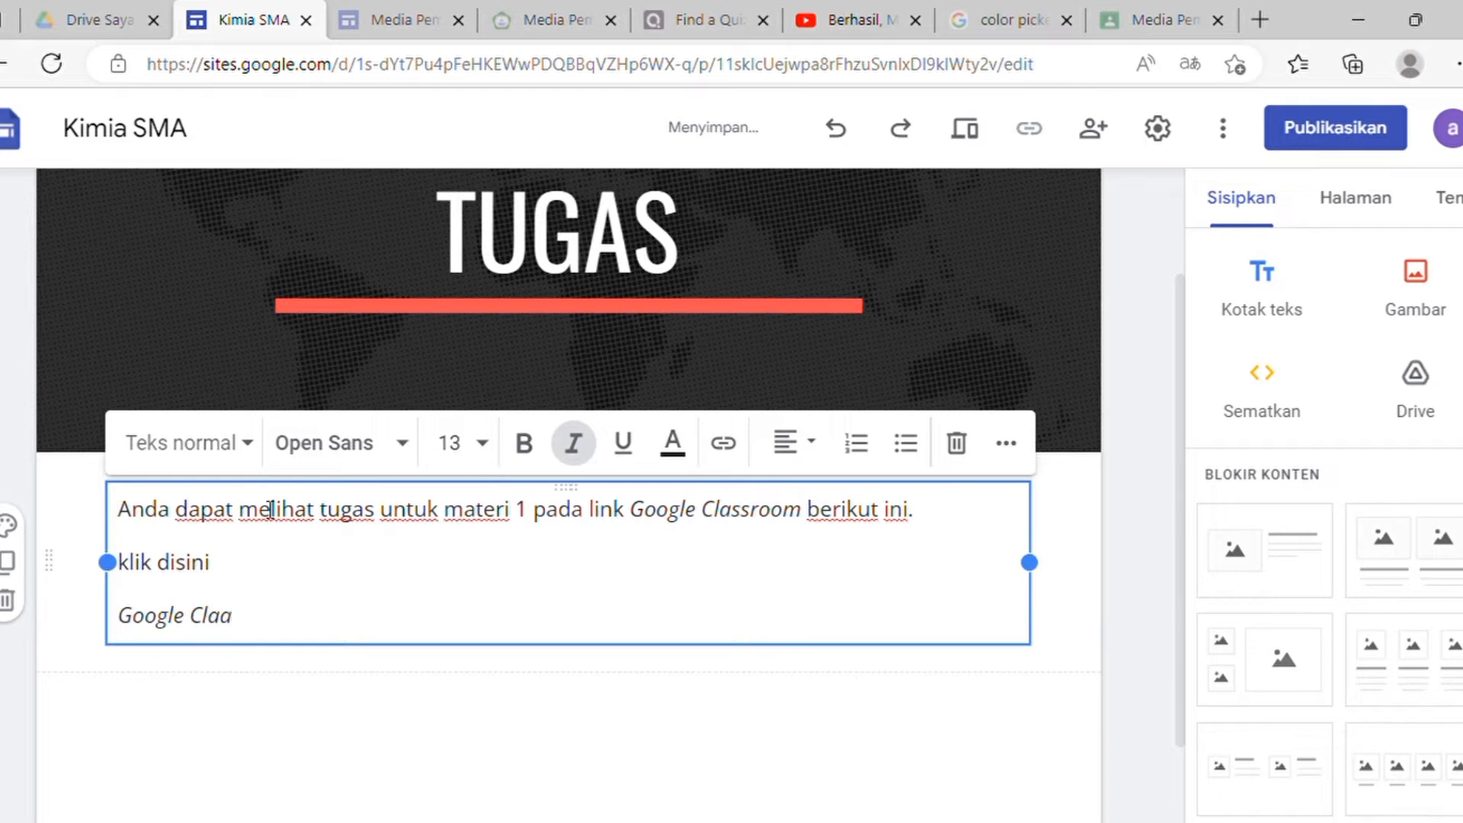
type("ssroom")
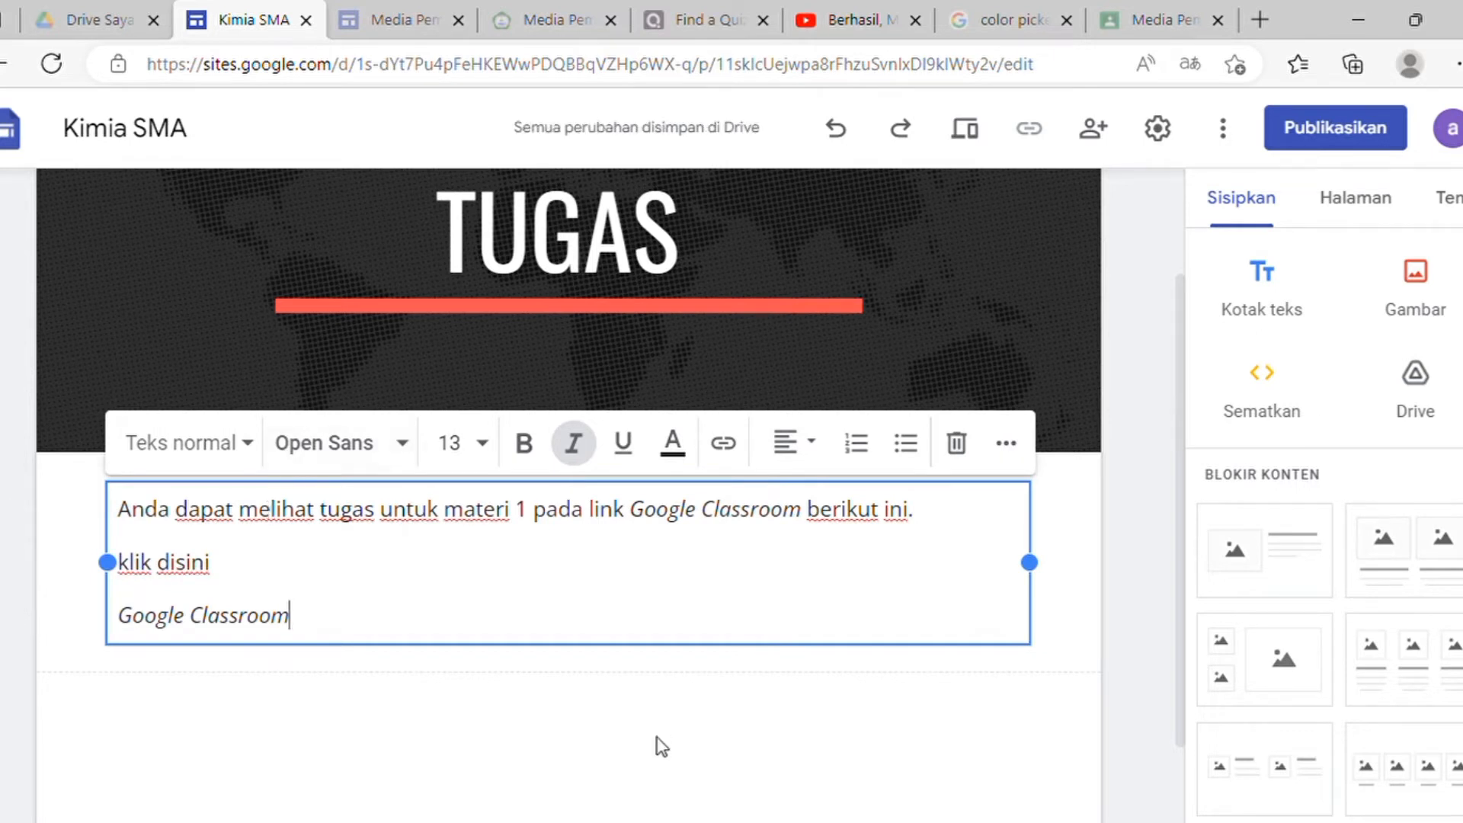
left_click(544, 697)
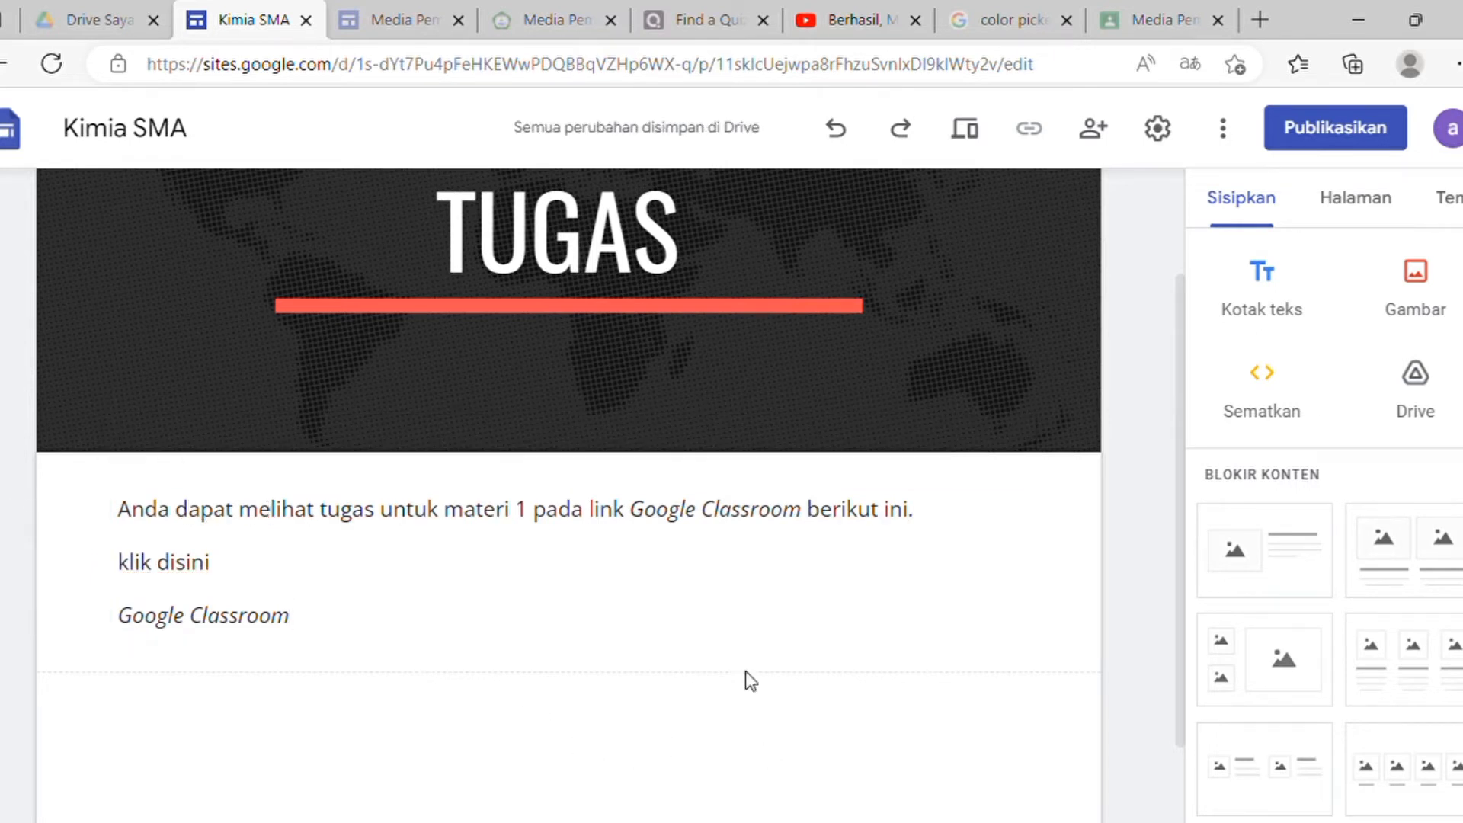
left_click(326, 583)
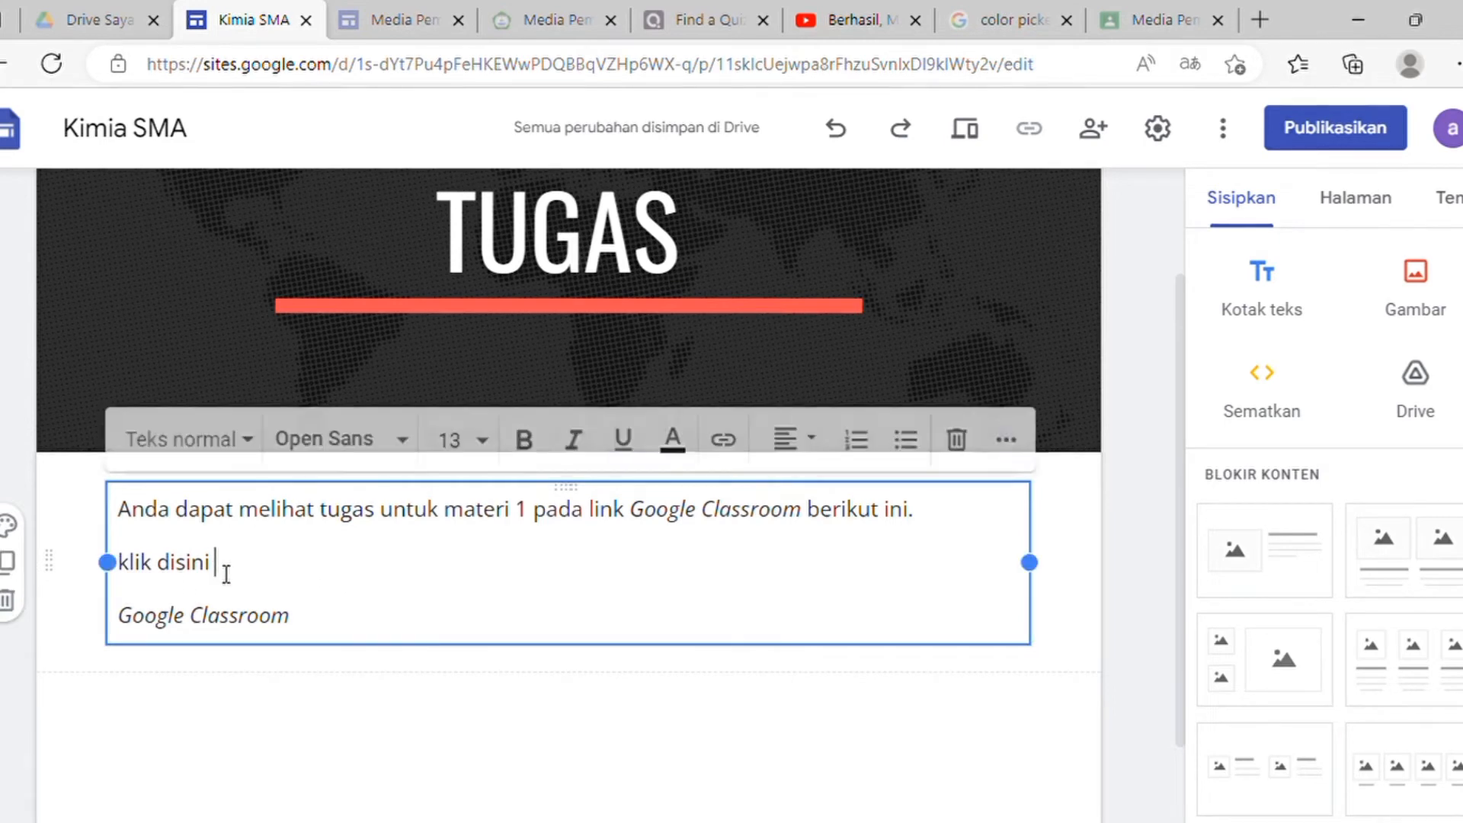
left_click_drag(227, 574, 181, 574)
left_click(281, 575)
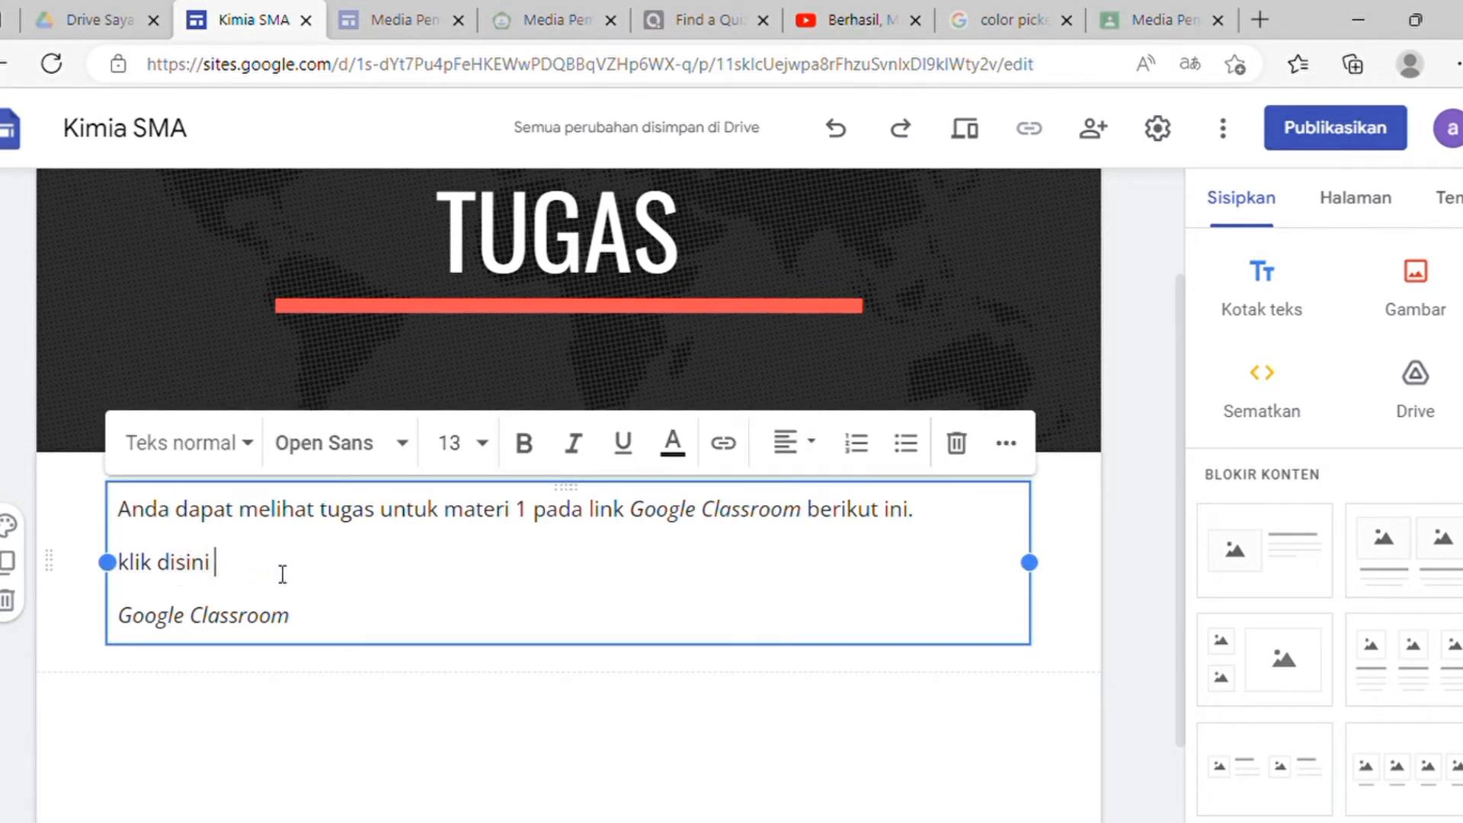
left_click(634, 699)
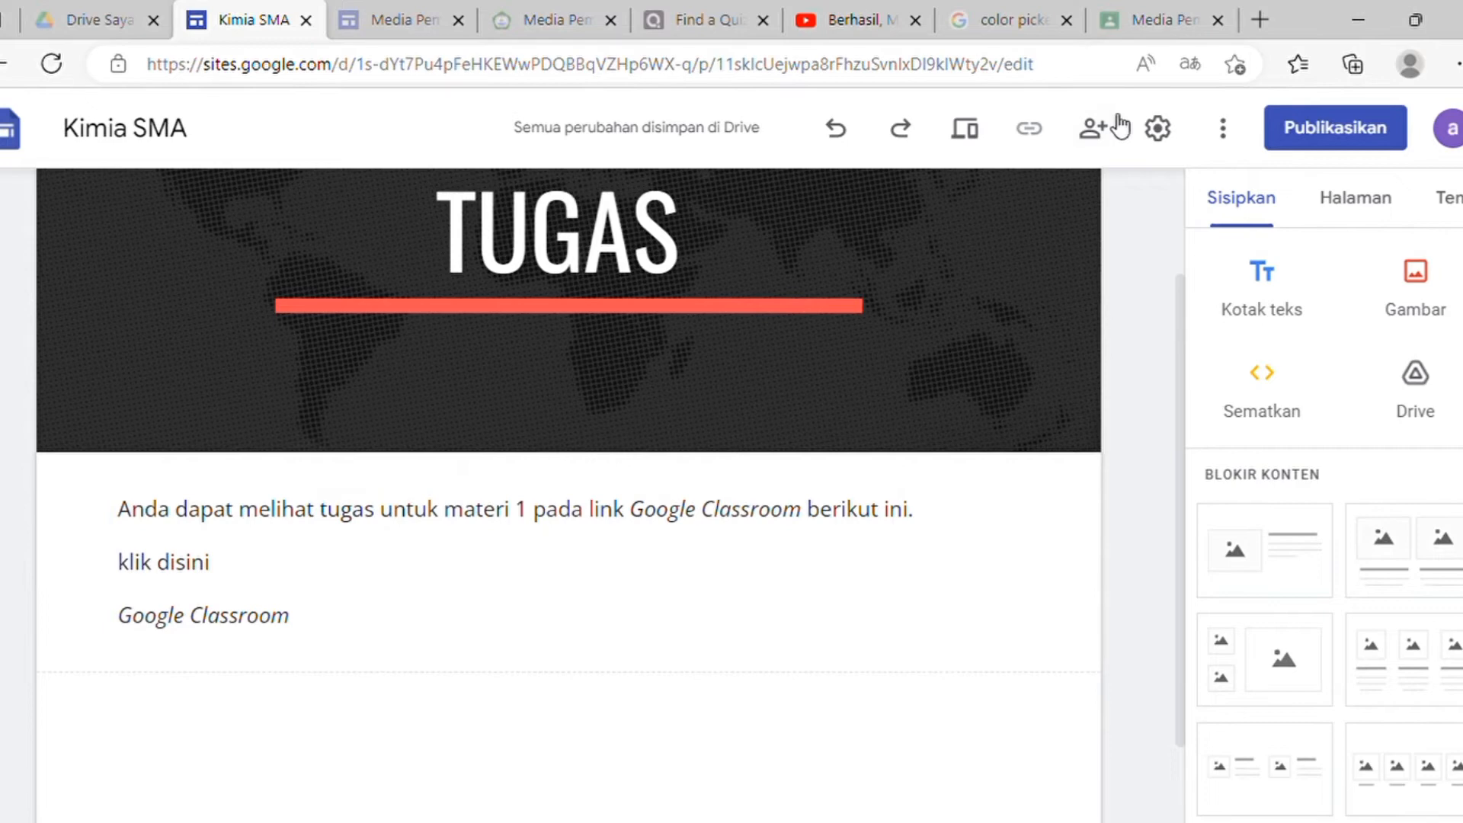
Step: Copy the Media Pembelajaran Kimia 2022 class invitation link from Classroom's class code menu
left_click(1147, 20)
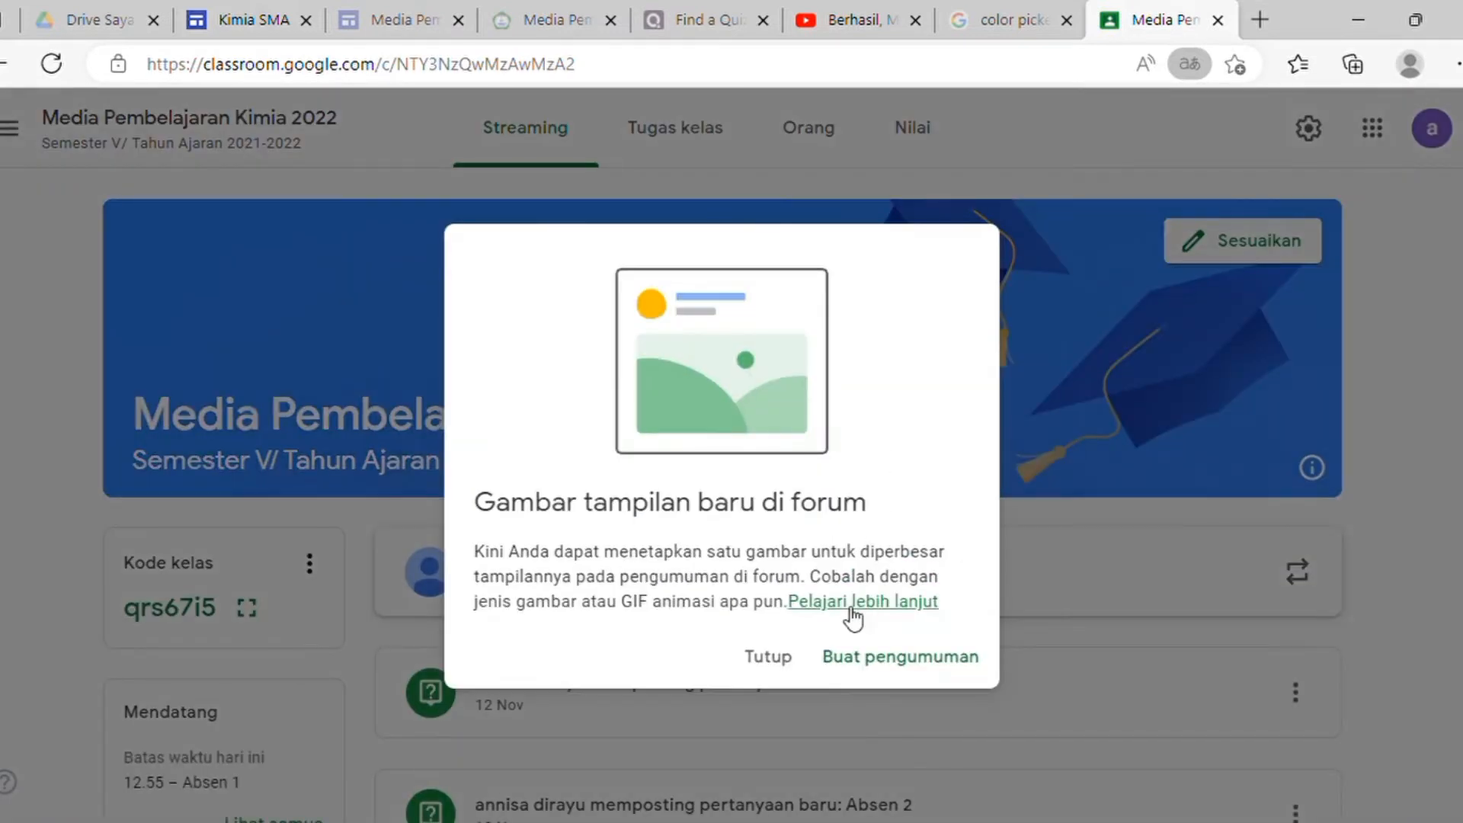
left_click(785, 660)
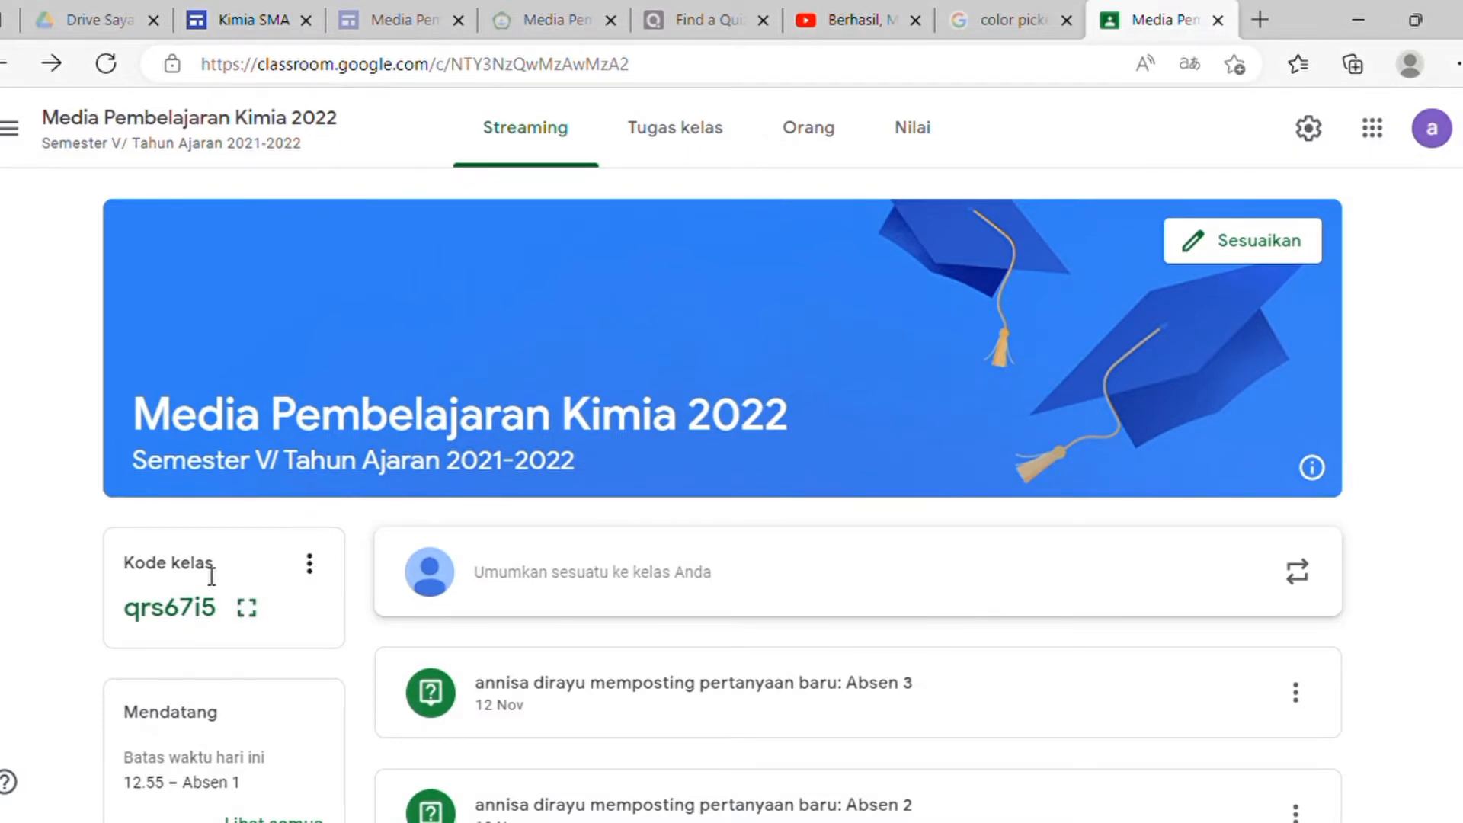
left_click(309, 565)
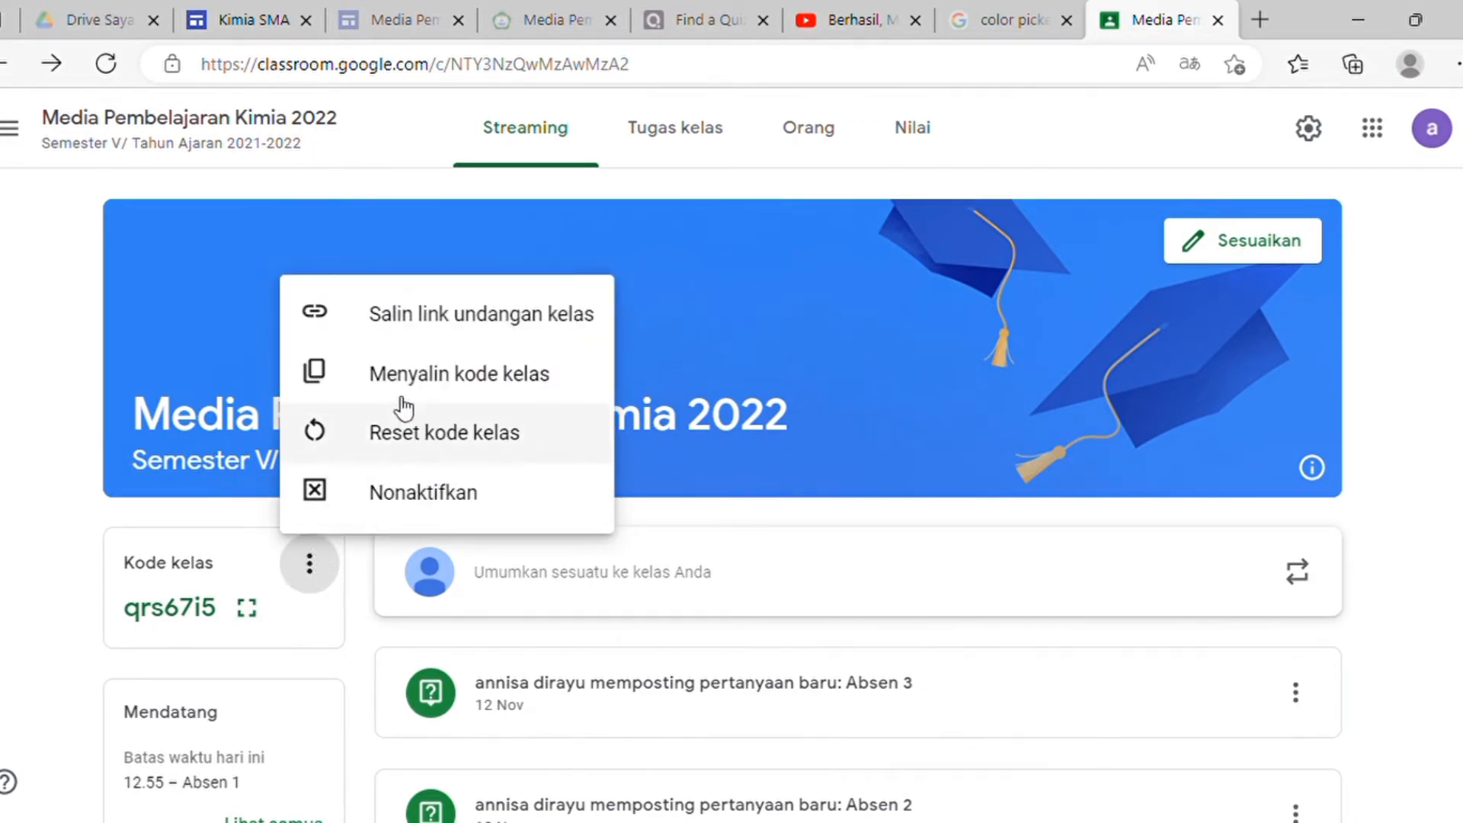
left_click(451, 329)
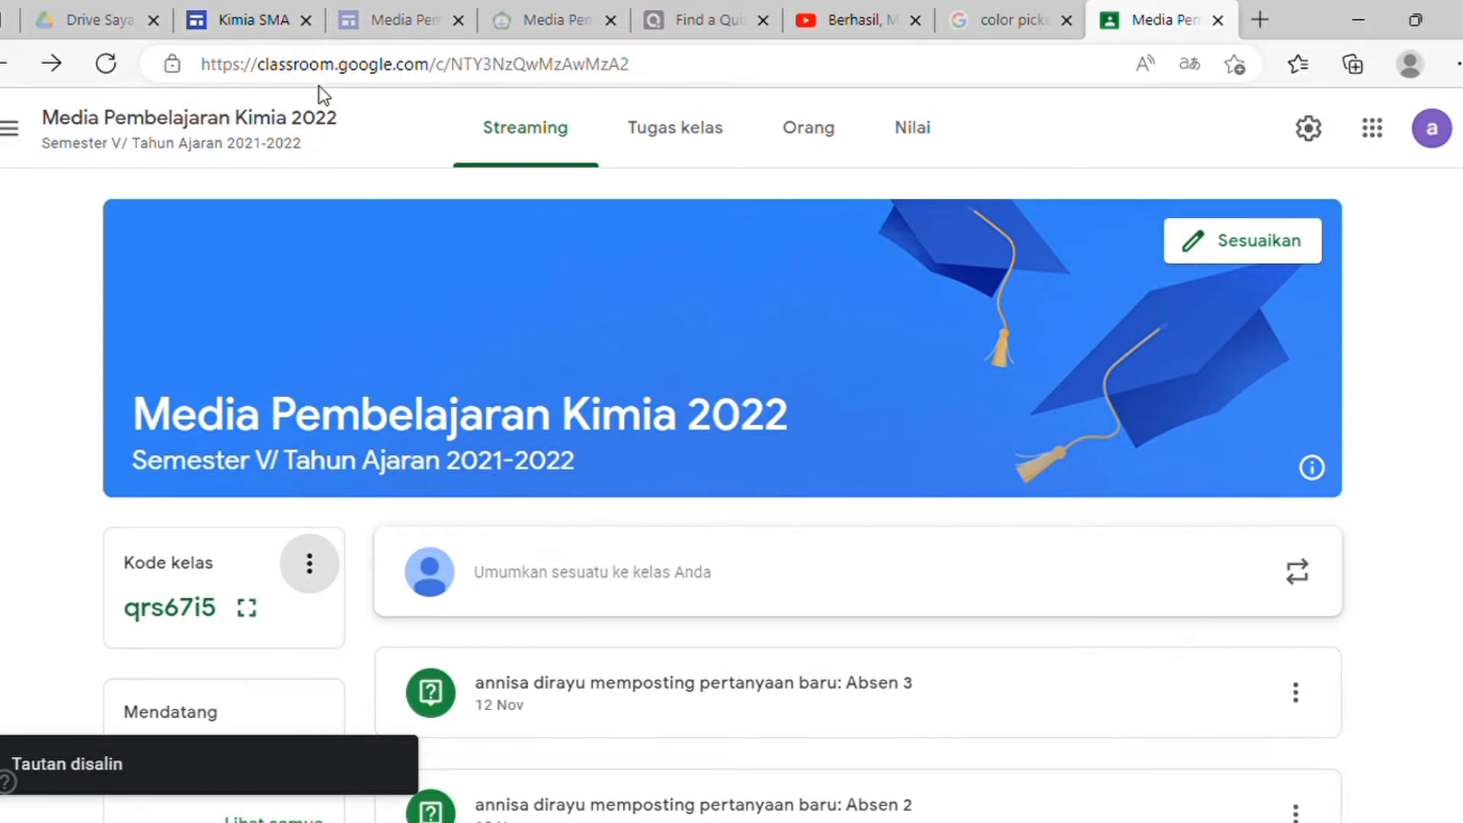
left_click(237, 17)
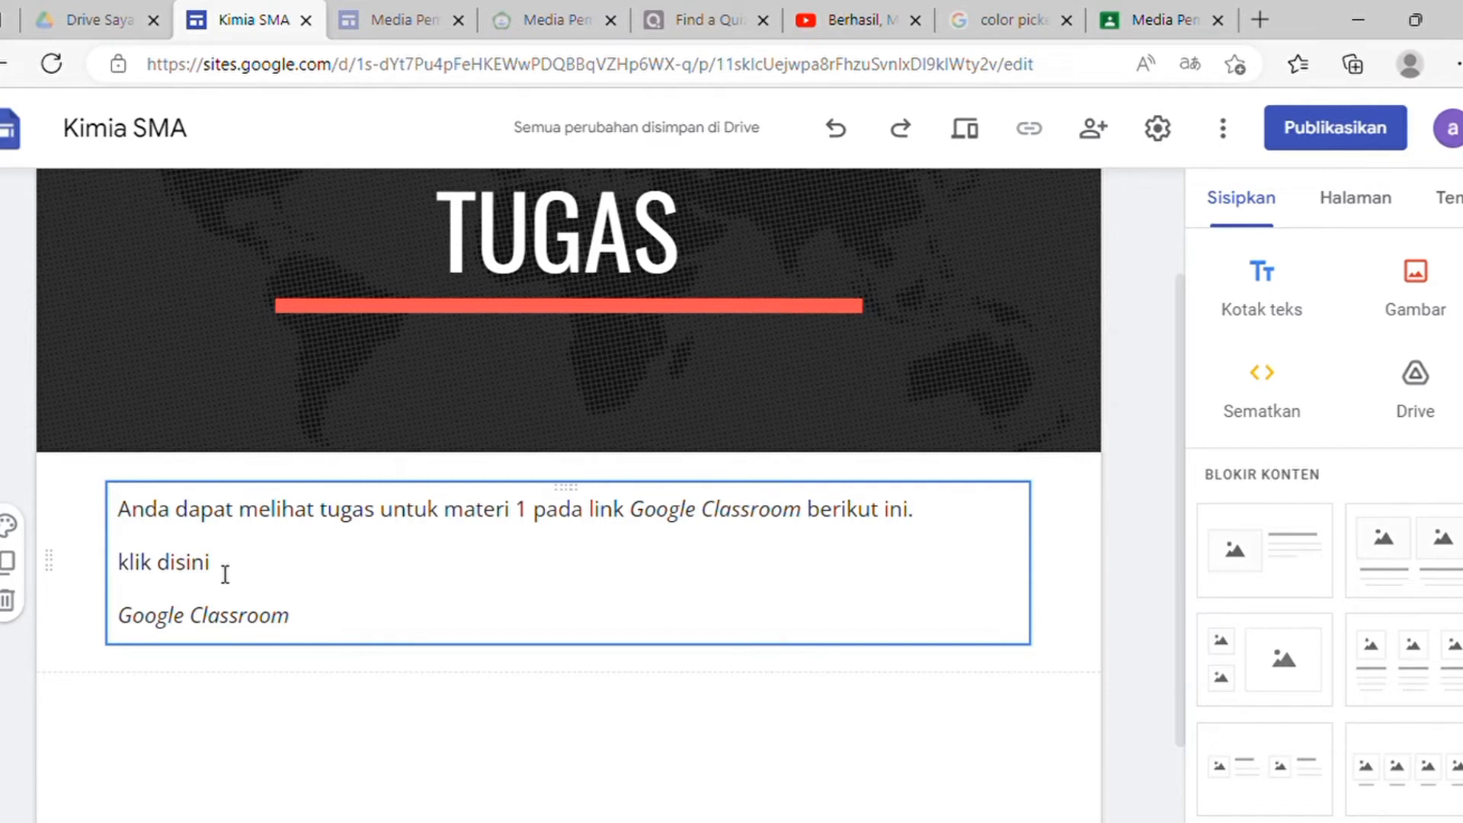
Step: Link 'klik disini' to the copied Classroom invitation URL
left_click_drag(225, 573, 122, 562)
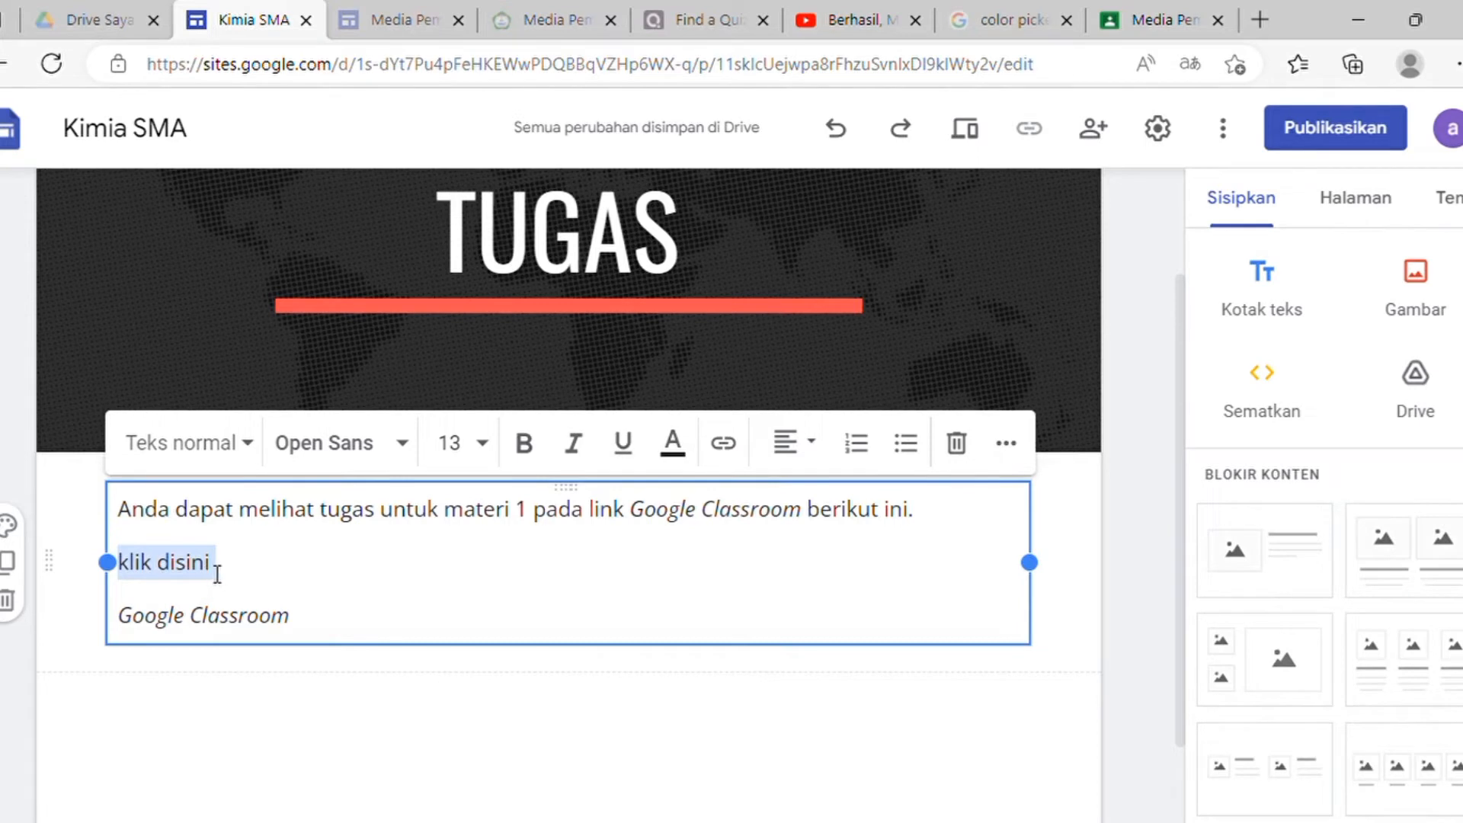
left_click(724, 448)
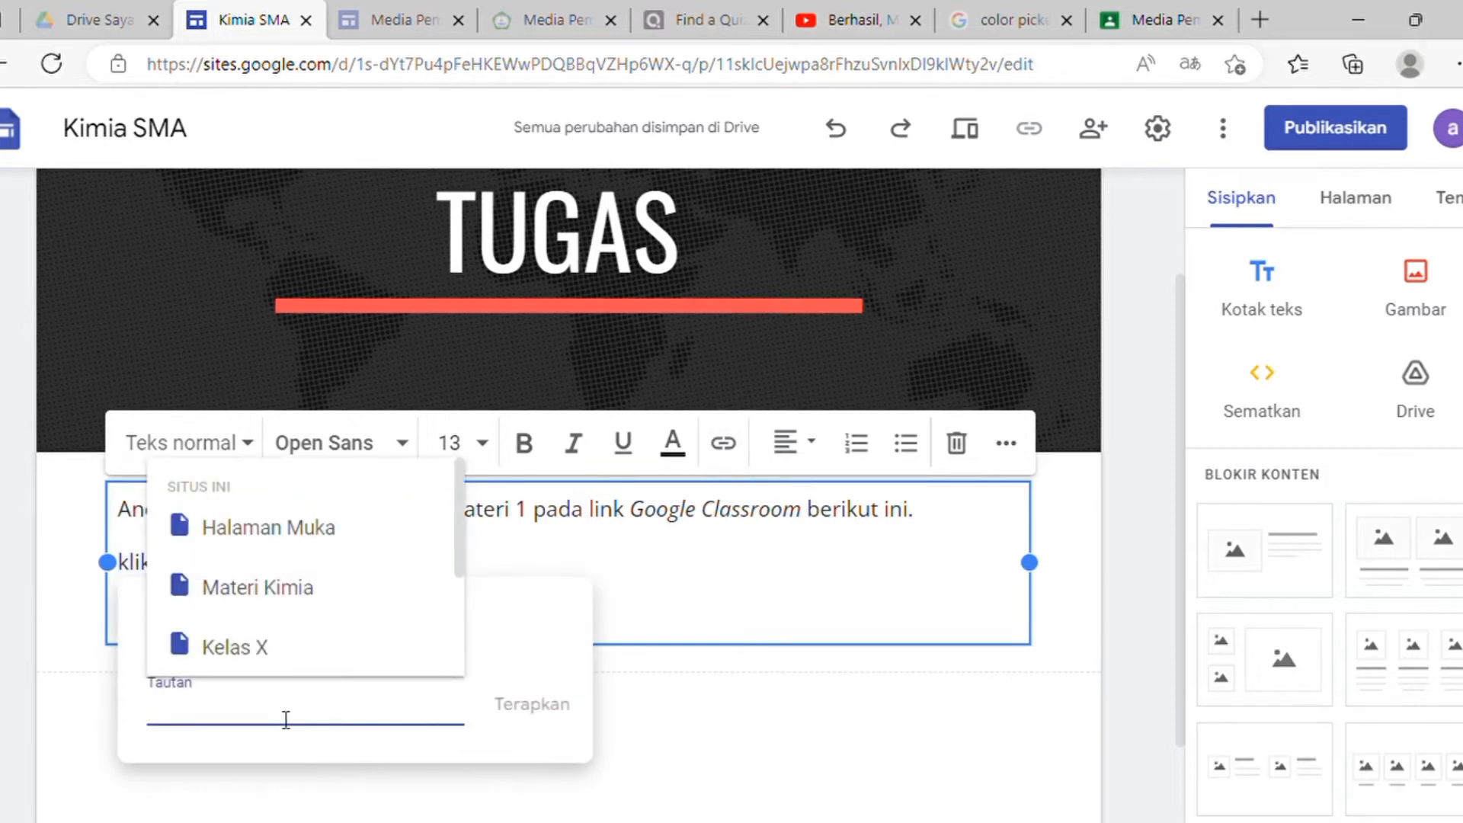
key("ctrl+v")
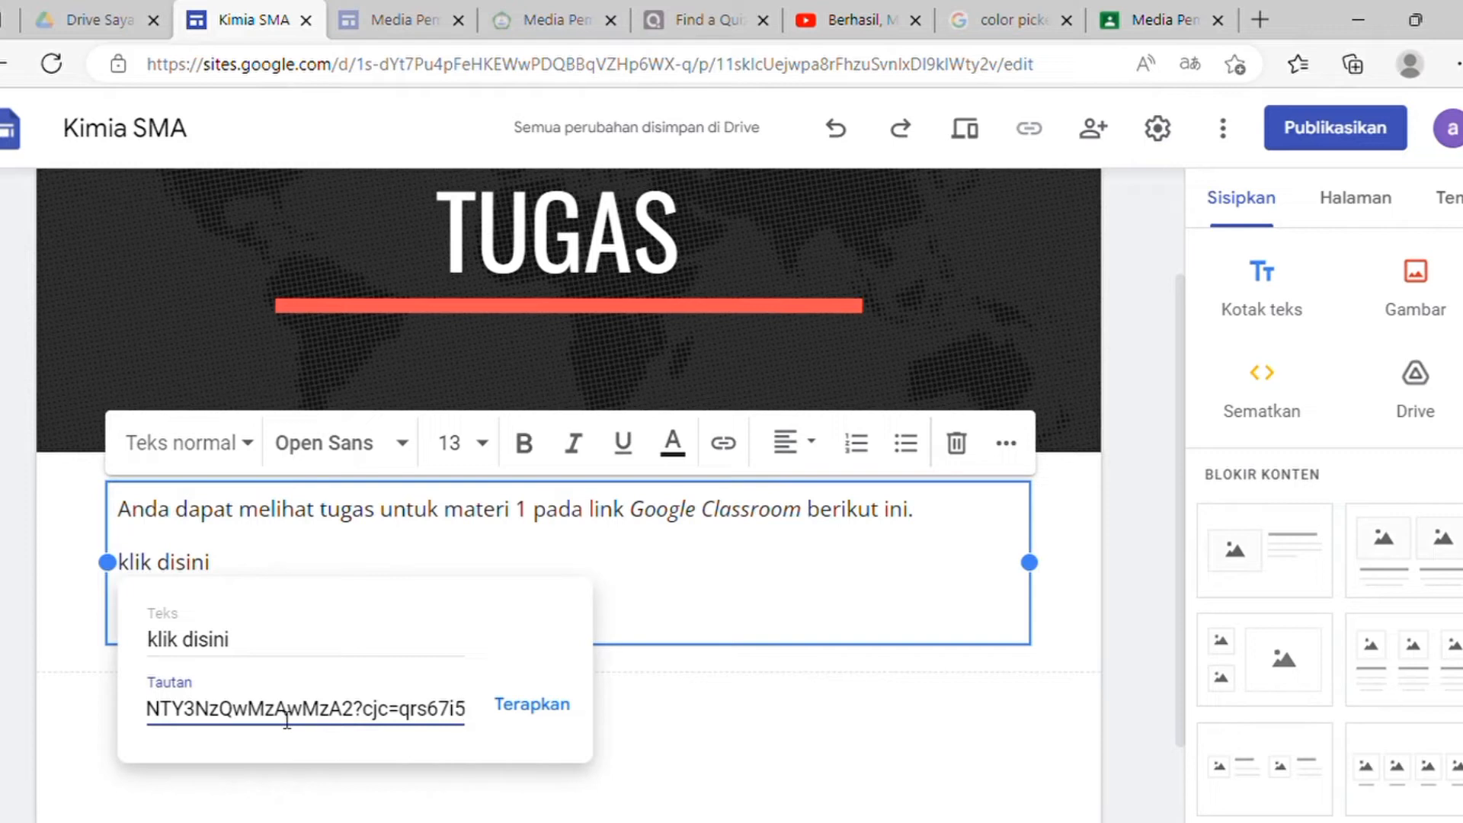
left_click(531, 709)
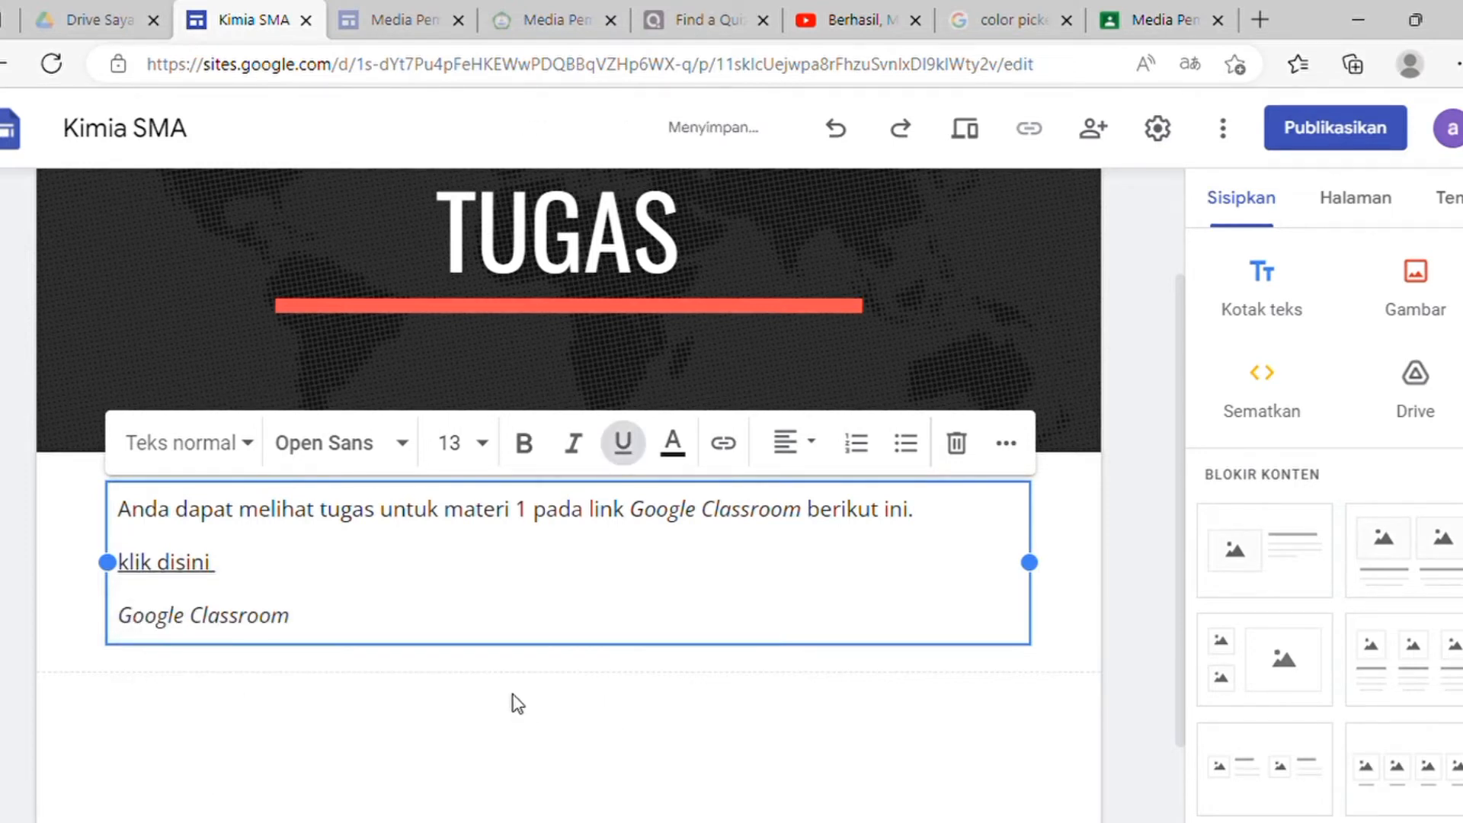
left_click(516, 702)
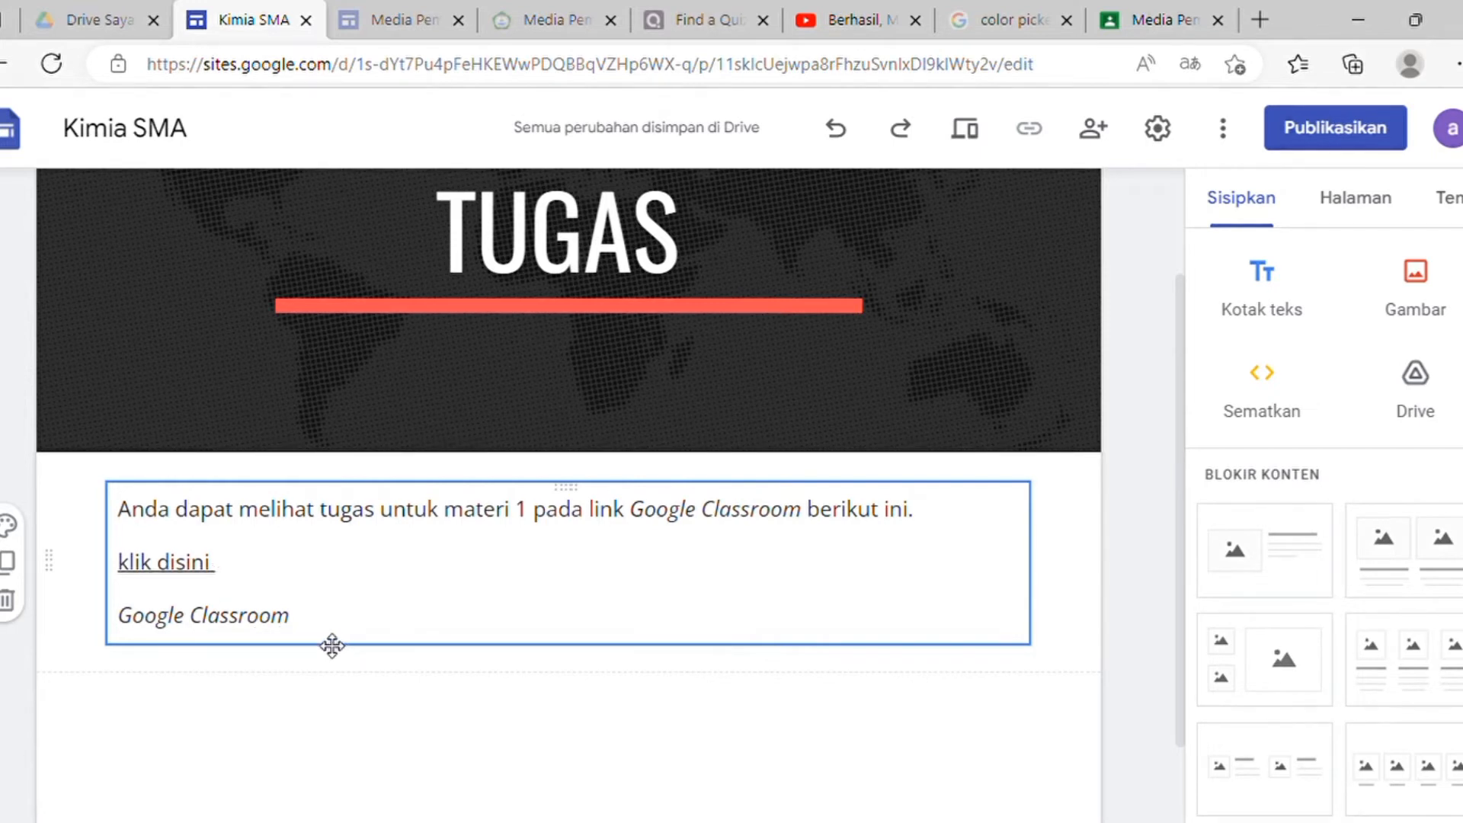
Step: Link the 'Google Classroom' line to the same Classroom invitation URL
left_click_drag(307, 623, 132, 618)
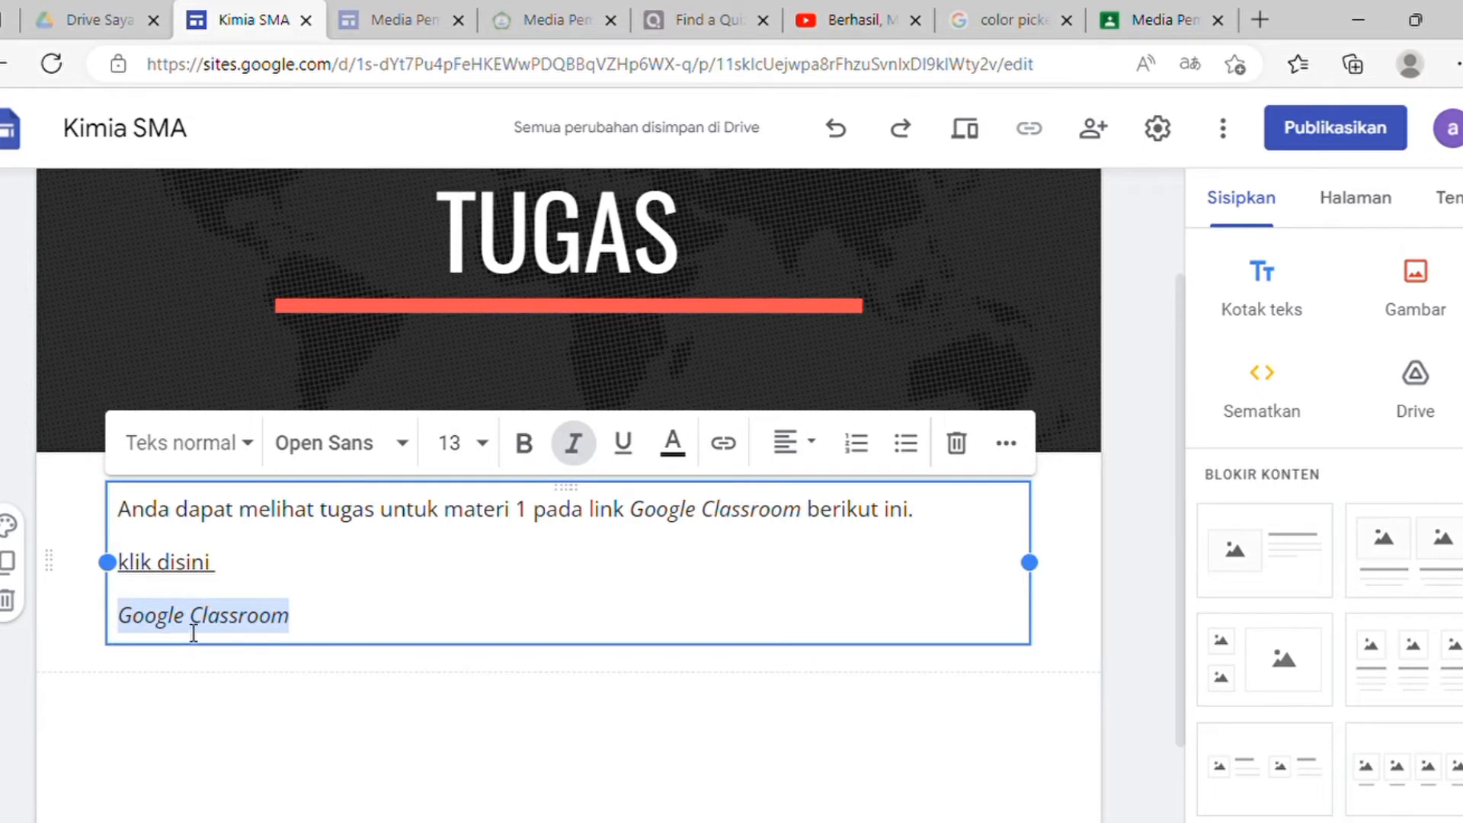
left_click(732, 442)
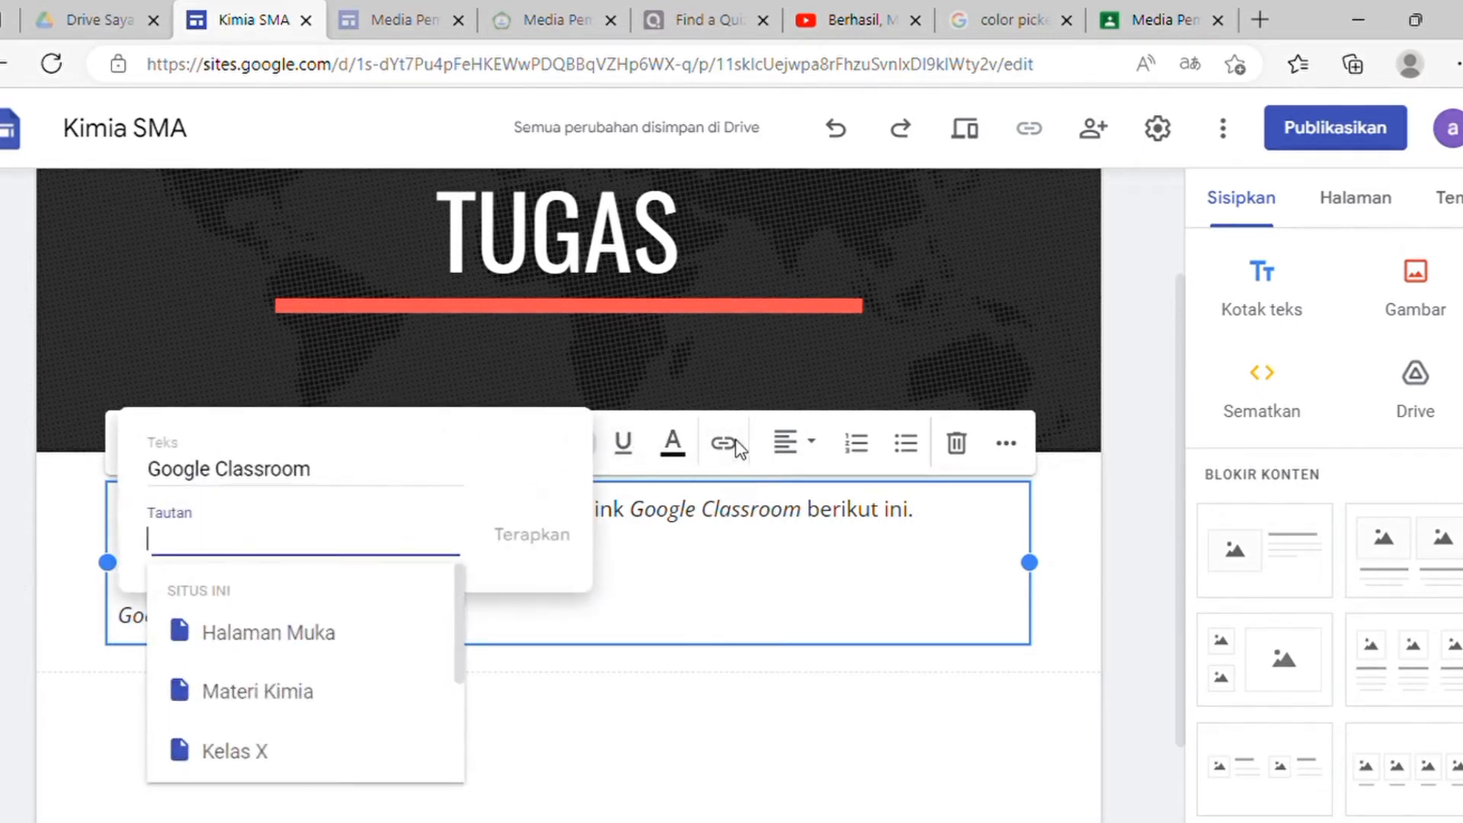
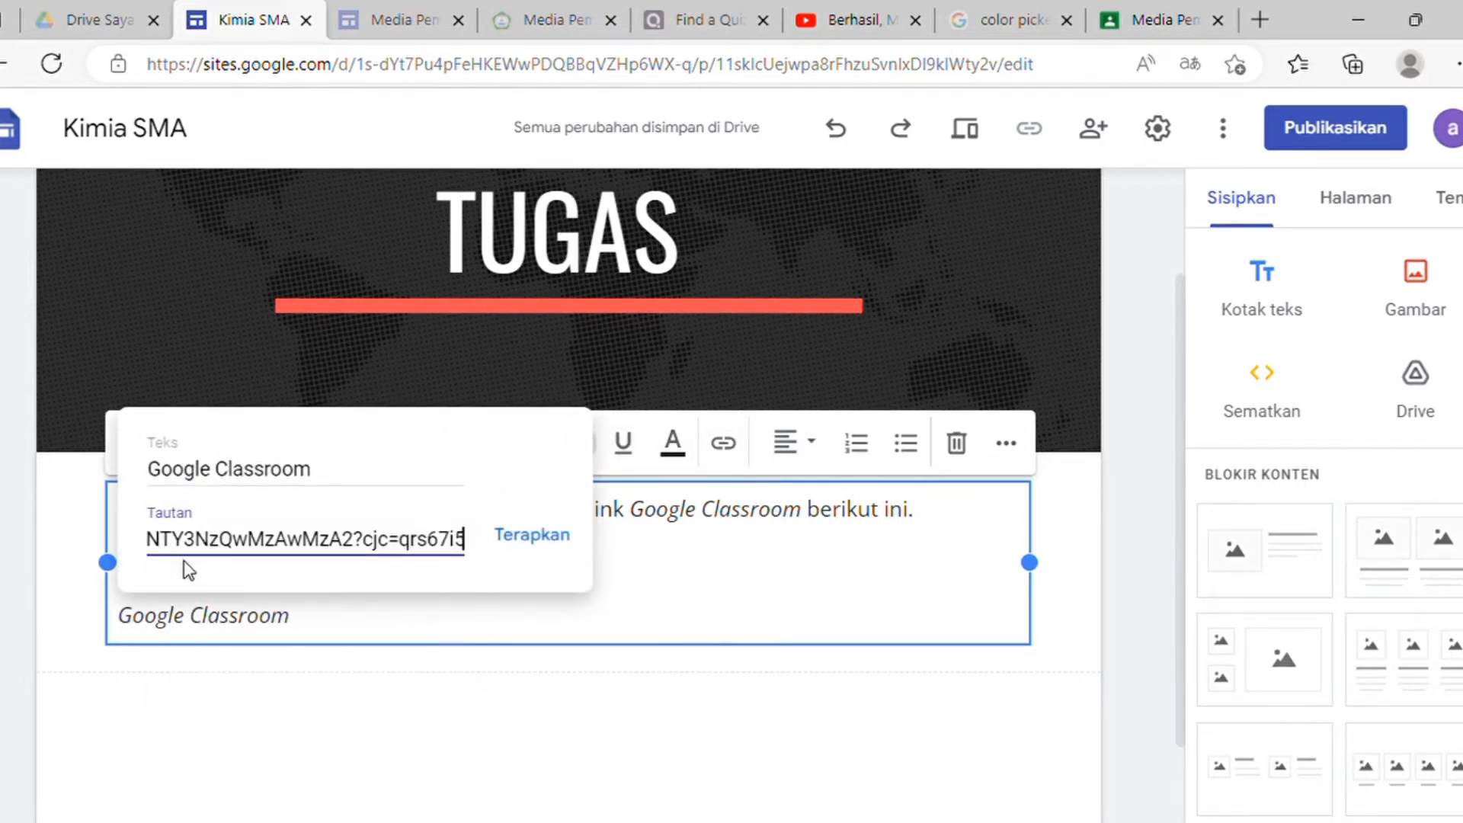
left_click(539, 555)
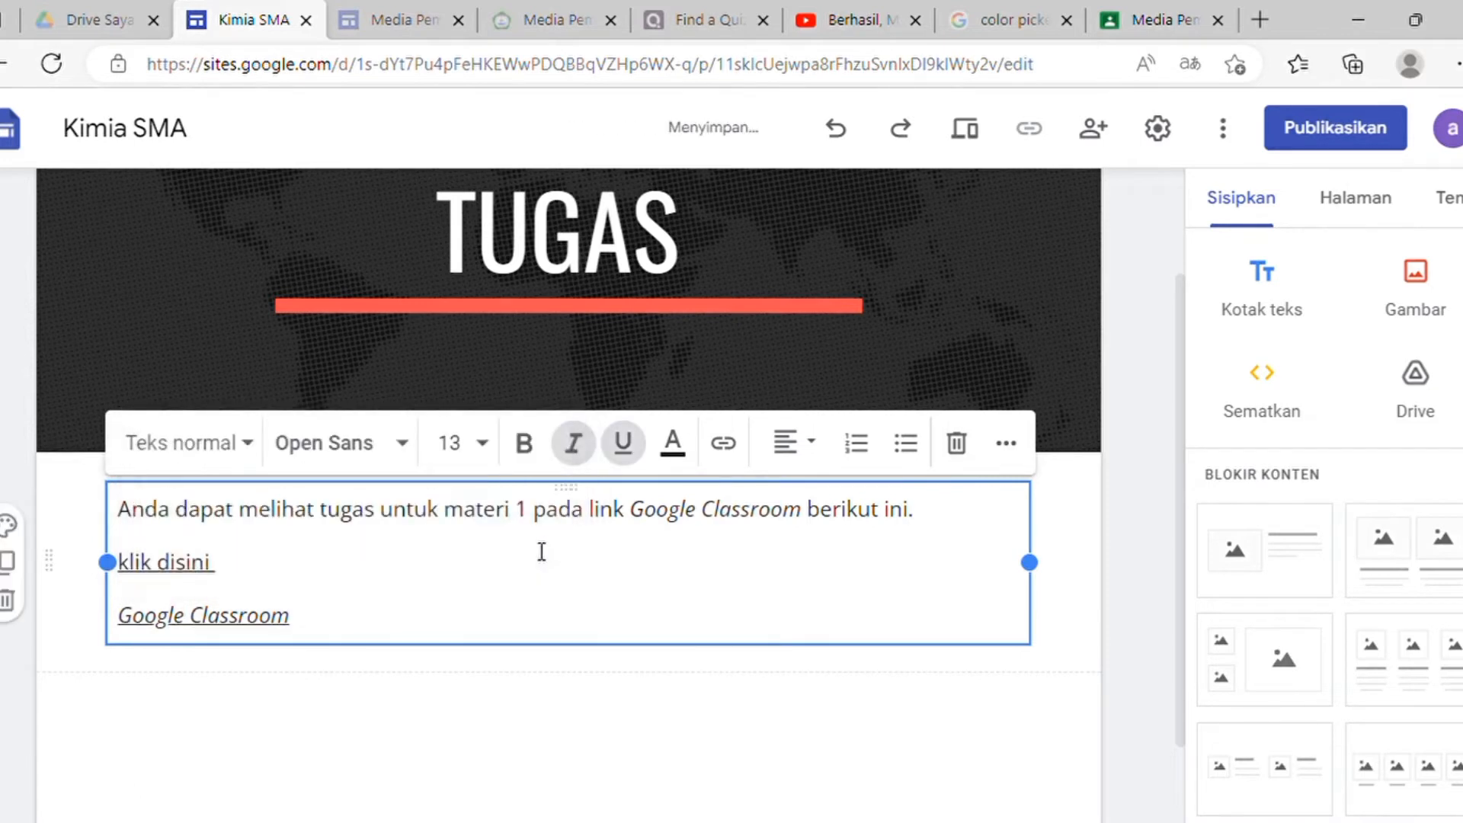
left_click(554, 736)
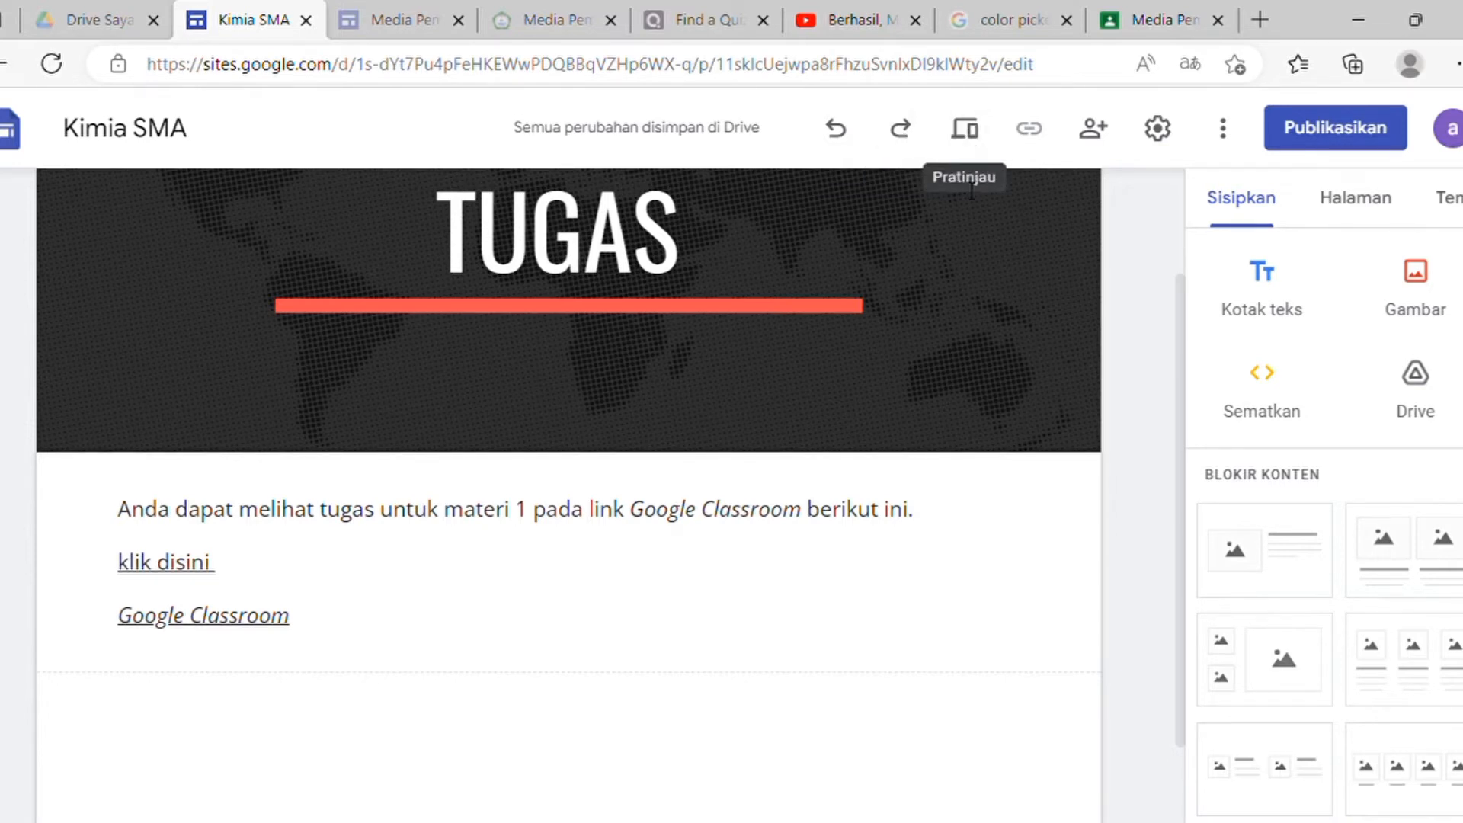
left_click(975, 147)
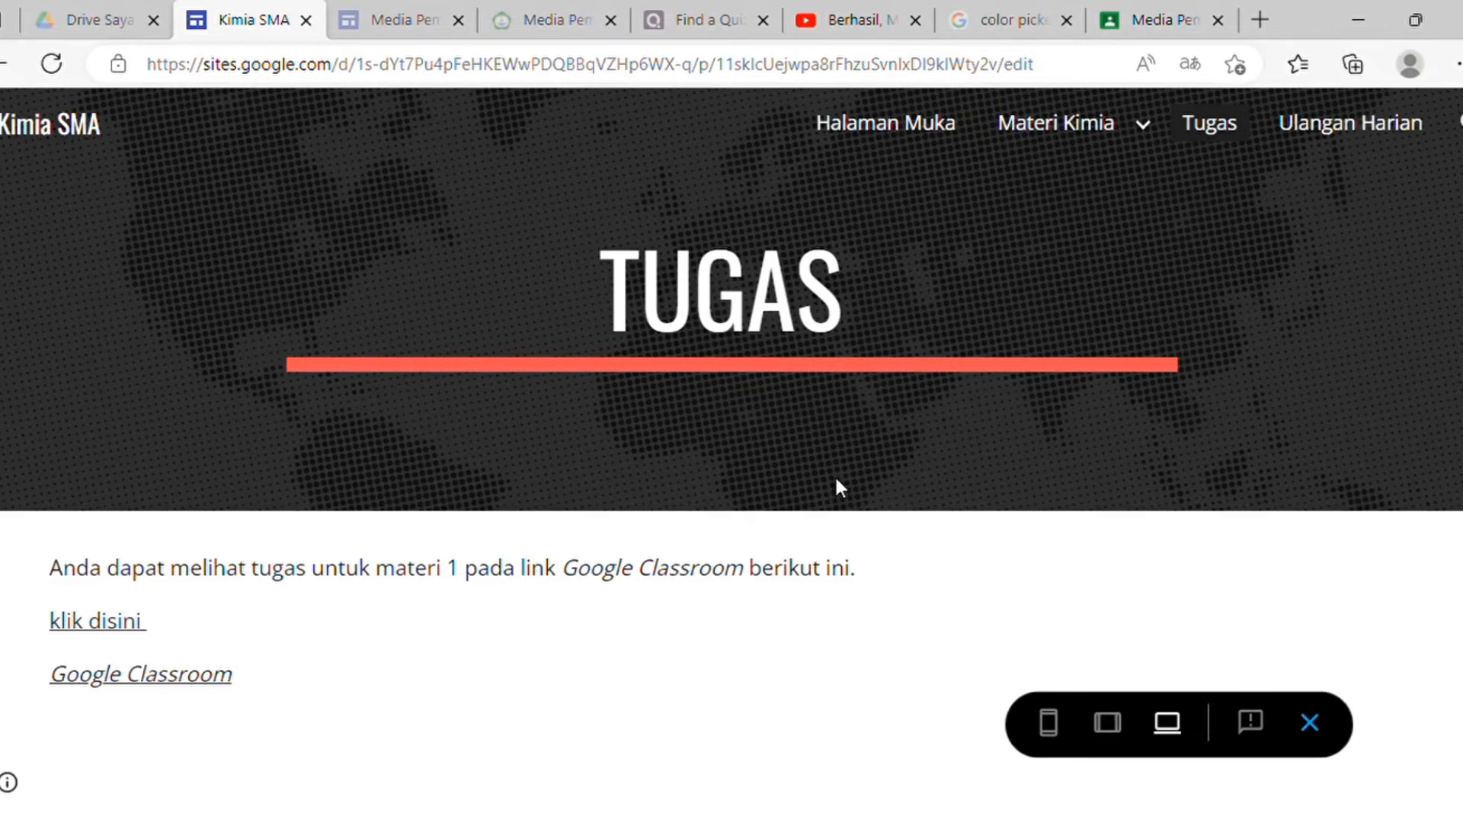
left_click(124, 627)
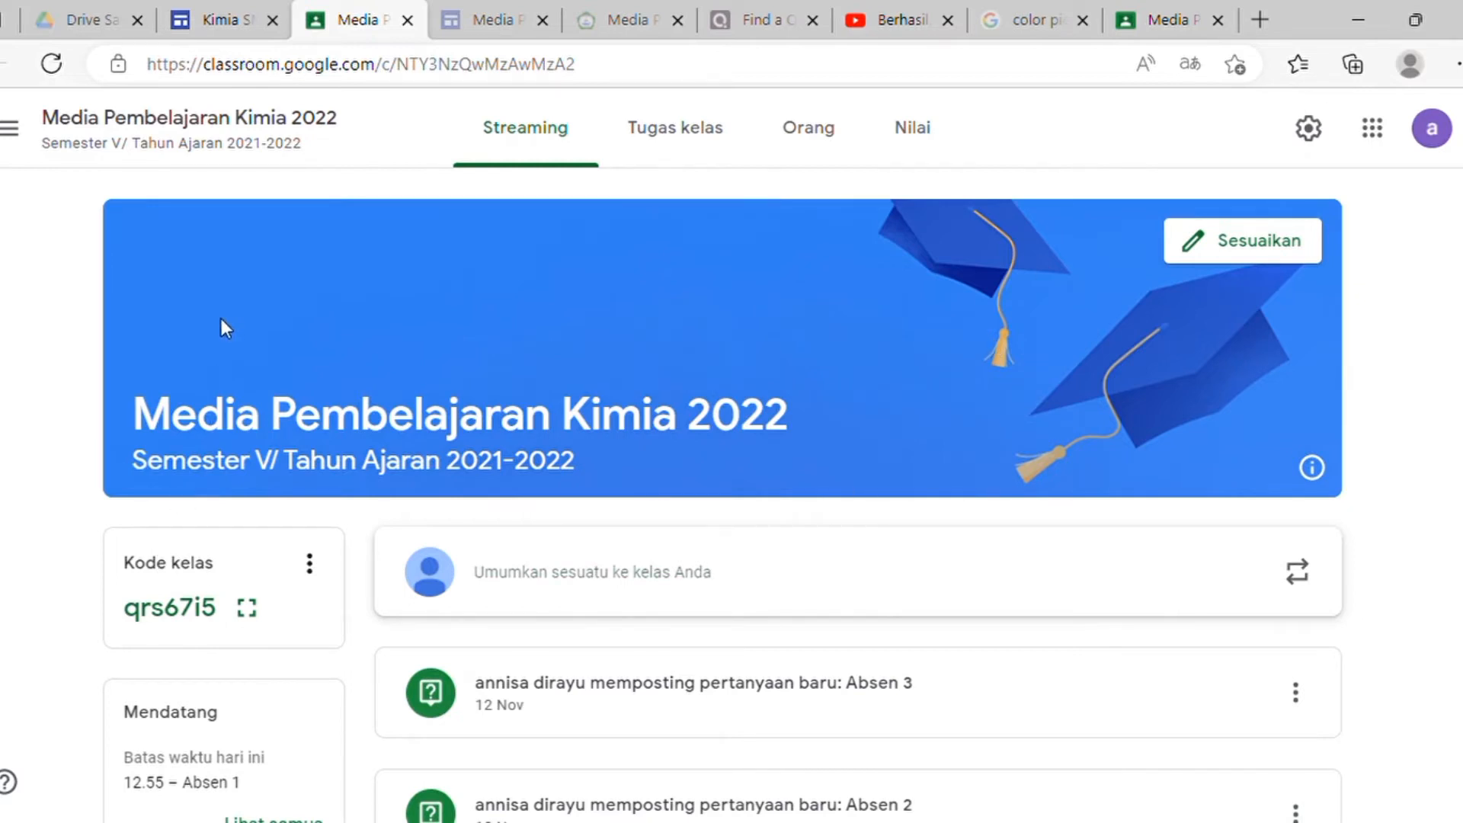
left_click(409, 21)
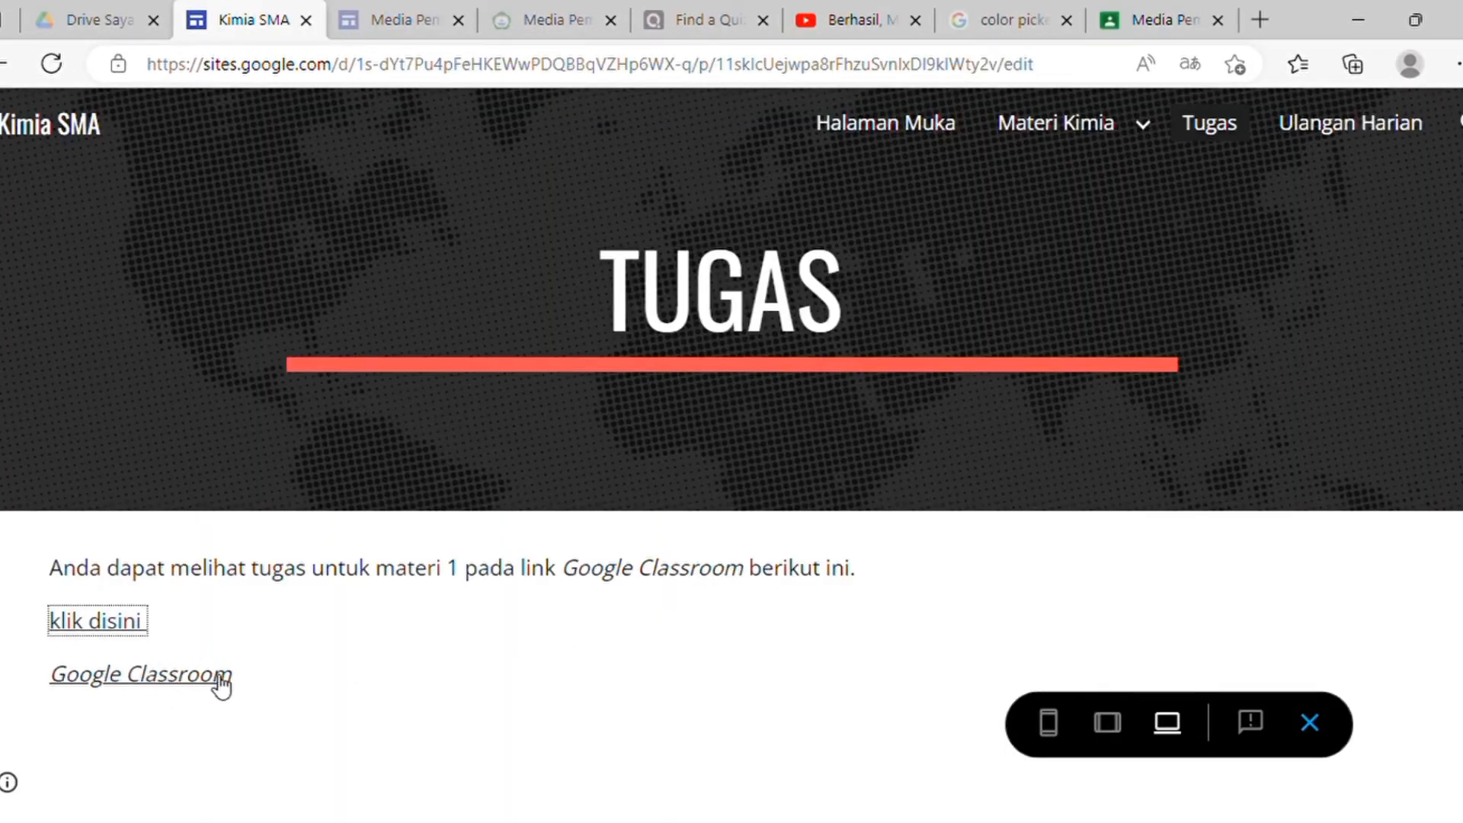
left_click(1312, 724)
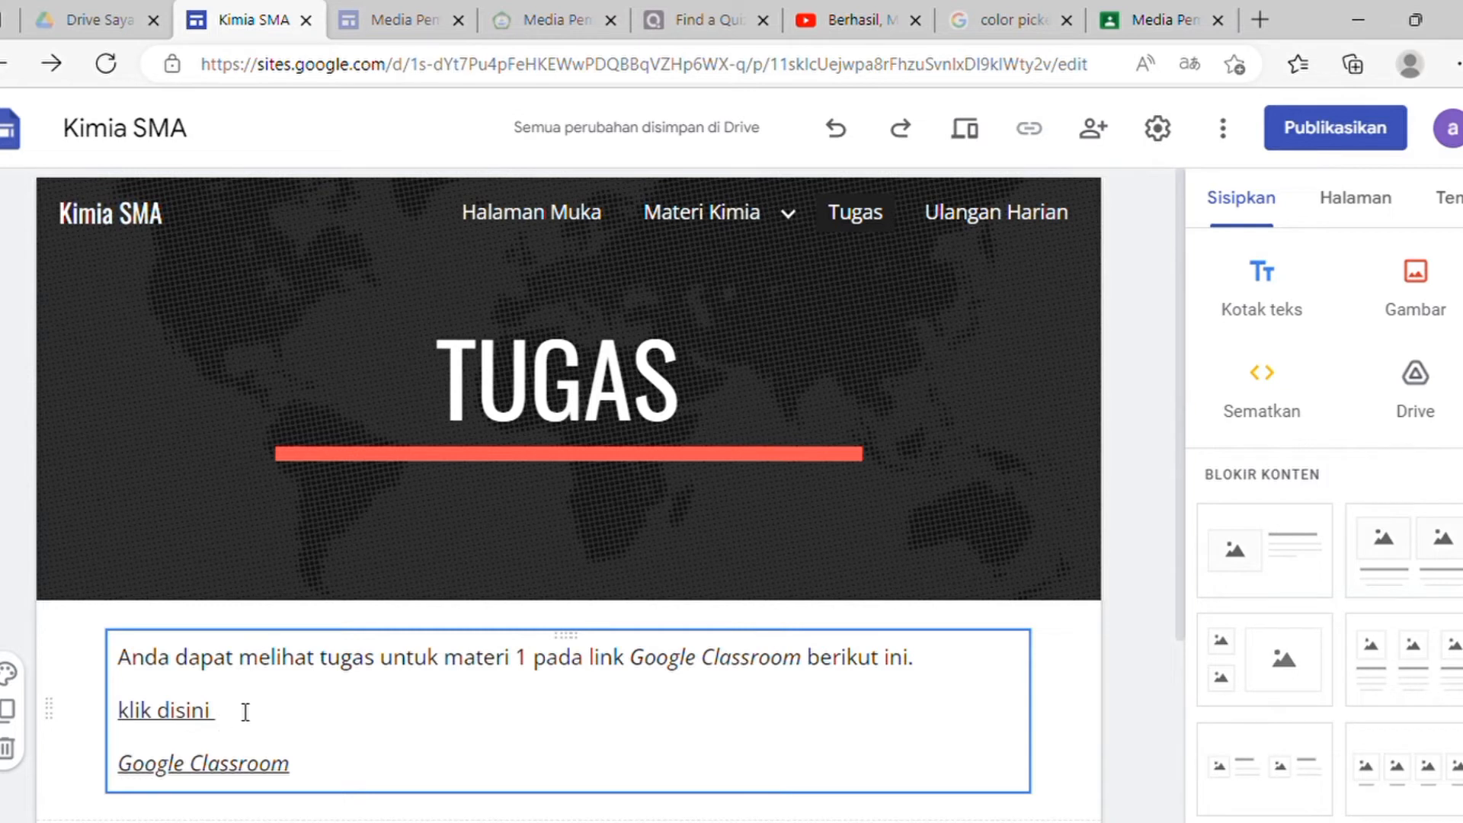
Step: Check the 'klik disini' link on the Tugas page, then switch to the Ulangan Harian page
left_click_drag(225, 730, 114, 713)
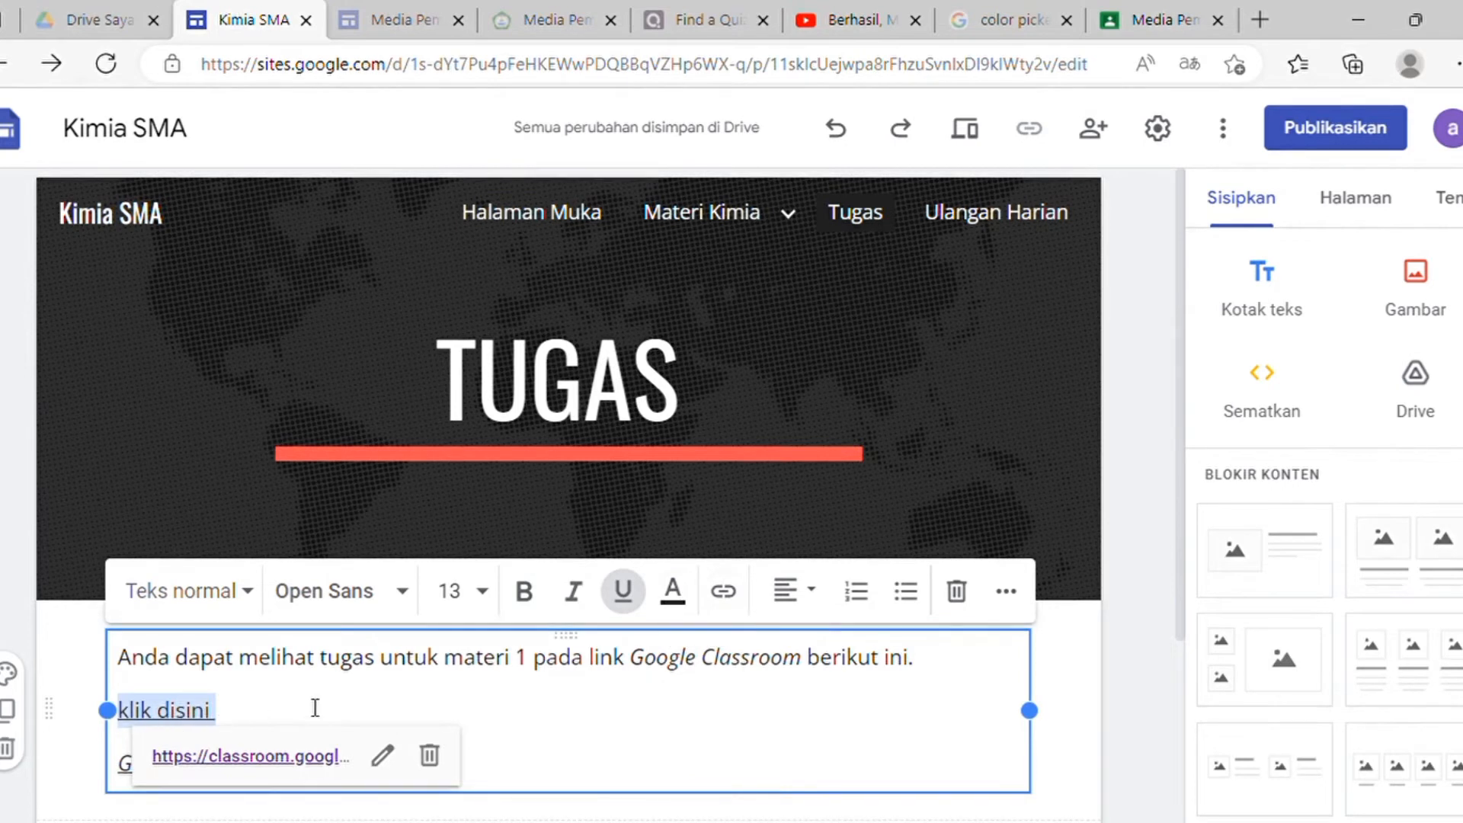
left_click(366, 715)
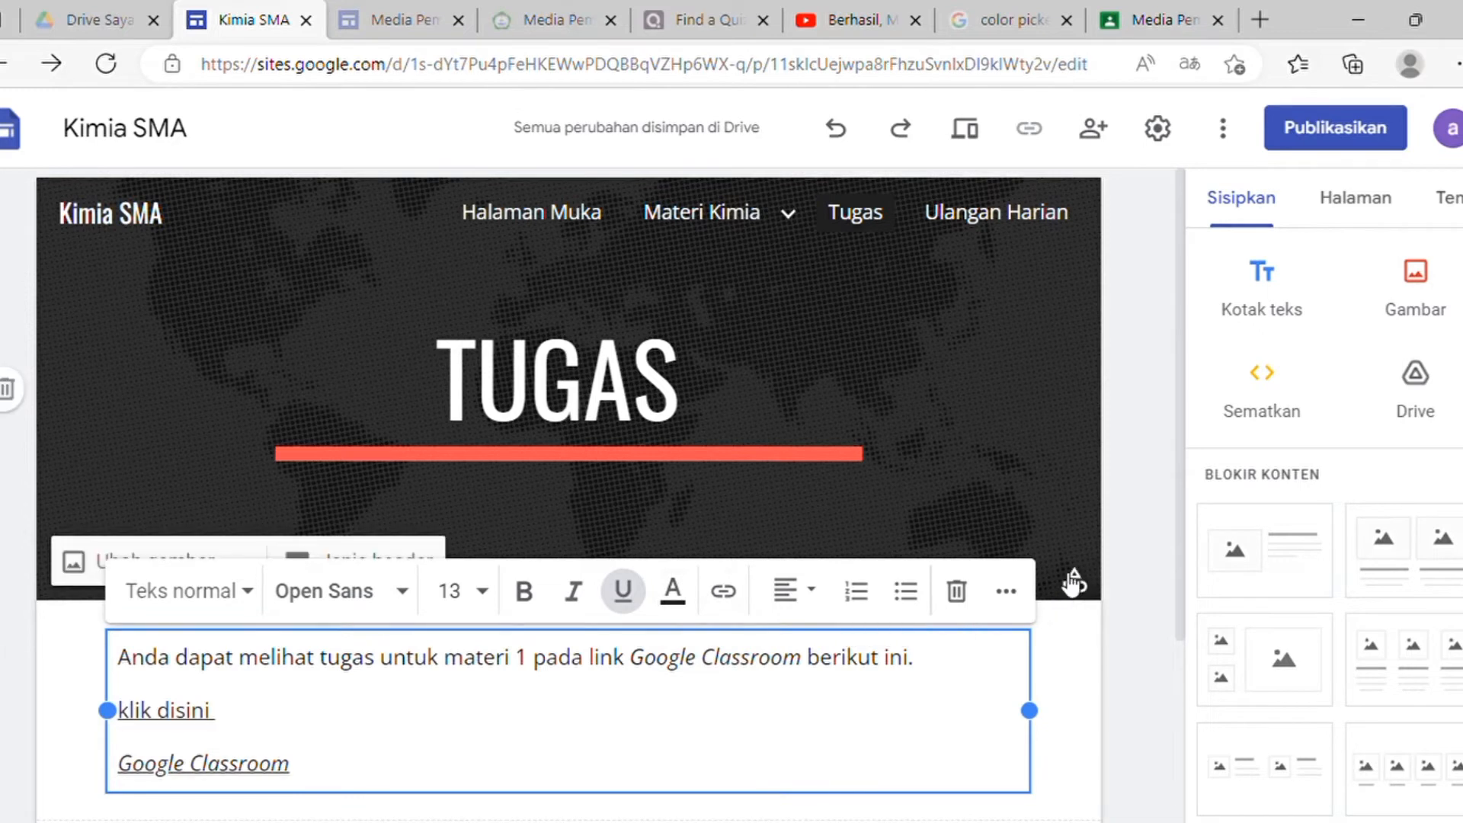
left_click(1006, 229)
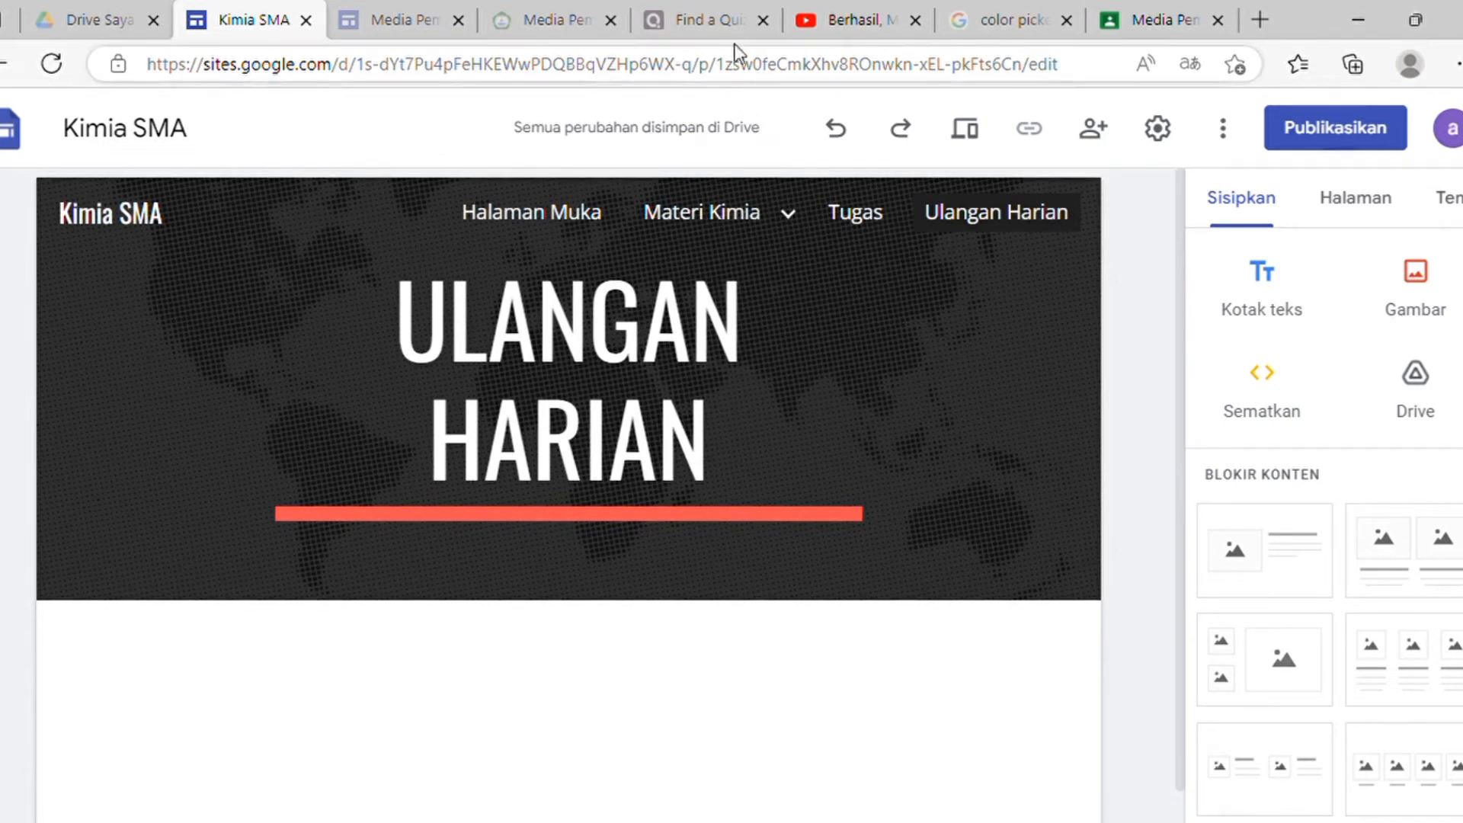
Step: Switch to the Quizizz 'Find a Quiz' tab at quizizz.com/admin
left_click(716, 16)
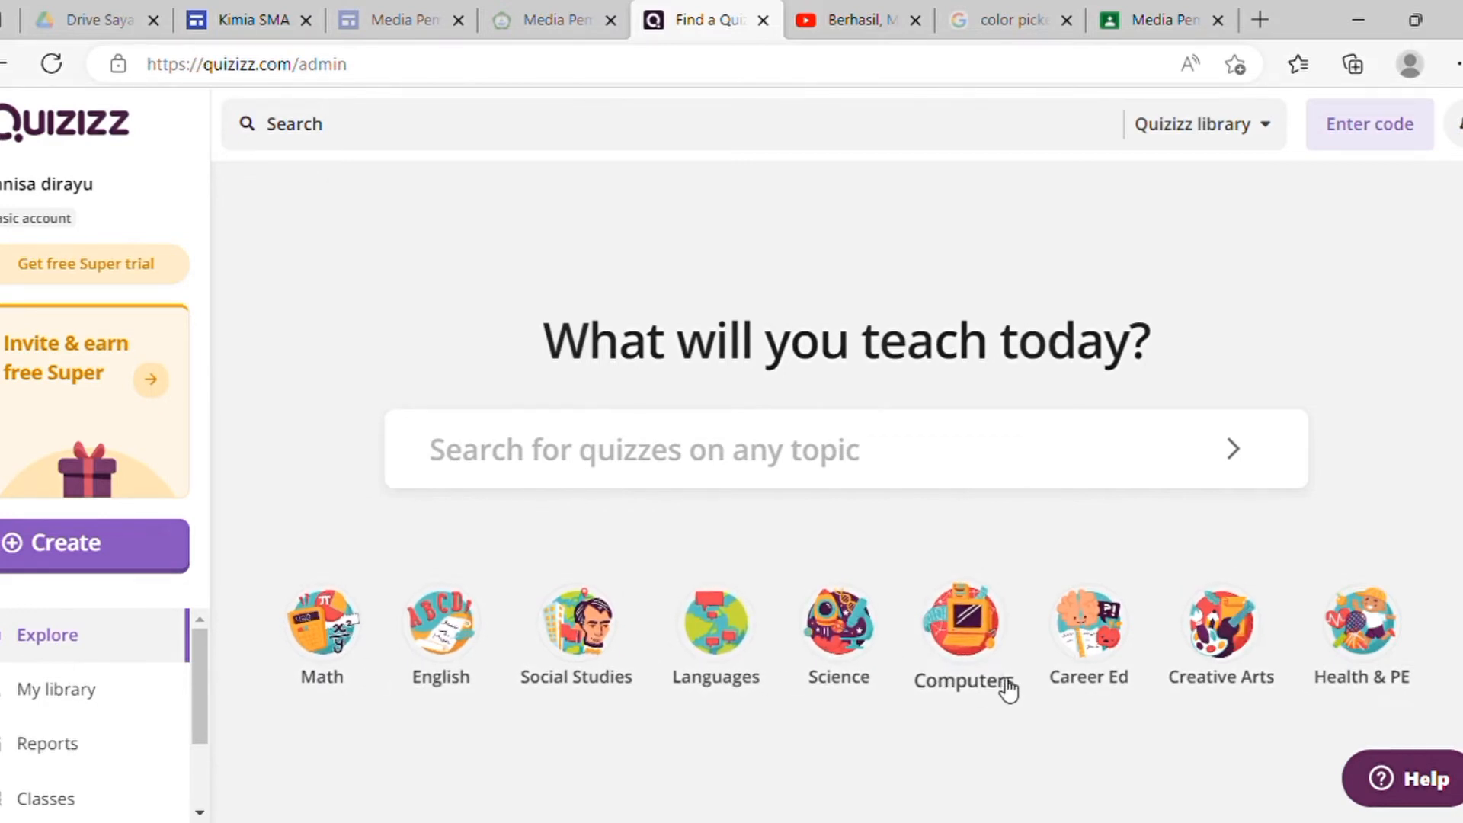
Step: Search Quizizz Science quizzes for 'struktur atom' and browse the 347.7K library results
left_click(851, 637)
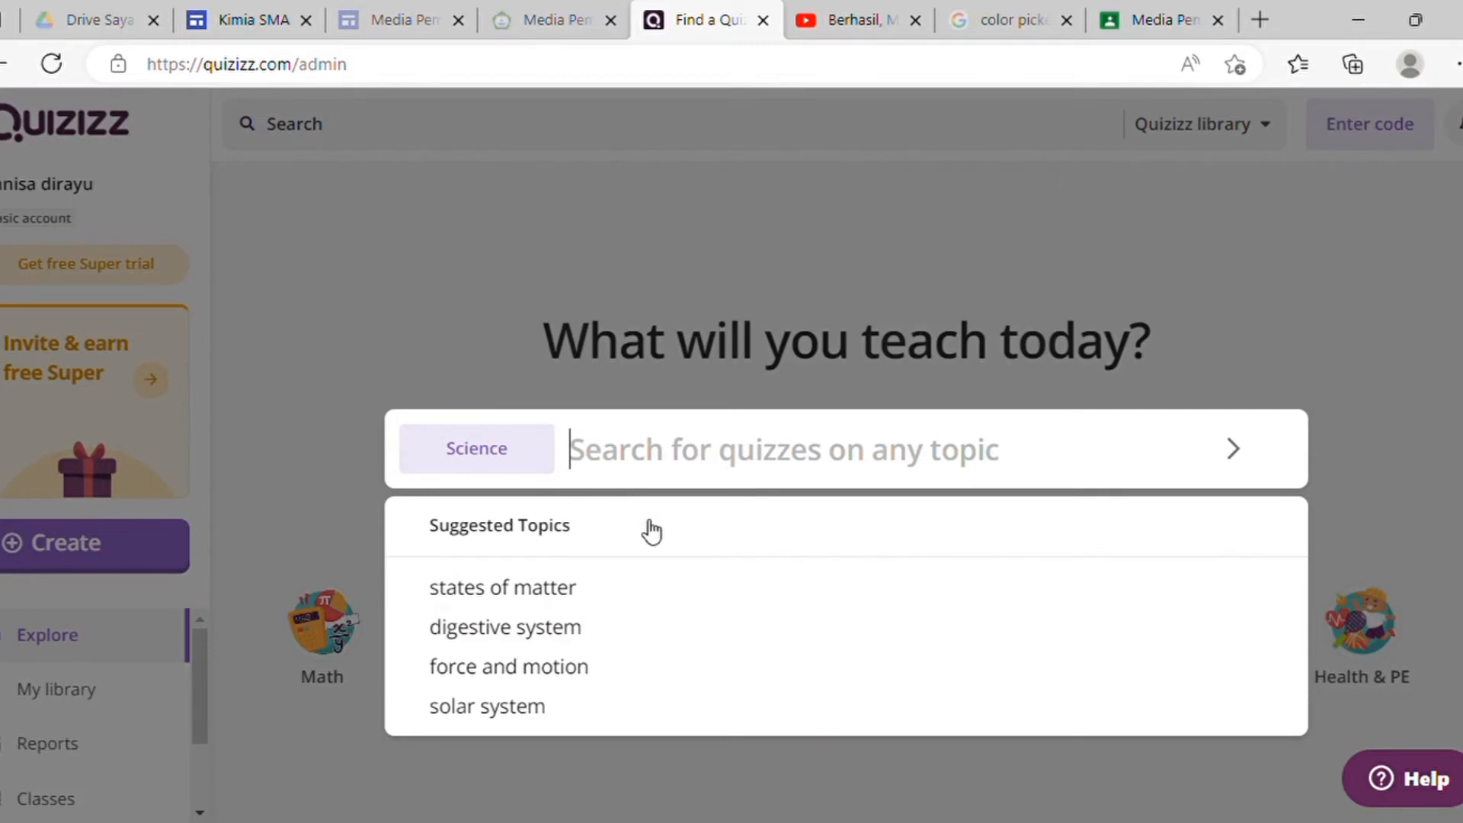
type("atom")
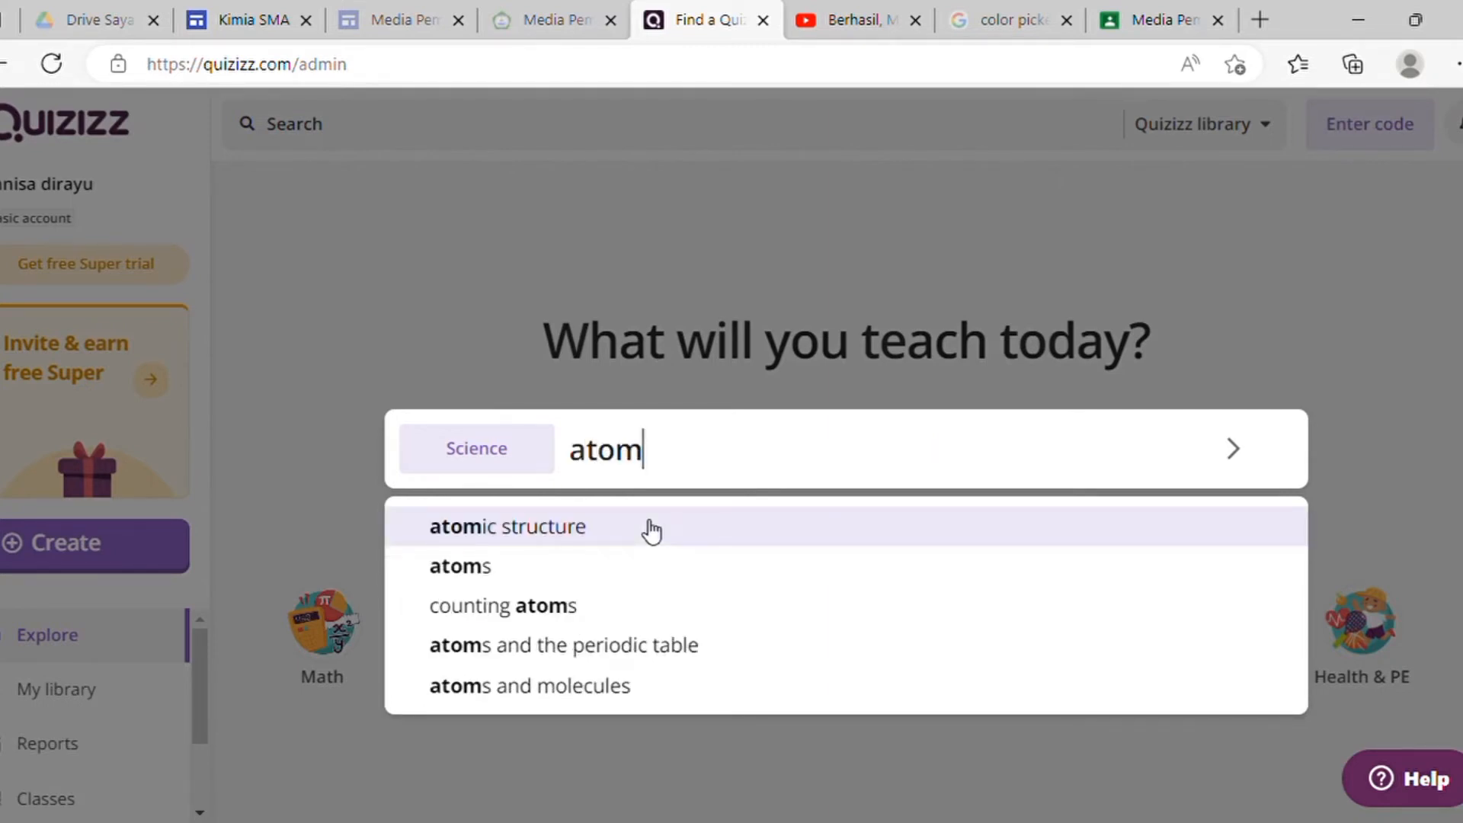
key("BackSpace")
key("BackSpace")
key("BackSpace")
key("BackSpace")
type("st")
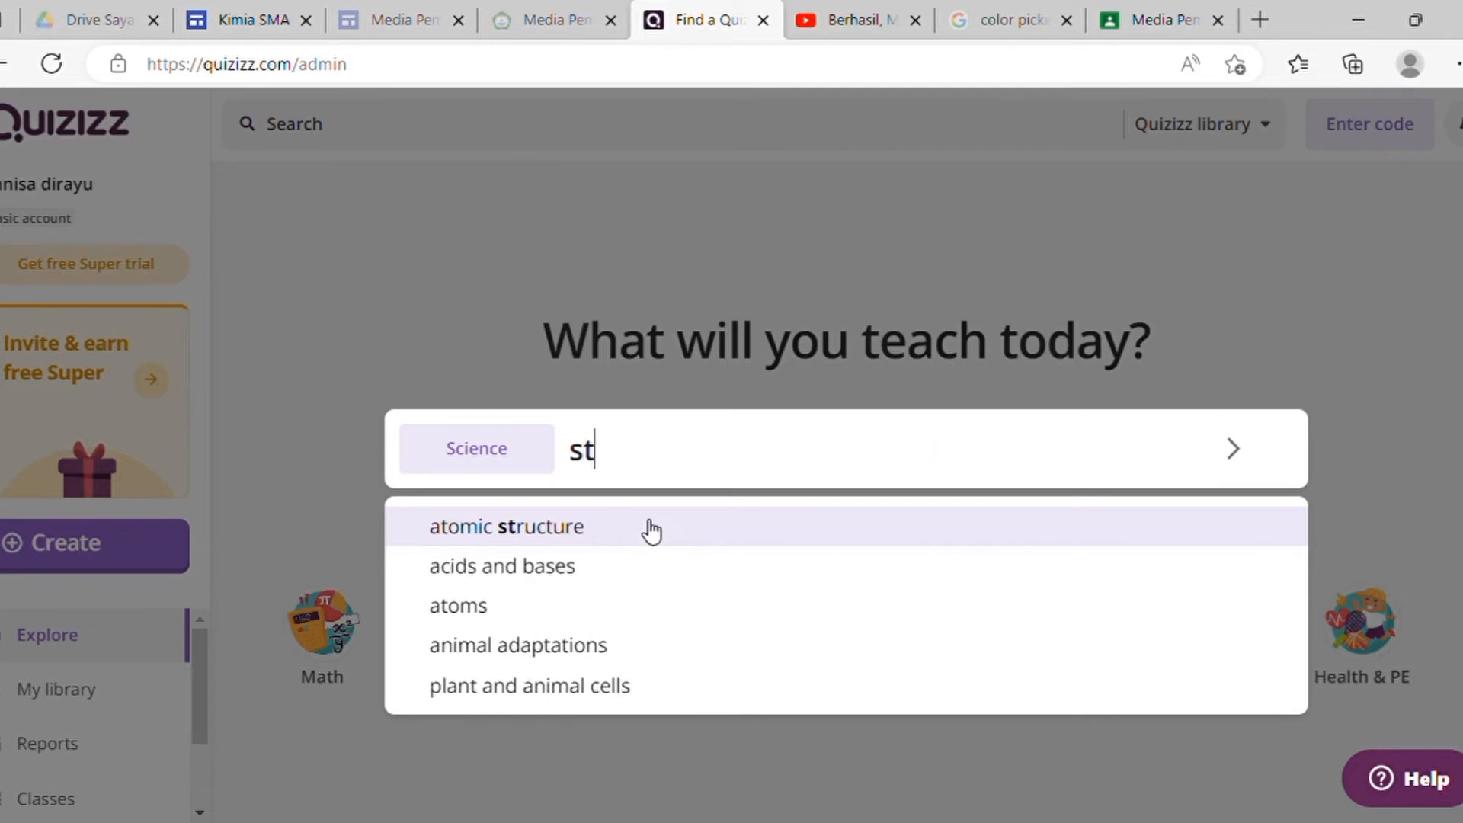
type("ruktur at")
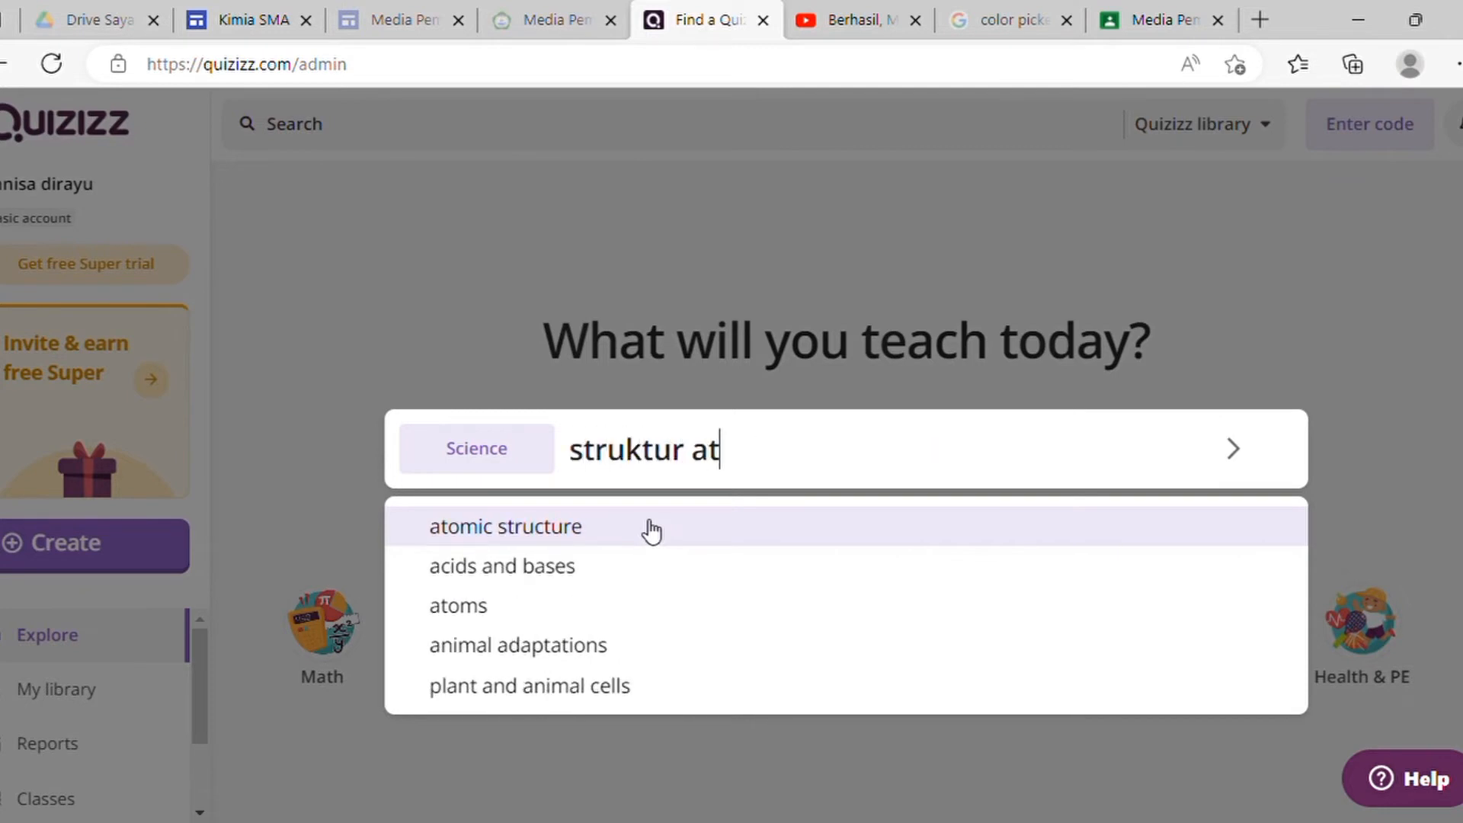
type("om")
key("Return")
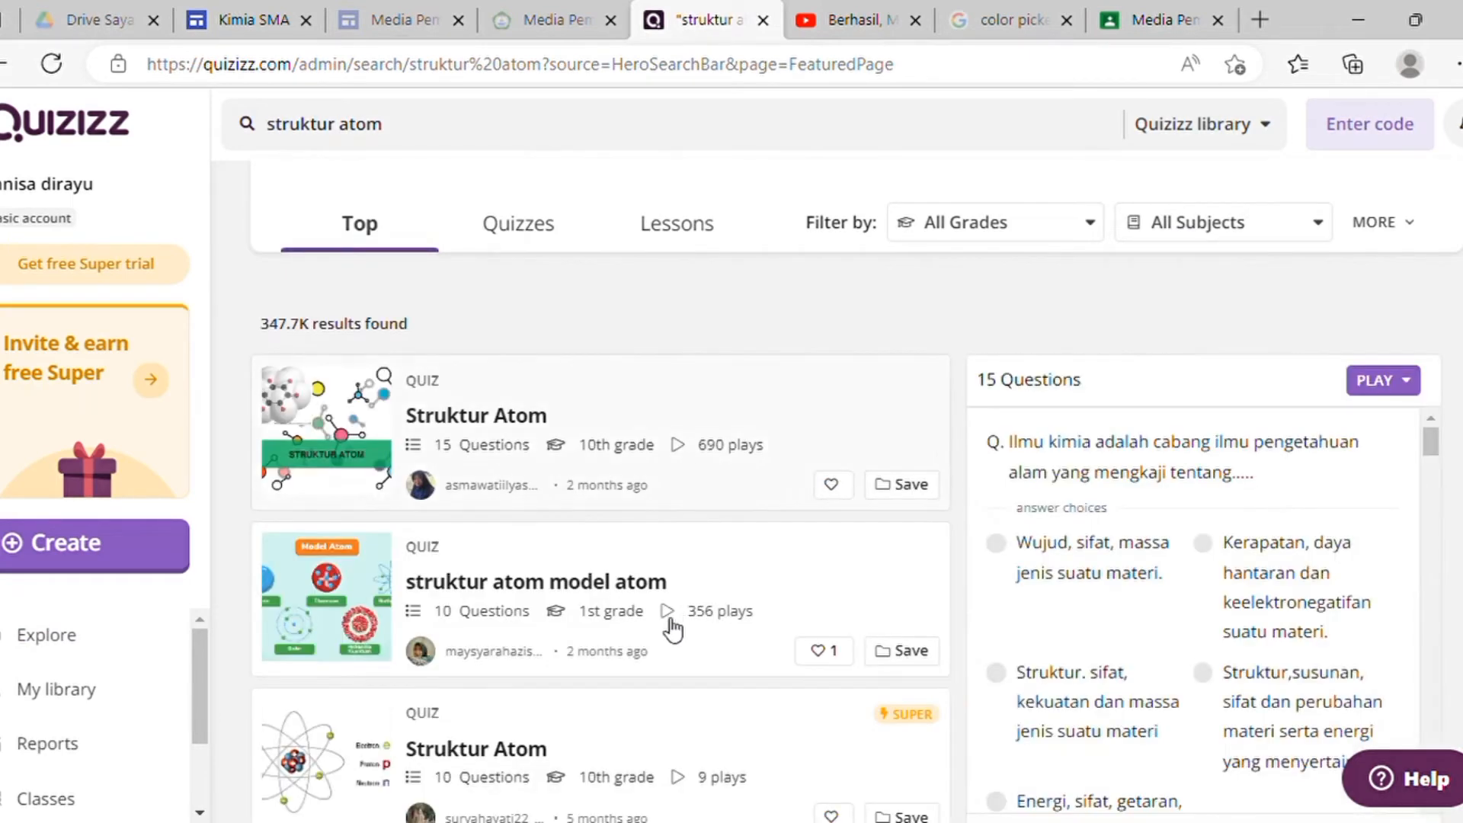
scroll(568, 519, "down", 8)
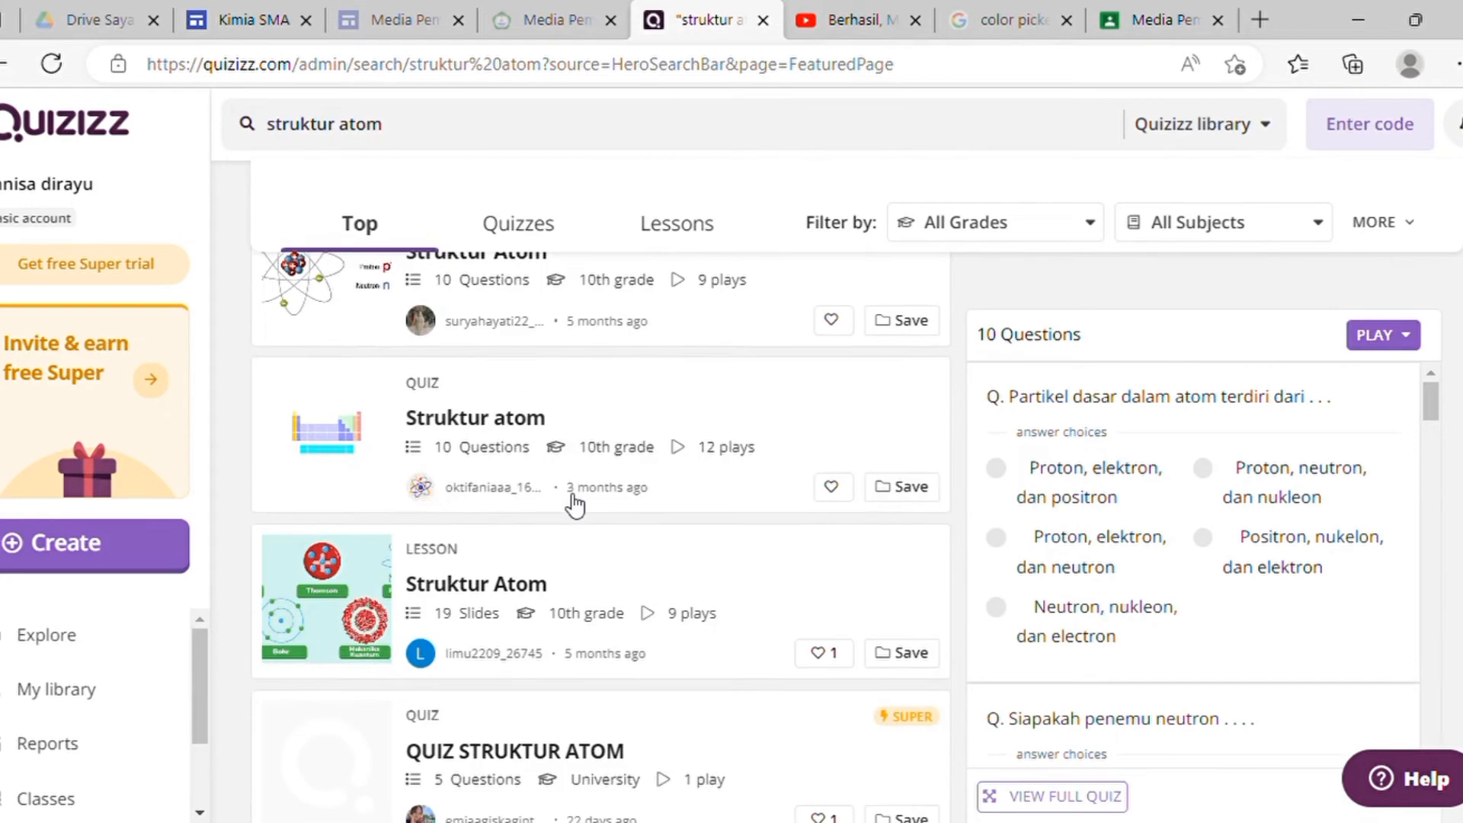
scroll(575, 503, "down", 4)
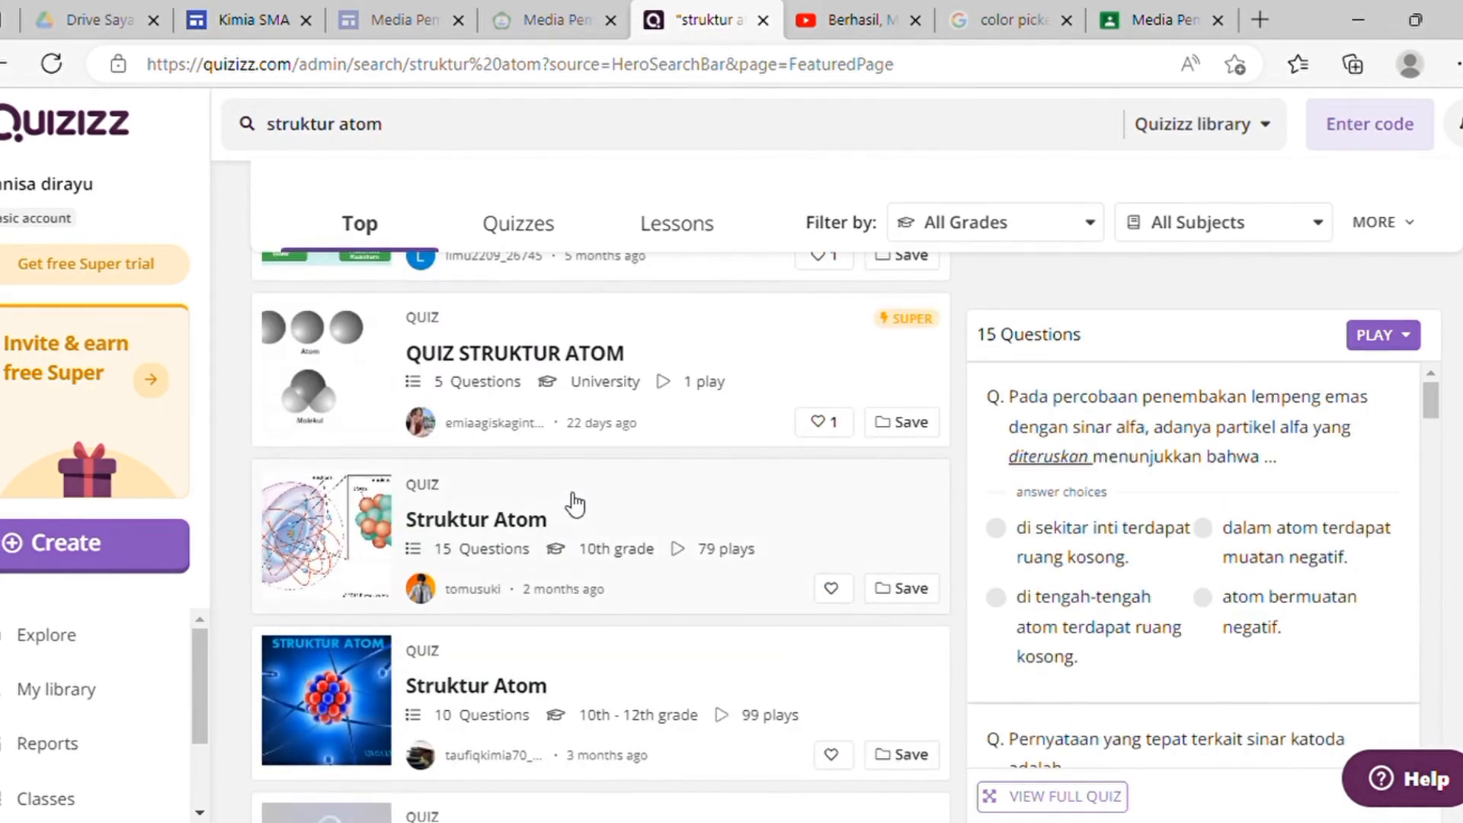
scroll(575, 505, "down", 4)
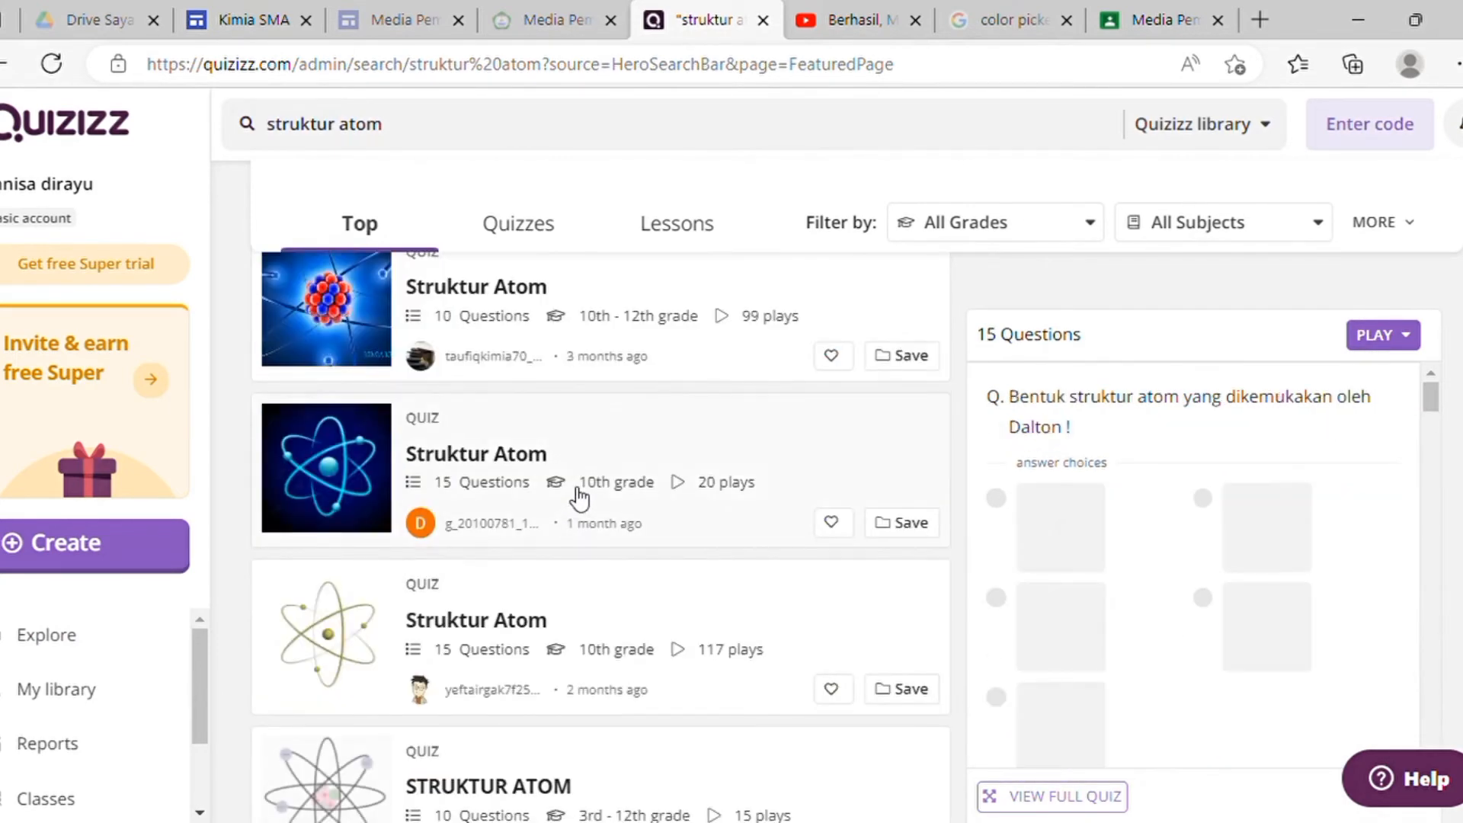
scroll(581, 497, "up", 3)
scroll(581, 497, "up", 7)
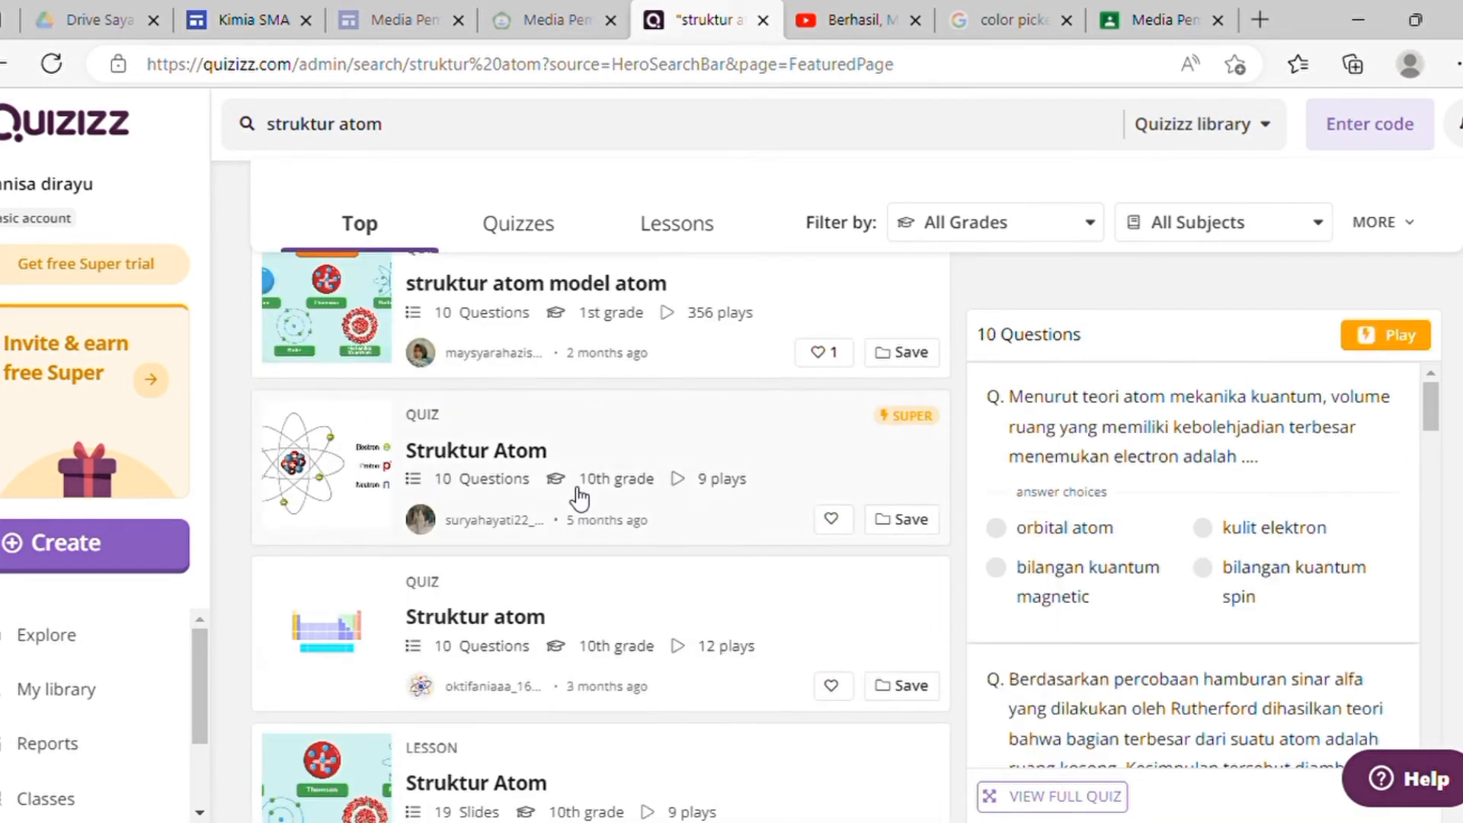
scroll(581, 499, "up", 4)
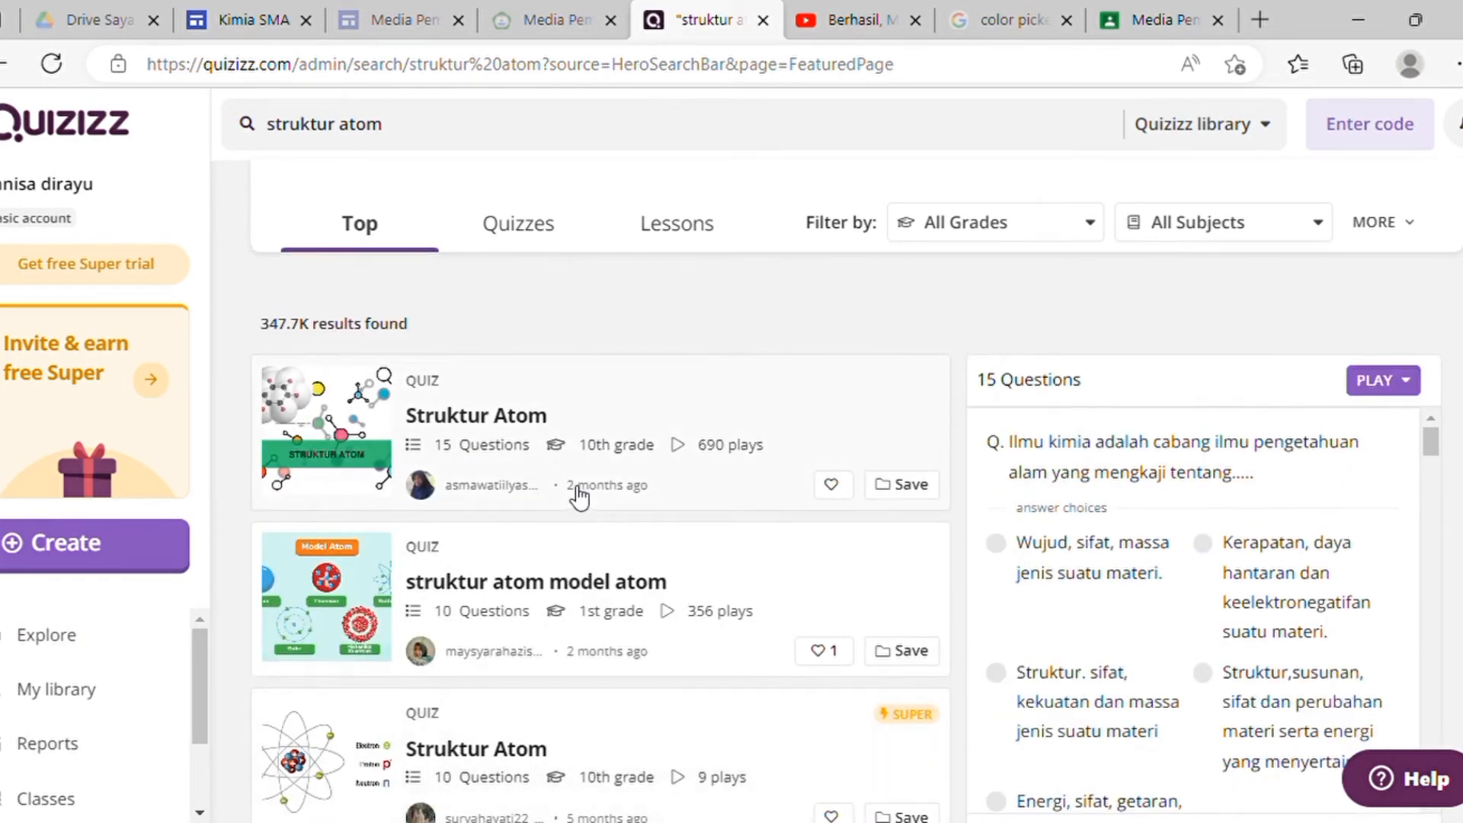
Step: Open the 15-question Struktur Atom quiz and review its questions
left_click(500, 423)
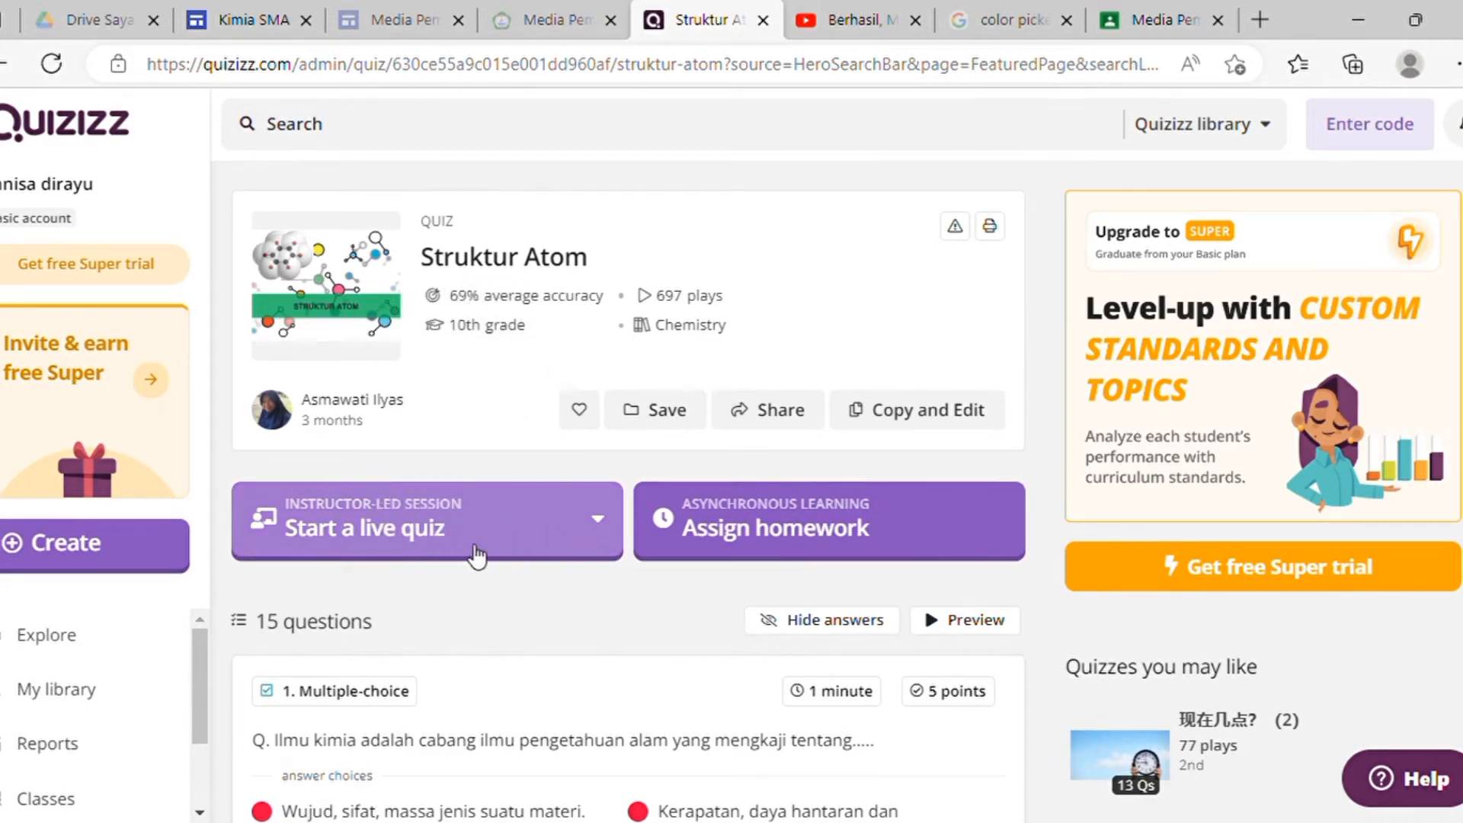
scroll(533, 522, "down", 10)
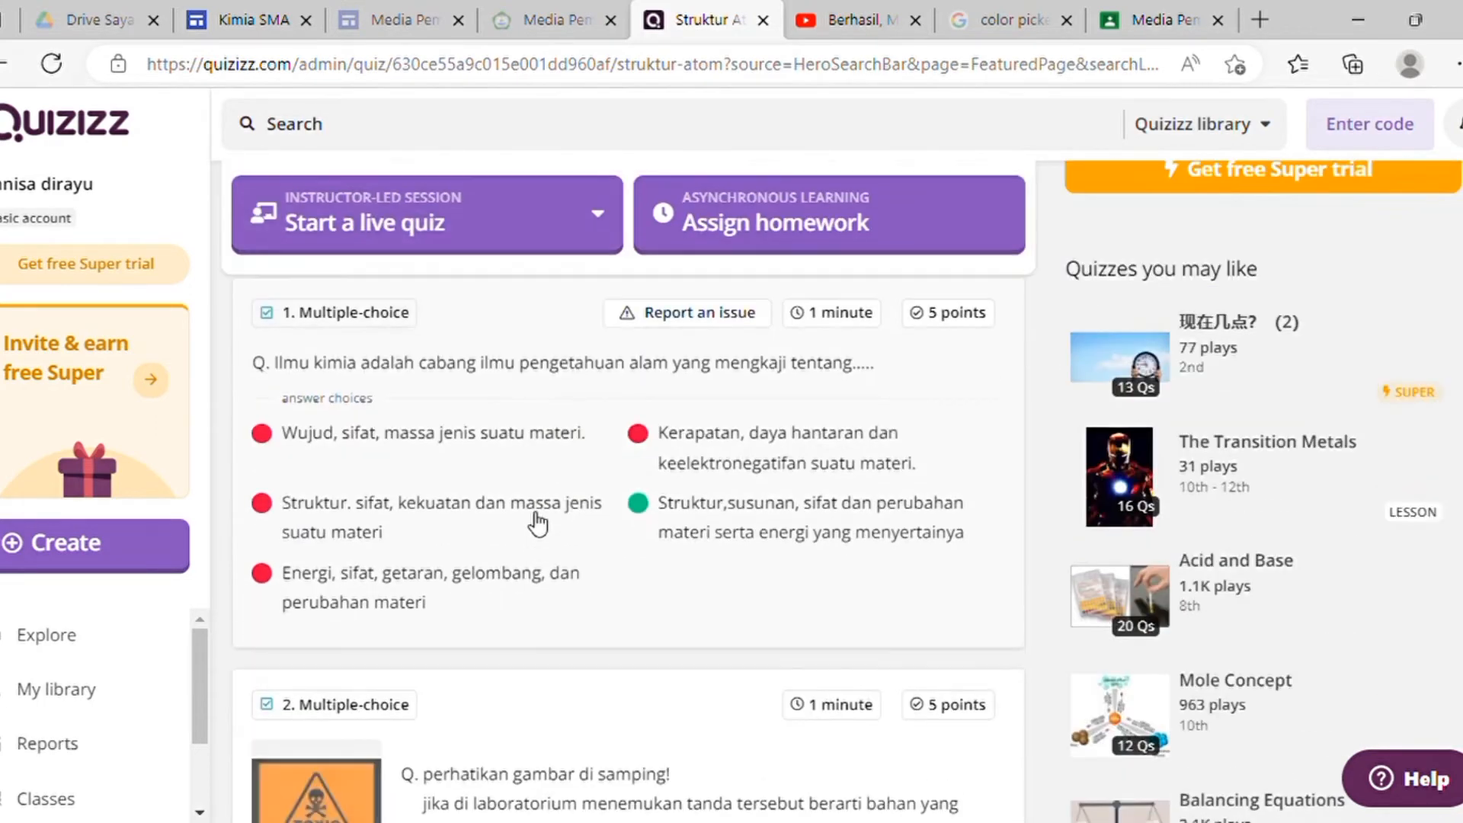
scroll(507, 461, "down", 4)
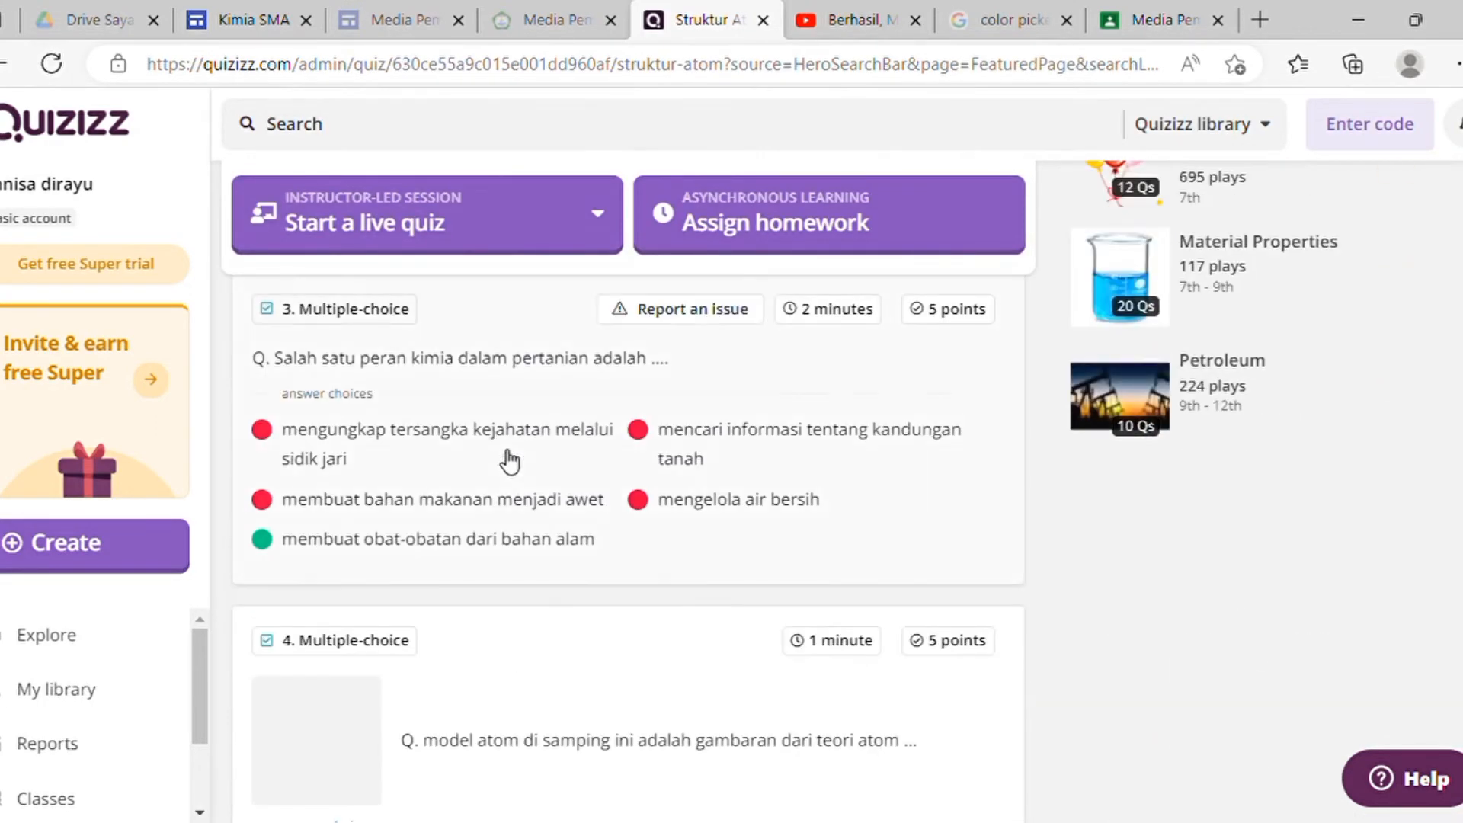
scroll(509, 461, "down", 9)
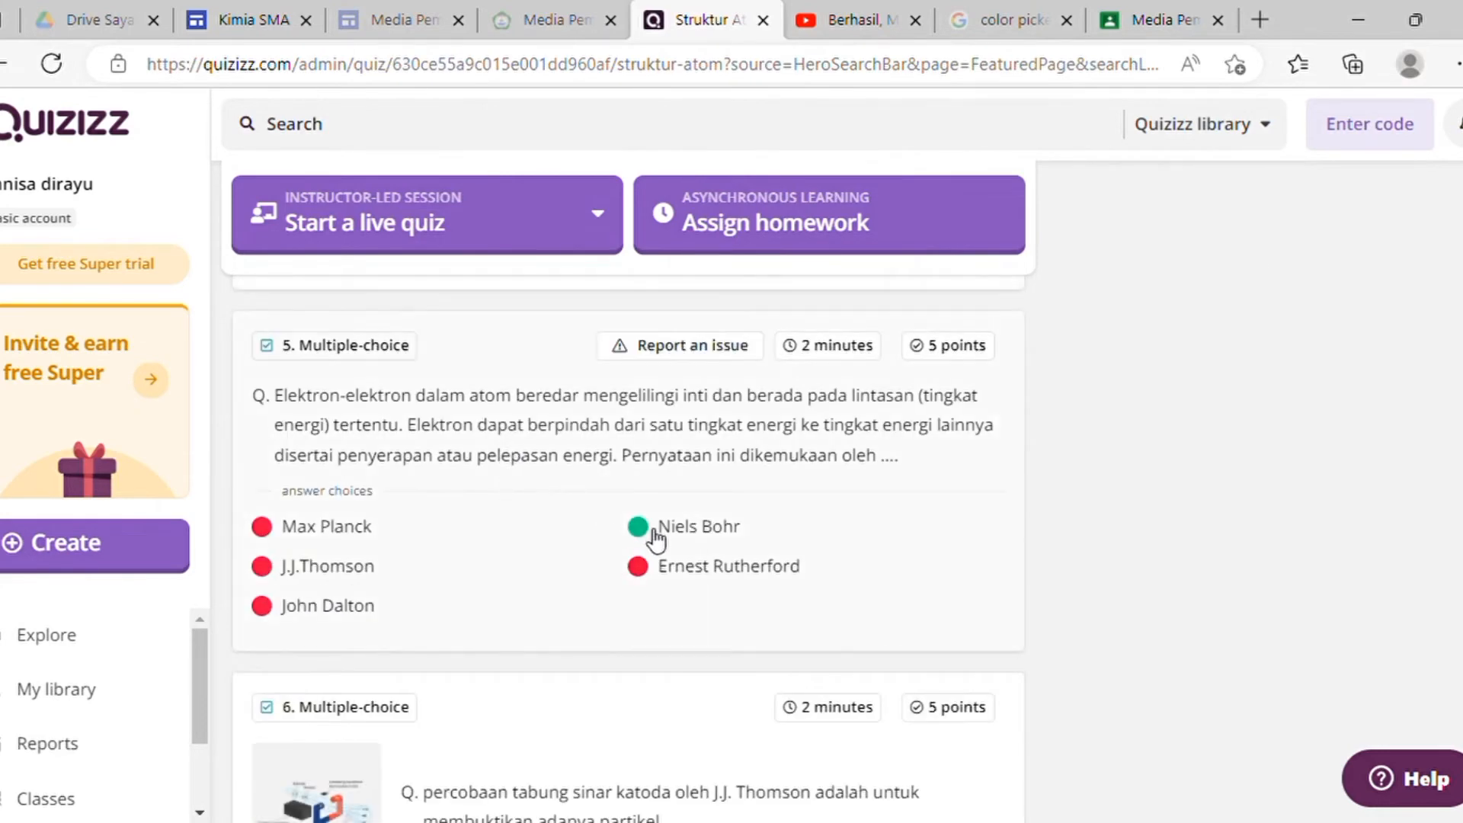
scroll(656, 539, "up", 15)
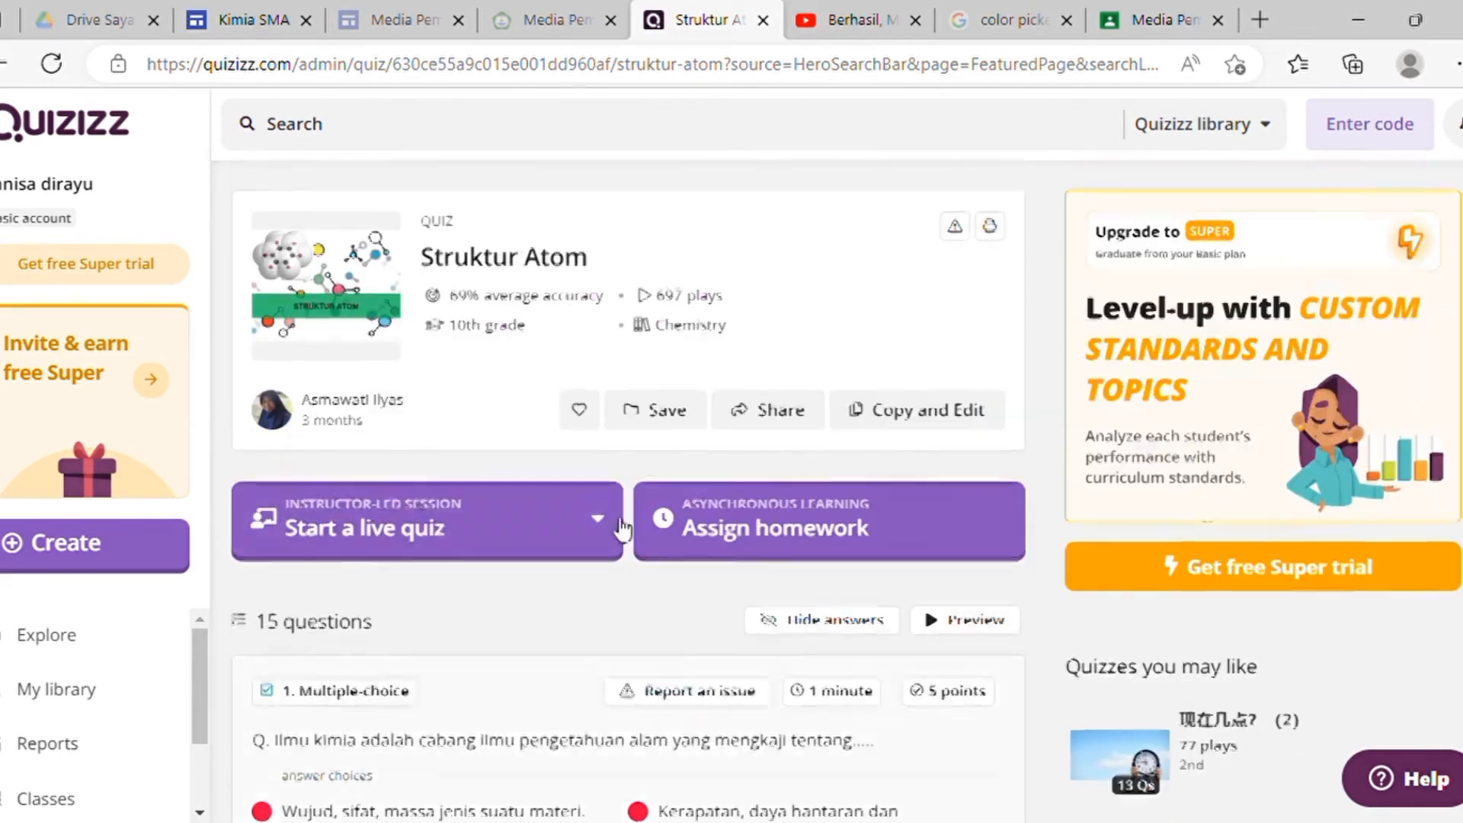
Step: Start a live quiz for it in Classic mode
left_click(532, 543)
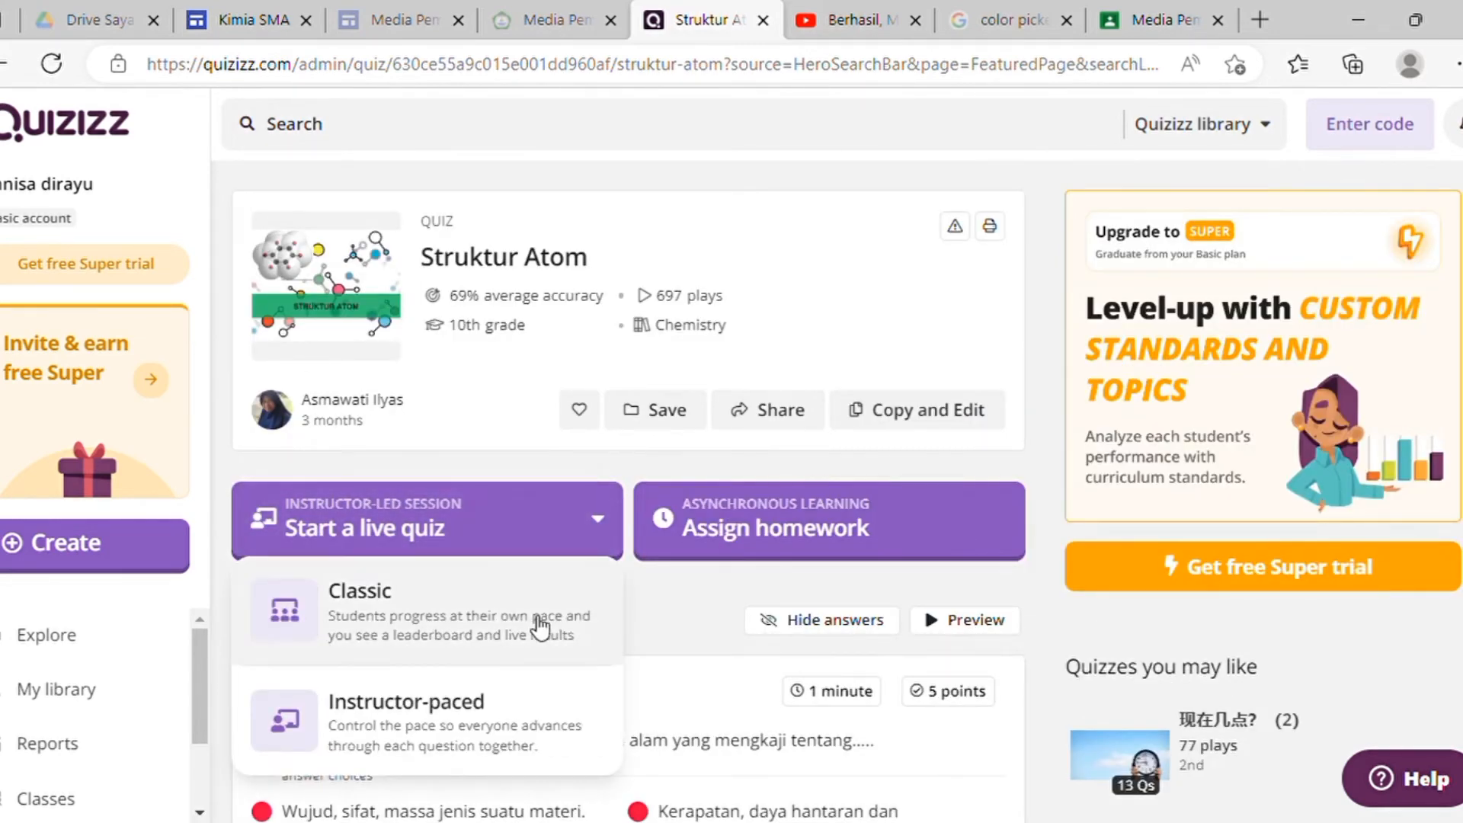
left_click(408, 610)
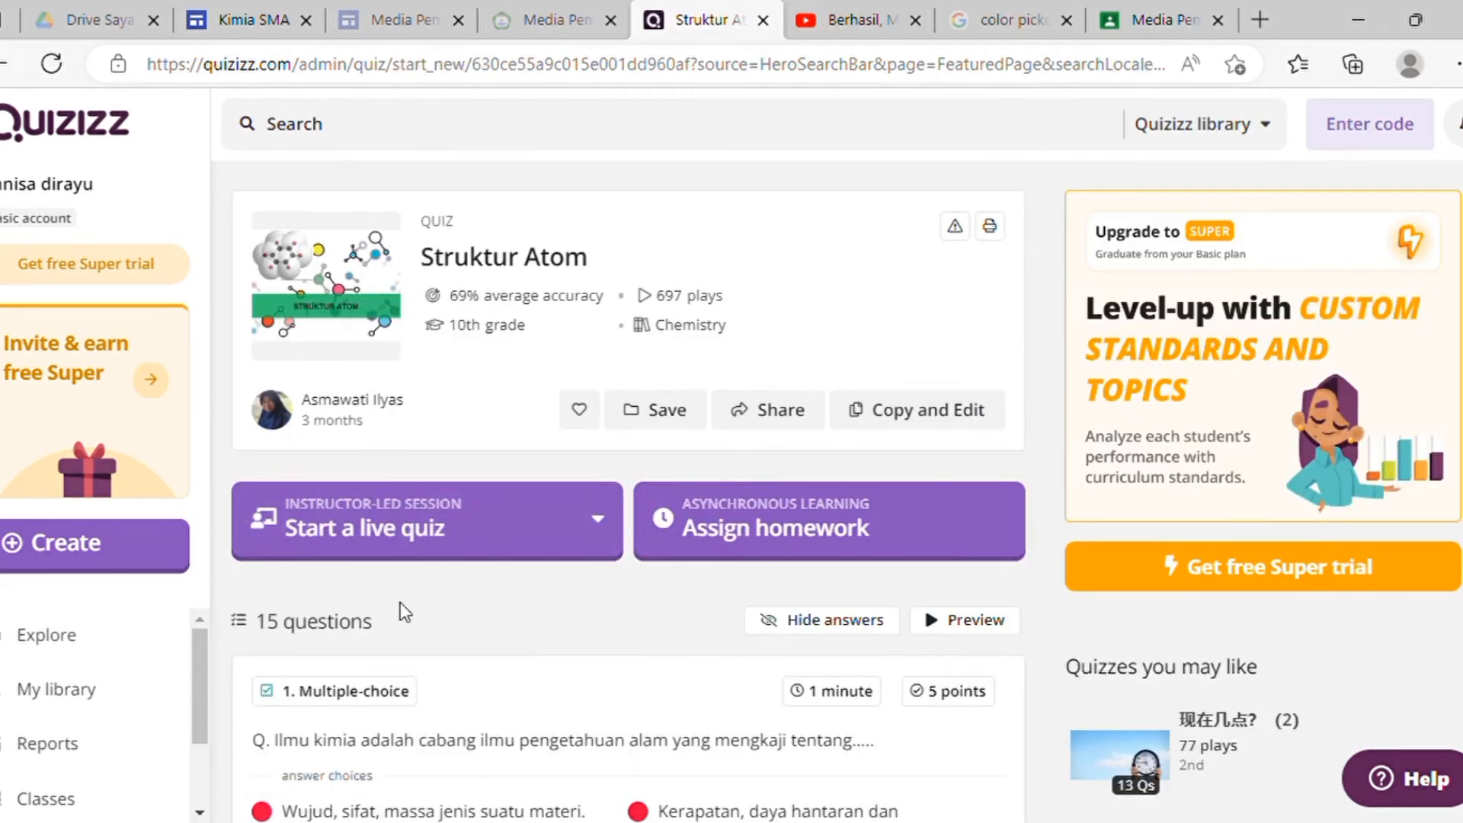
scroll(875, 542, "down", 4)
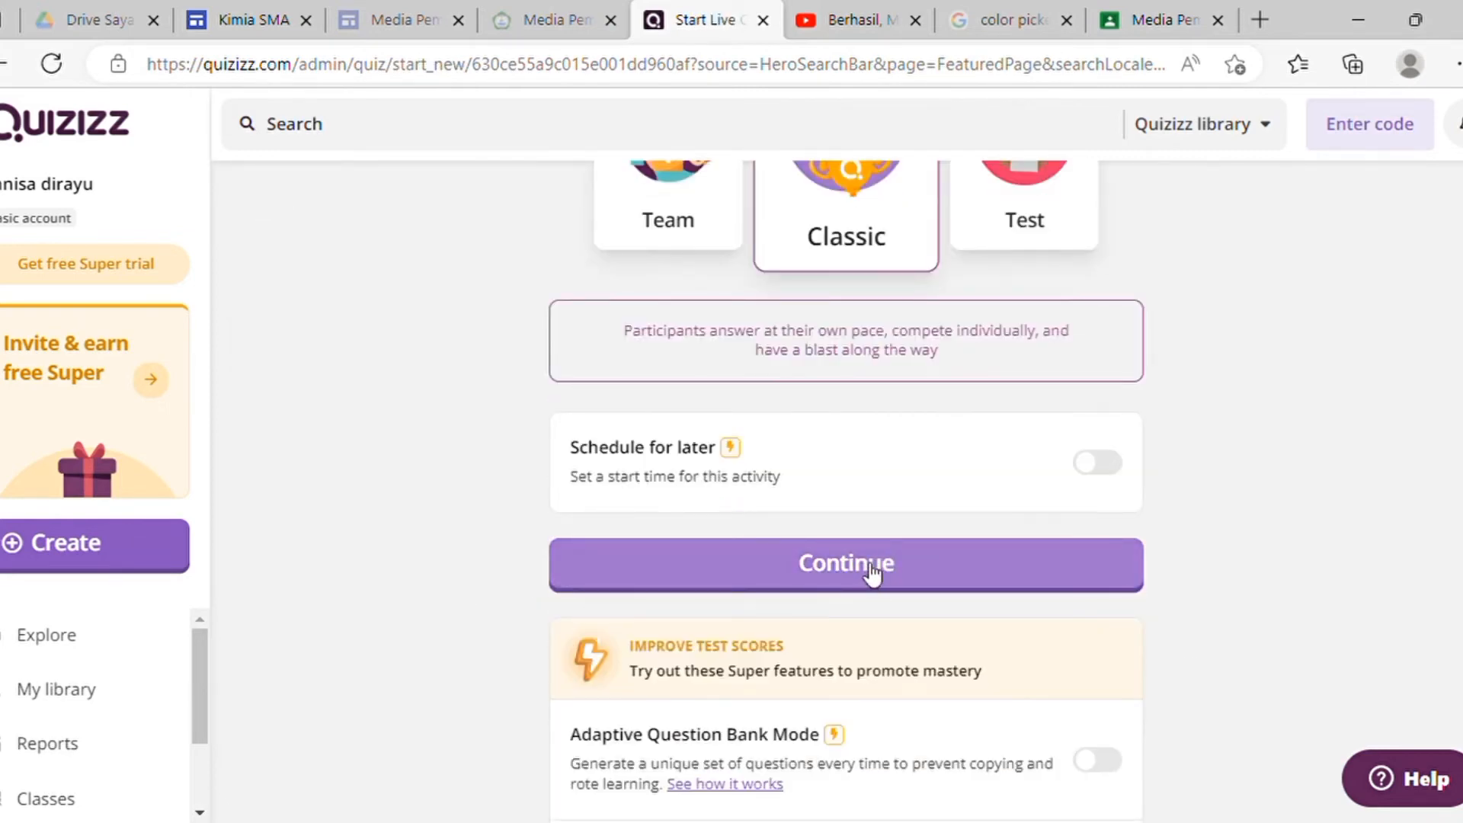
Step: Launch the live Struktur Atom game, copy its joinmyquiz.com link, and return to the Kimia SMA editor
left_click(873, 573)
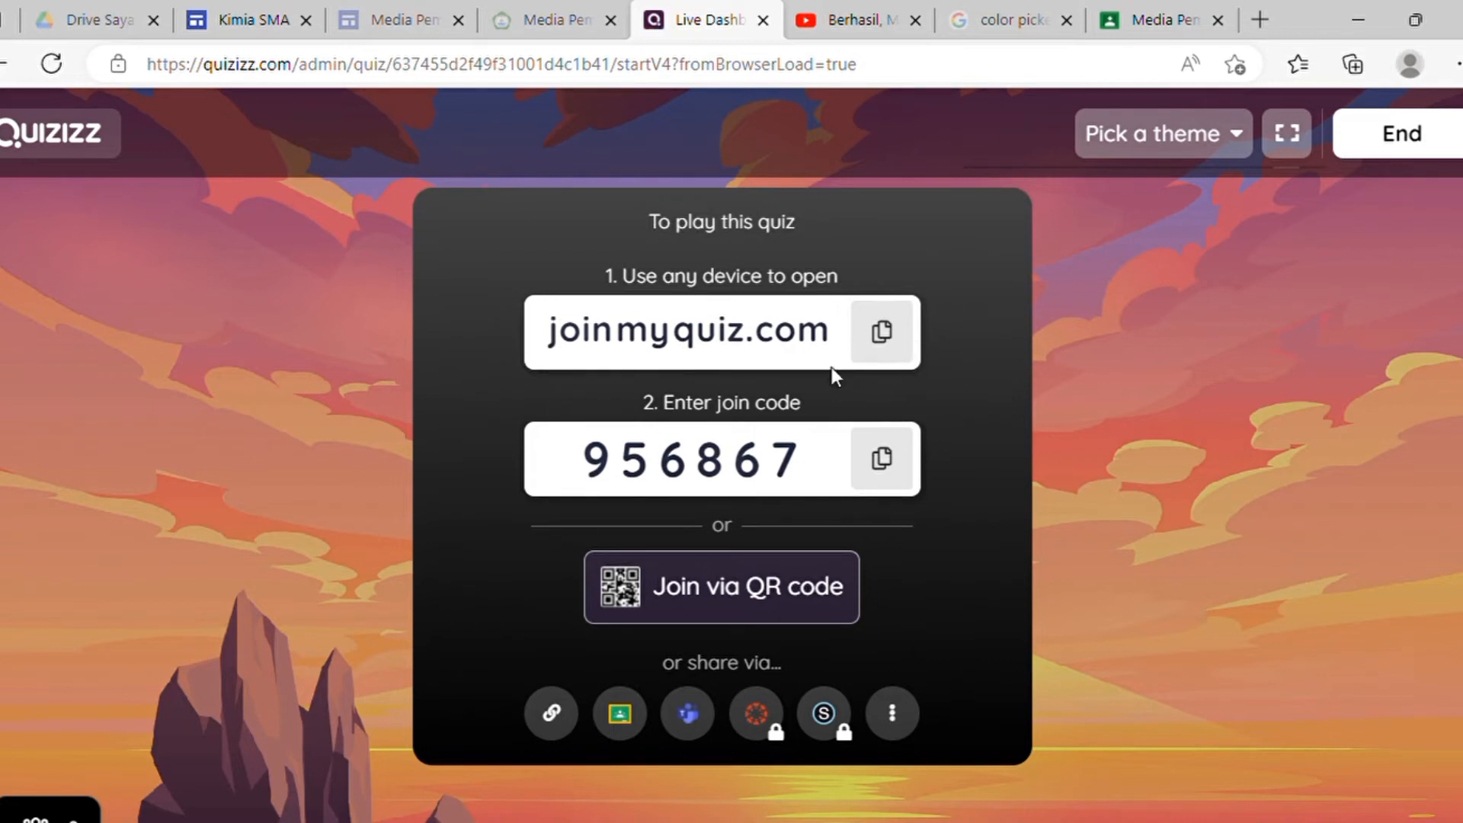
left_click(886, 345)
left_click(886, 349)
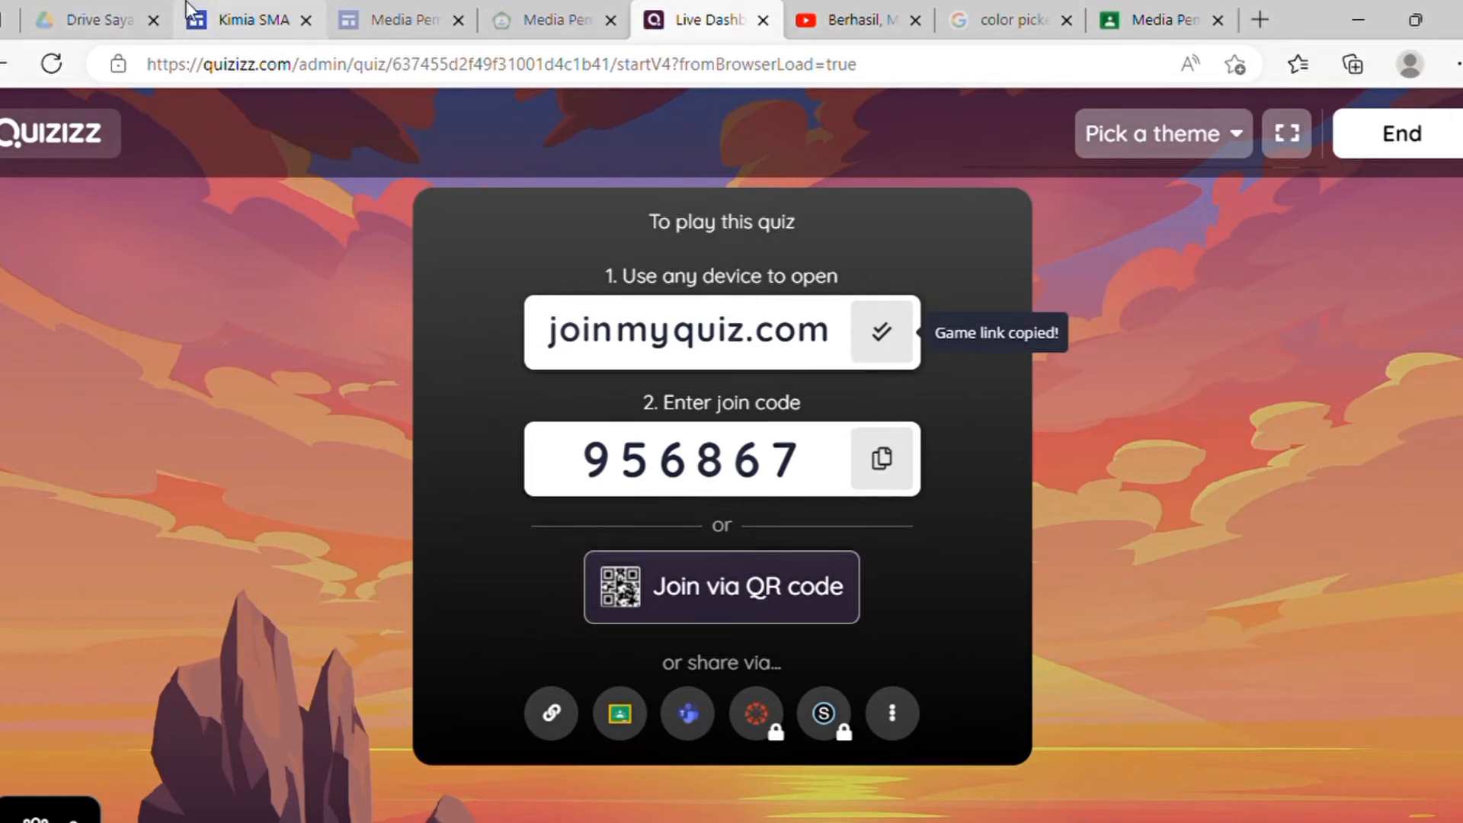
left_click(236, 26)
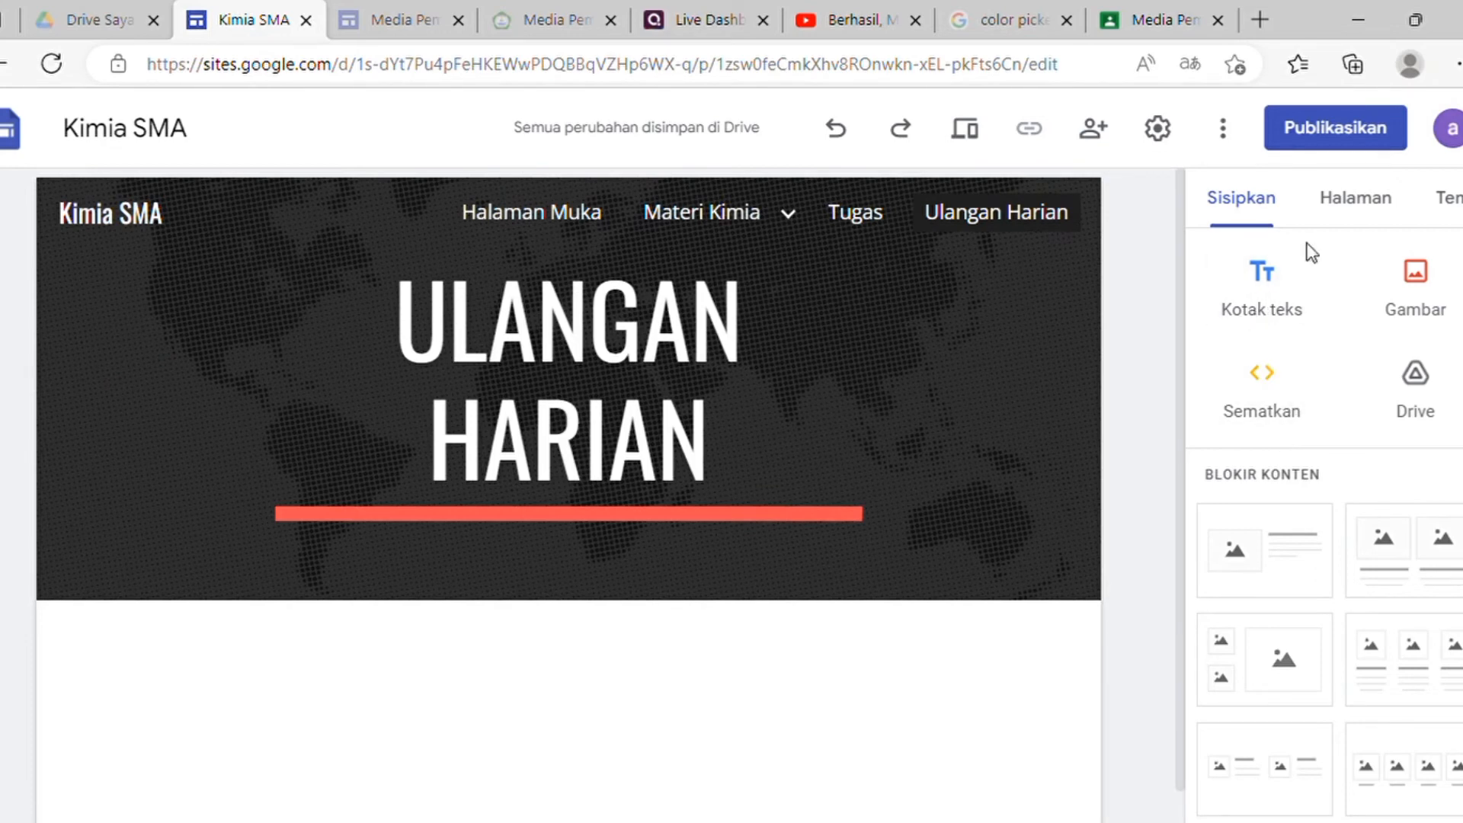
Step: Add a text box below the header inviting students to do the ulangan harian at the following link
left_click(1271, 282)
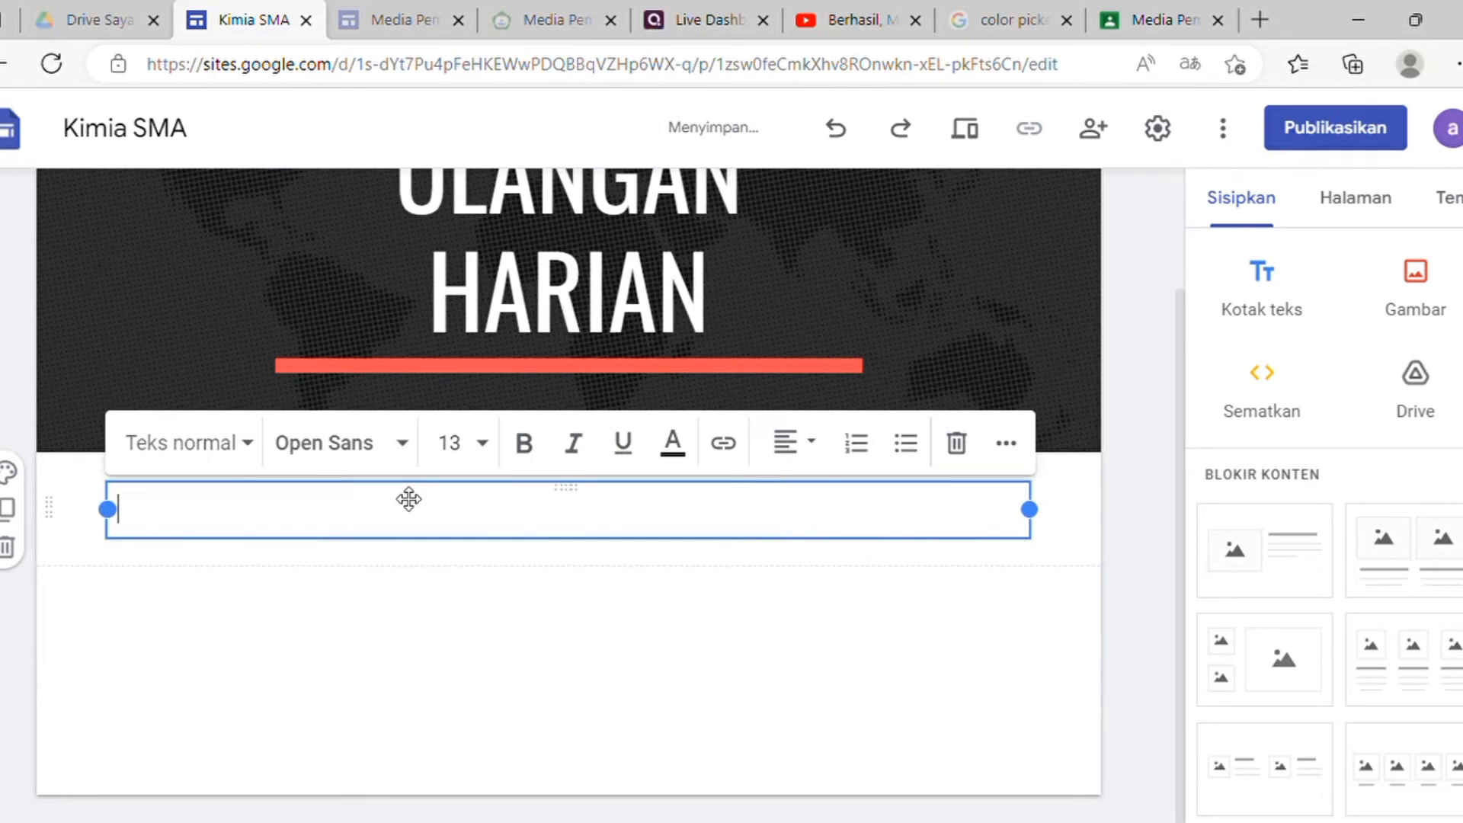
type("Anda")
type(" da")
key("BackSpace")
type("da")
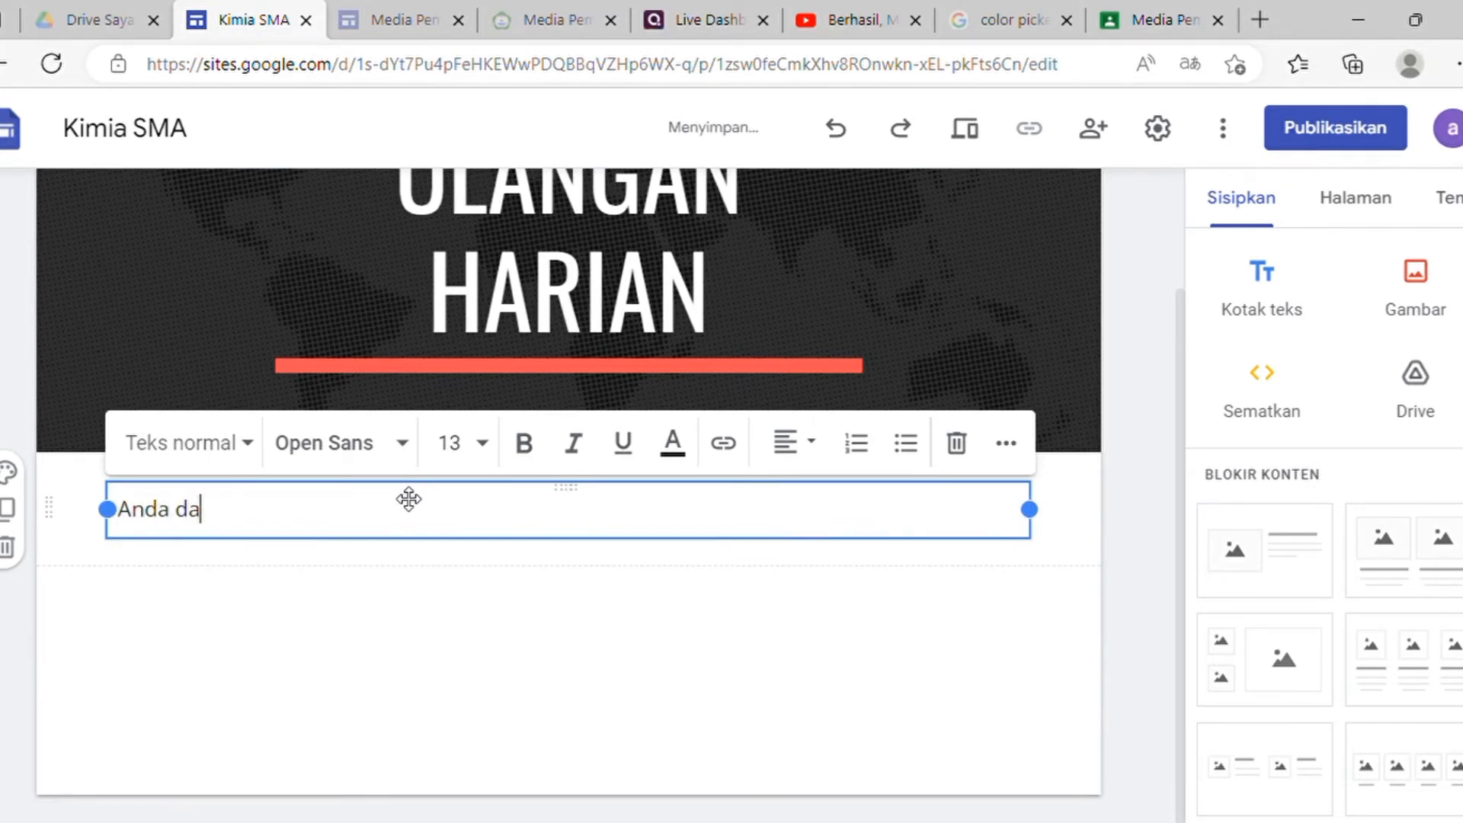
type("pat melih")
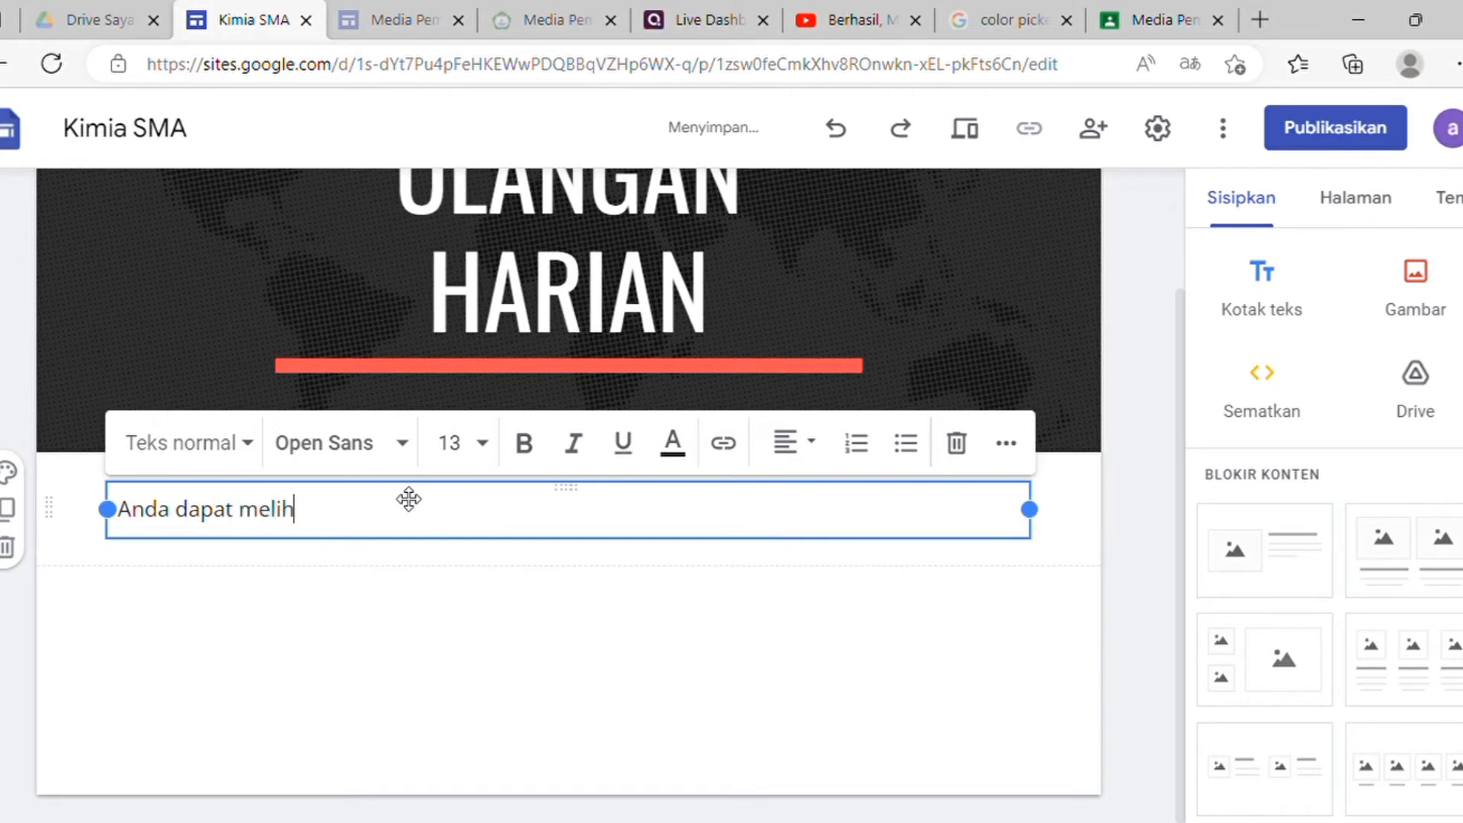
type("a")
key("BackSpace")
key("BackSpace")
key("BackSpace")
key("BackSpace")
type("ngerjakan ")
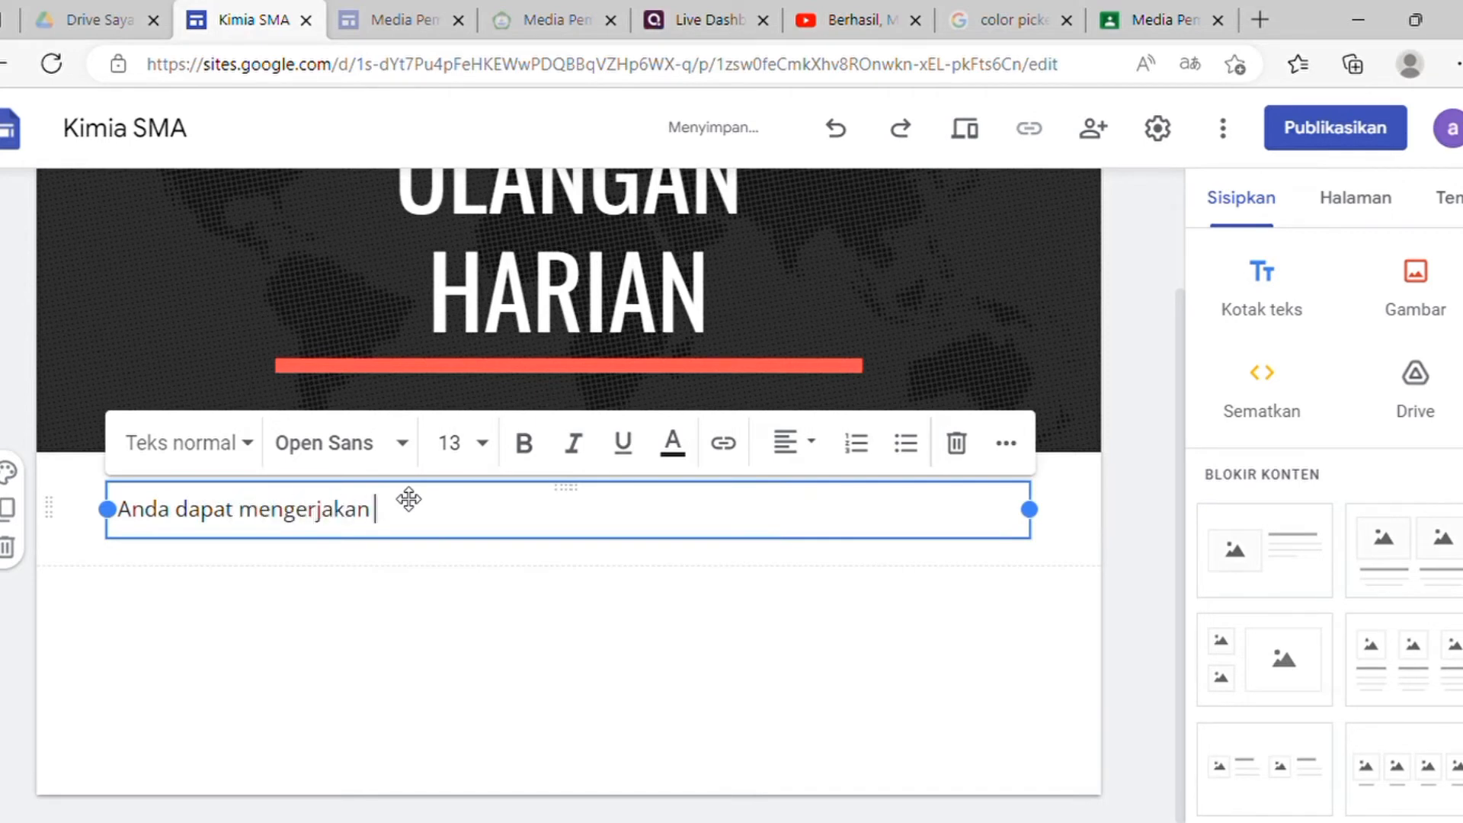
type("soal ulangan harian")
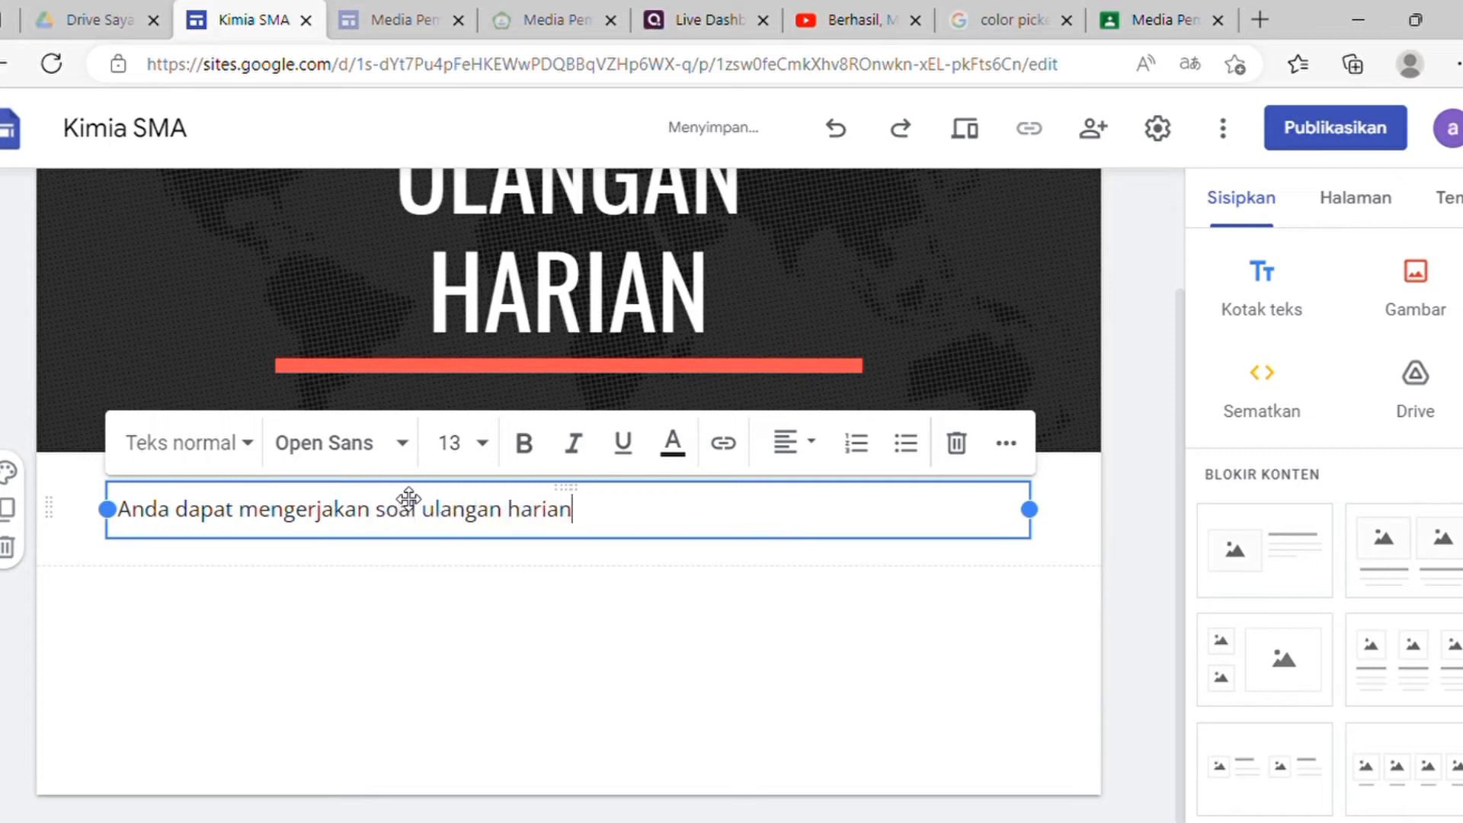
type(" pada lin")
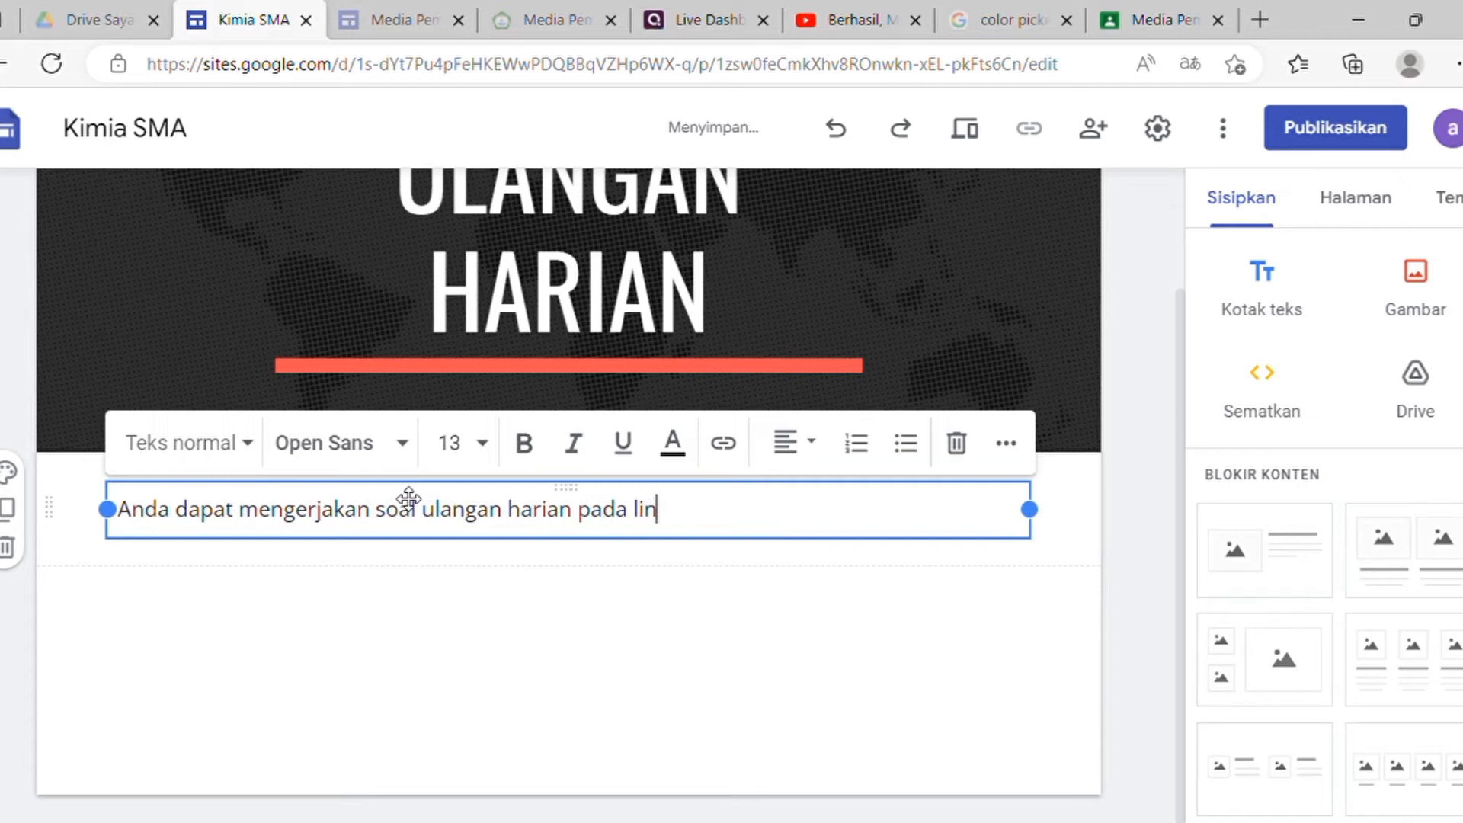
type("k berikut ini.")
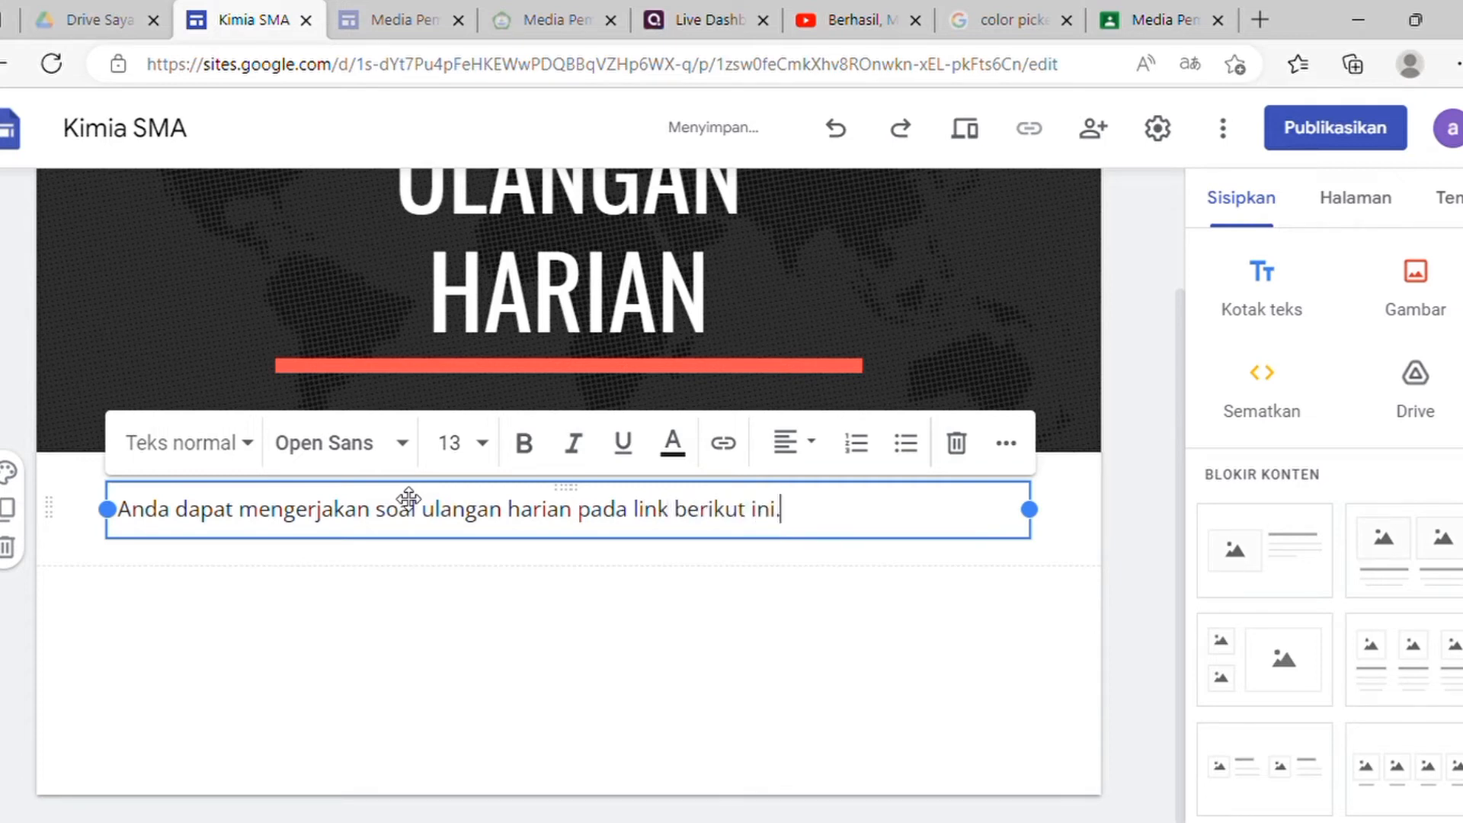
Step: Add an italic 'Quizizz' line linked to the copied Quizizz join URL
key("Return")
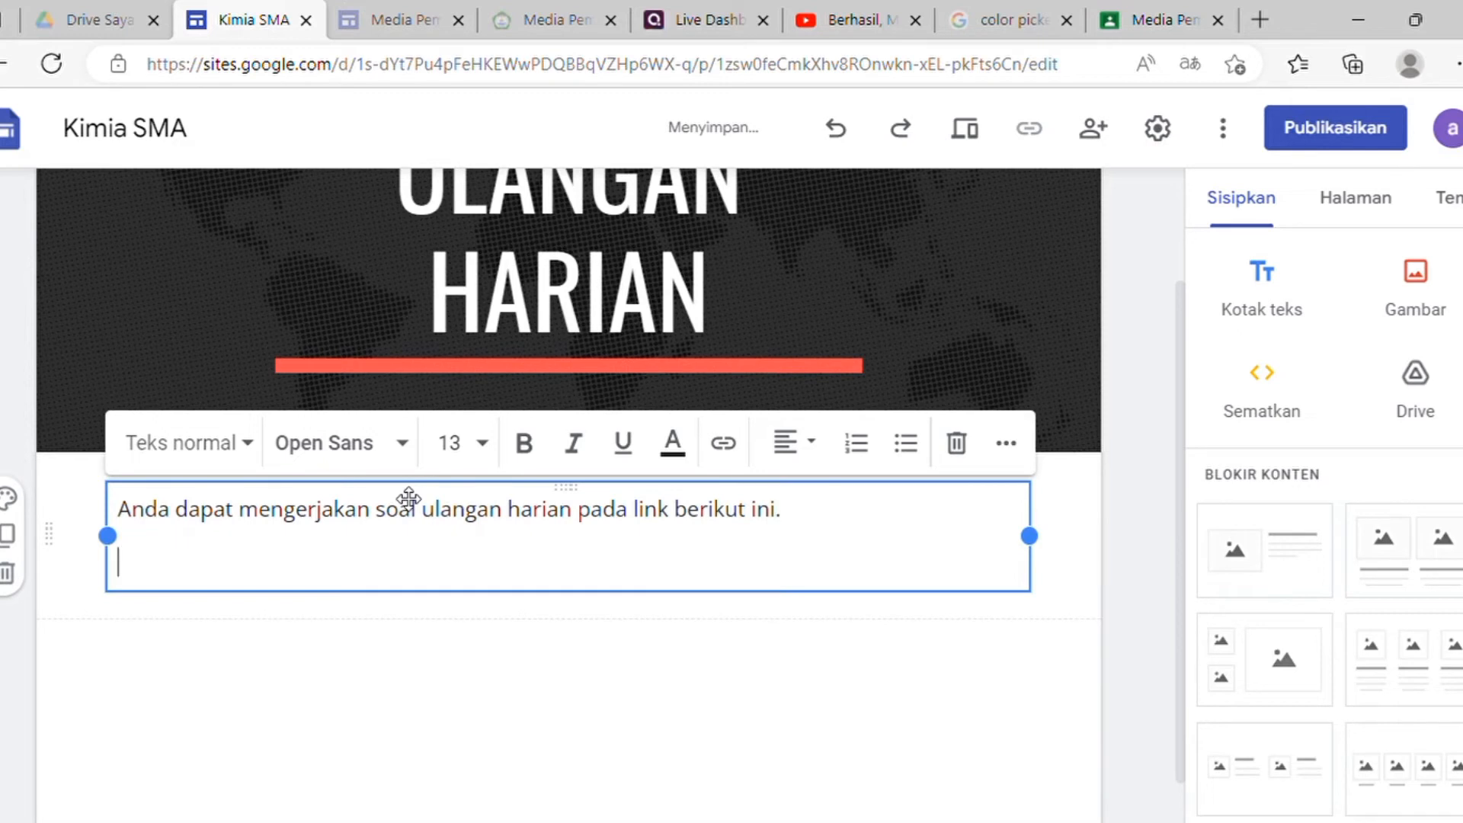
type("klik")
key("ctrl+i")
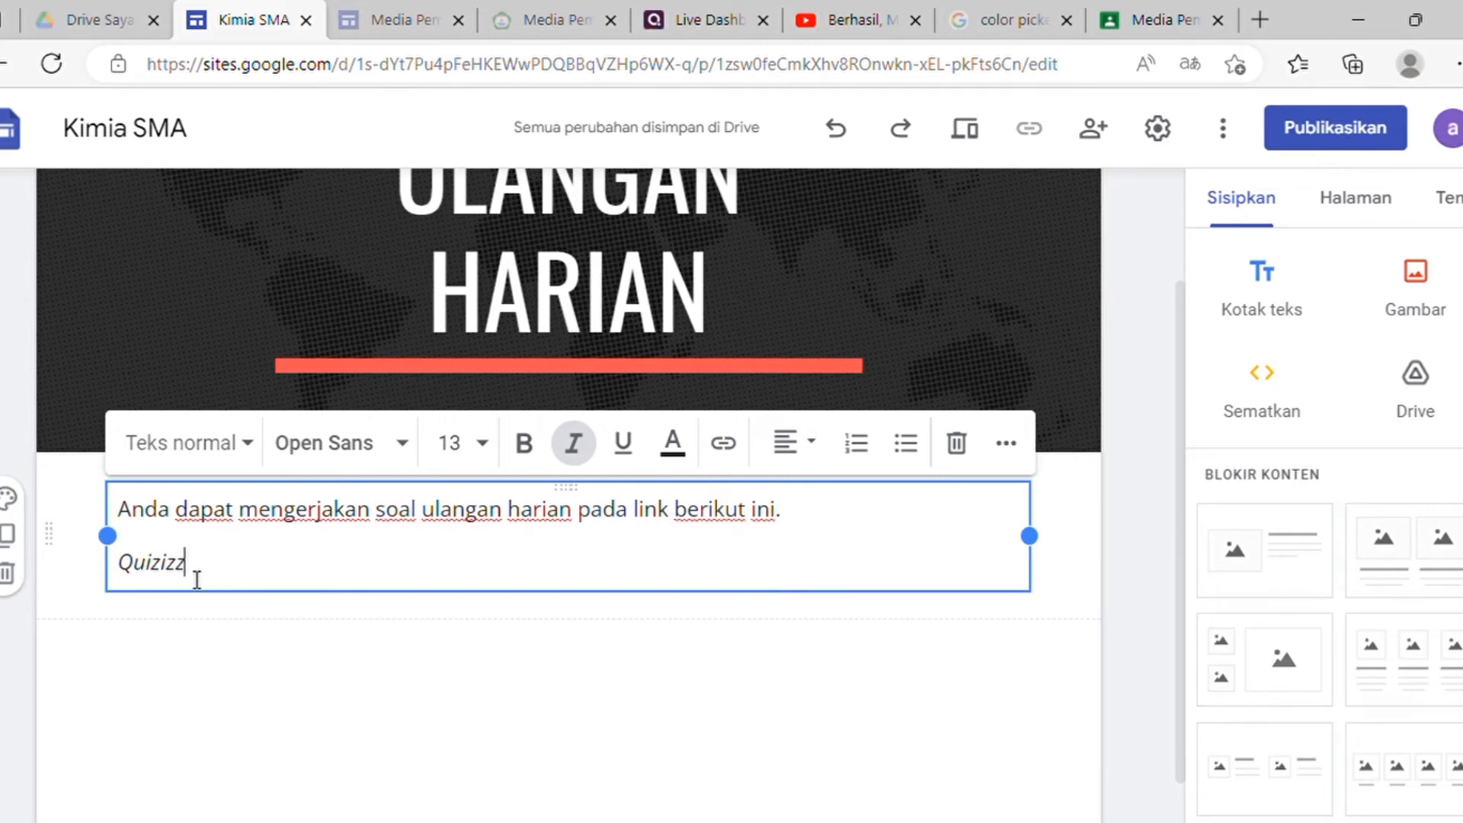
left_click_drag(194, 579, 130, 582)
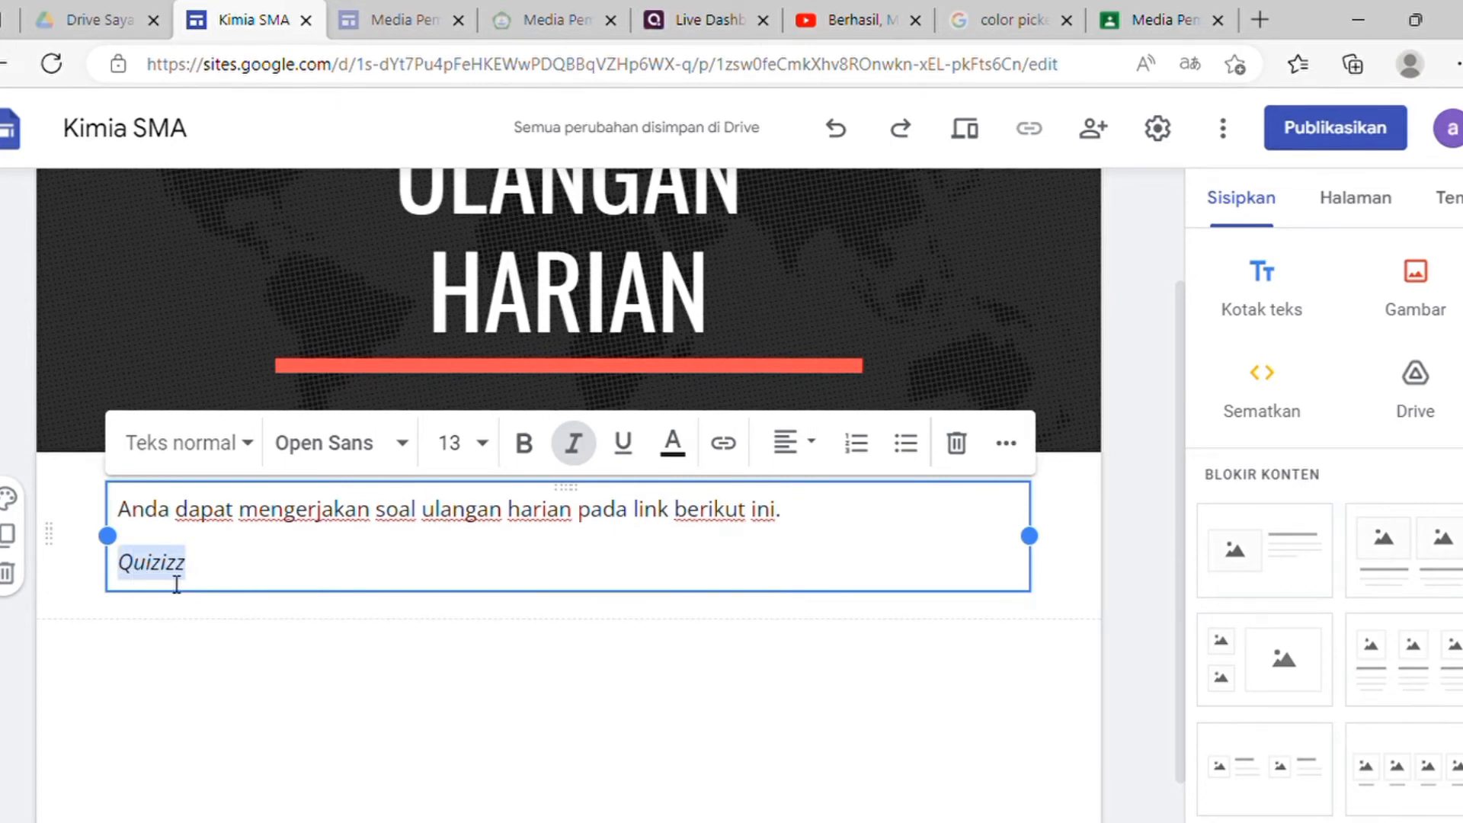
left_click(734, 449)
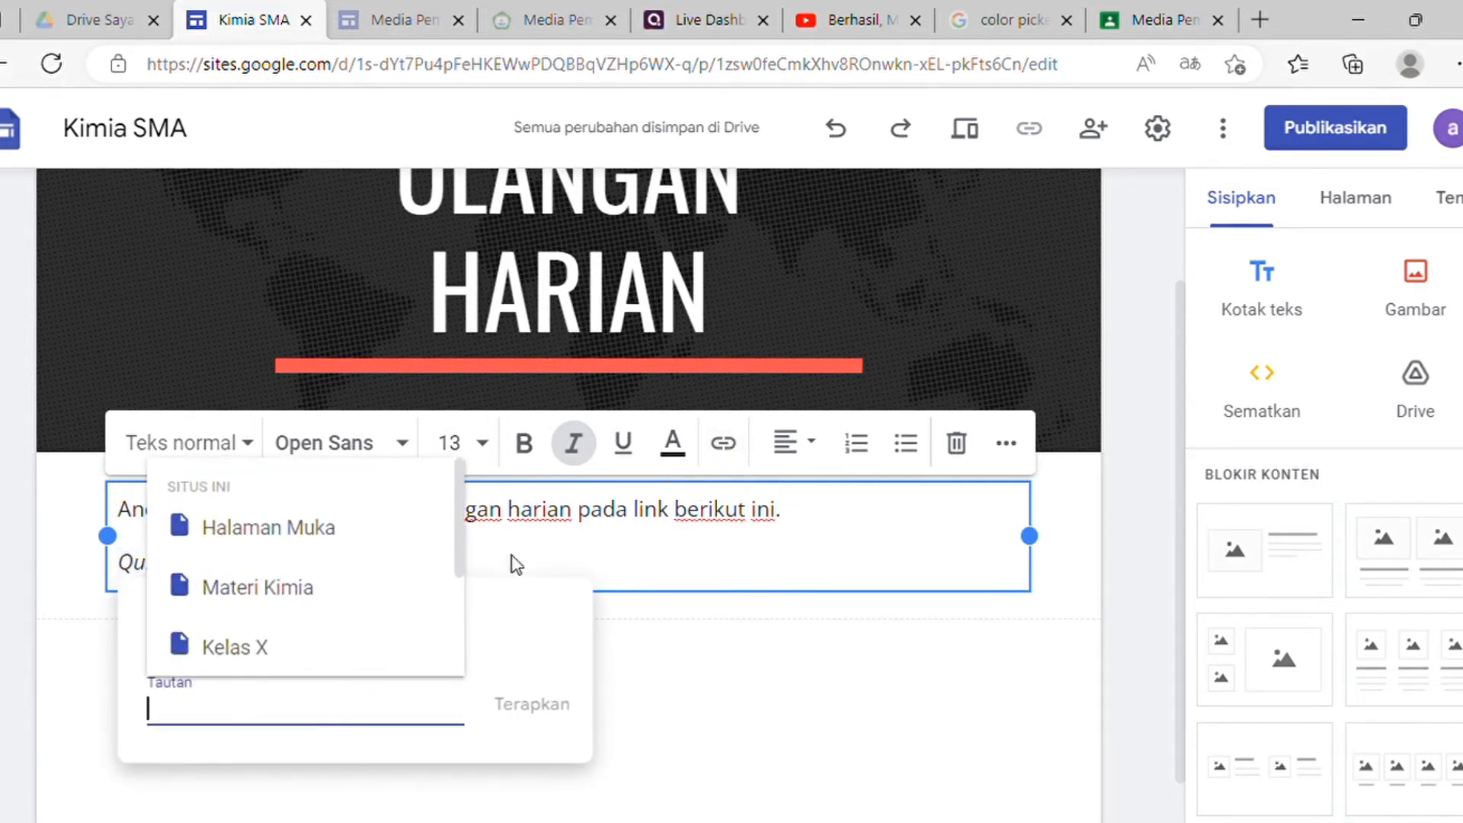
key("ctrl+v")
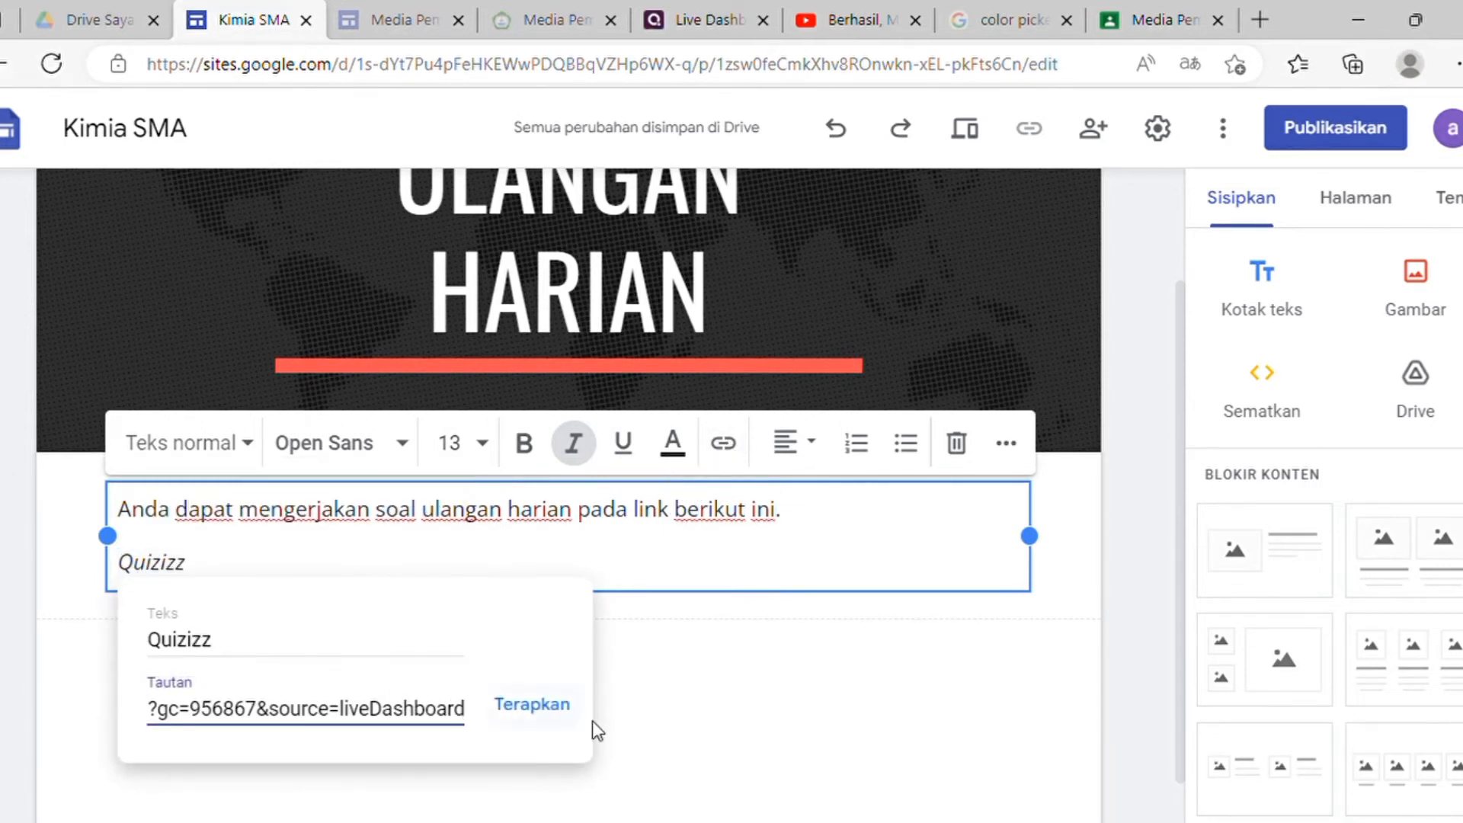
left_click(562, 708)
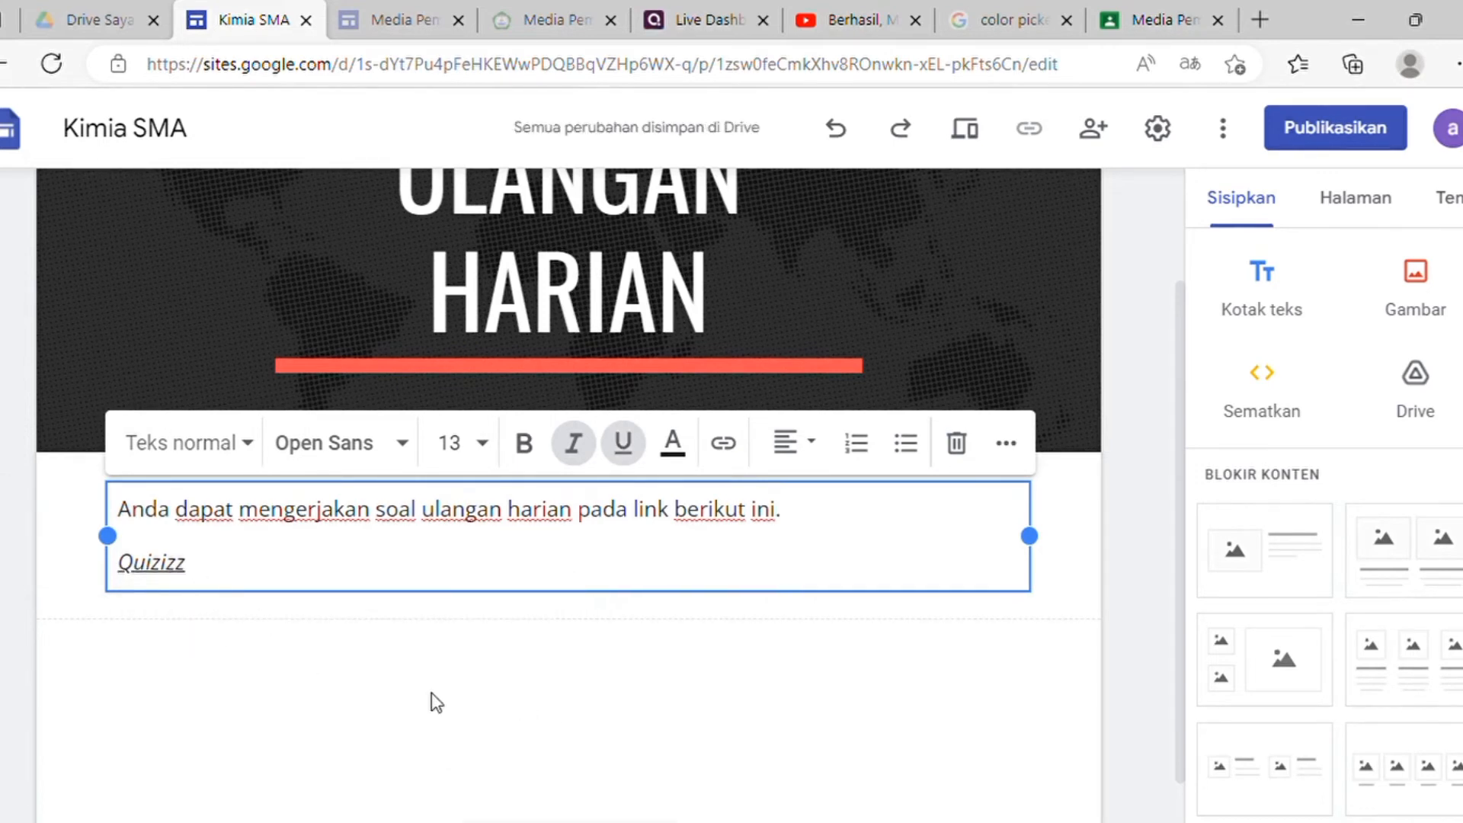
left_click(503, 690)
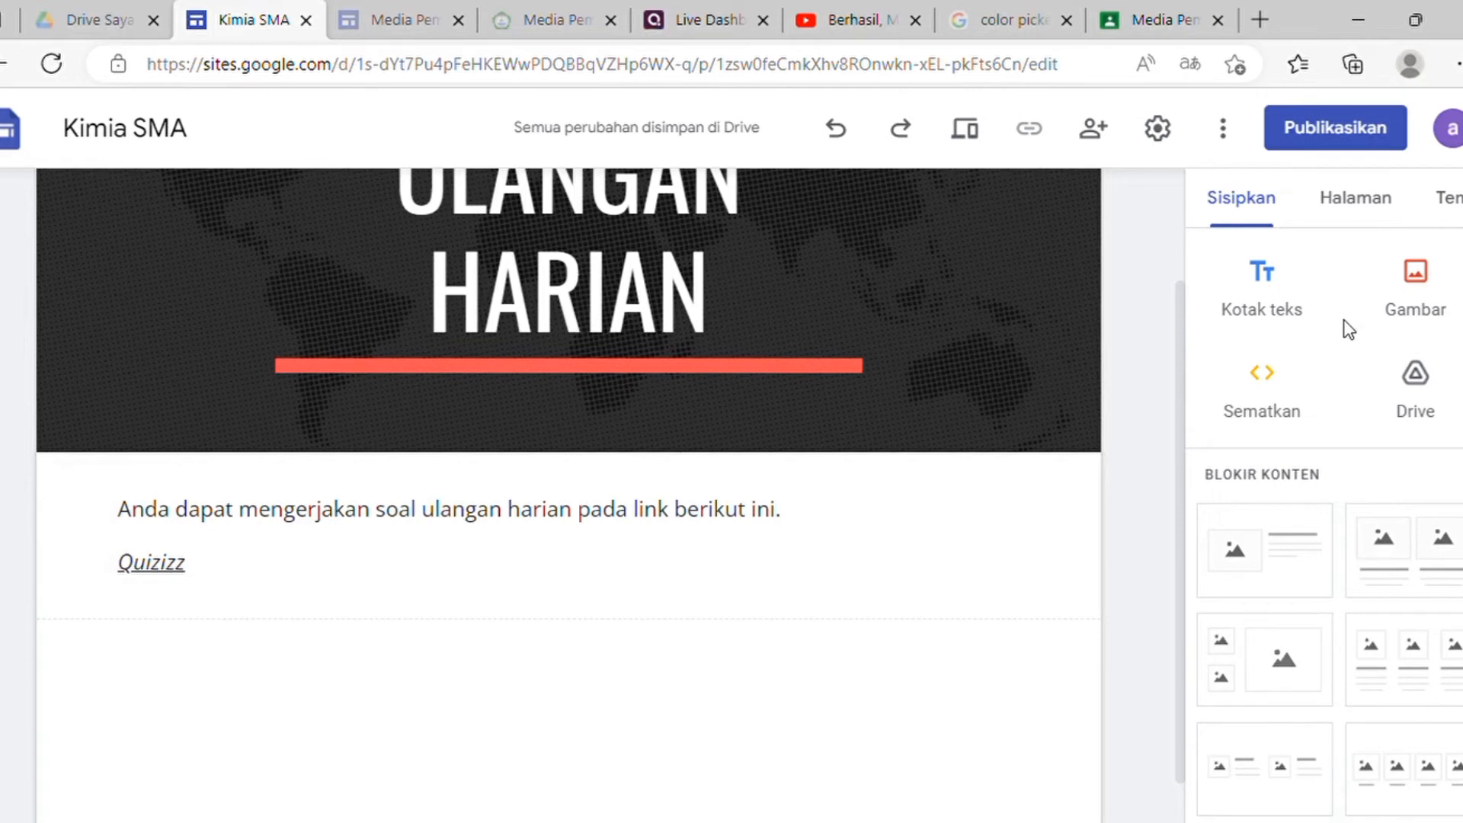
Step: Embed the Quizizz join URL as a whole page (Seluruh halaman) below the link
mouse_move(751, 351)
left_click(1284, 408)
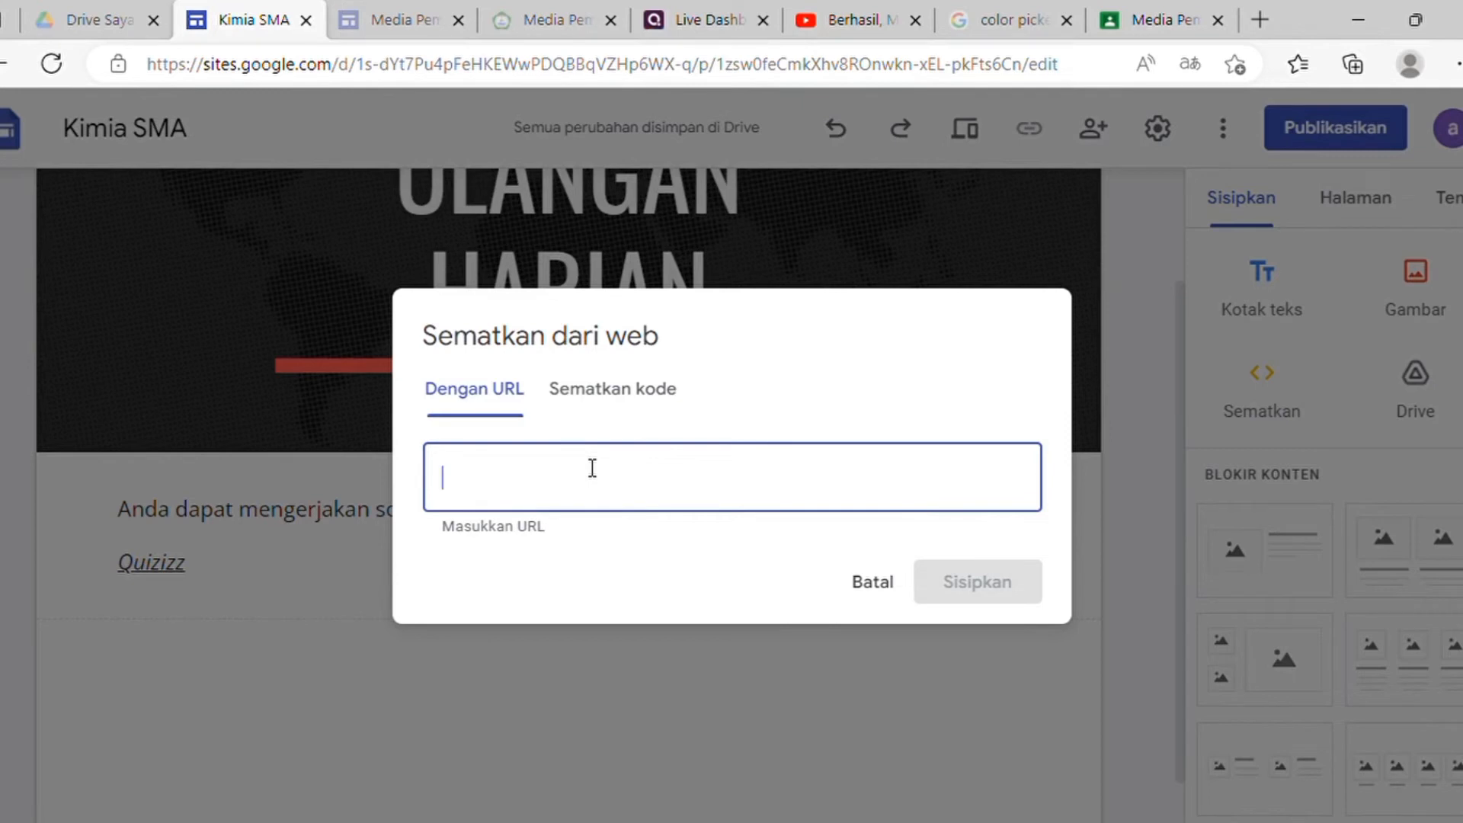
type("https://quizizz.com/join?gc=956867&source=liveDashboard")
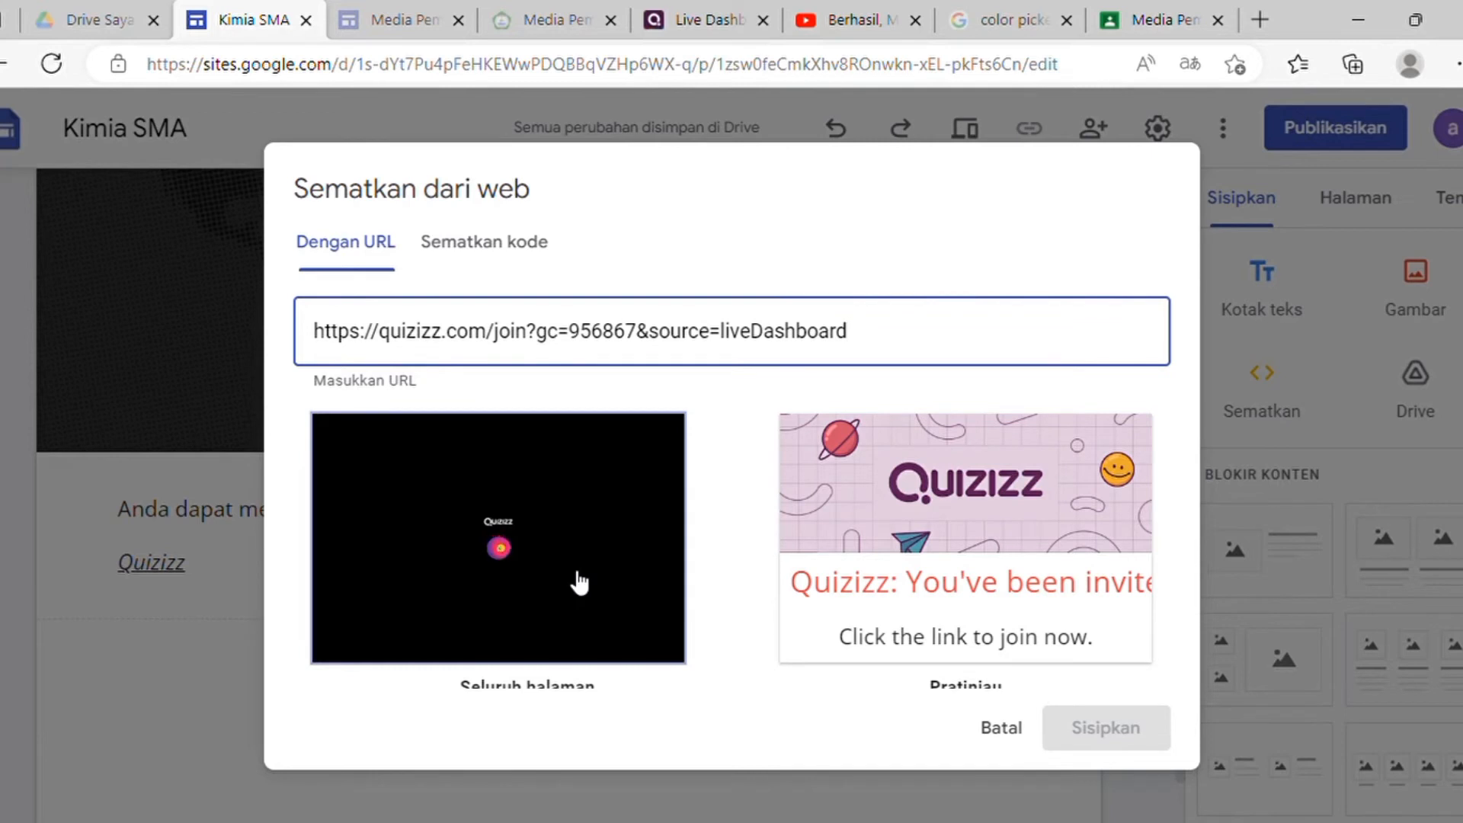
left_click(579, 583)
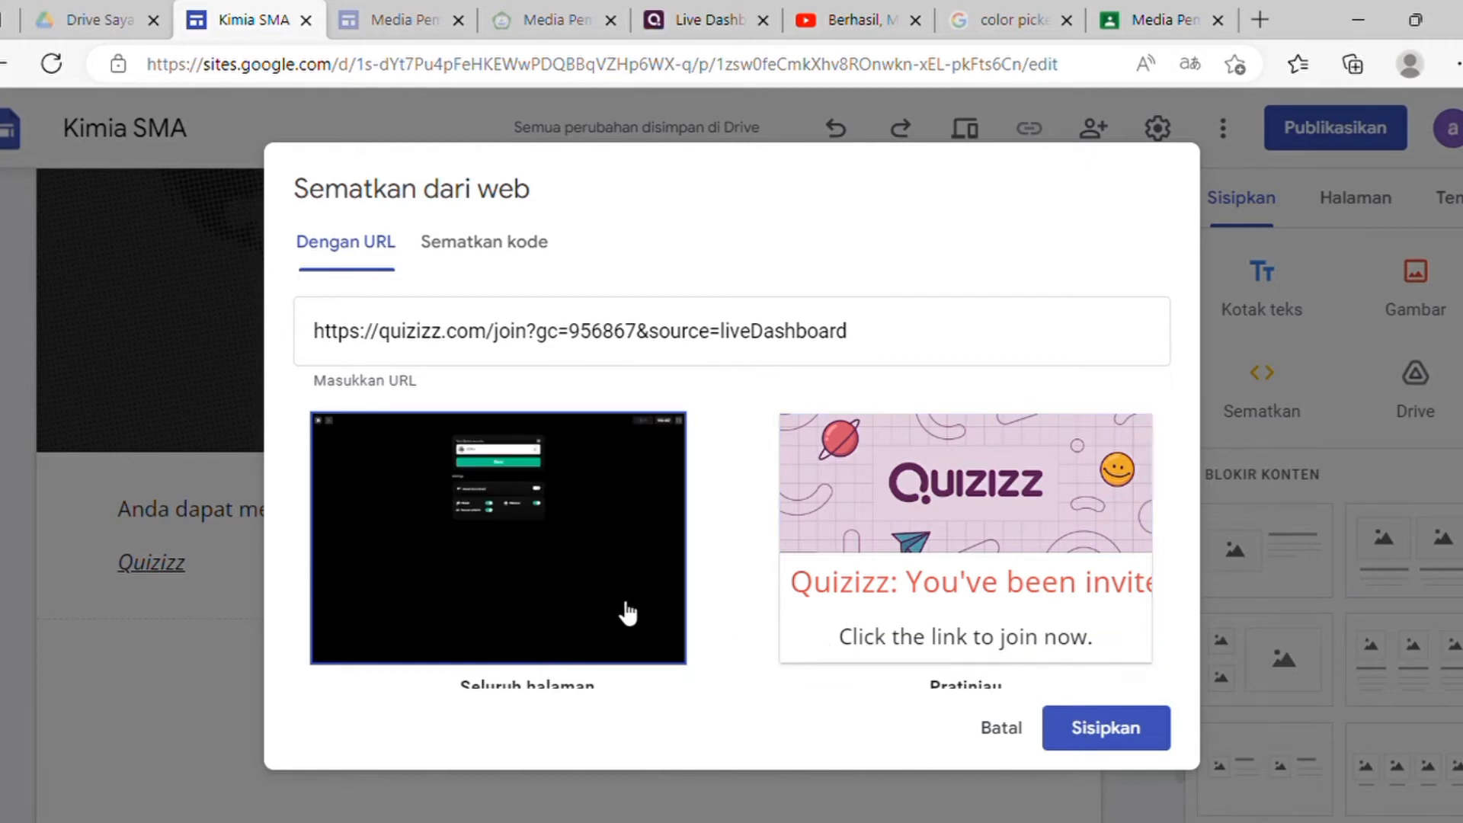
left_click(1148, 738)
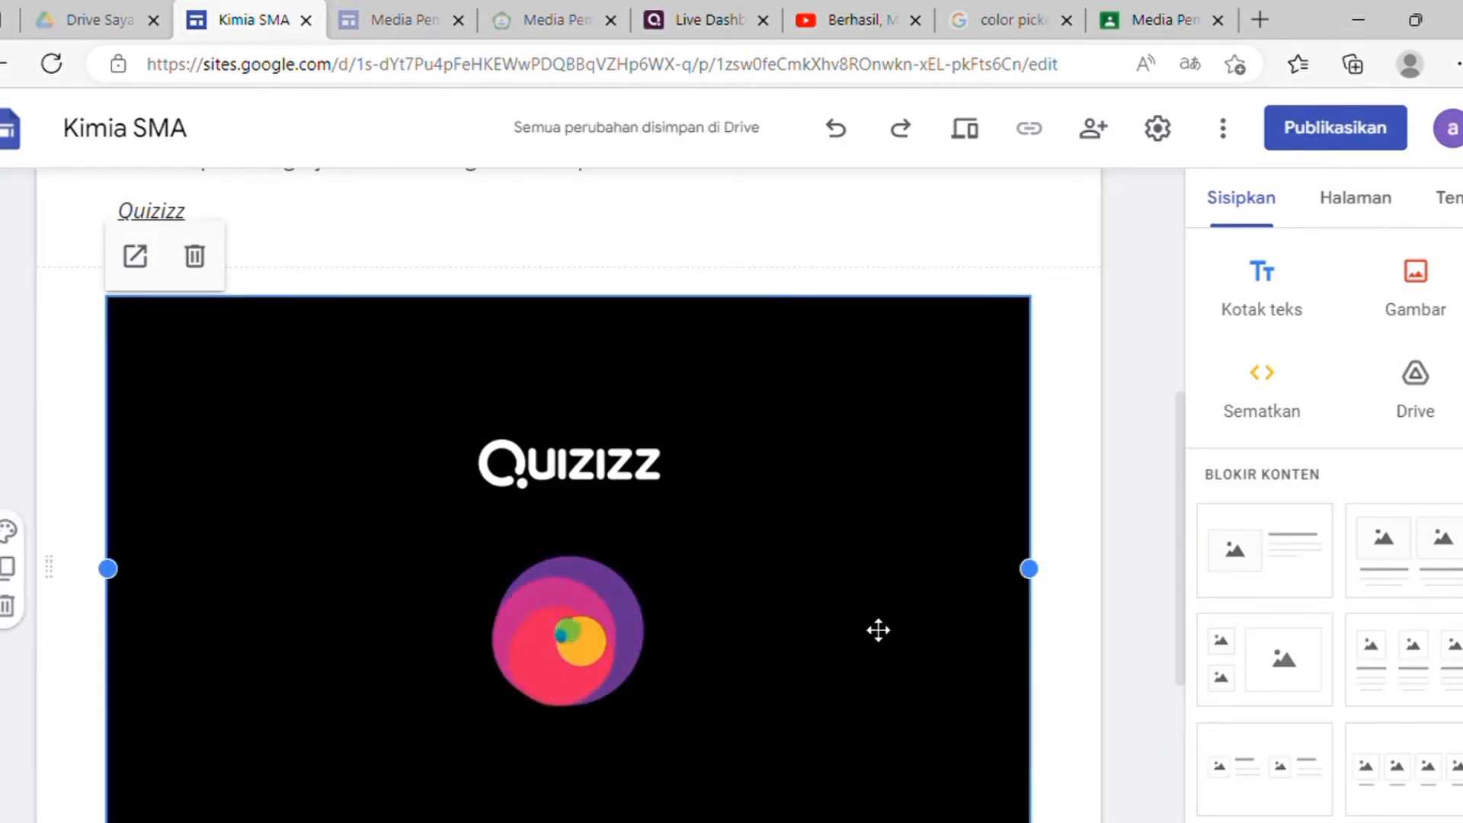
scroll(732, 512, "down", 2)
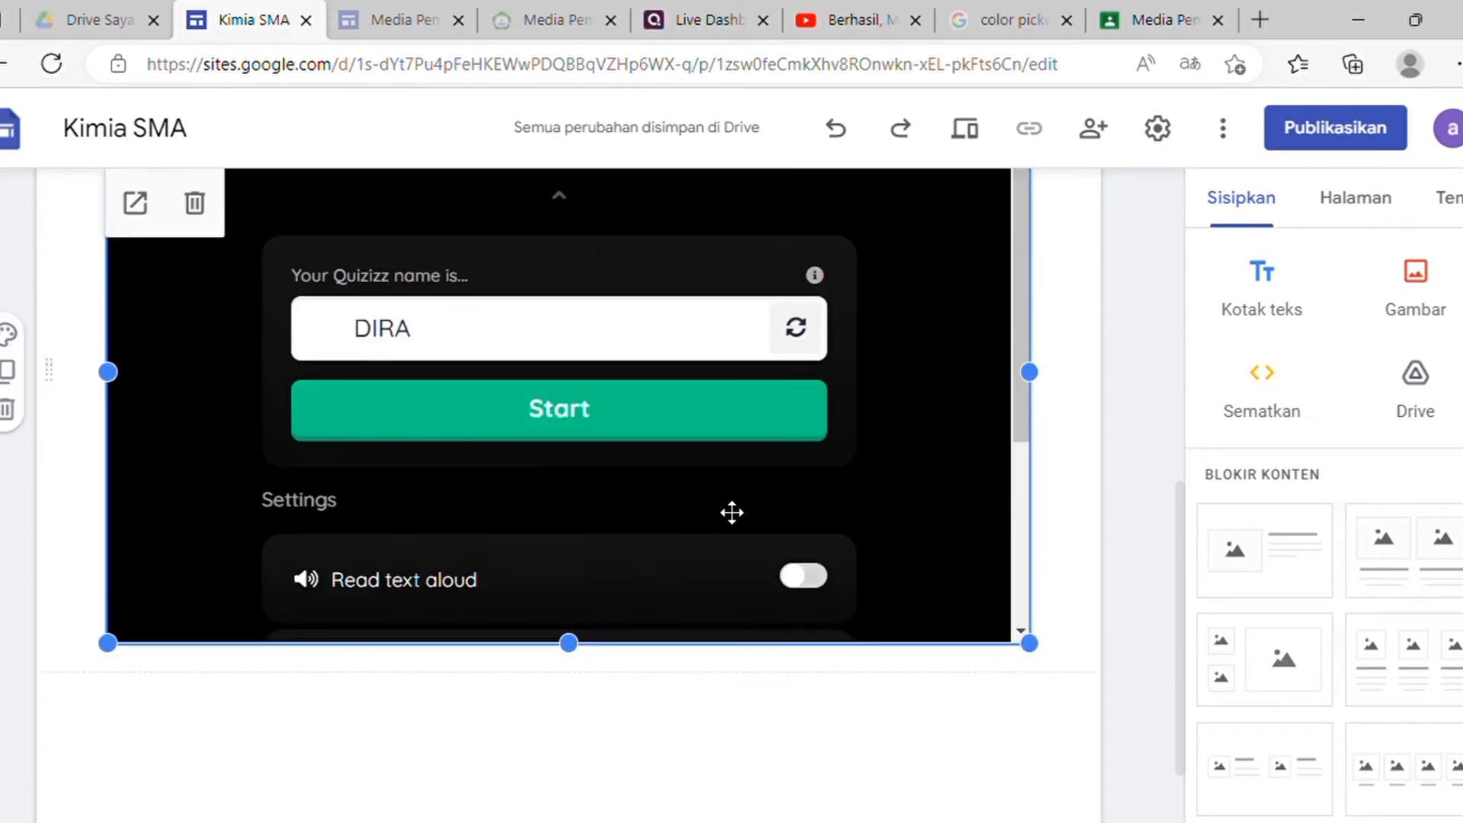
scroll(732, 512, "up", 4)
scroll(732, 510, "down", 3)
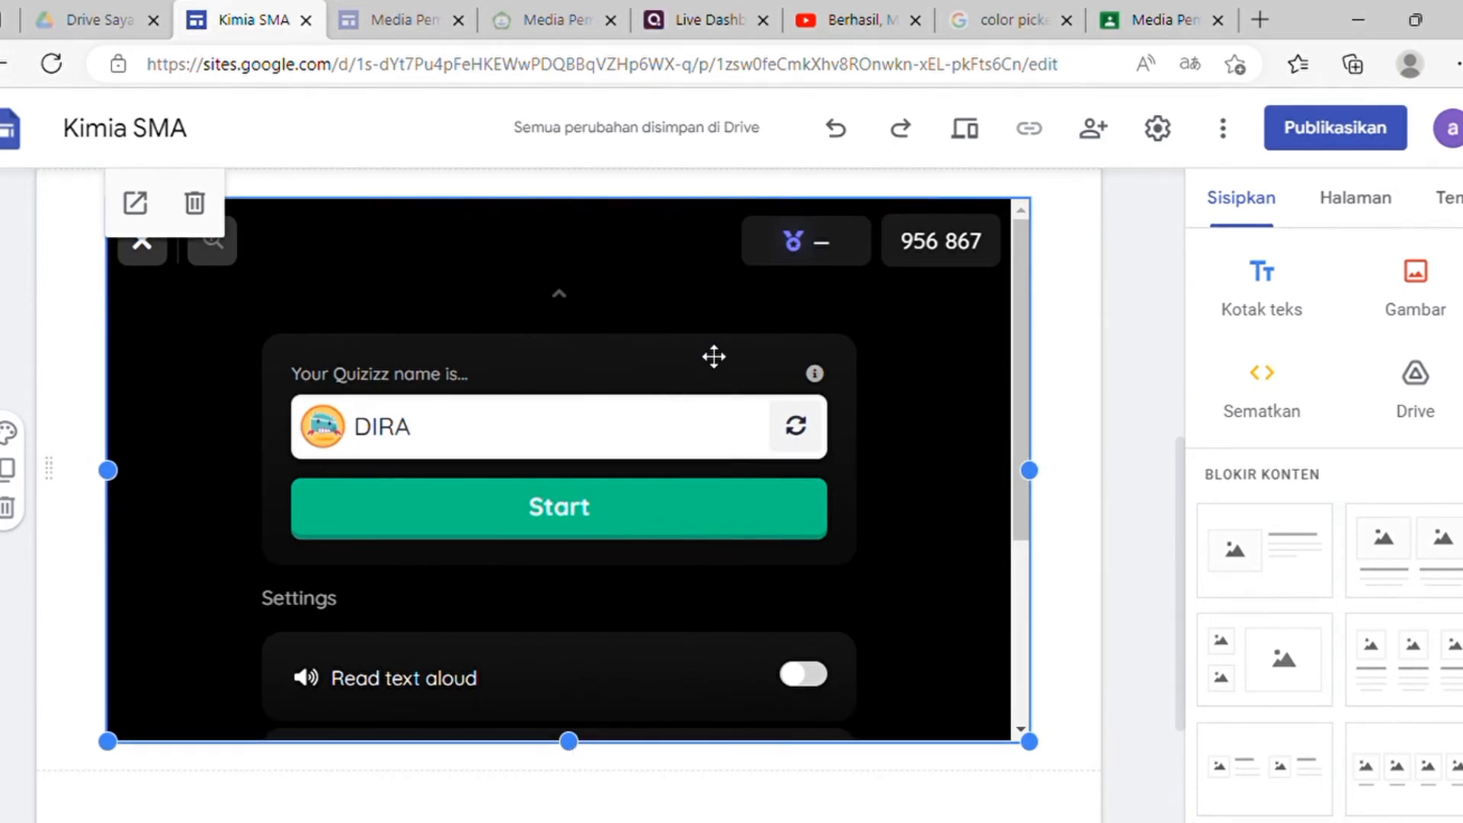
scroll(714, 356, "up", 5)
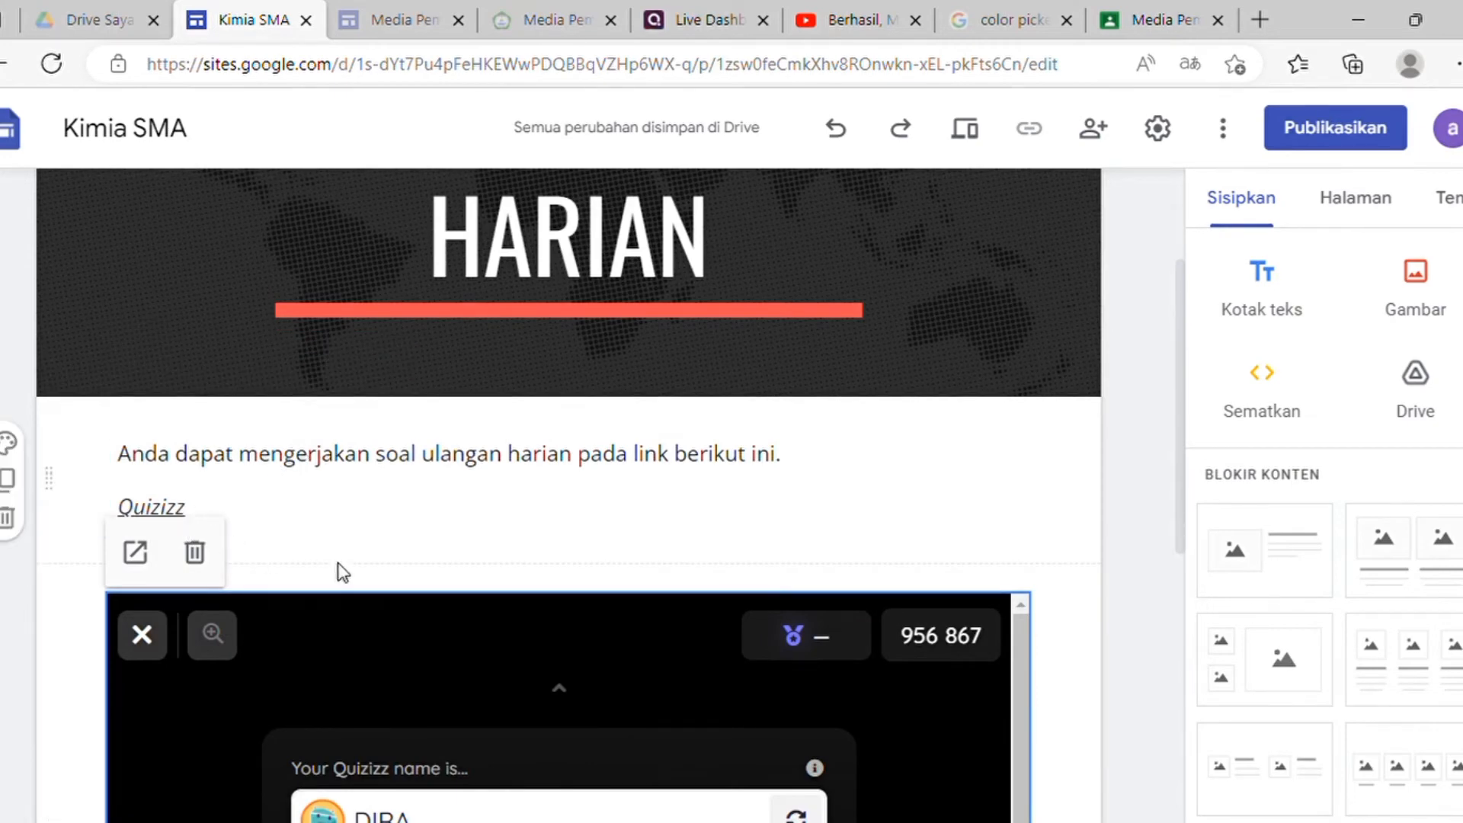
scroll(336, 571, "down", 3)
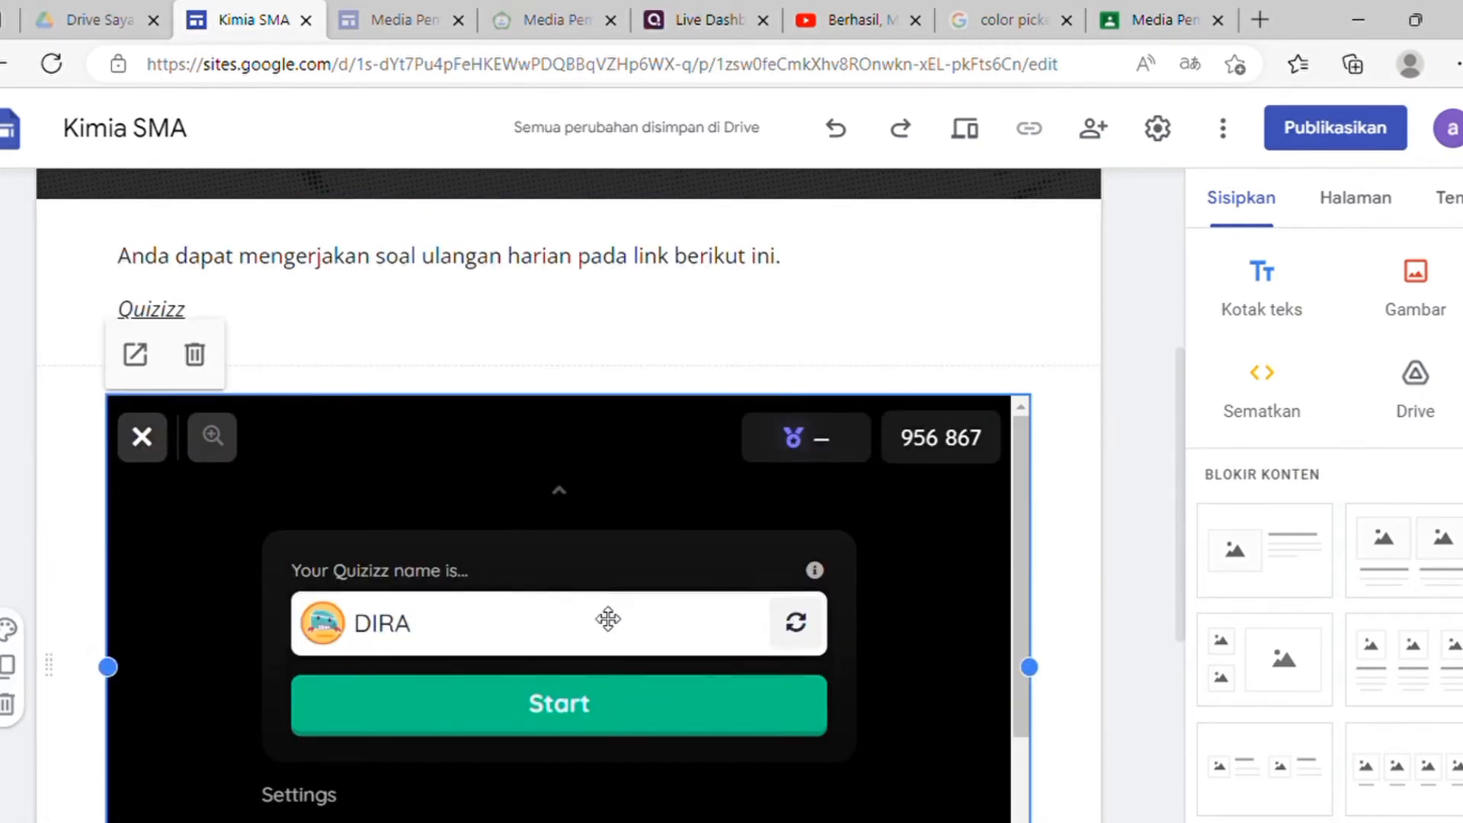
scroll(496, 640, "down", 4)
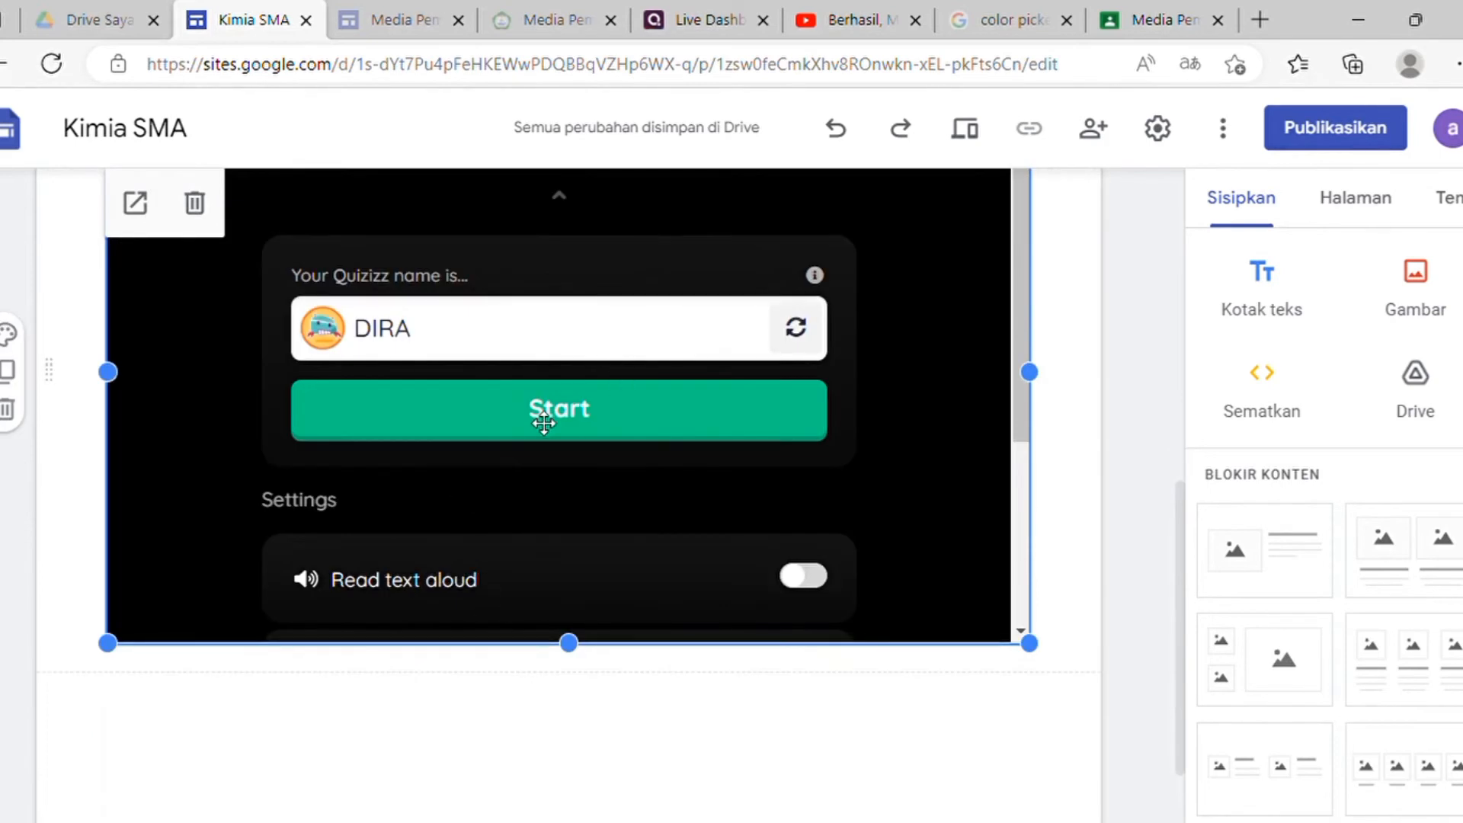
scroll(886, 409, "up", 5)
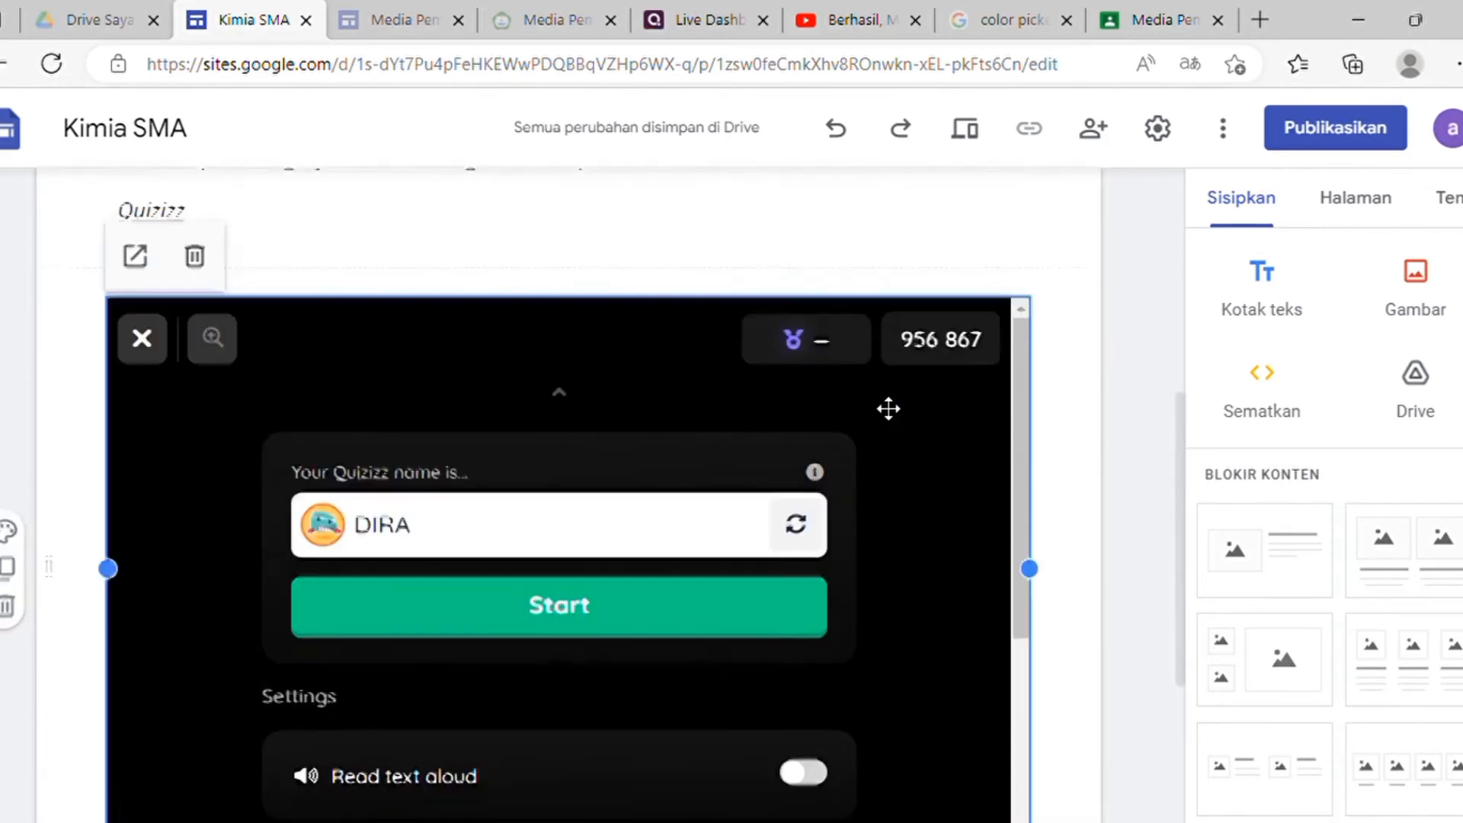
left_click(967, 131)
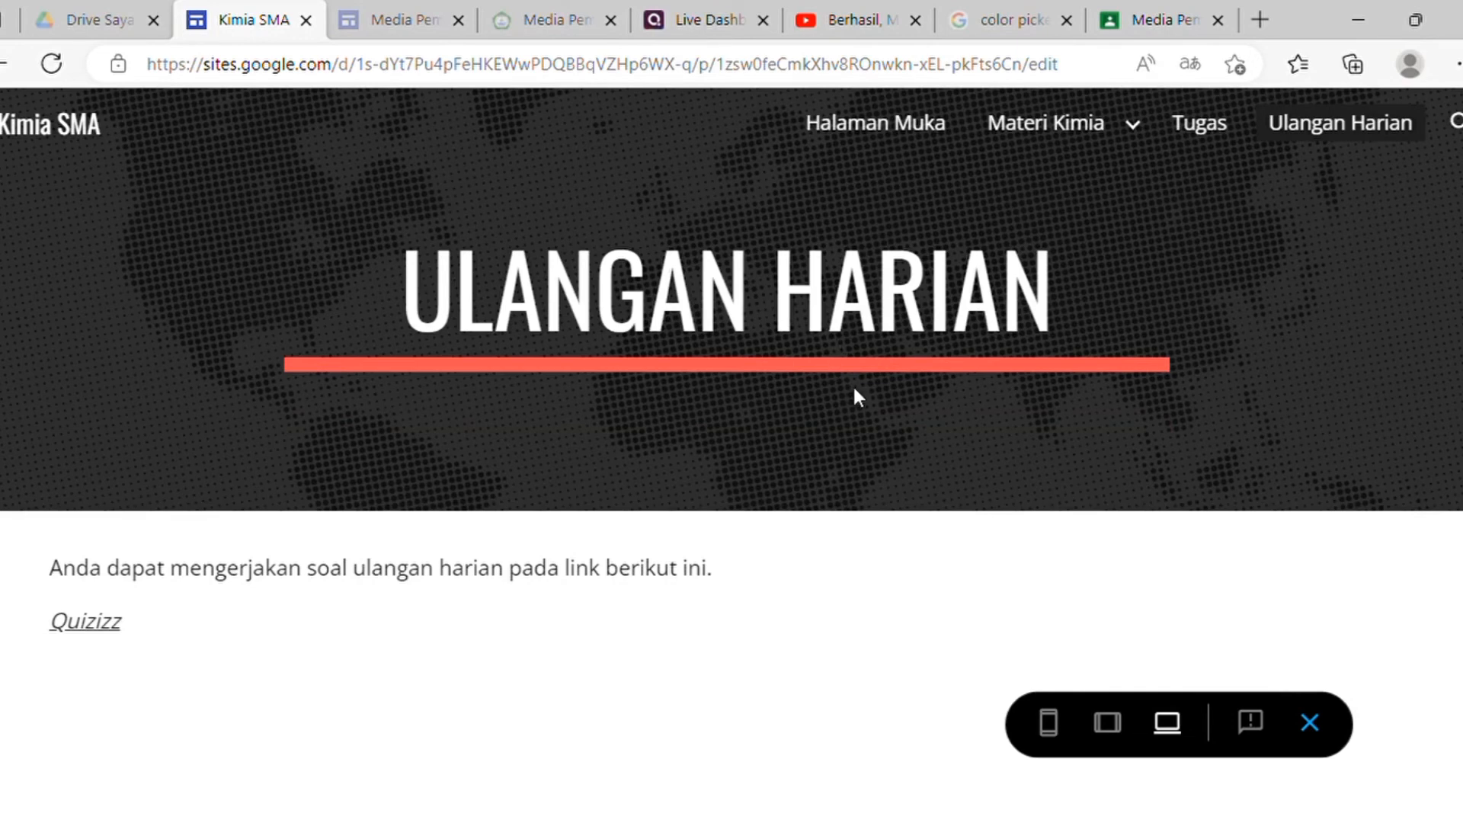
scroll(857, 392, "down", 5)
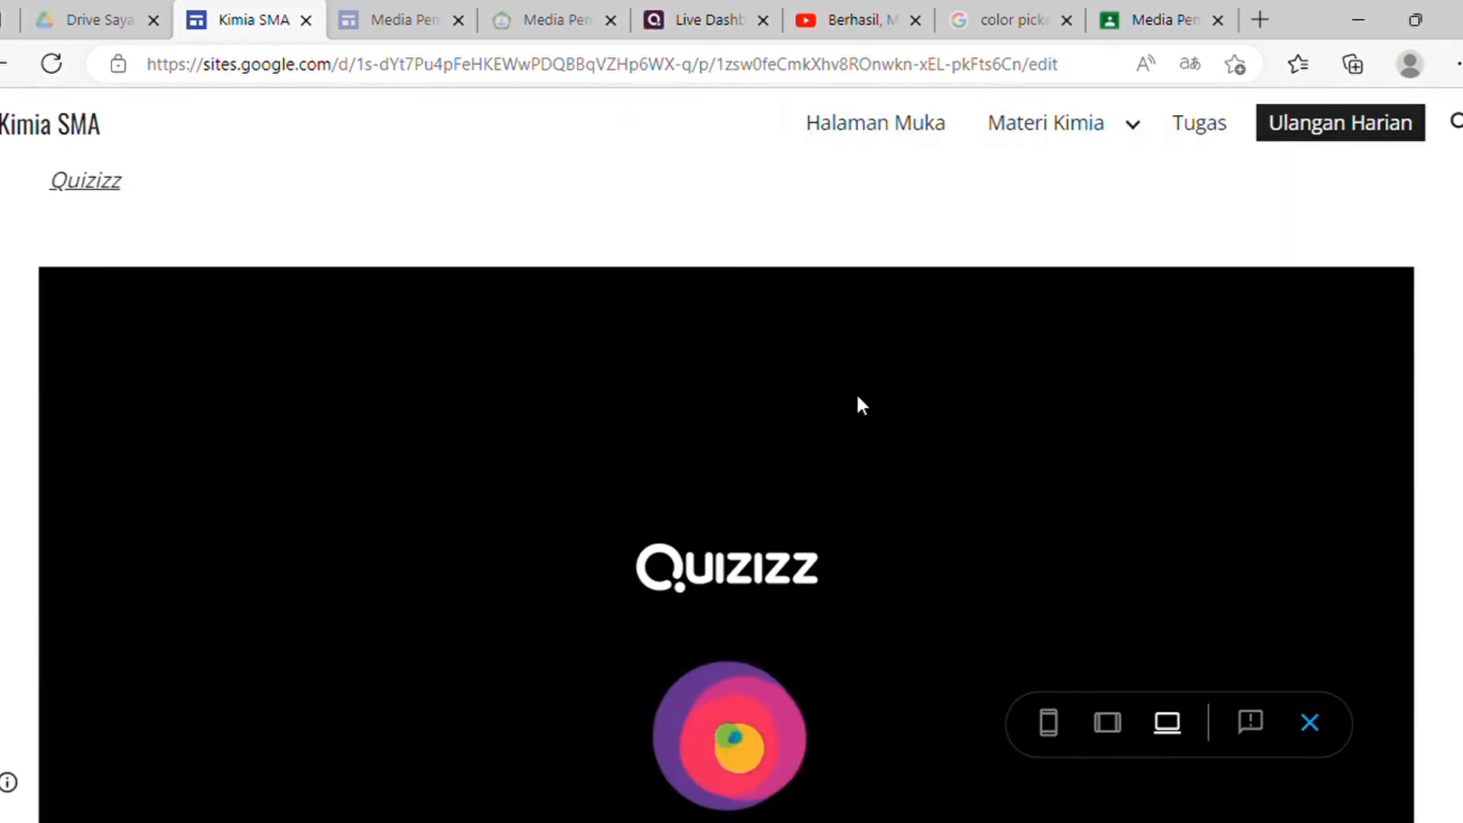
scroll(857, 393, "down", 1)
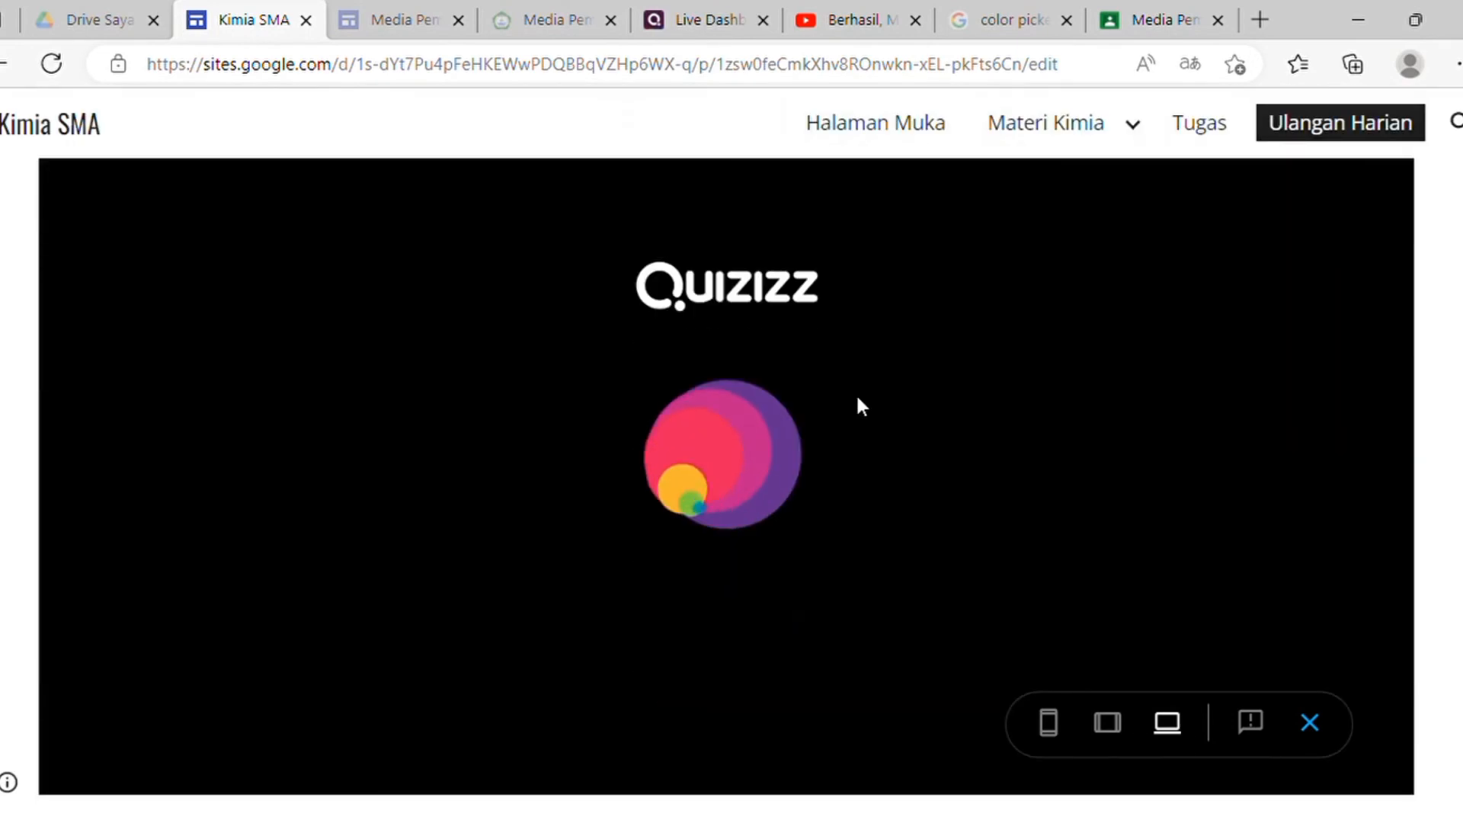
scroll(854, 395, "up", 3)
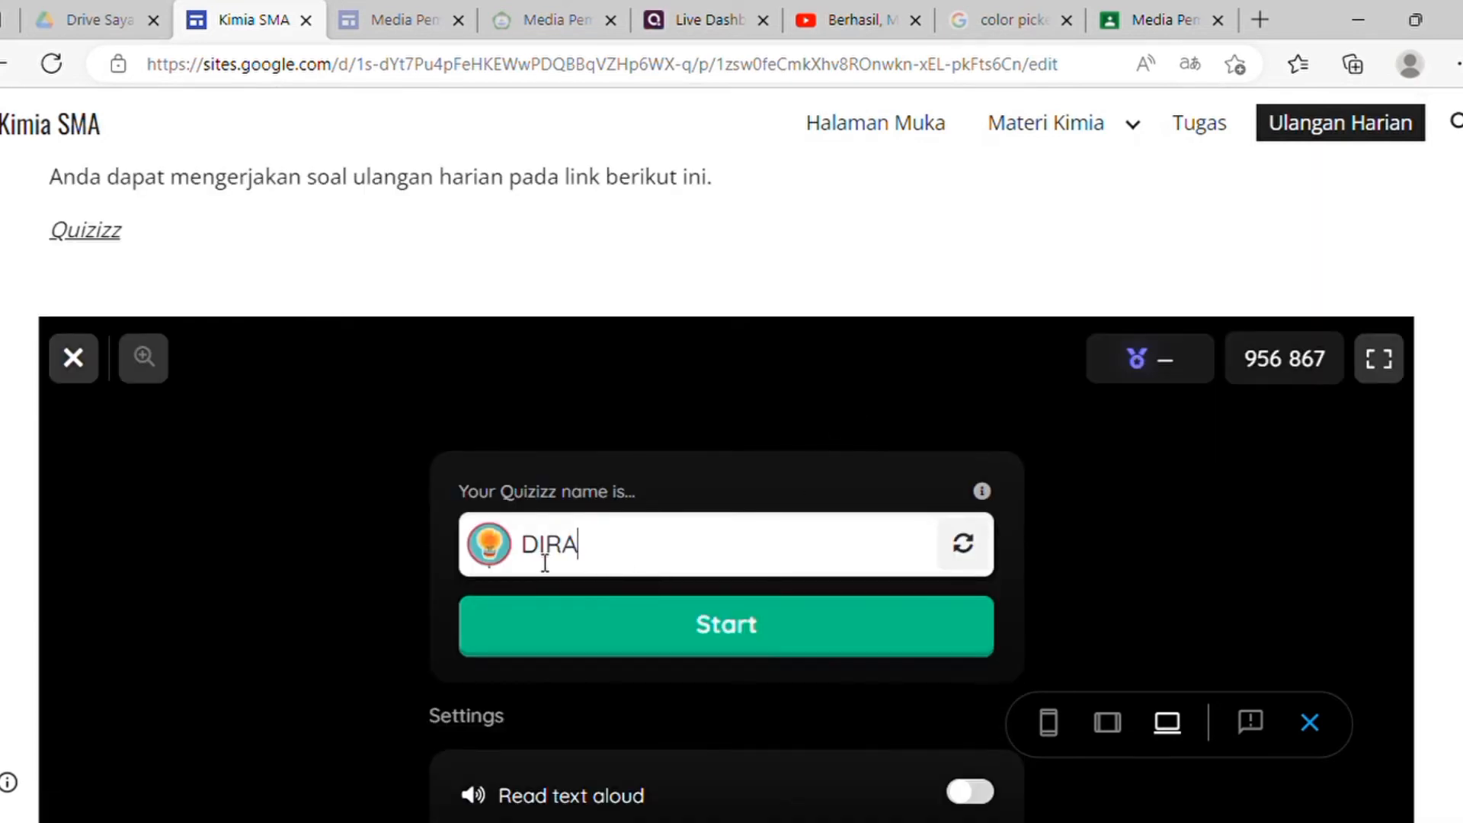
left_click_drag(544, 563, 587, 563)
left_click(606, 561)
key("BackSpace")
key("BackSpace")
key("BackSpace")
key("BackSpace")
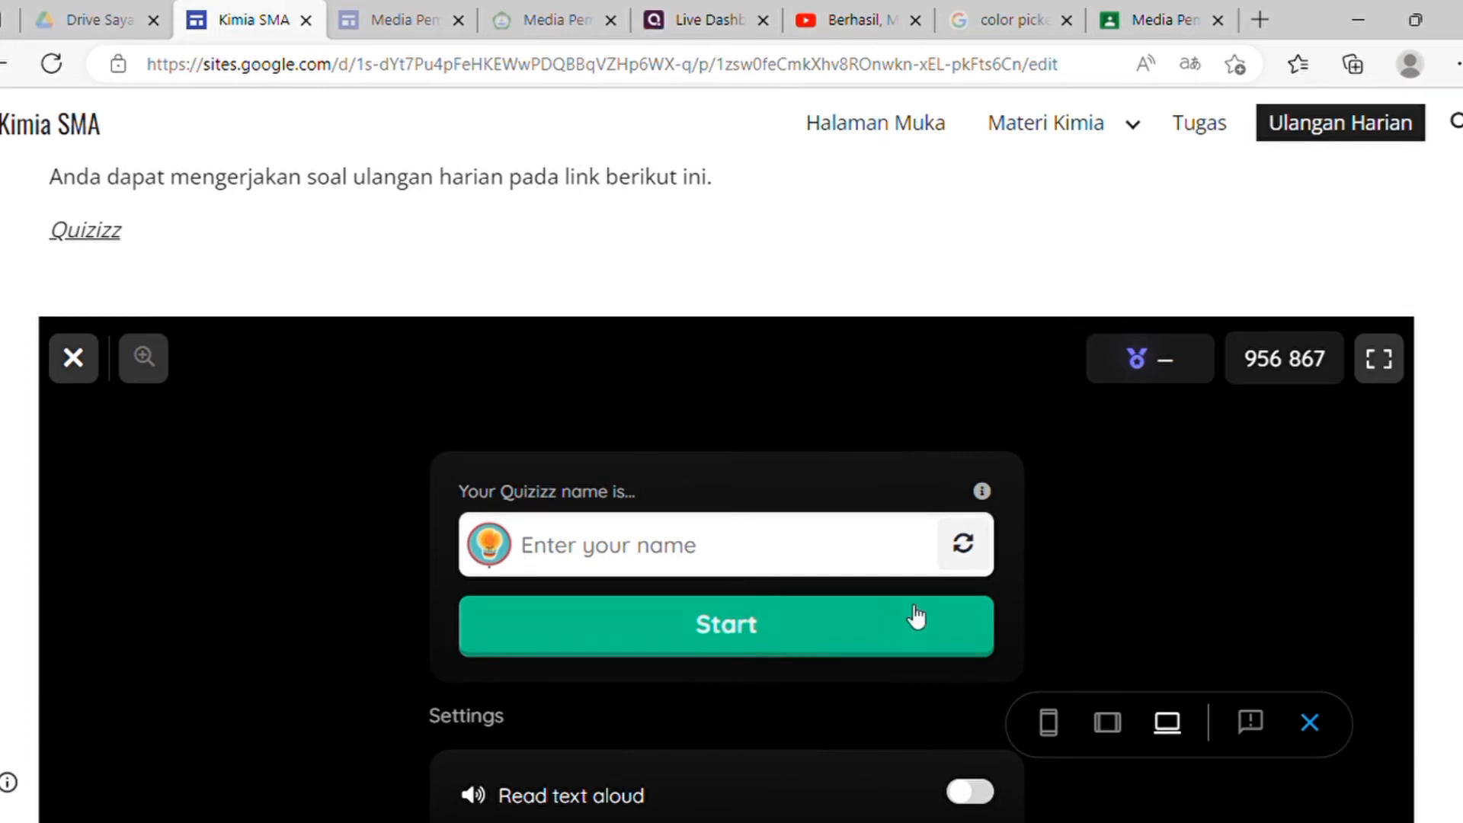
scroll(1067, 610, "down", 1)
scroll(1067, 612, "down", 1)
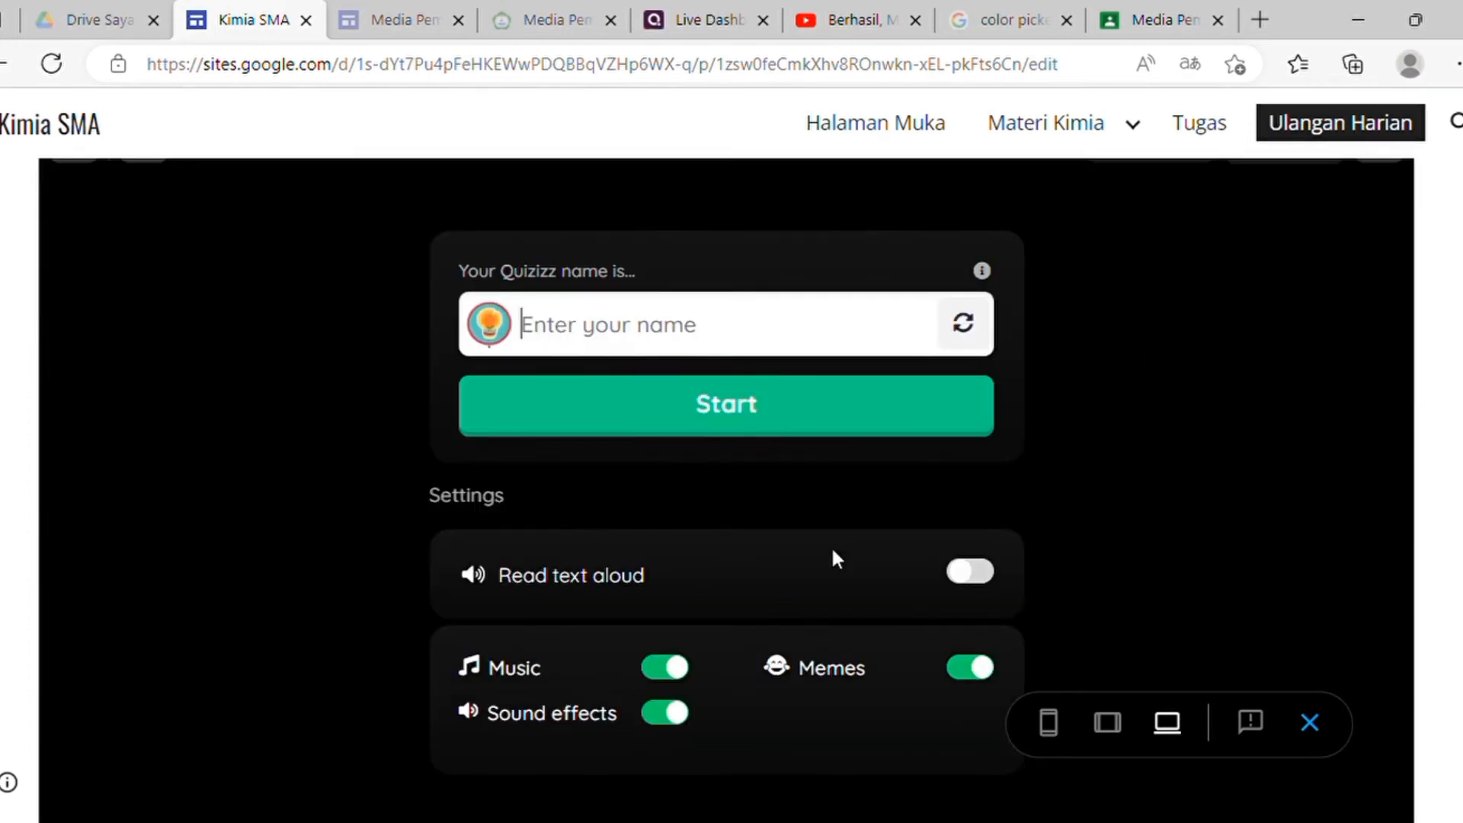
scroll(679, 411, "up", 5)
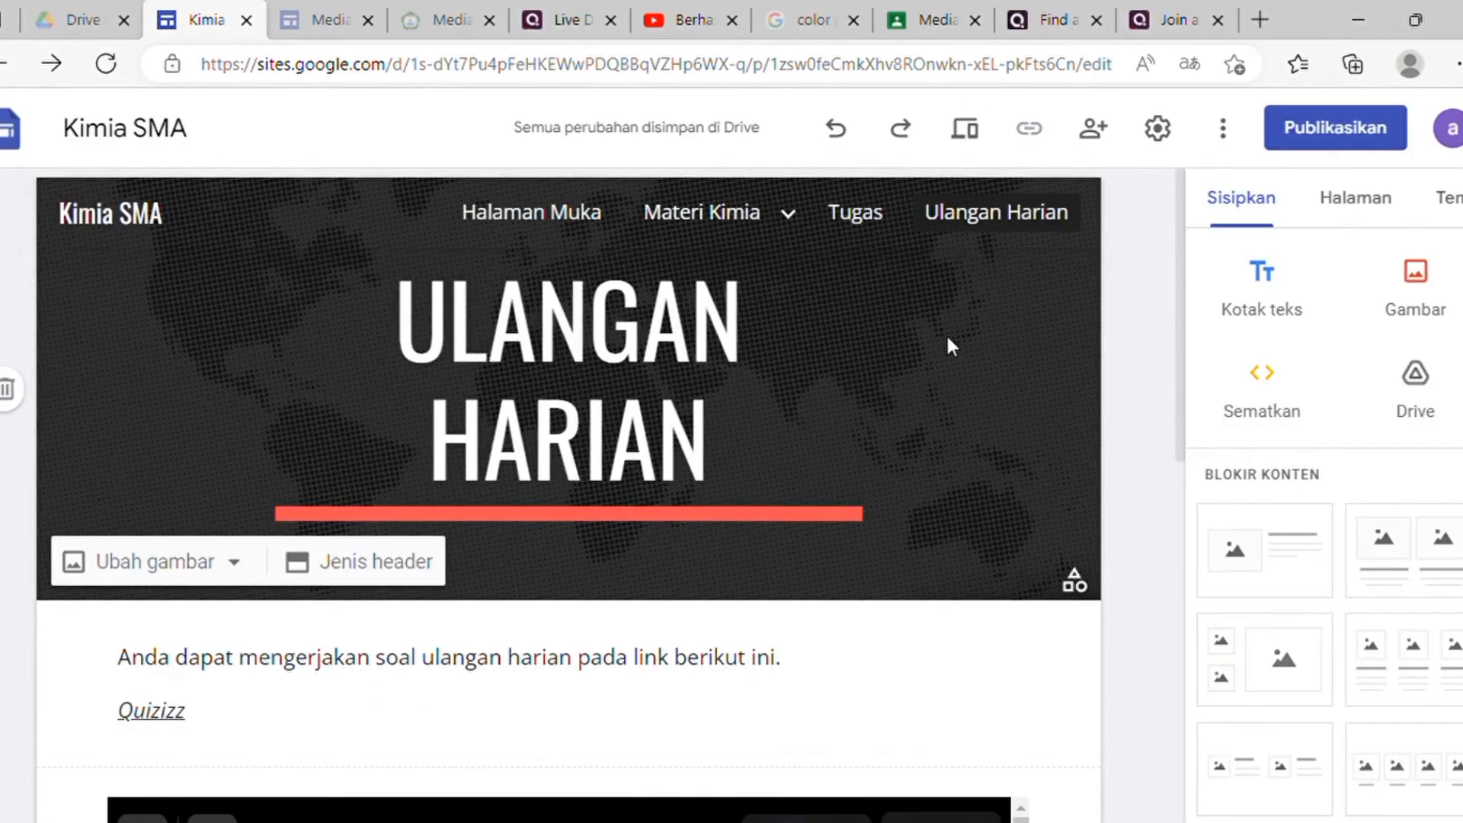
Step: Insert the 'Uji Pengetahuan' Google Form from Drive below the Quizizz embed
scroll(947, 346, "down", 7)
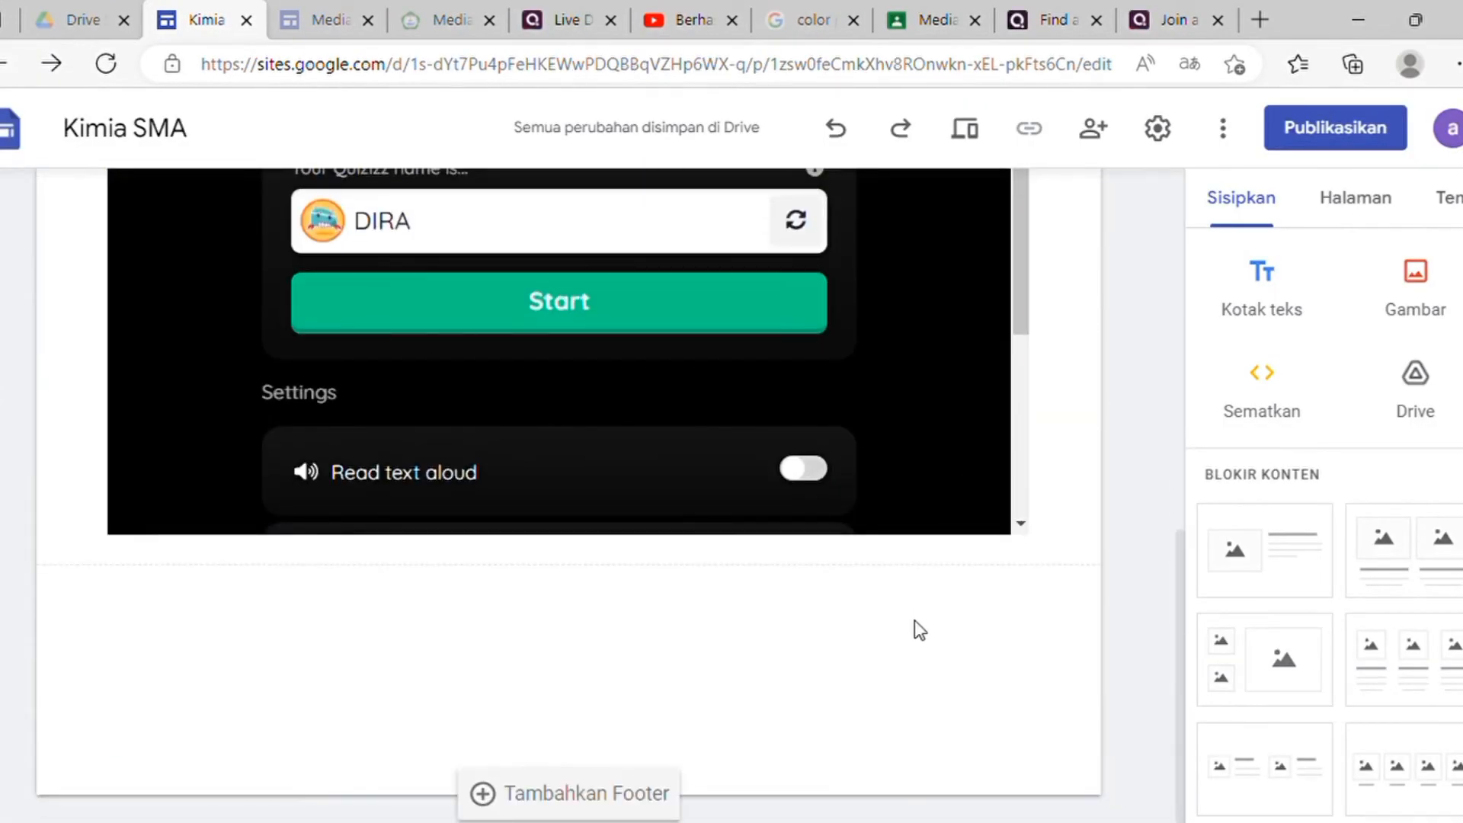
left_click(1432, 397)
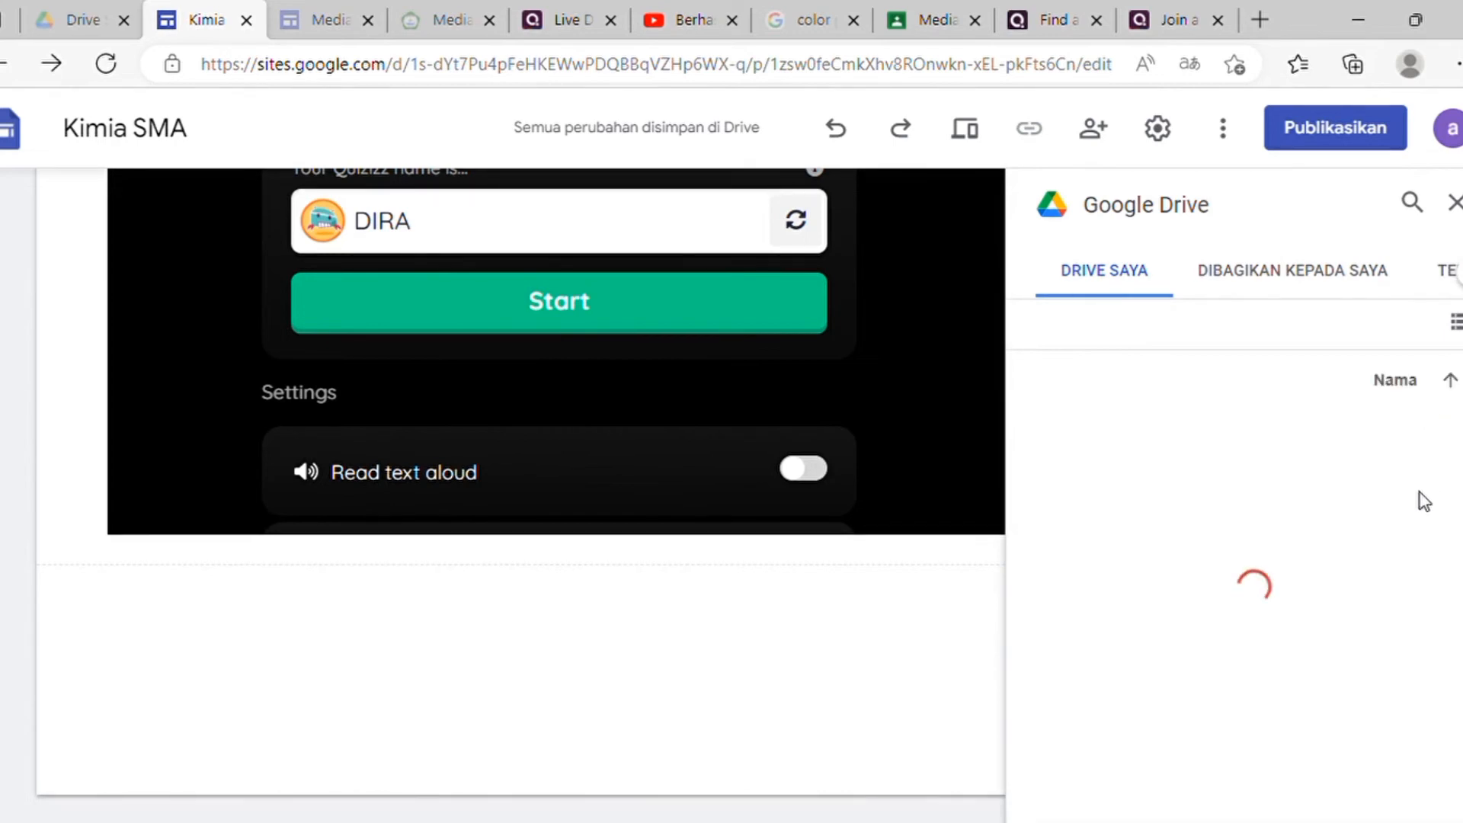
scroll(1425, 501, "down", 5)
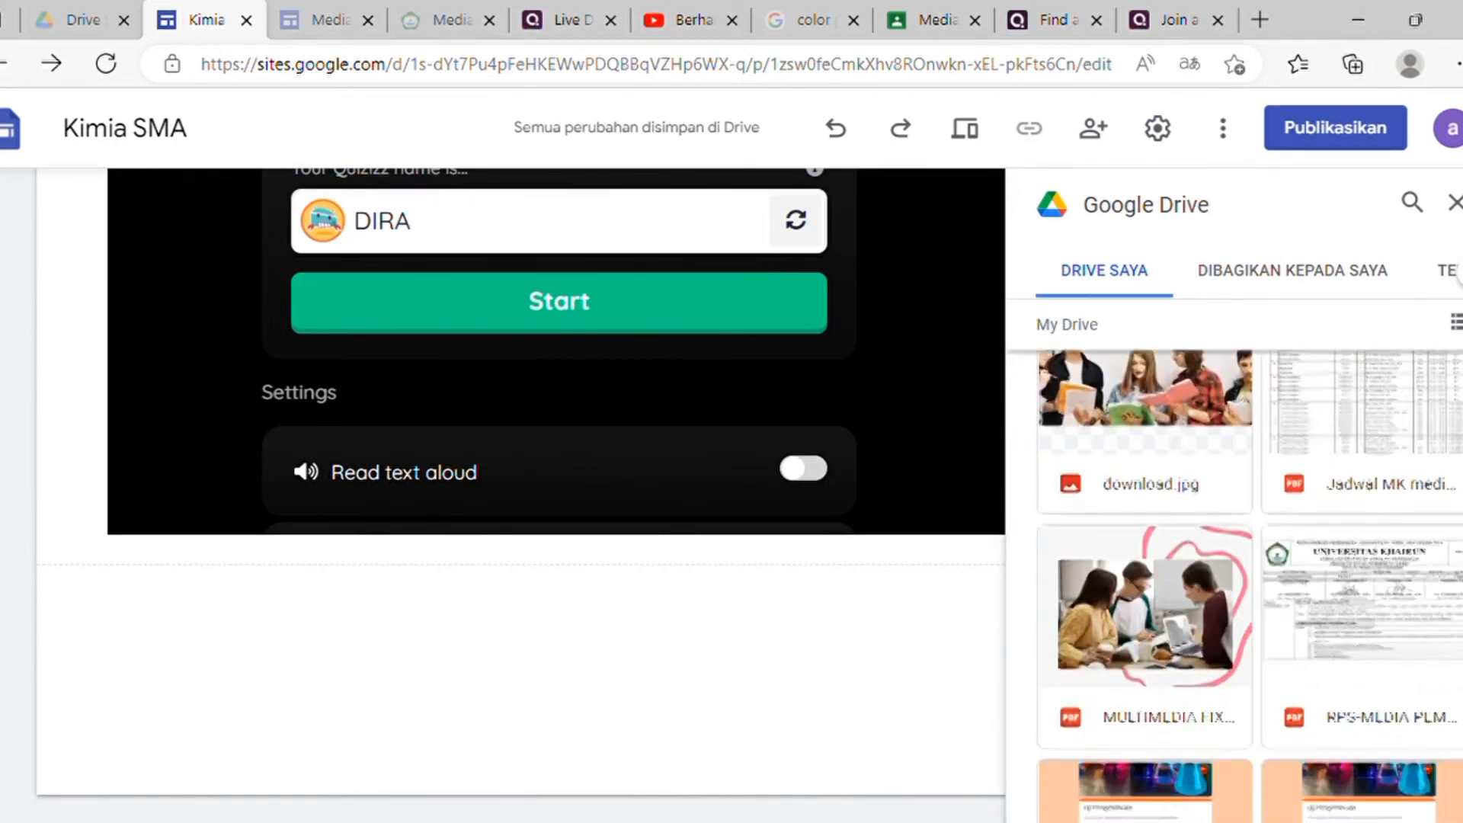
scroll(1250, 587, "down", 5)
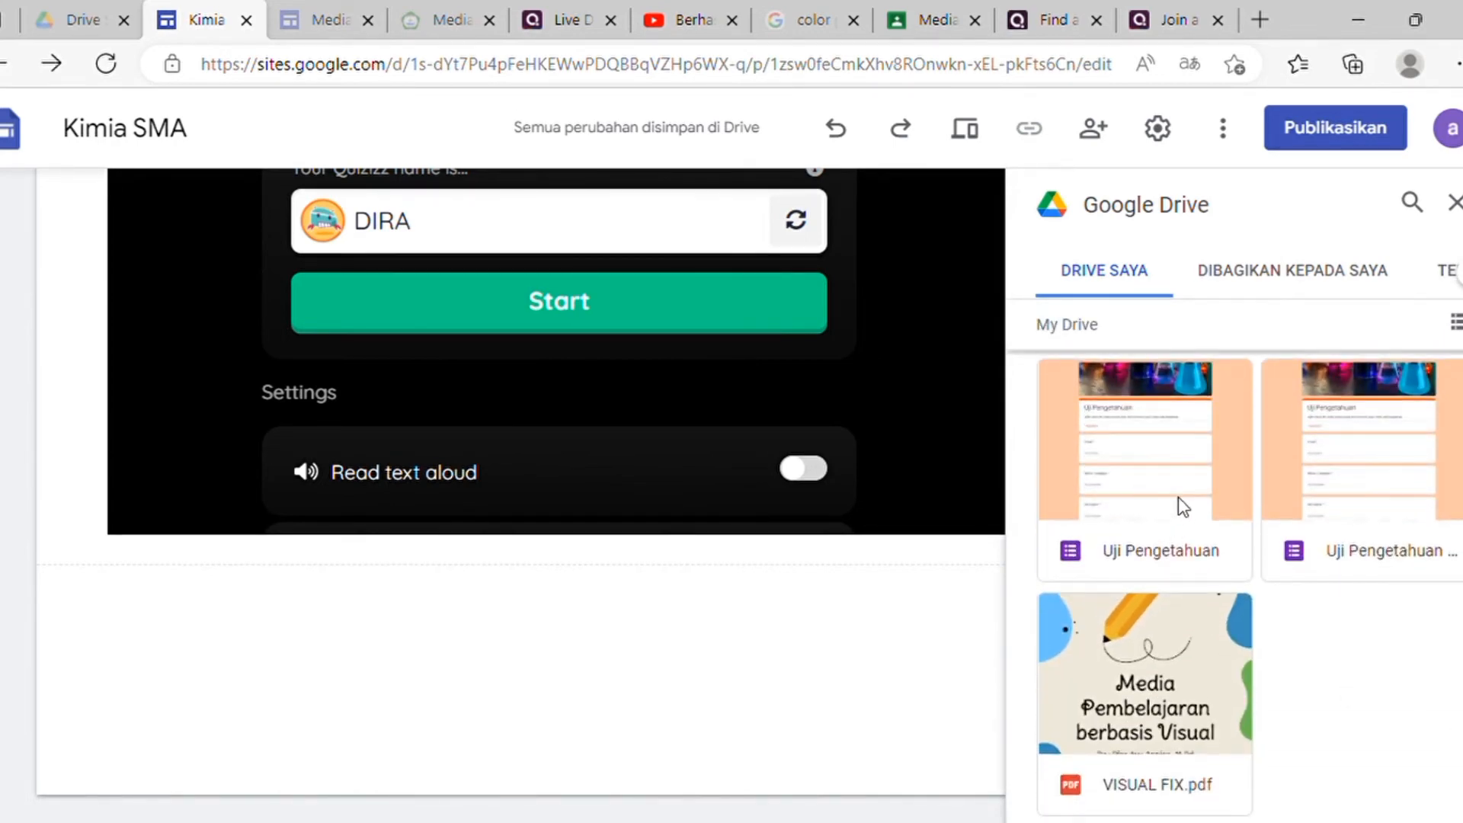
left_click(1183, 505)
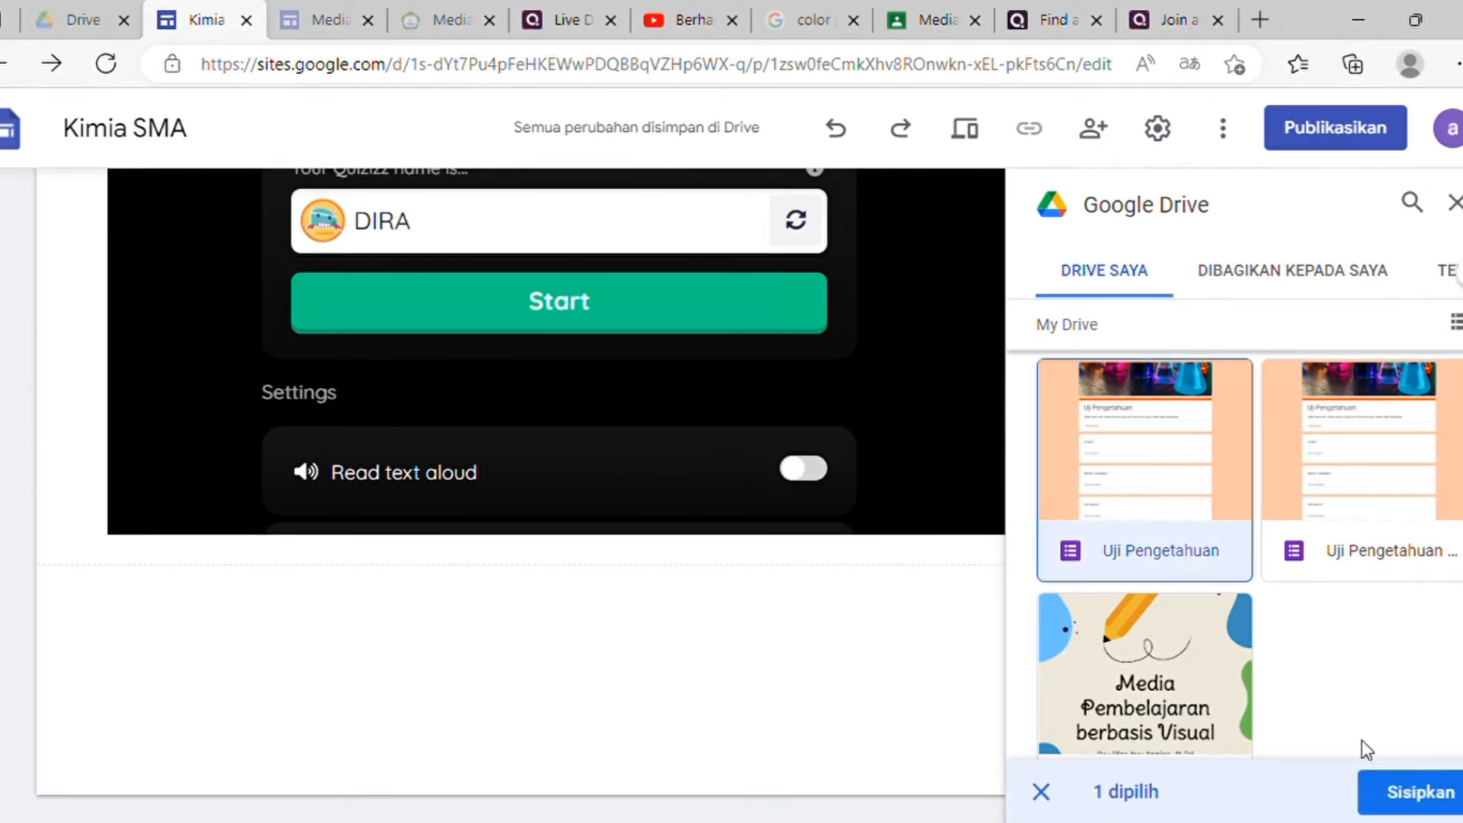
left_click(1403, 792)
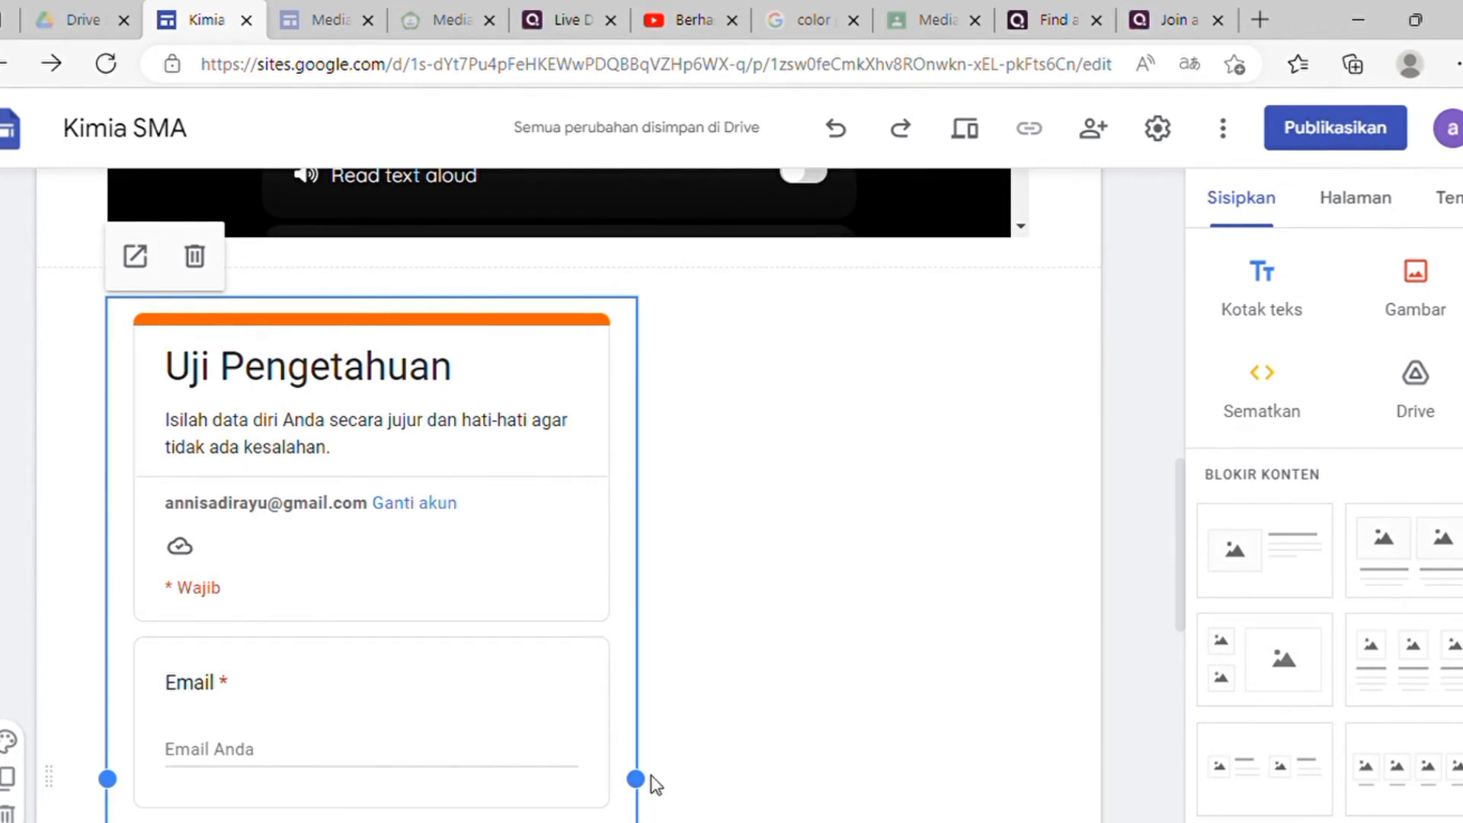
Step: Widen the Uji Pengetahuan form block, pull it back to a moderate width, and review the page
left_click_drag(640, 785, 1018, 714)
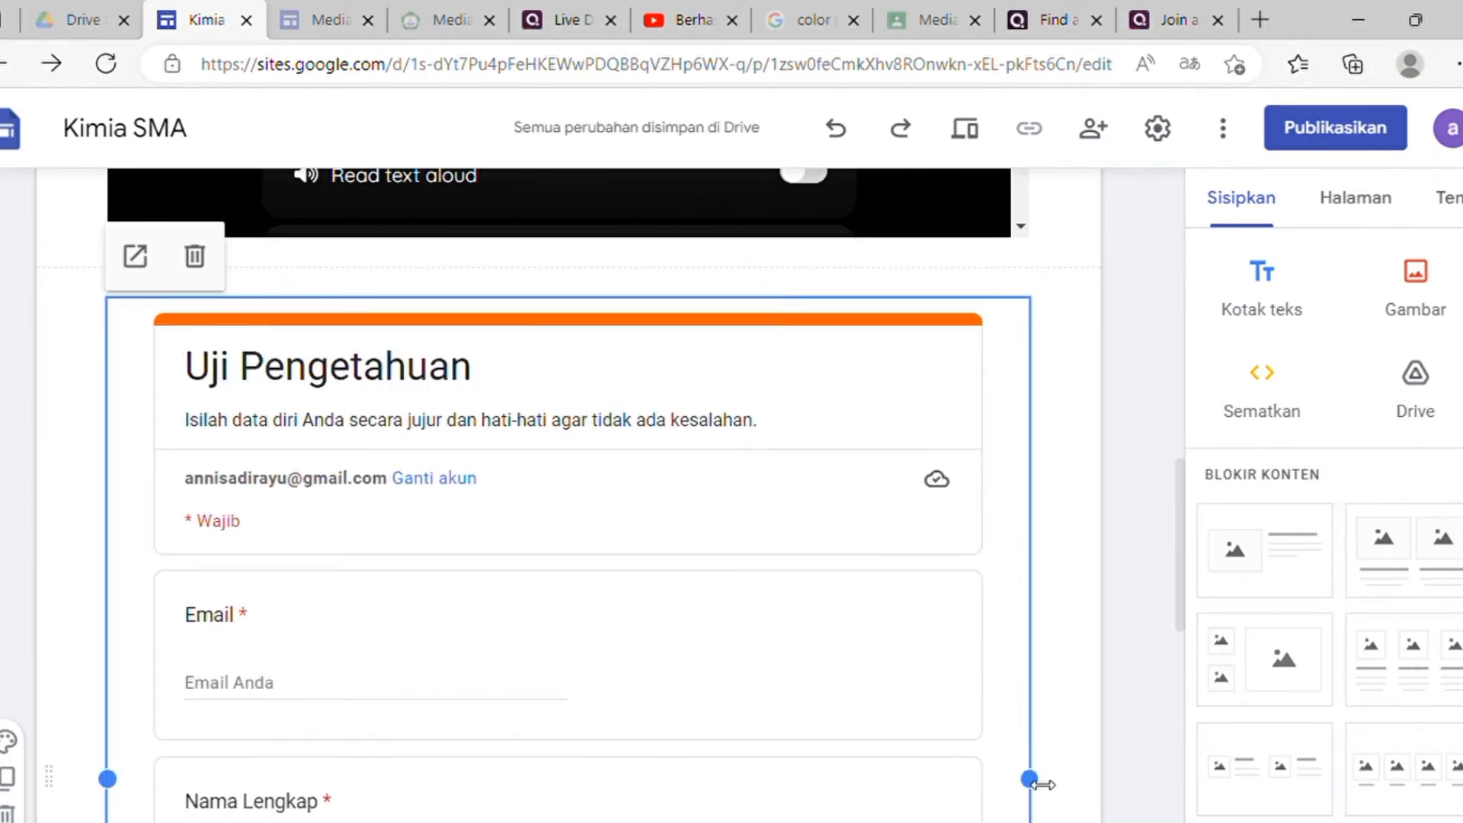
left_click_drag(1031, 781, 728, 805)
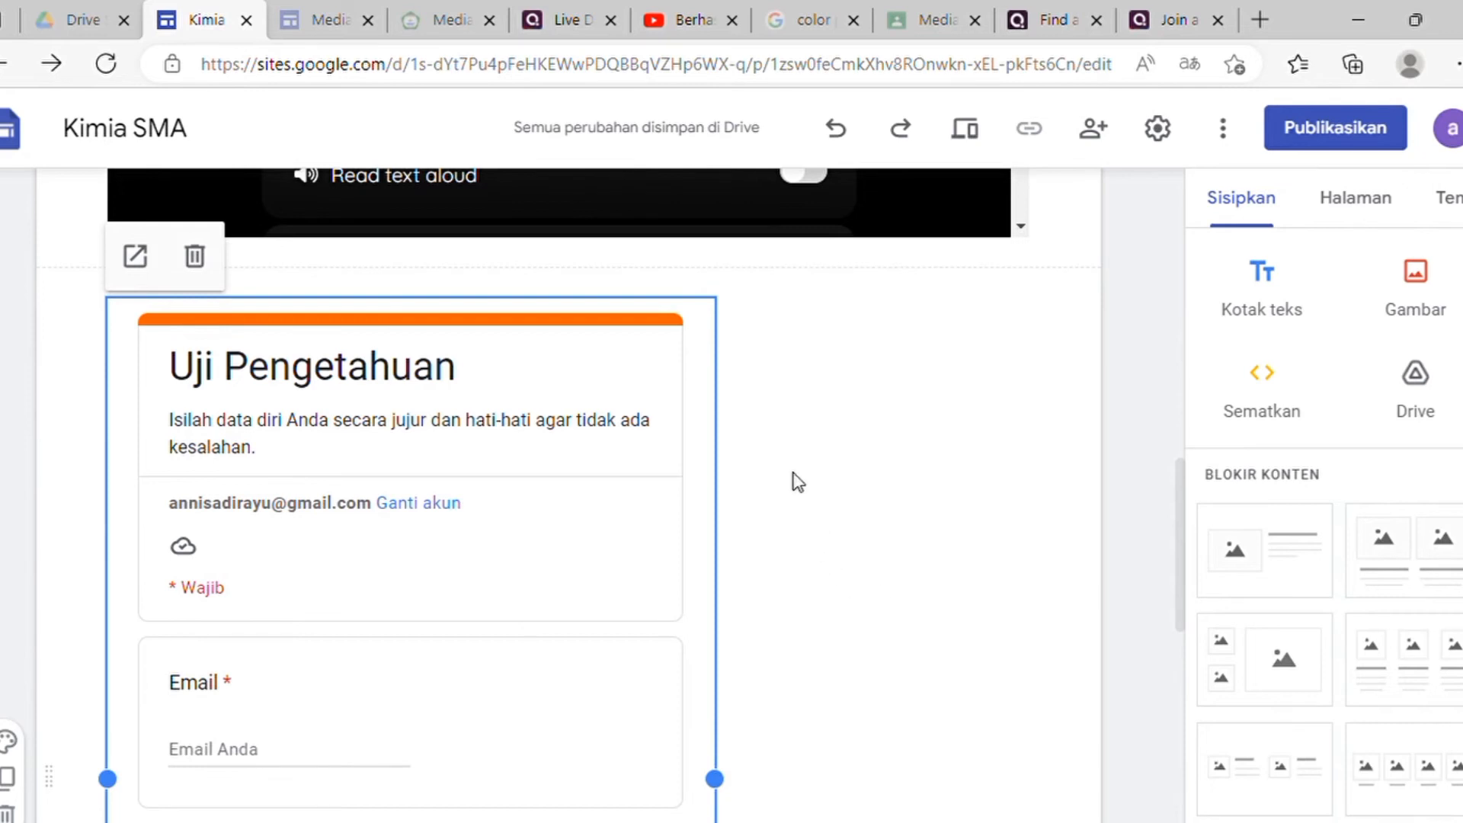
scroll(797, 476, "down", 8)
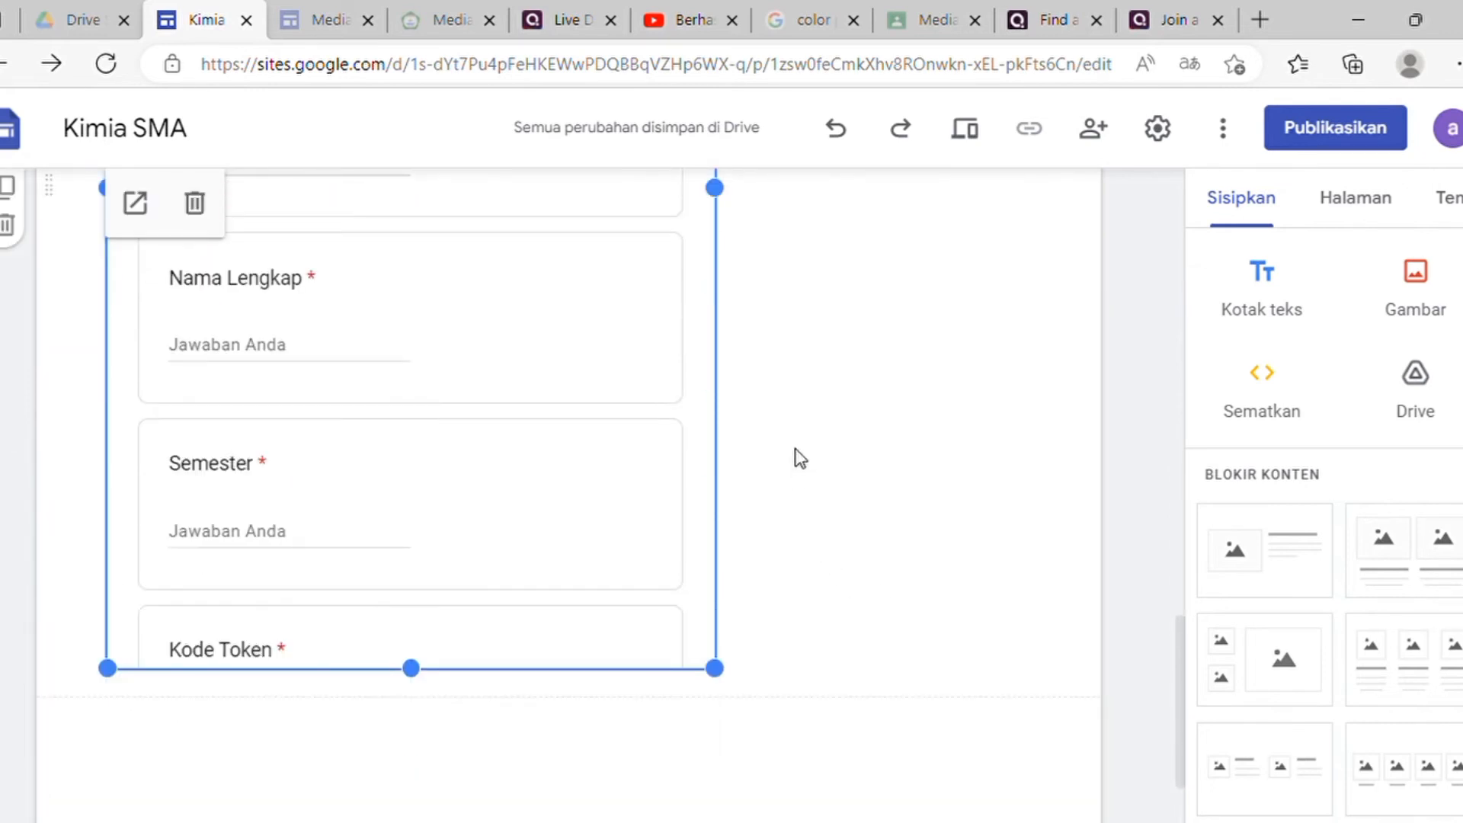
scroll(737, 454, "up", 12)
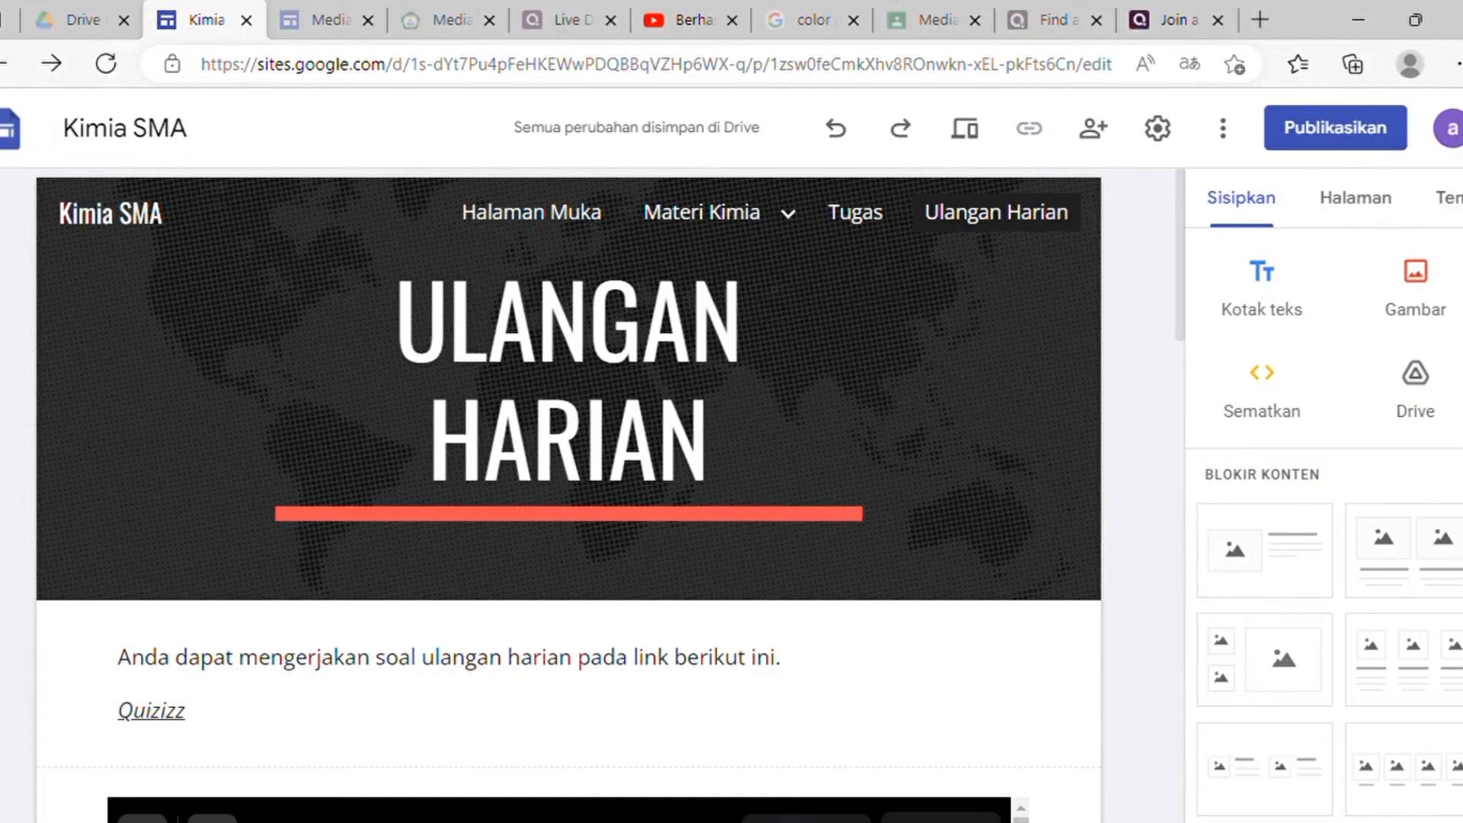
scroll(948, 640, "down", 5)
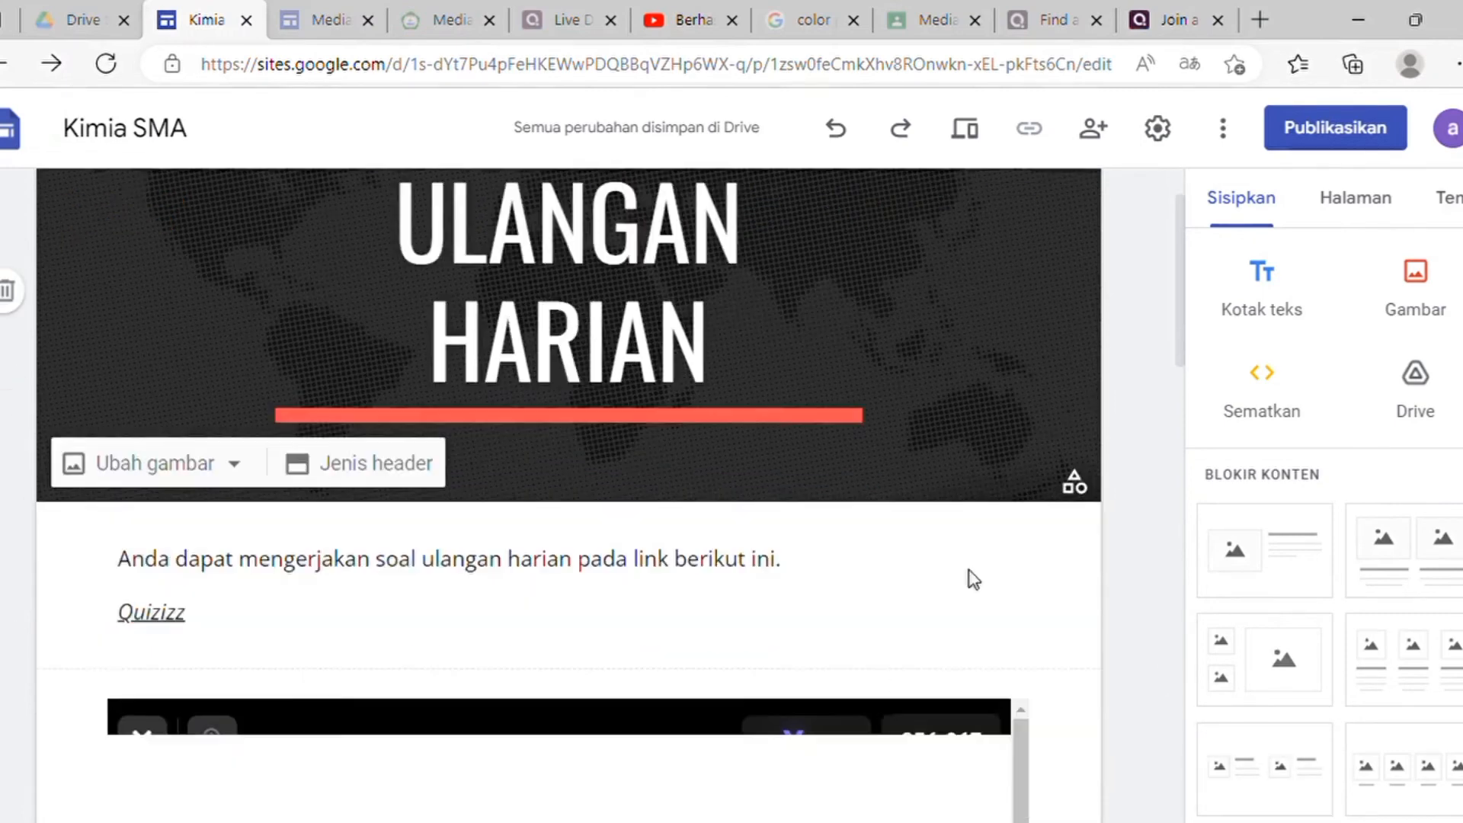
scroll(983, 577, "down", 10)
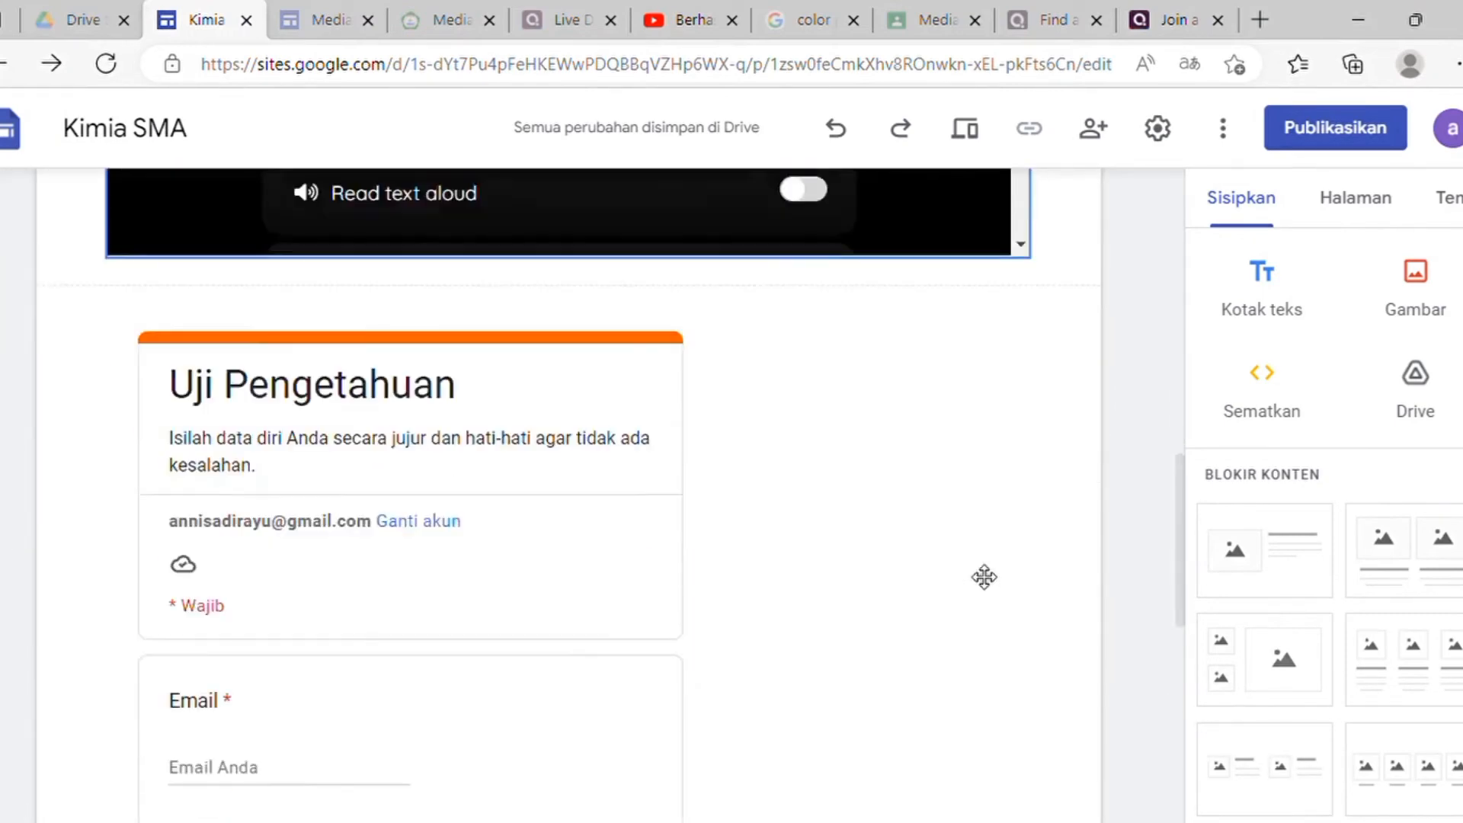
scroll(984, 577, "down", 4)
scroll(979, 573, "up", 13)
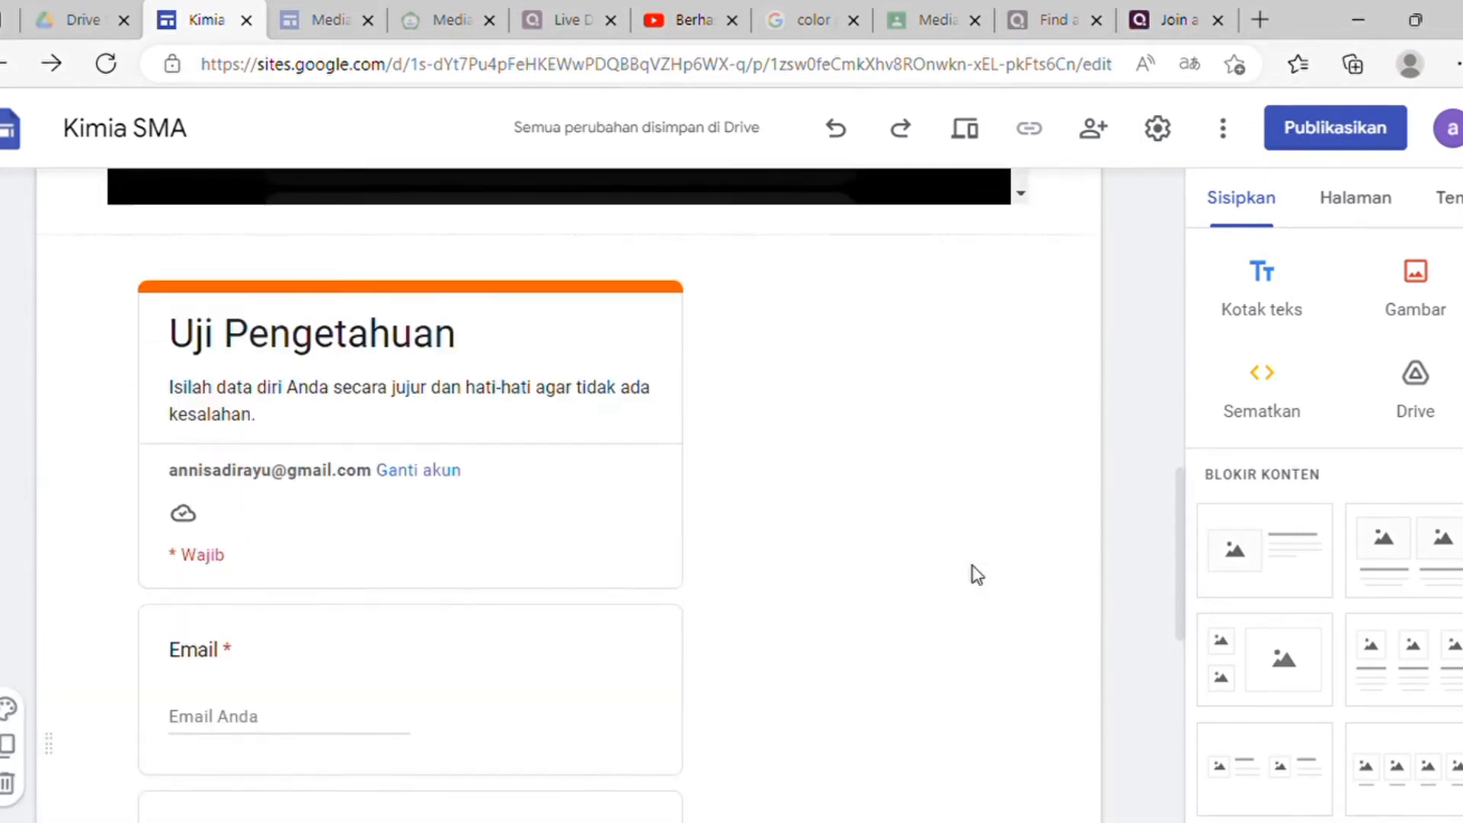
scroll(972, 567, "up", 6)
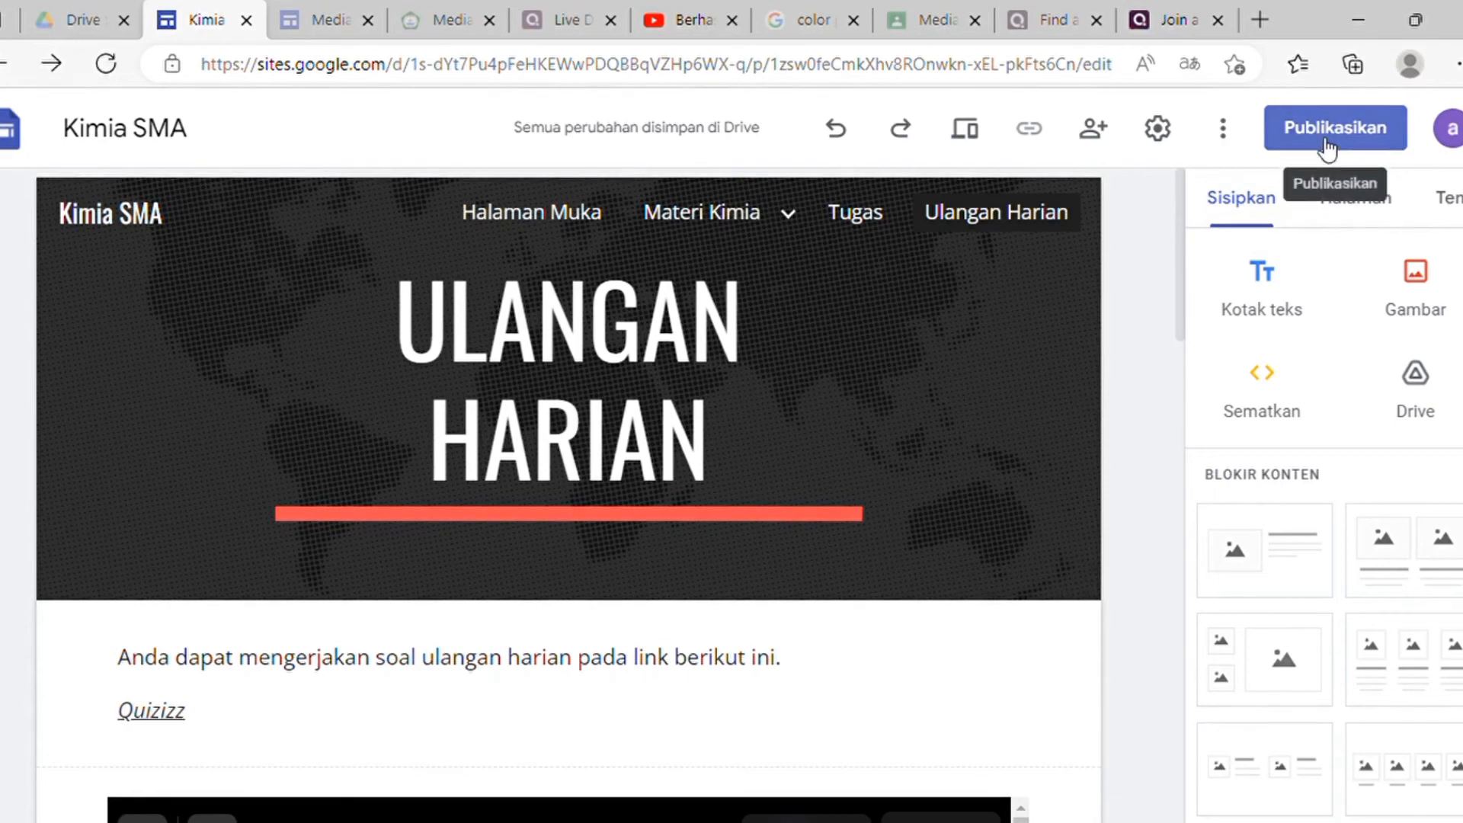
Step: Publish the site with the web address smanegeri1bdg
left_click(1328, 146)
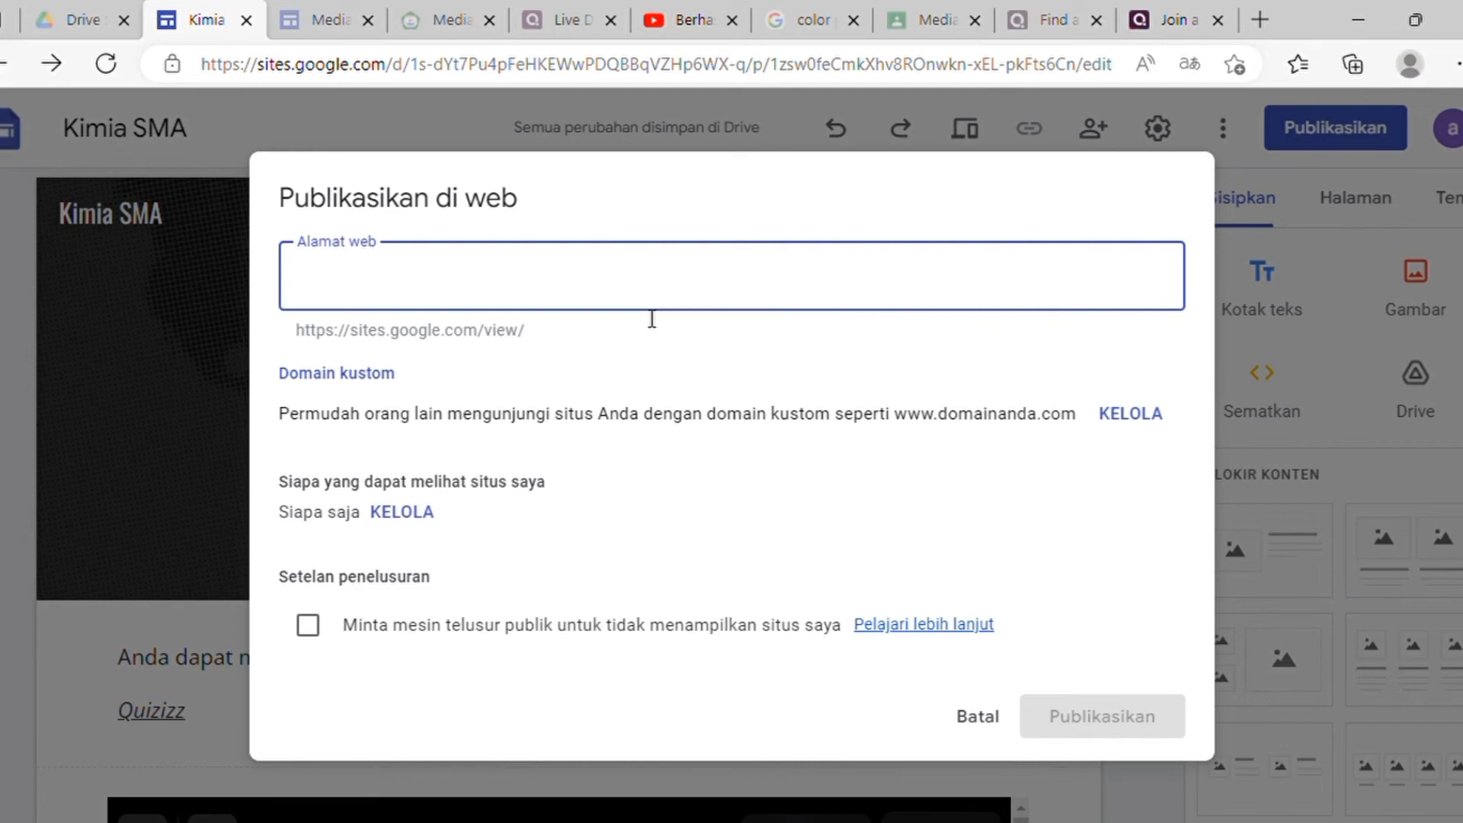
type("smanegeri")
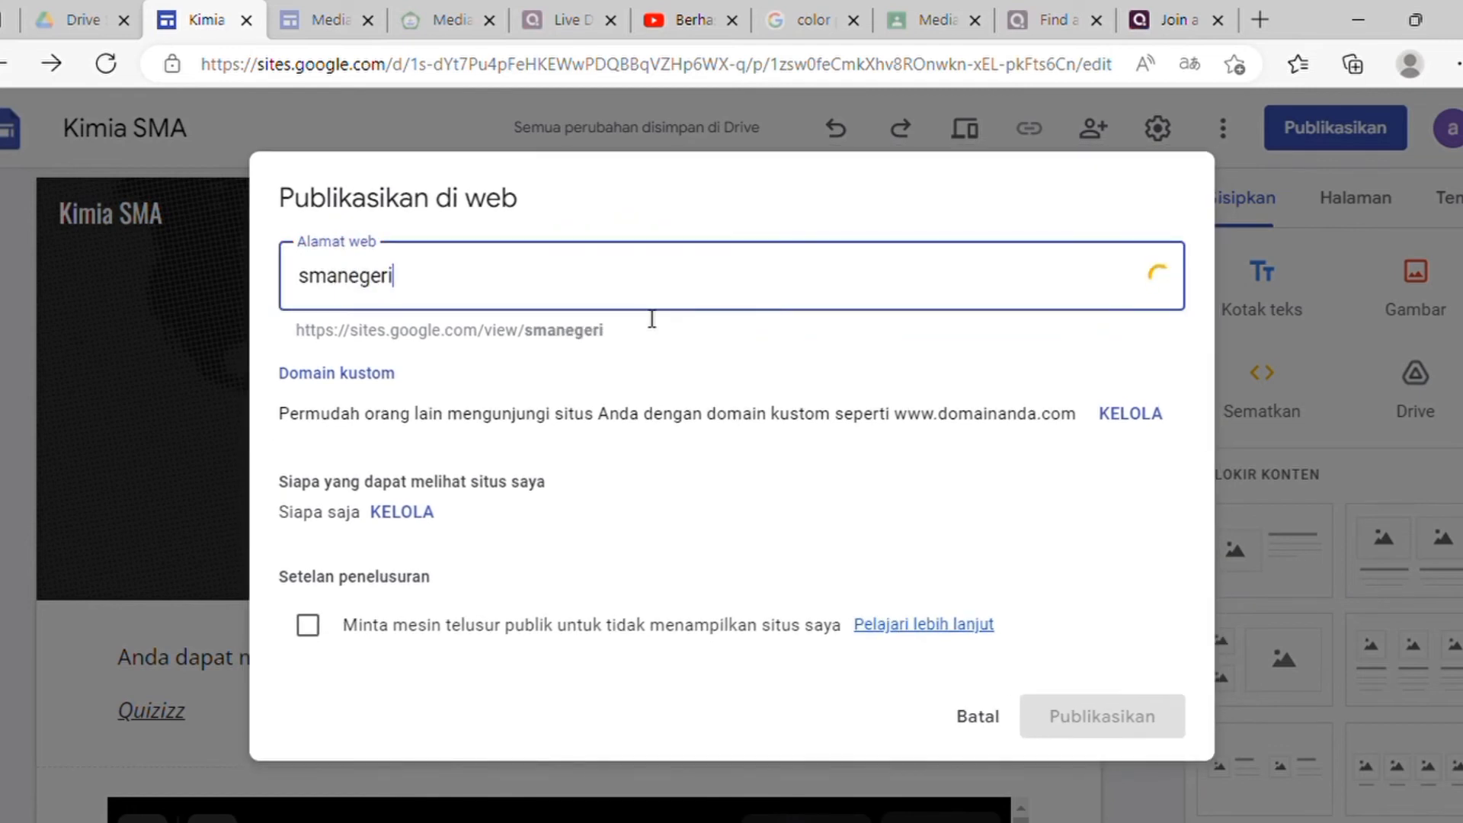
type("1")
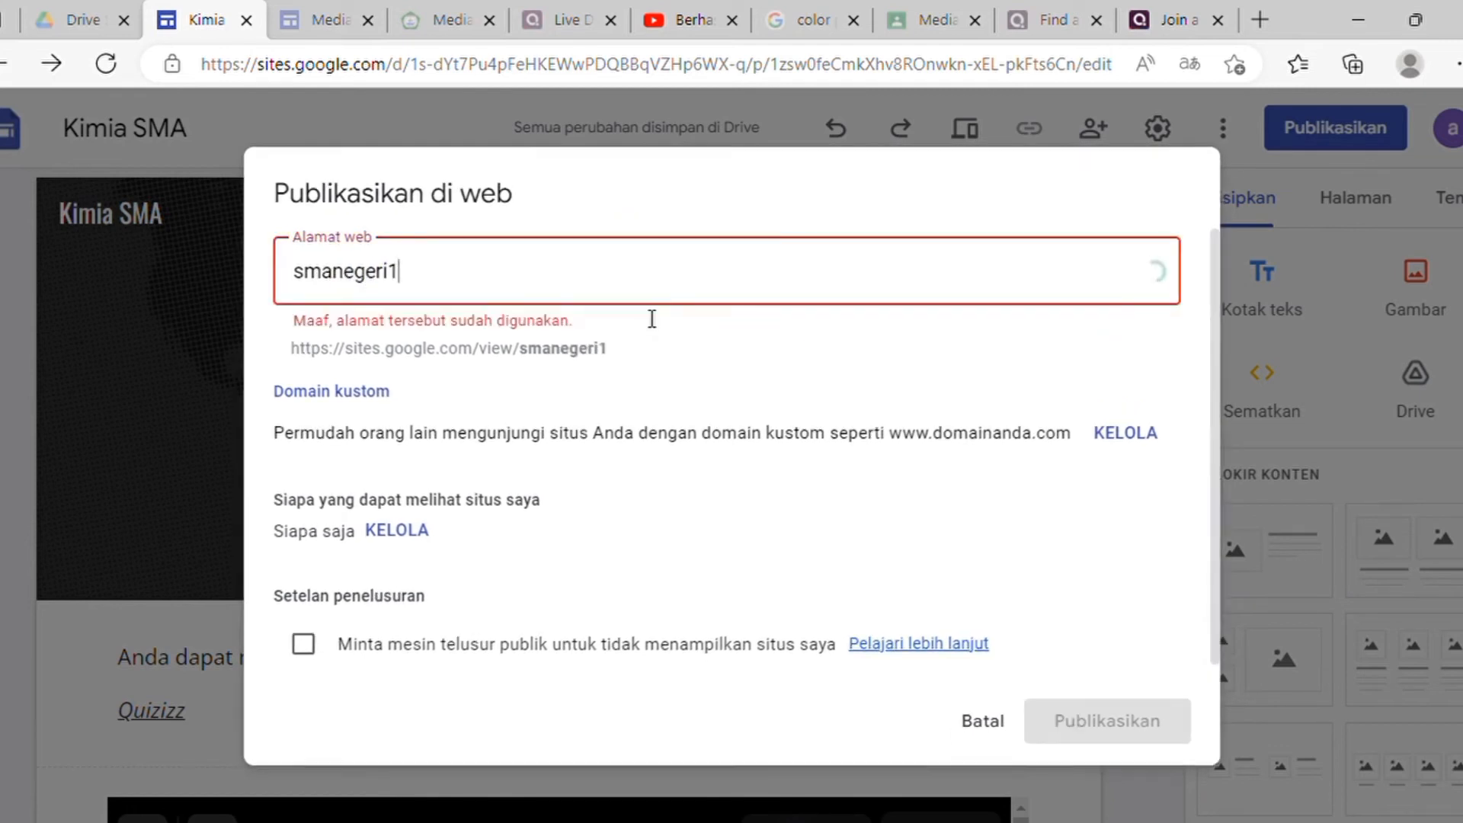
type("bdg")
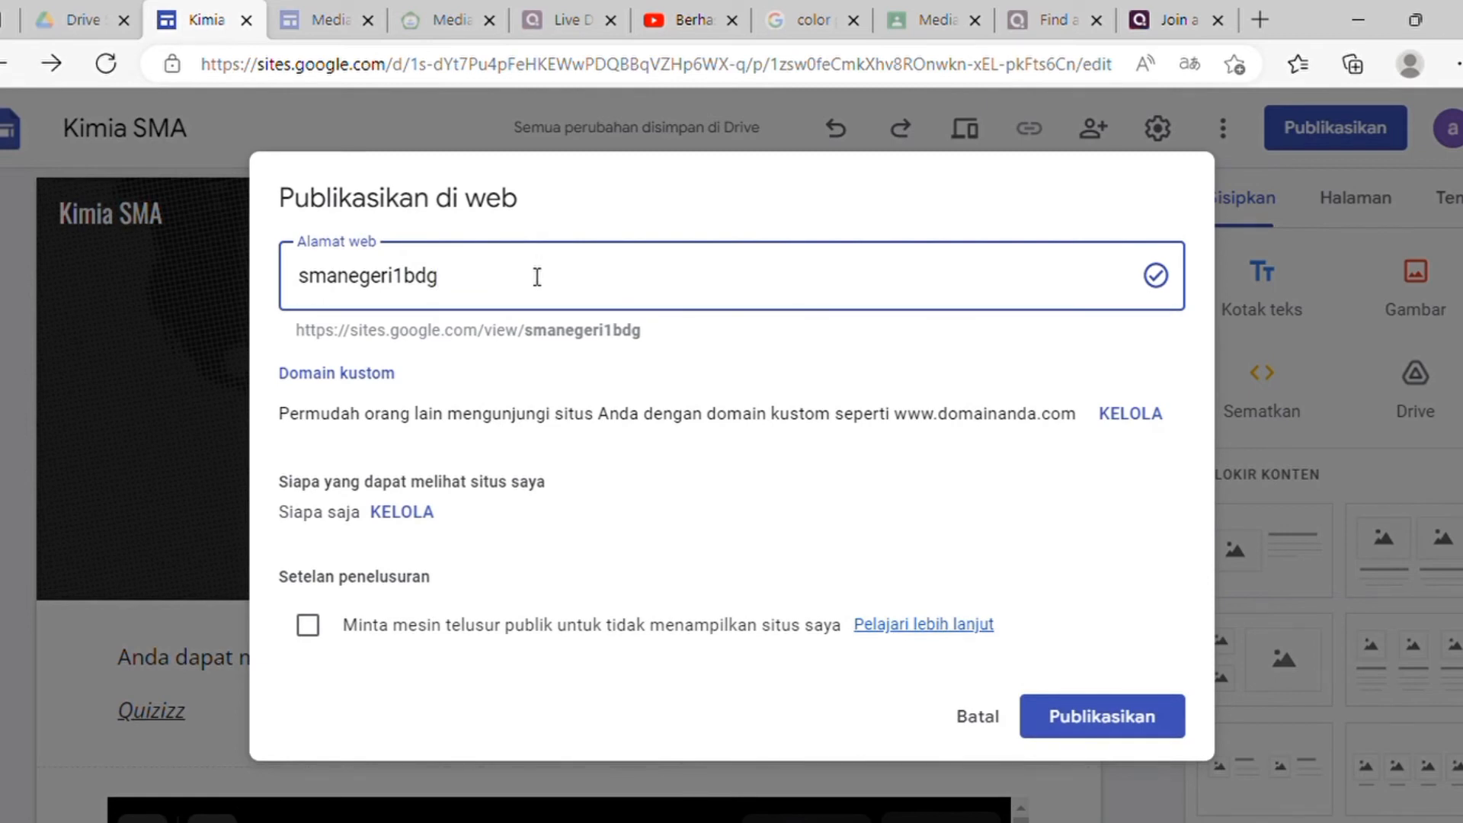
key("BackSpace")
key("BackSpace")
key("BackSpace")
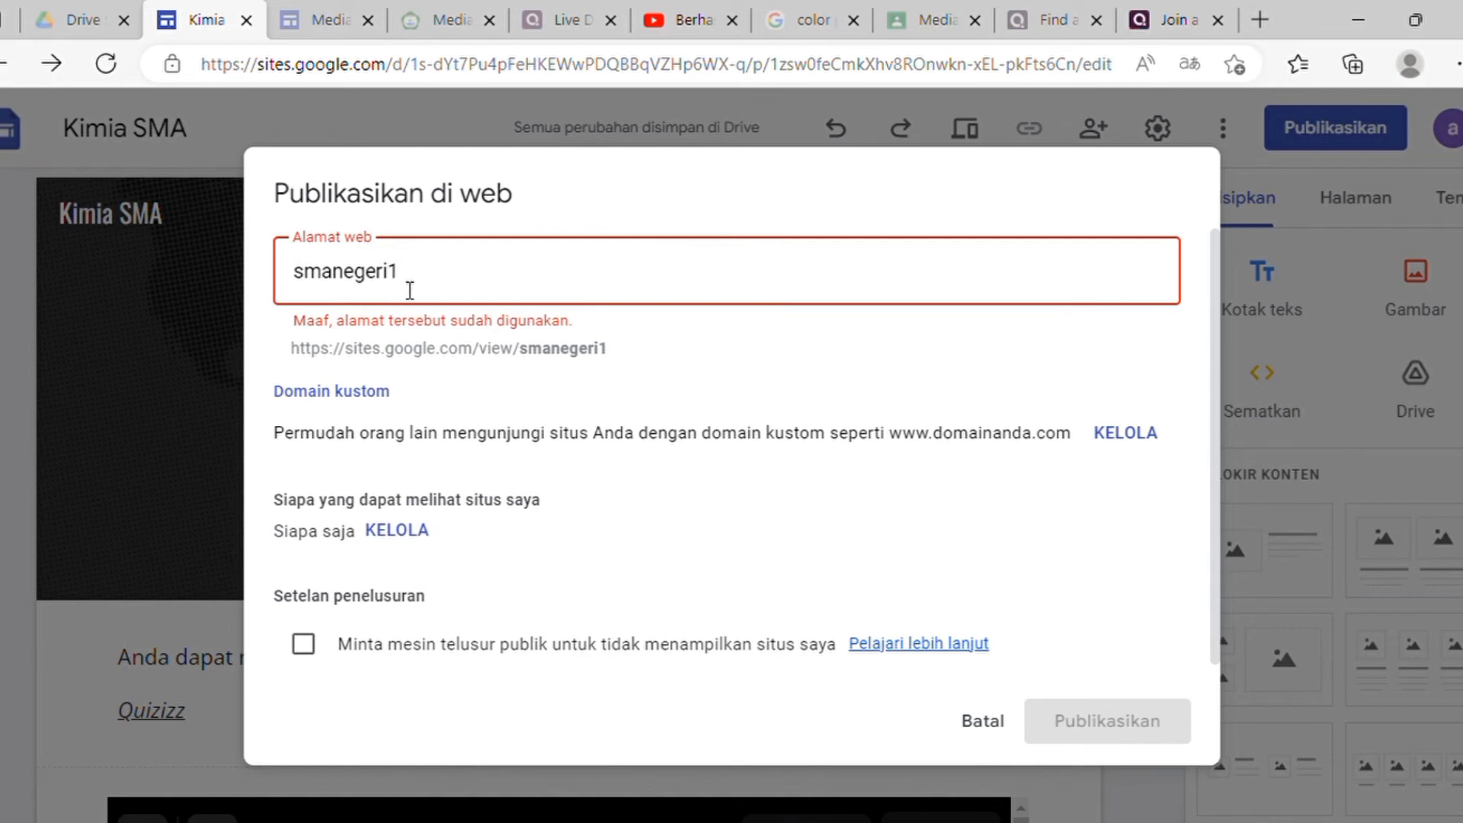
type("bdg")
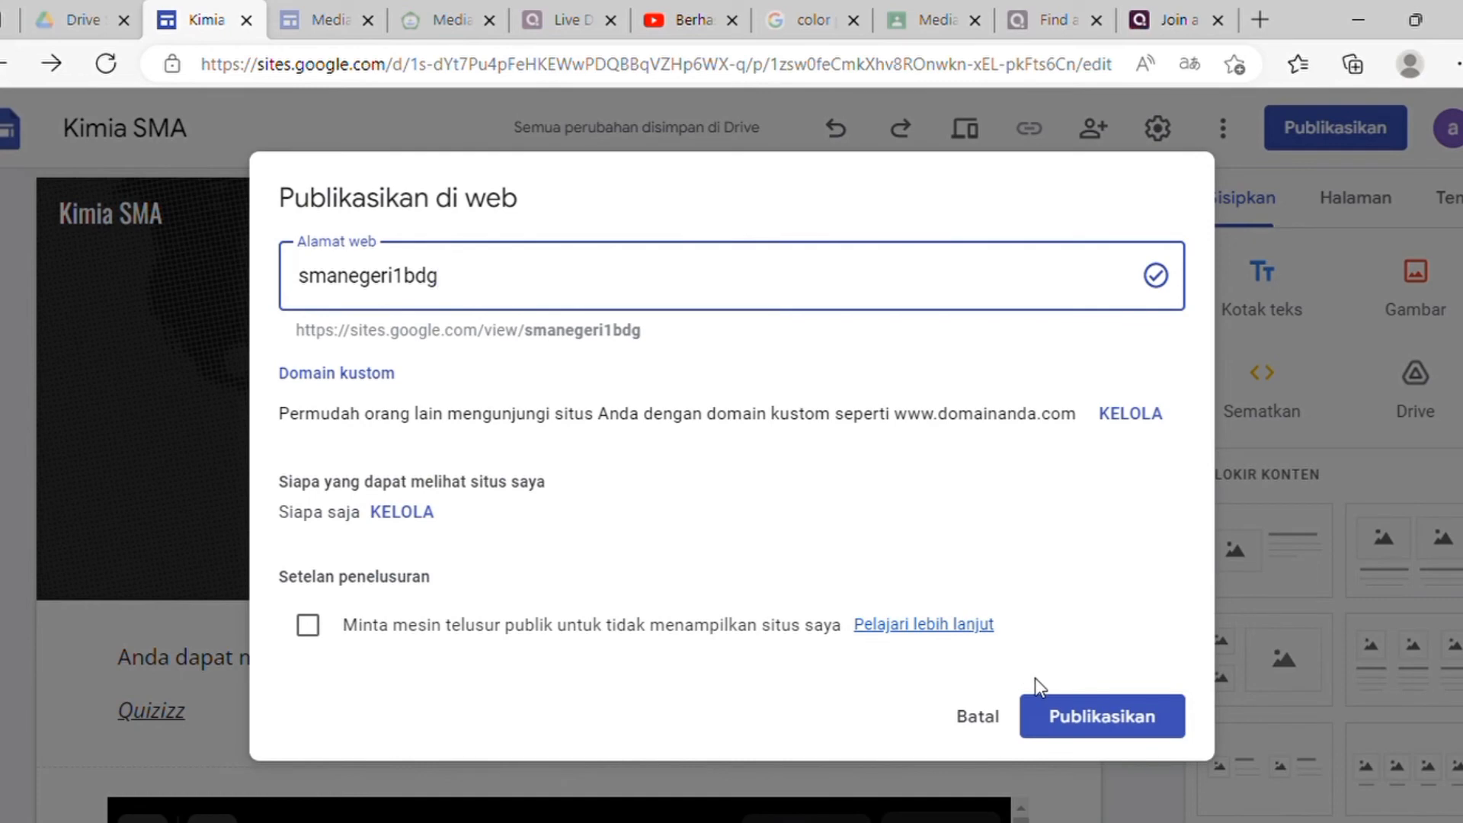
left_click(1071, 715)
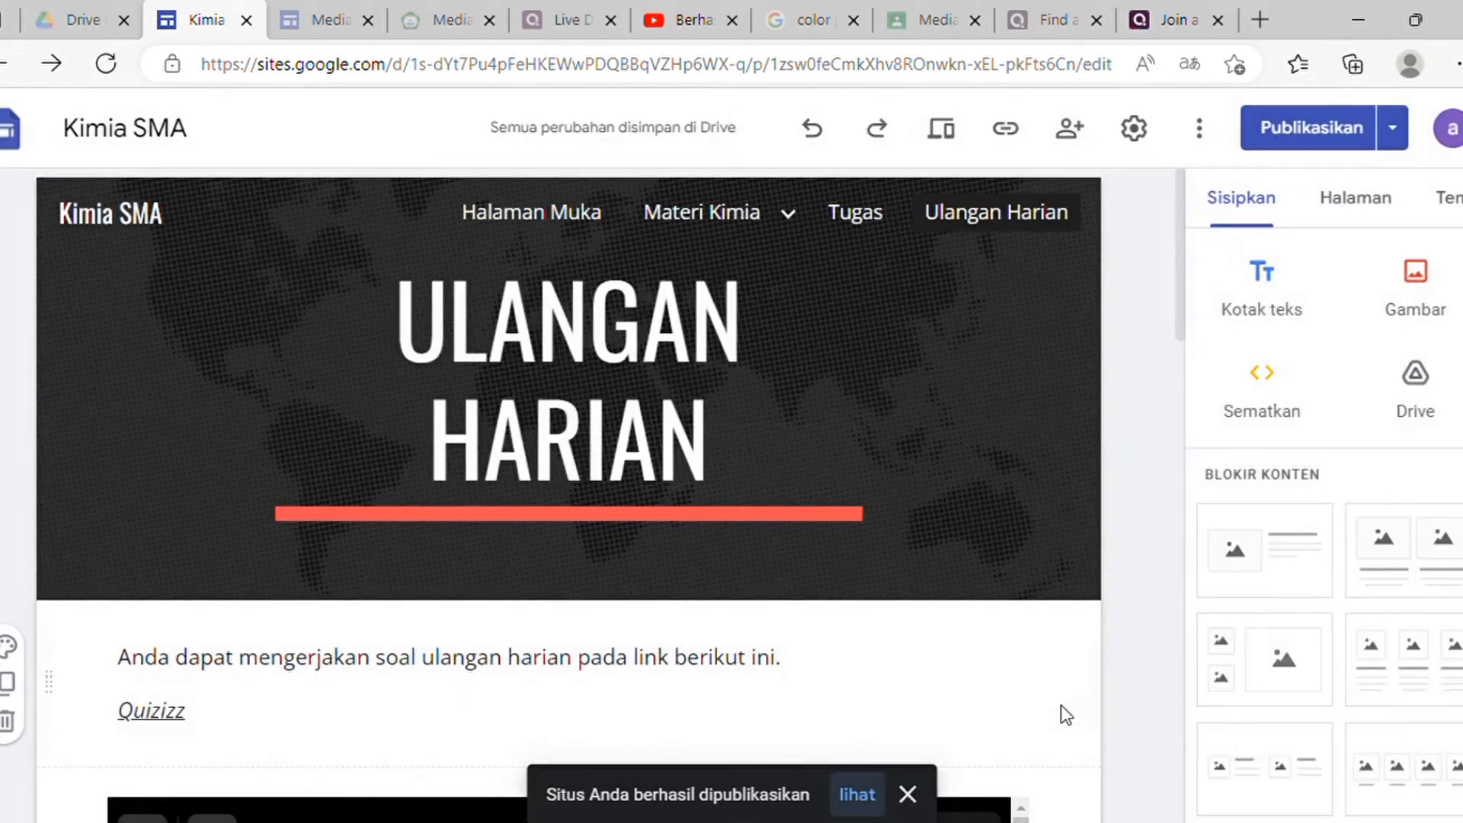
Step: From the Publikasikan menu, view the live Kimia SMA site's Ulangan Harian page in a new tab
left_click(1401, 151)
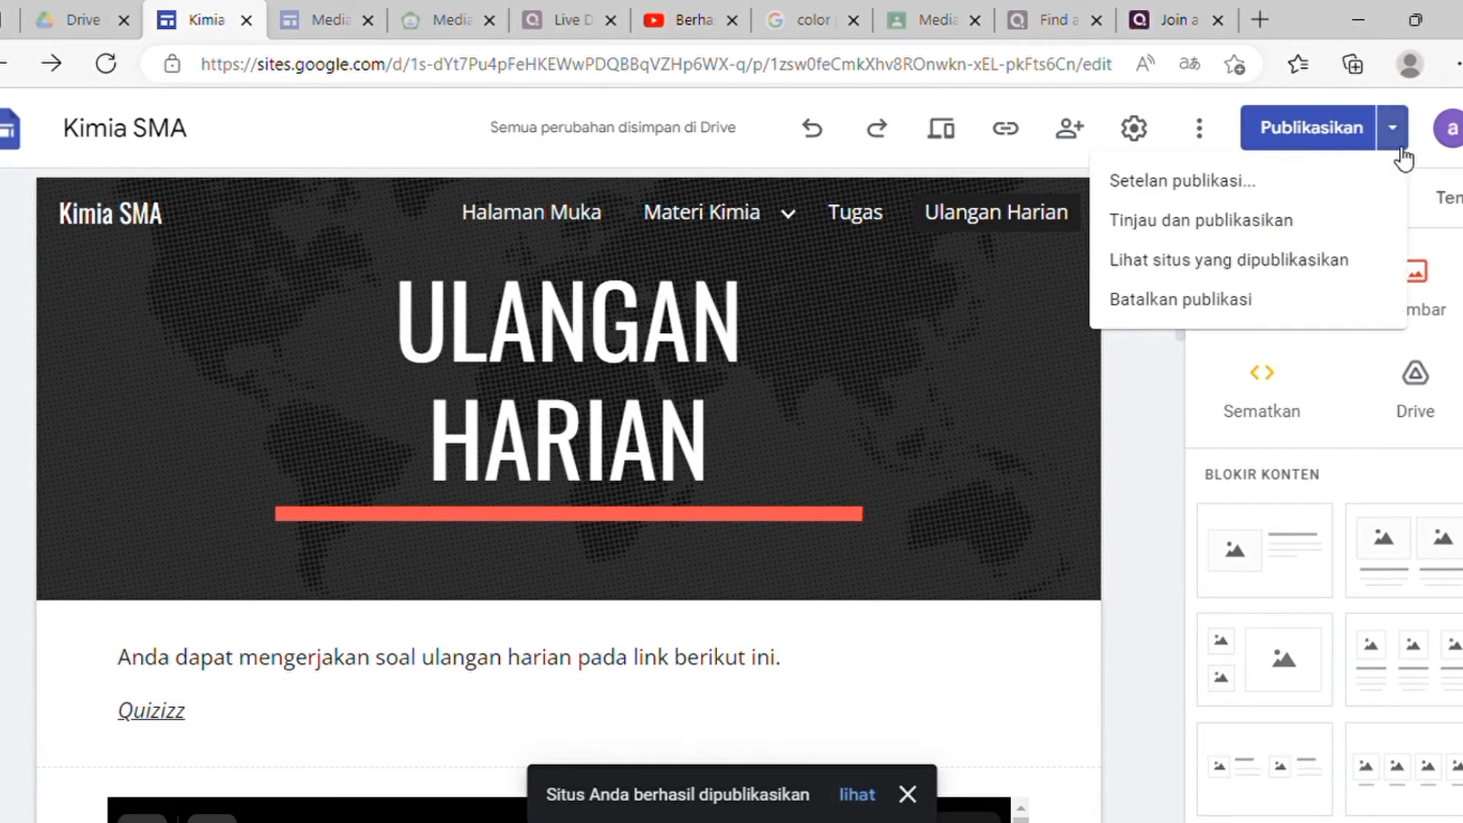
left_click(1256, 268)
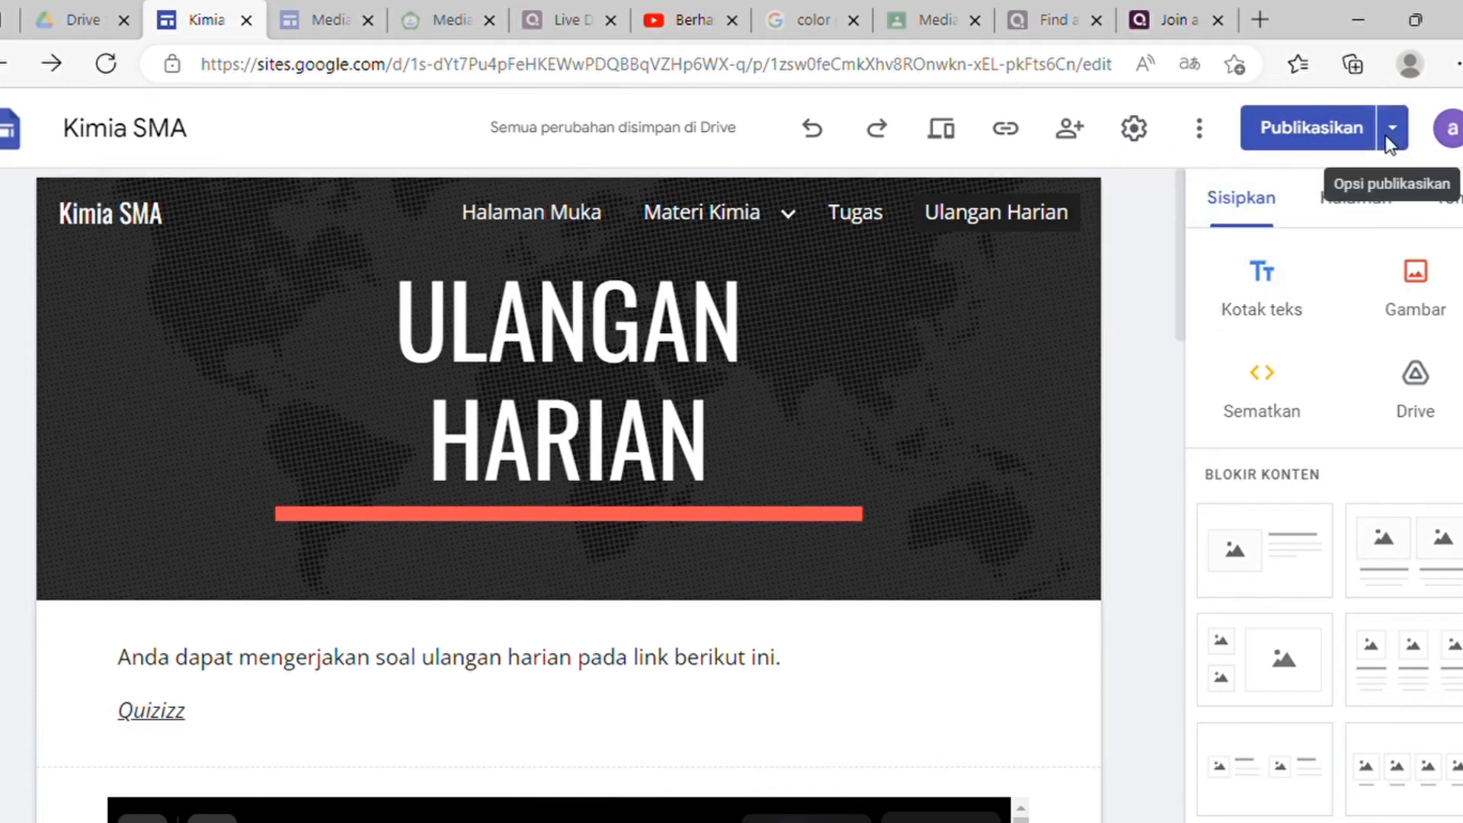
left_click(1391, 157)
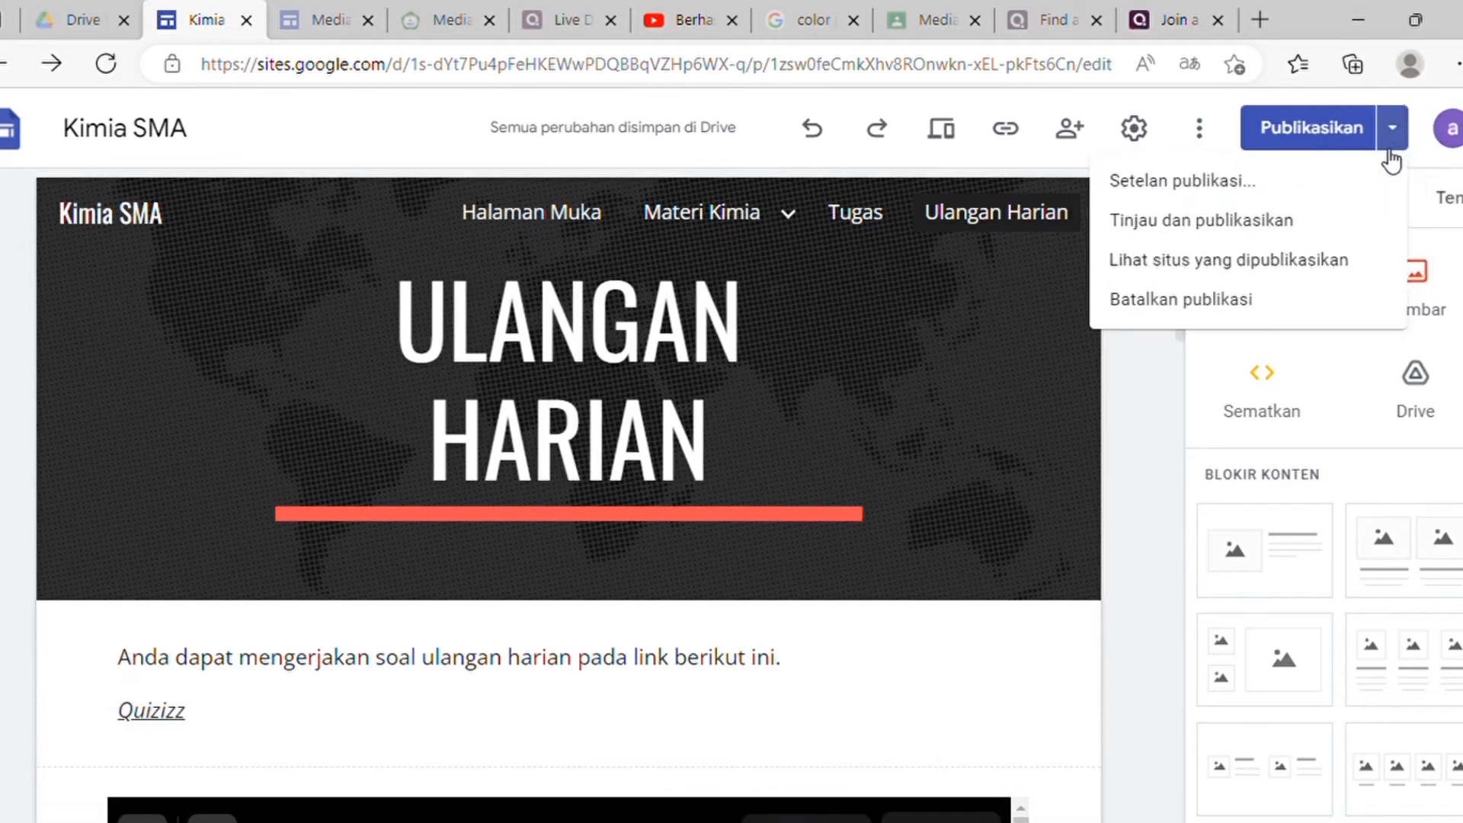
left_click(1282, 258)
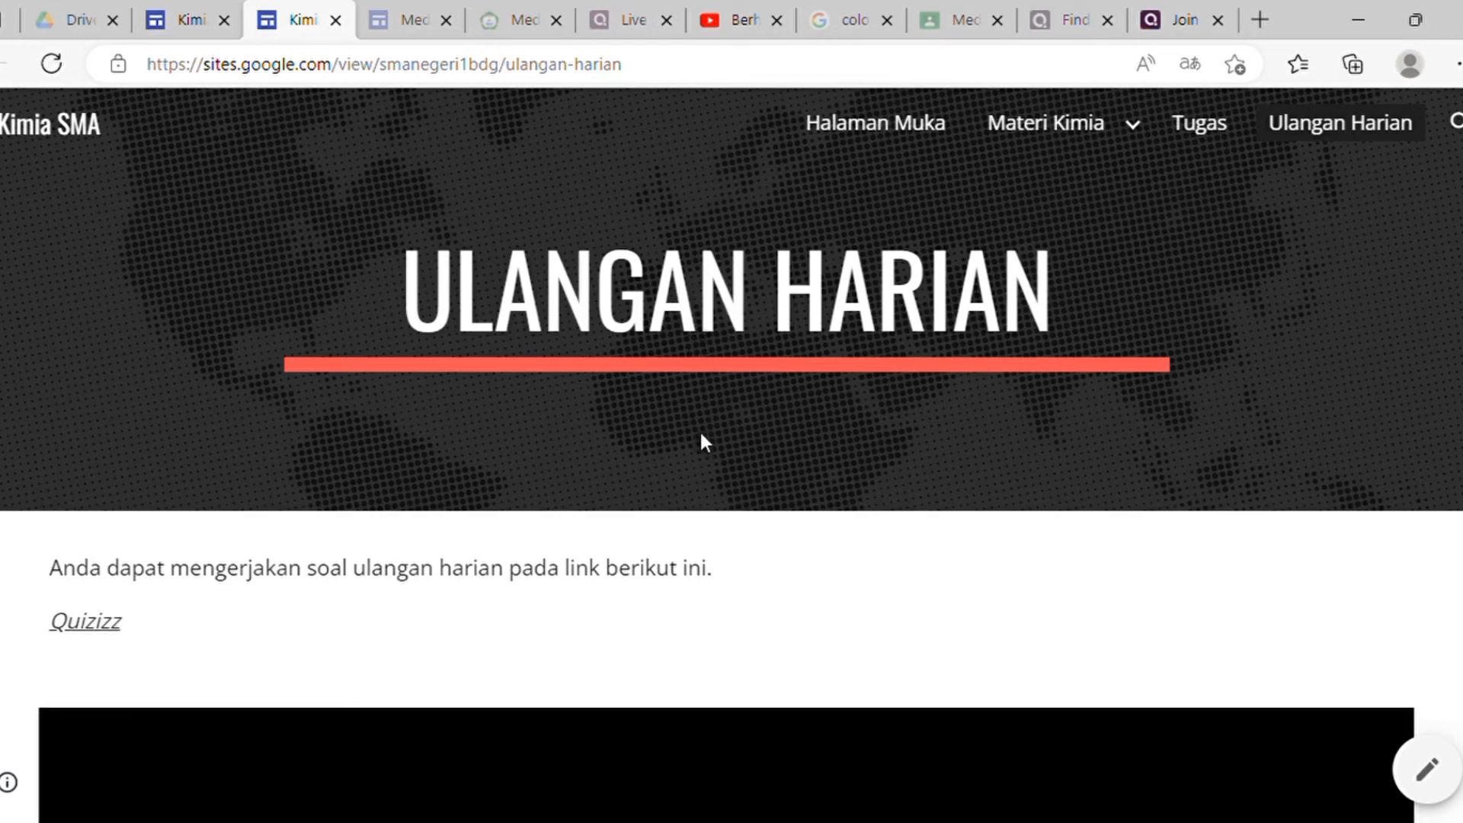
Step: Review the live Quizizz embed and Google Form, then go to Halaman Muka and select its address
scroll(739, 450, "down", 15)
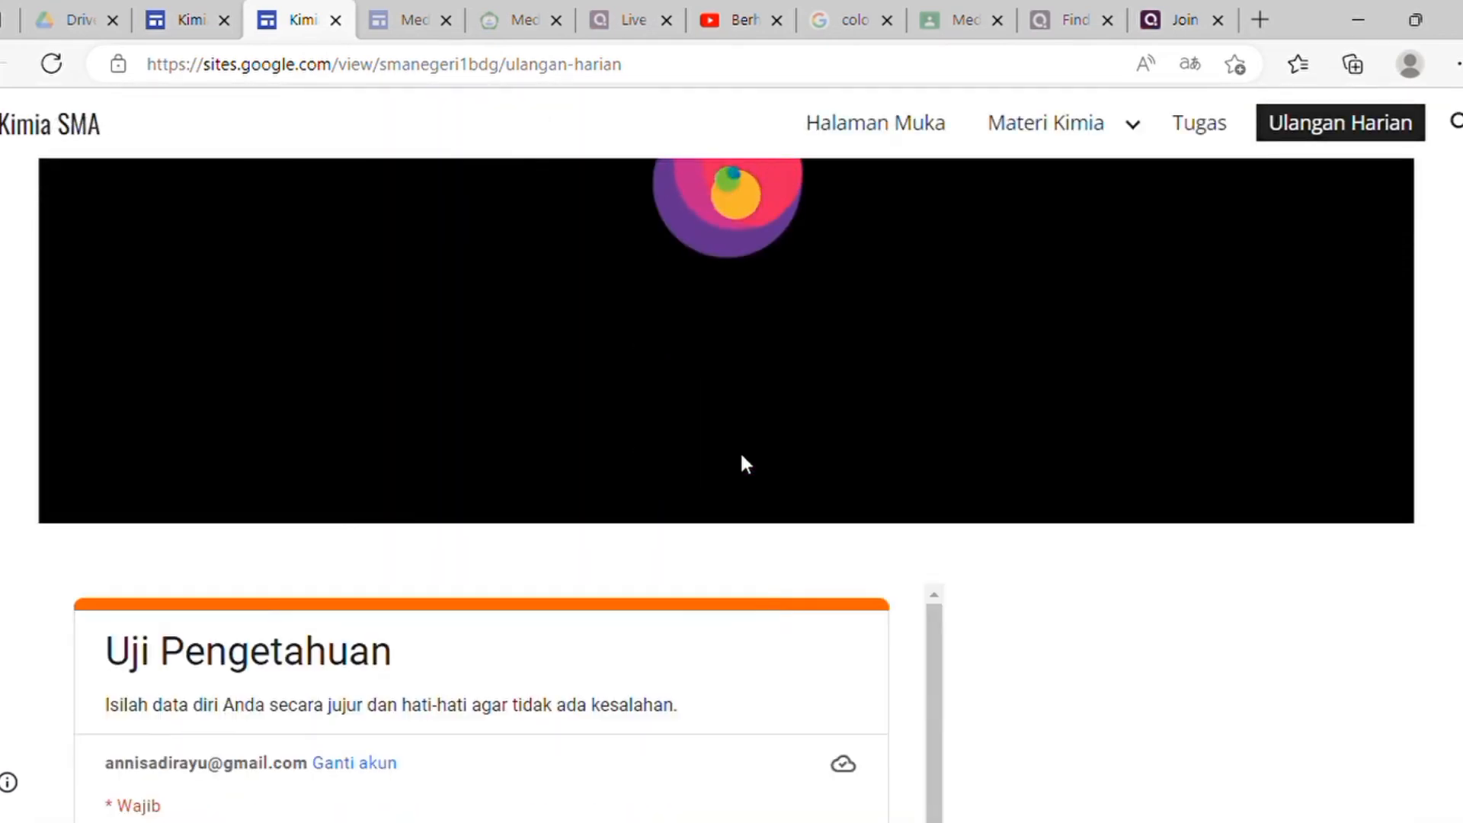
scroll(743, 463, "down", 4)
scroll(751, 450, "up", 15)
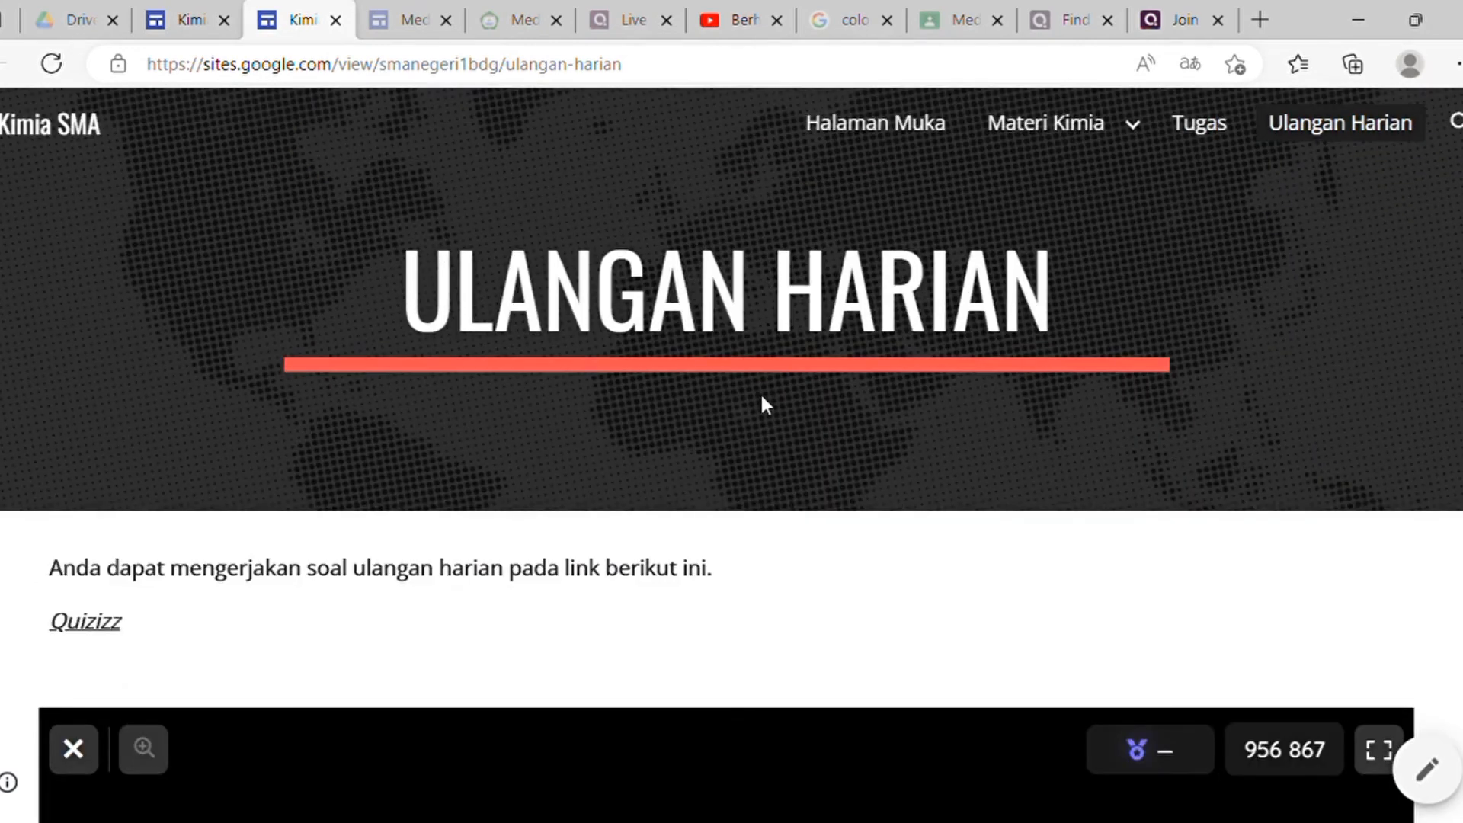
left_click(923, 131)
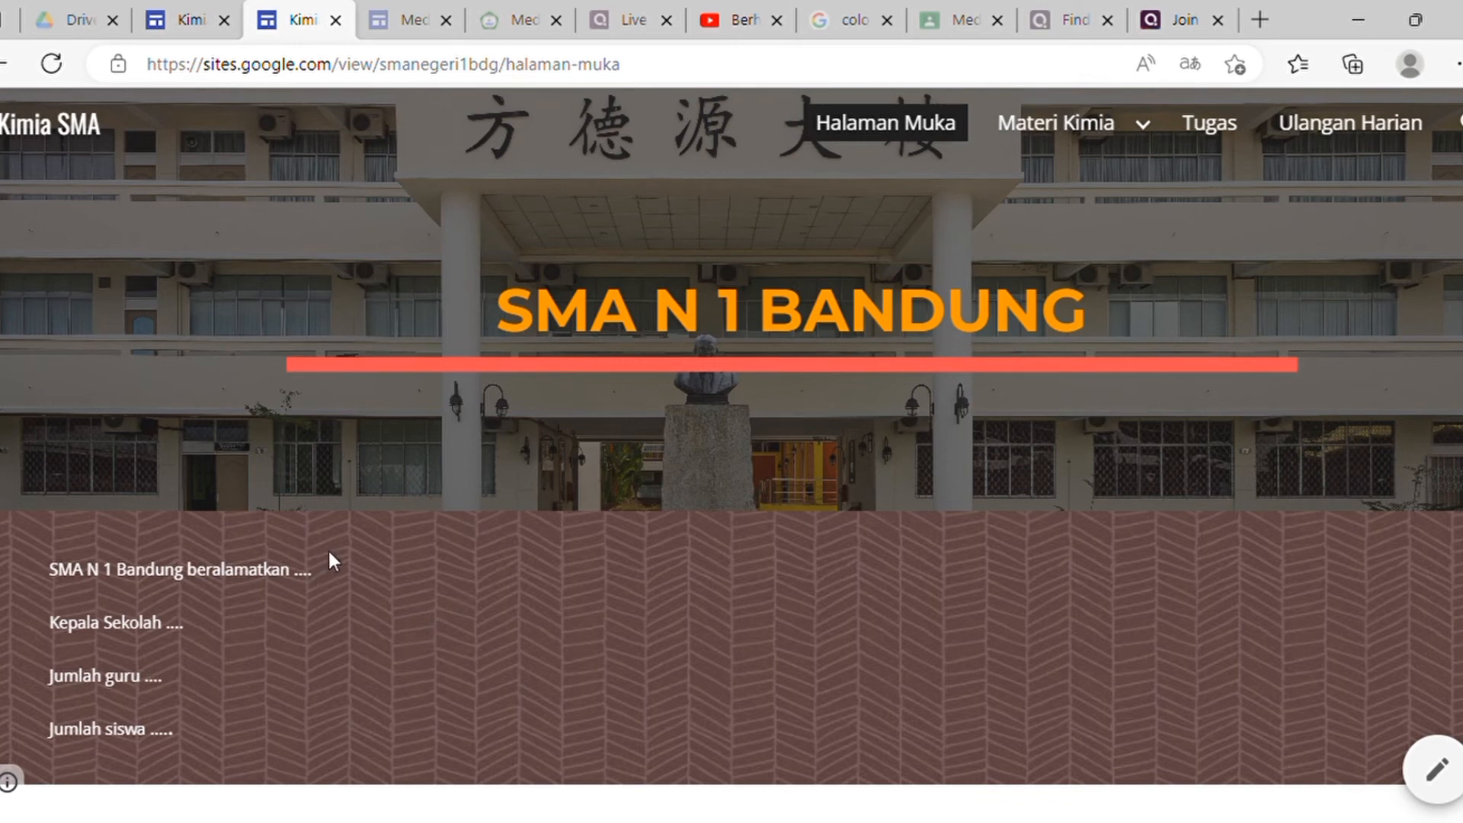
left_click(642, 70)
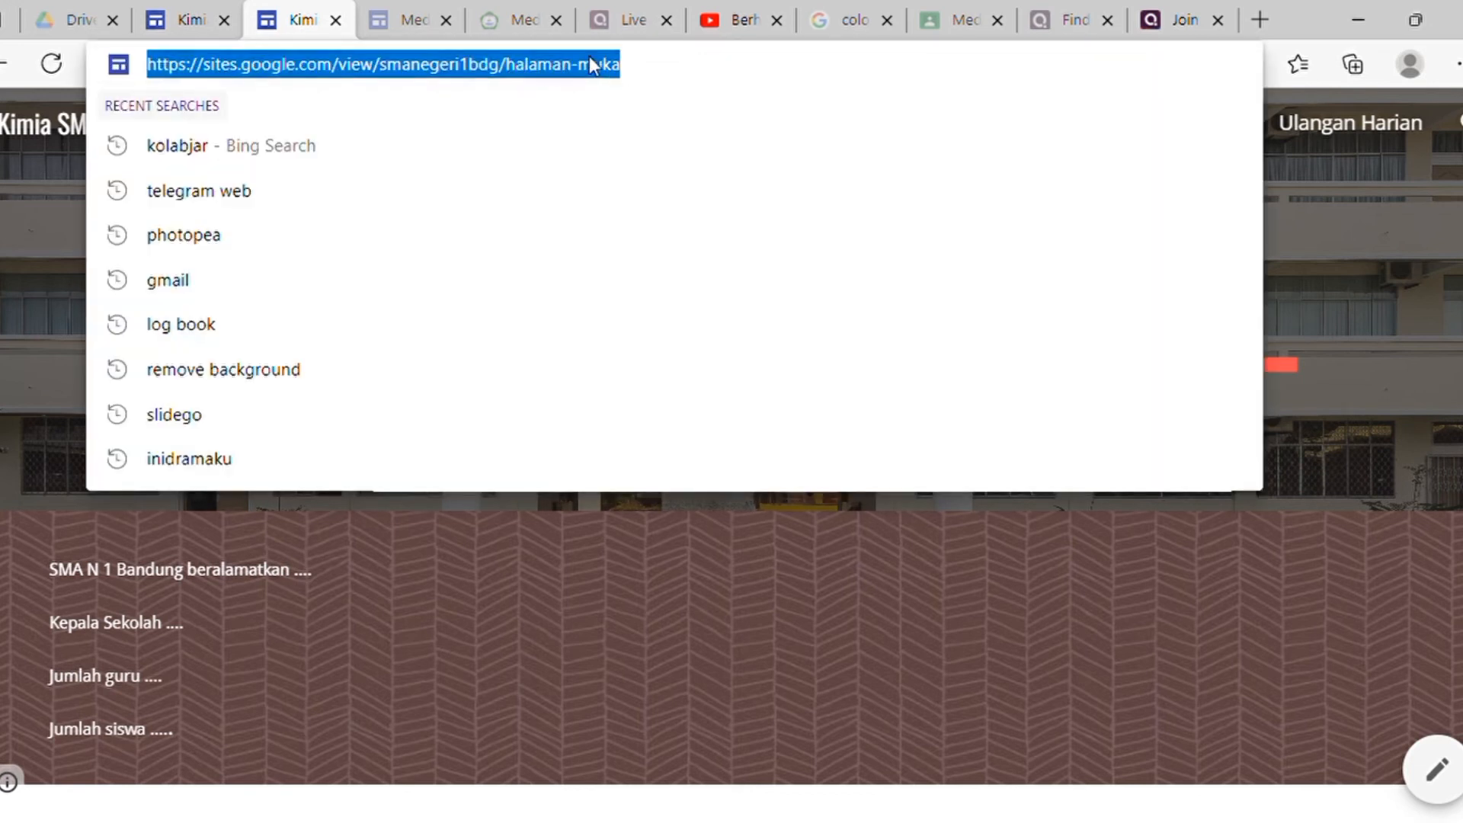
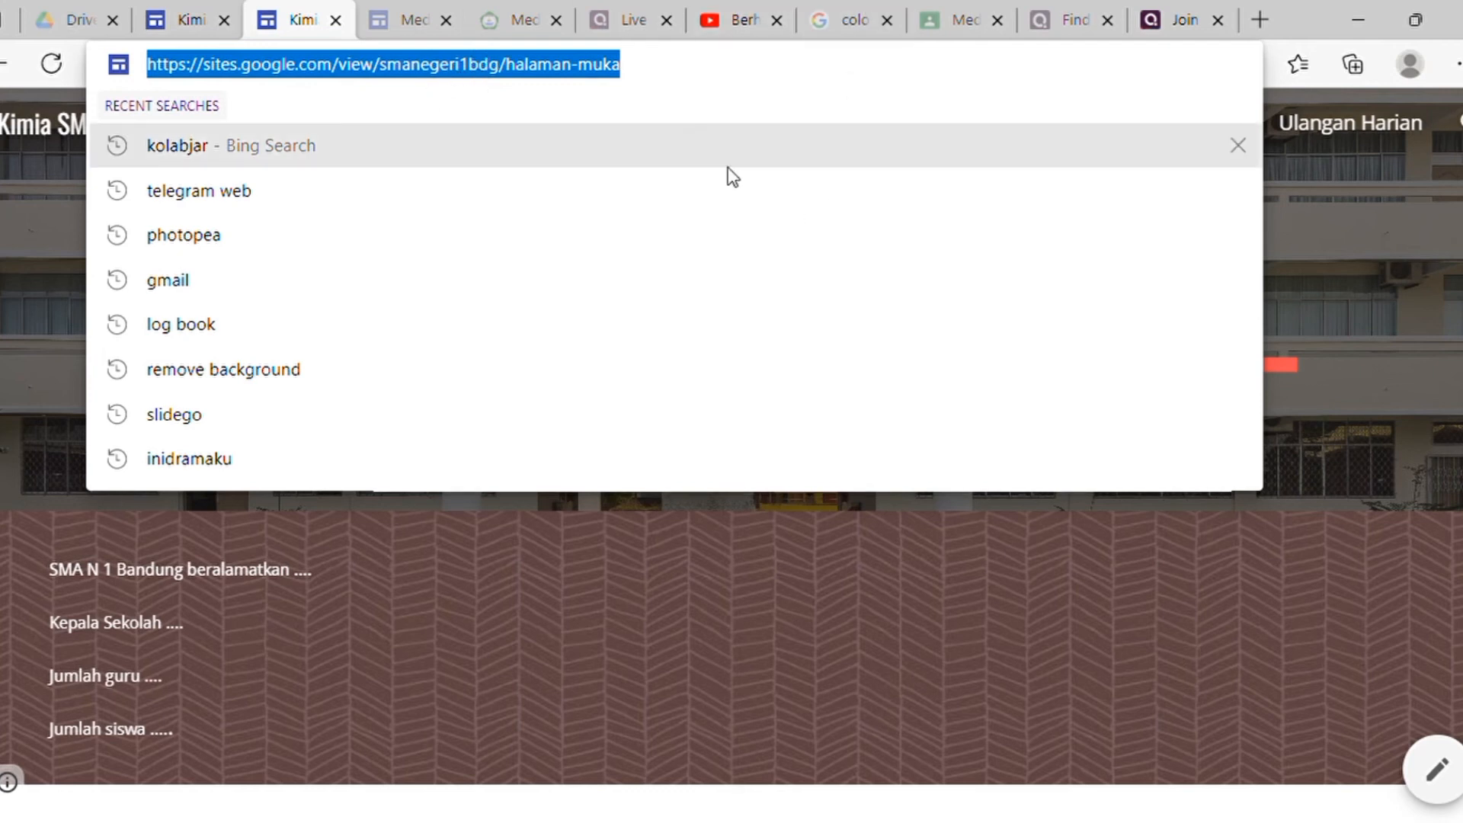
Step: Return to the Kimia SMA site editor, showing the Ulangan Harian page
left_click(1268, 350)
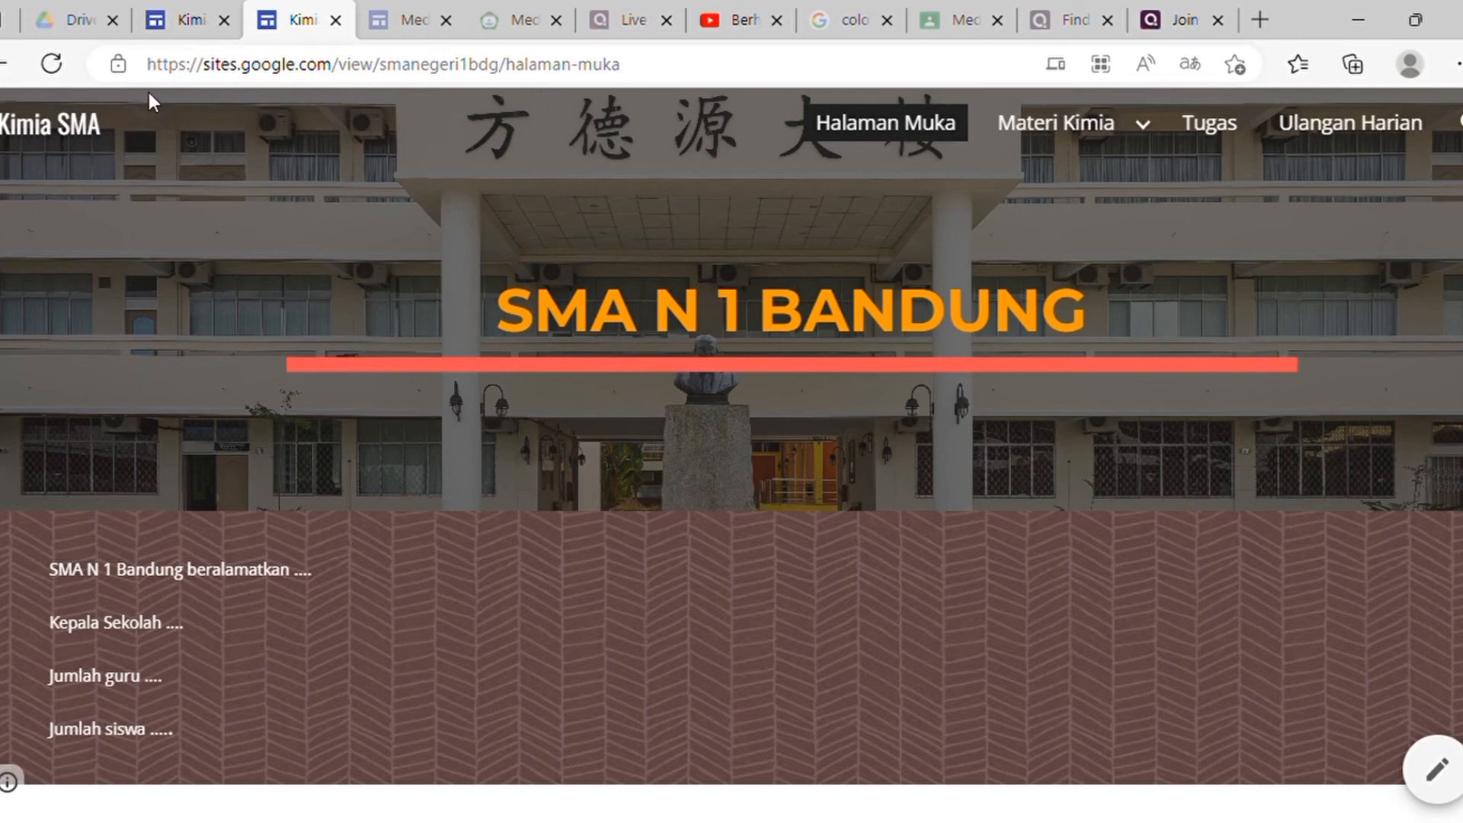
left_click(166, 25)
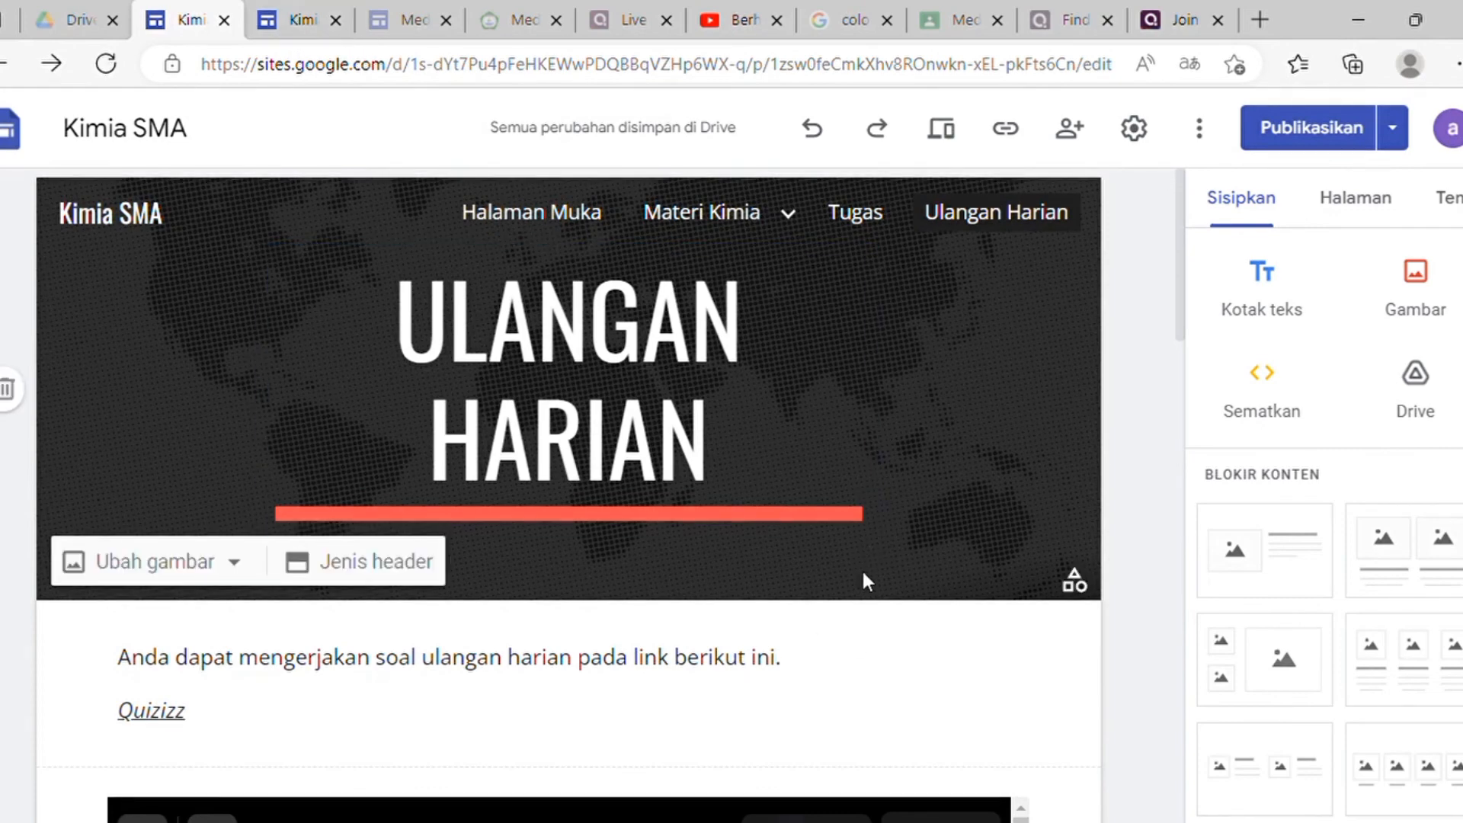
Step: Open the empty Kelas X page from the Materi Kimia menu and scroll the Sisipkan panel to YouTube
scroll(865, 580, "down", 2)
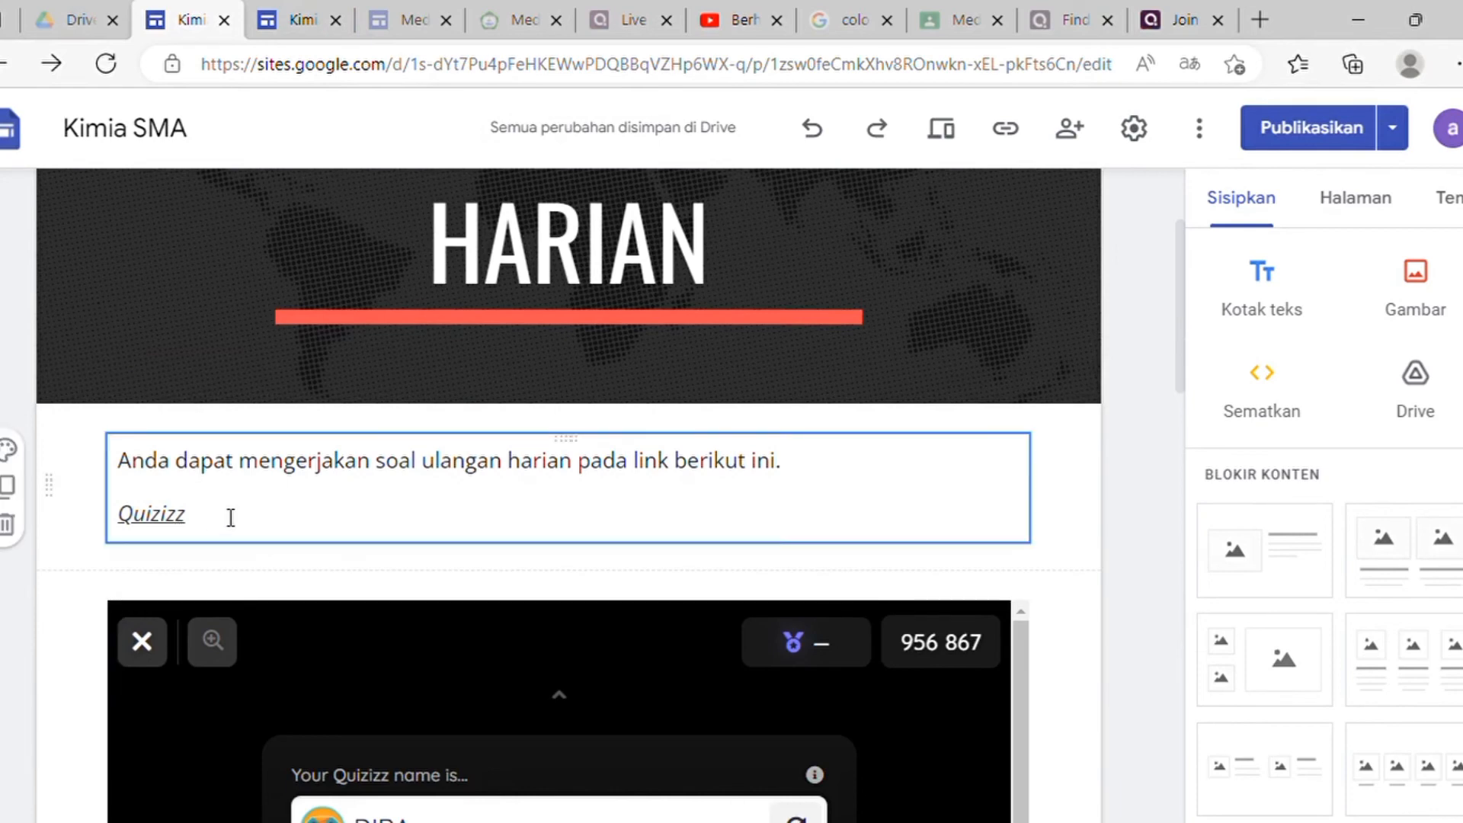
scroll(881, 542, "up", 2)
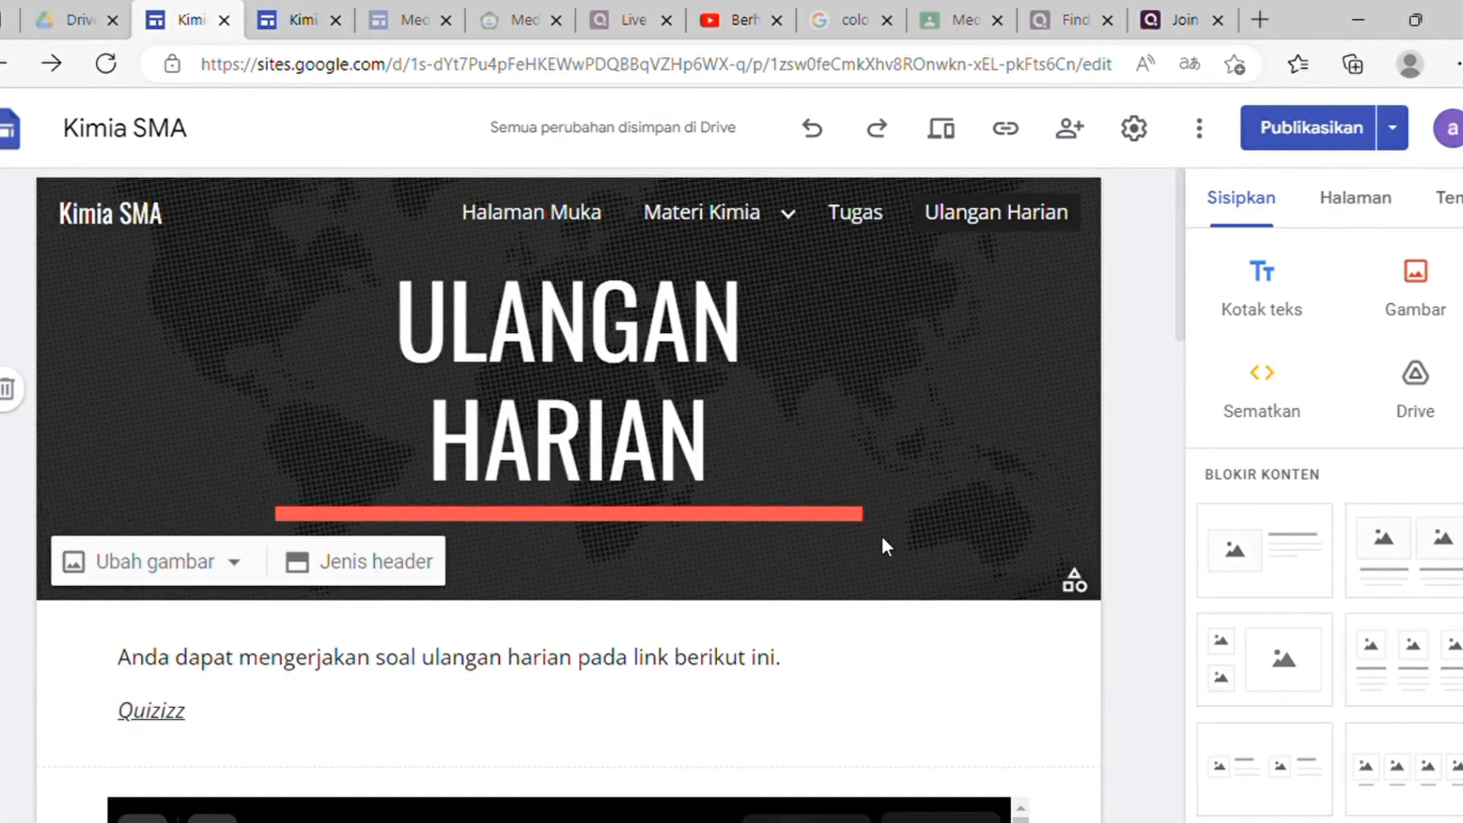
mouse_move(744, 231)
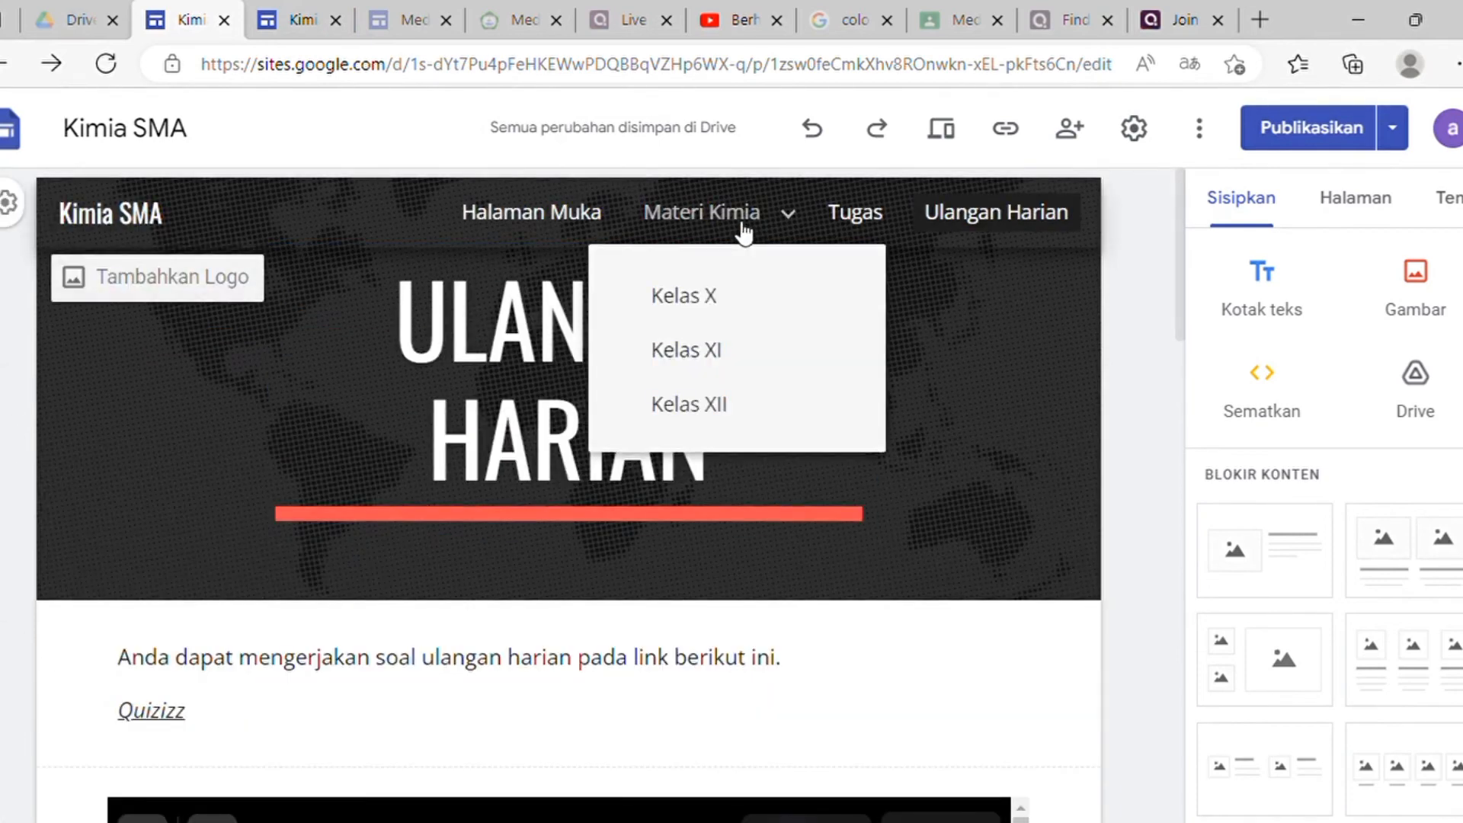
left_click(717, 305)
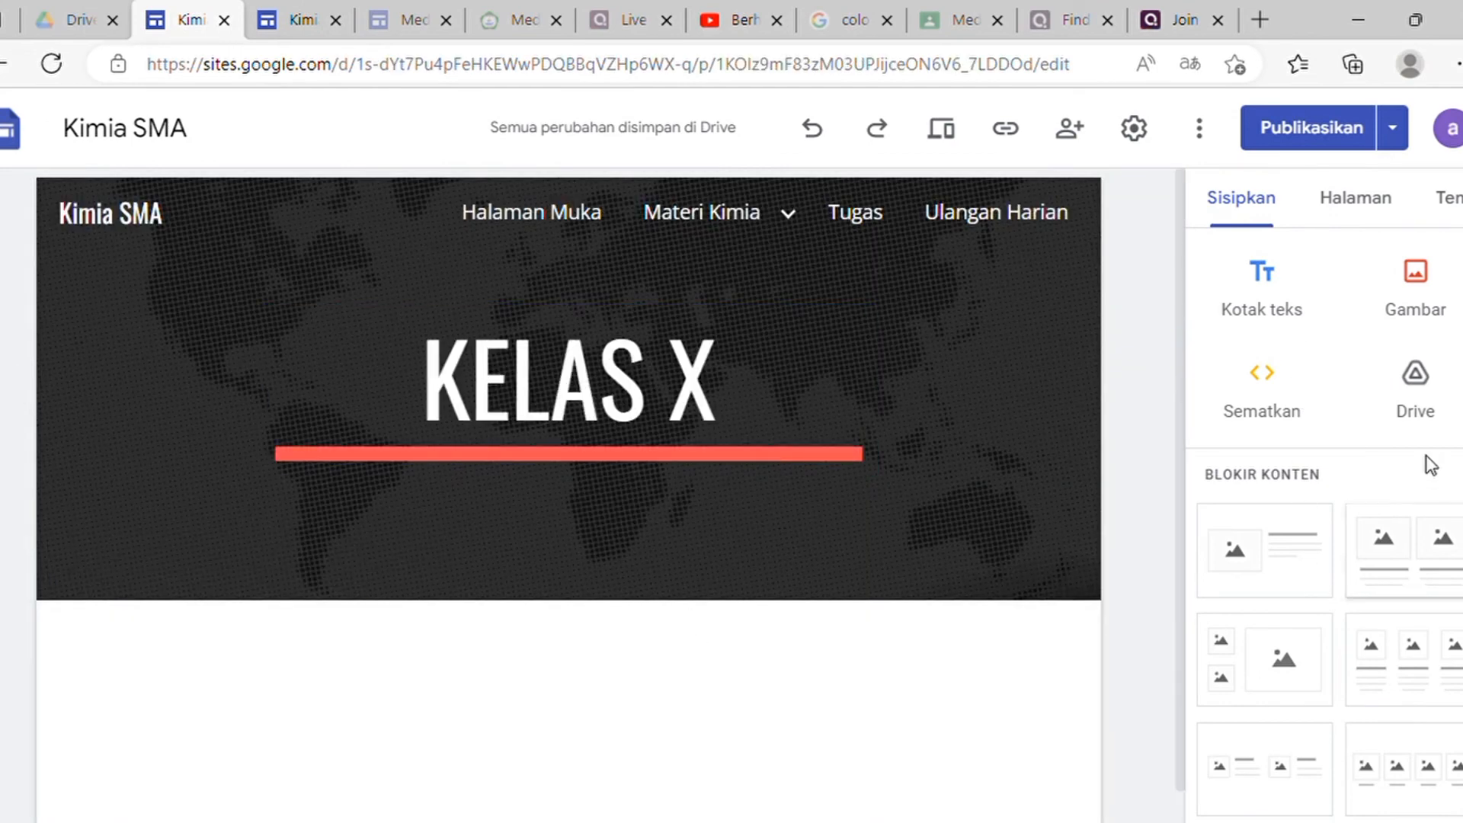
scroll(1310, 500, "down", 5)
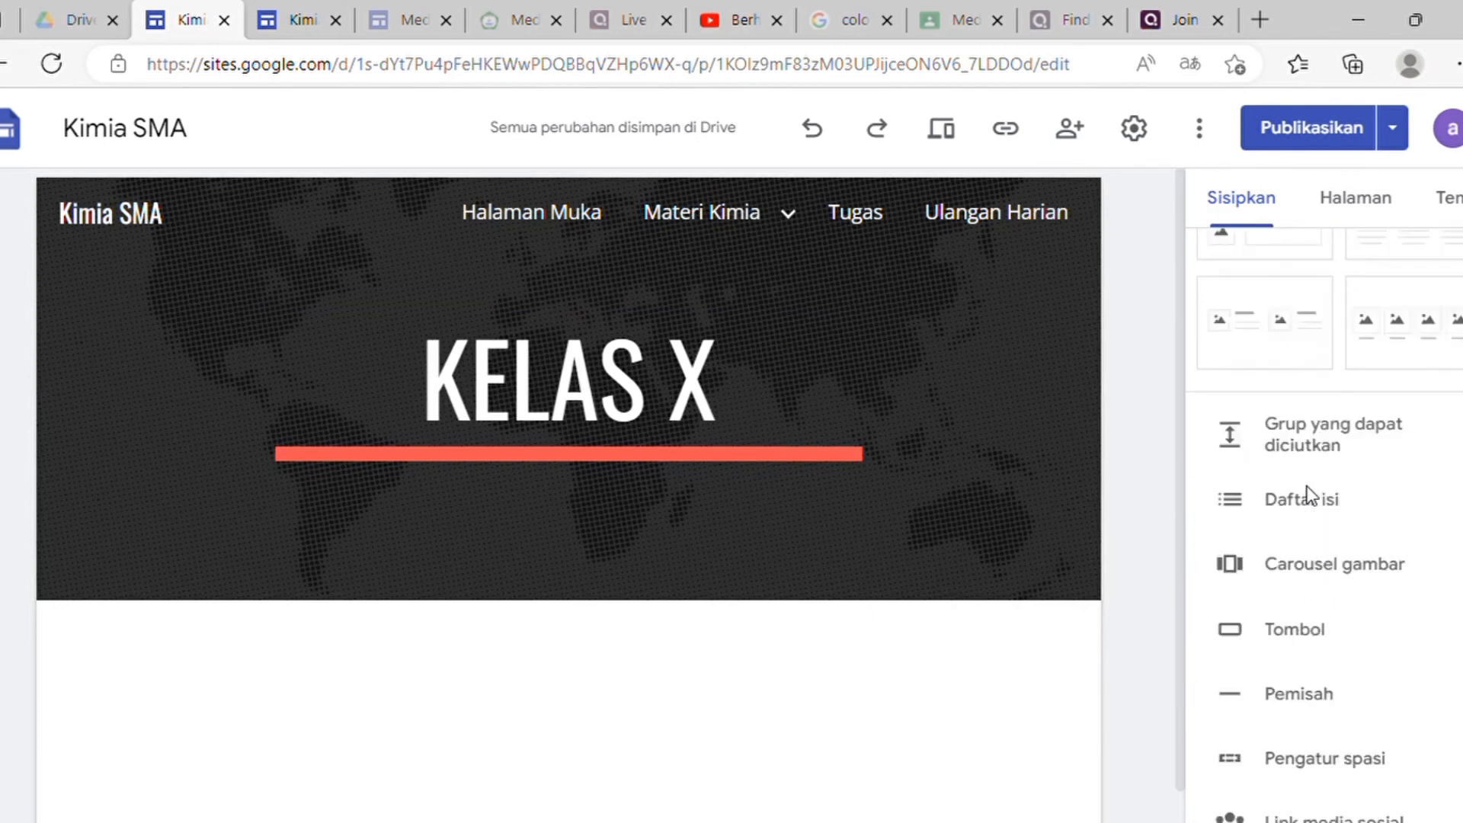
scroll(1310, 497, "down", 5)
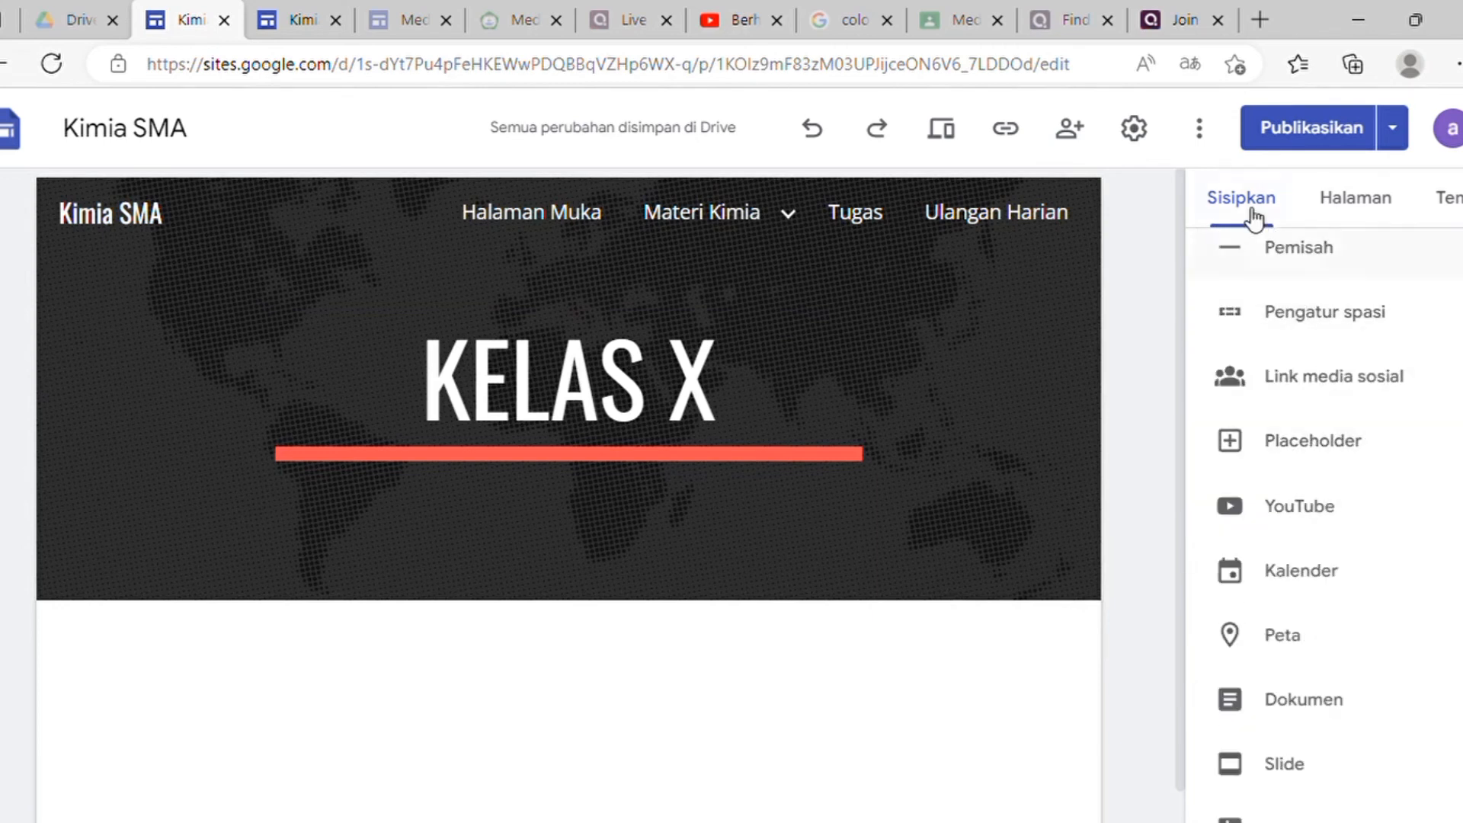
scroll(1336, 561, "down", 2)
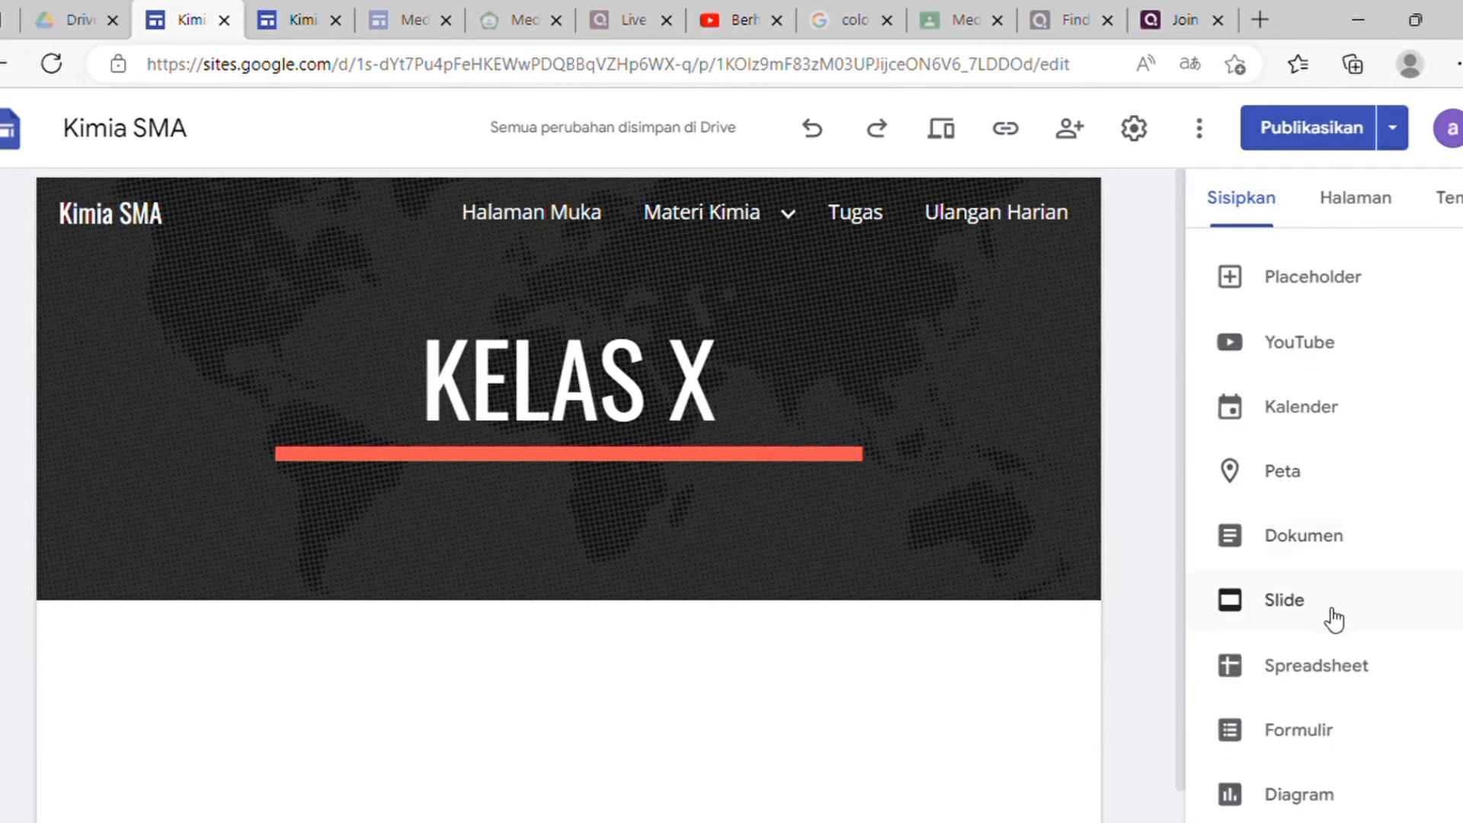
scroll(1327, 609, "up", 2)
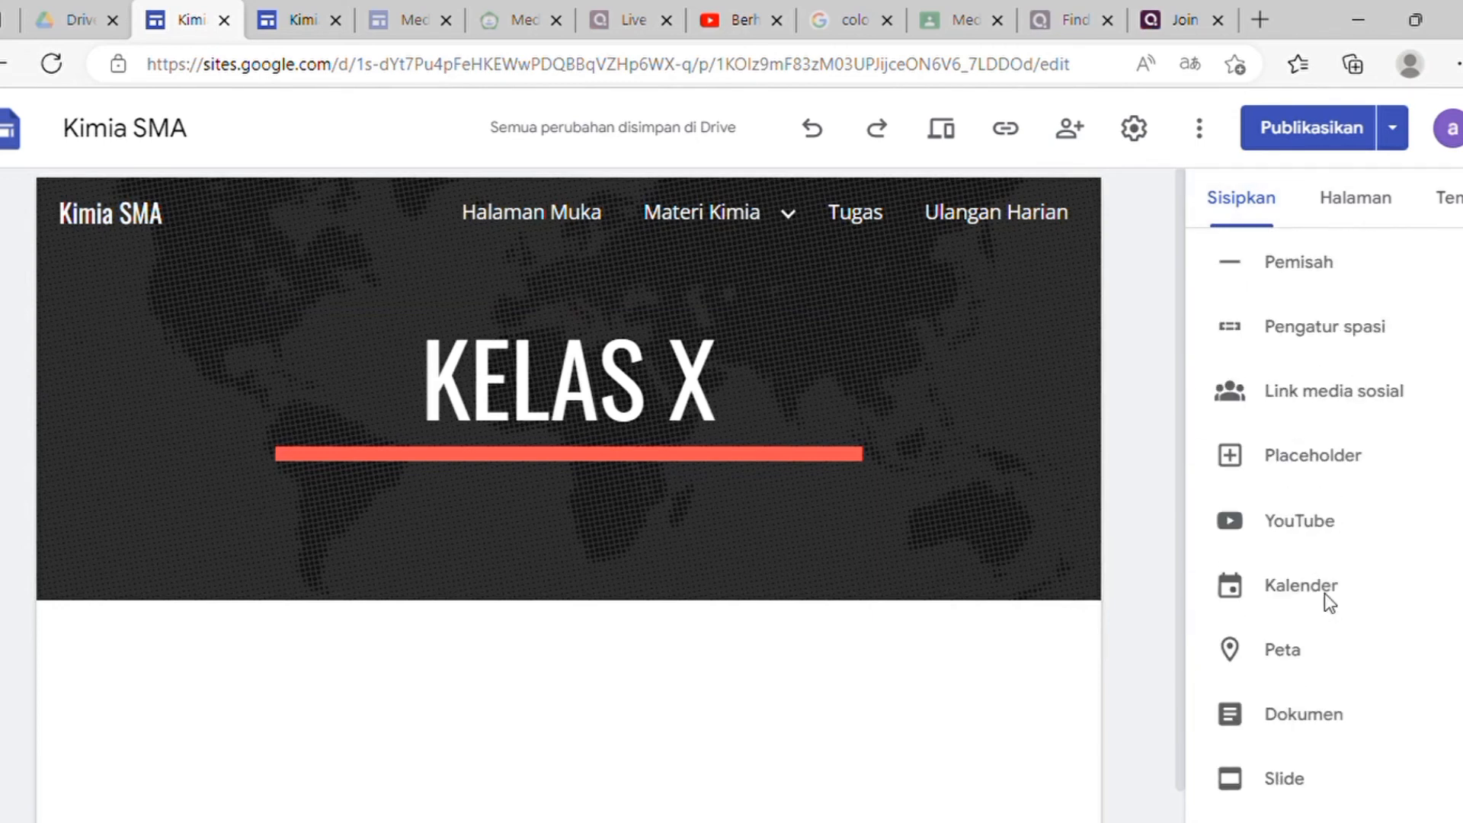
Step: Insert the YouTube video 'What Is An Atom And How Do We Know?' found by searching atom
left_click(1295, 525)
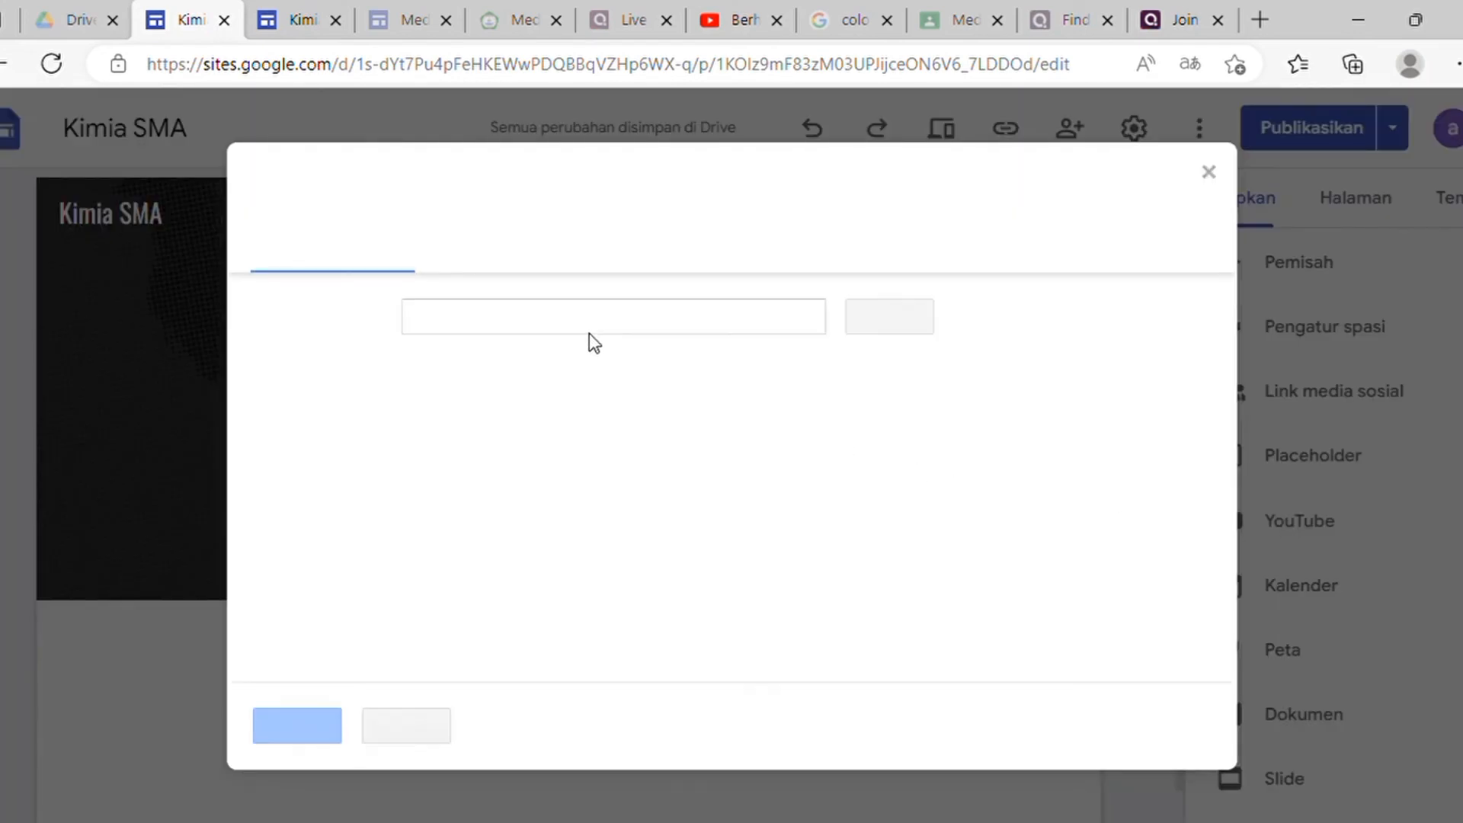
left_click(570, 326)
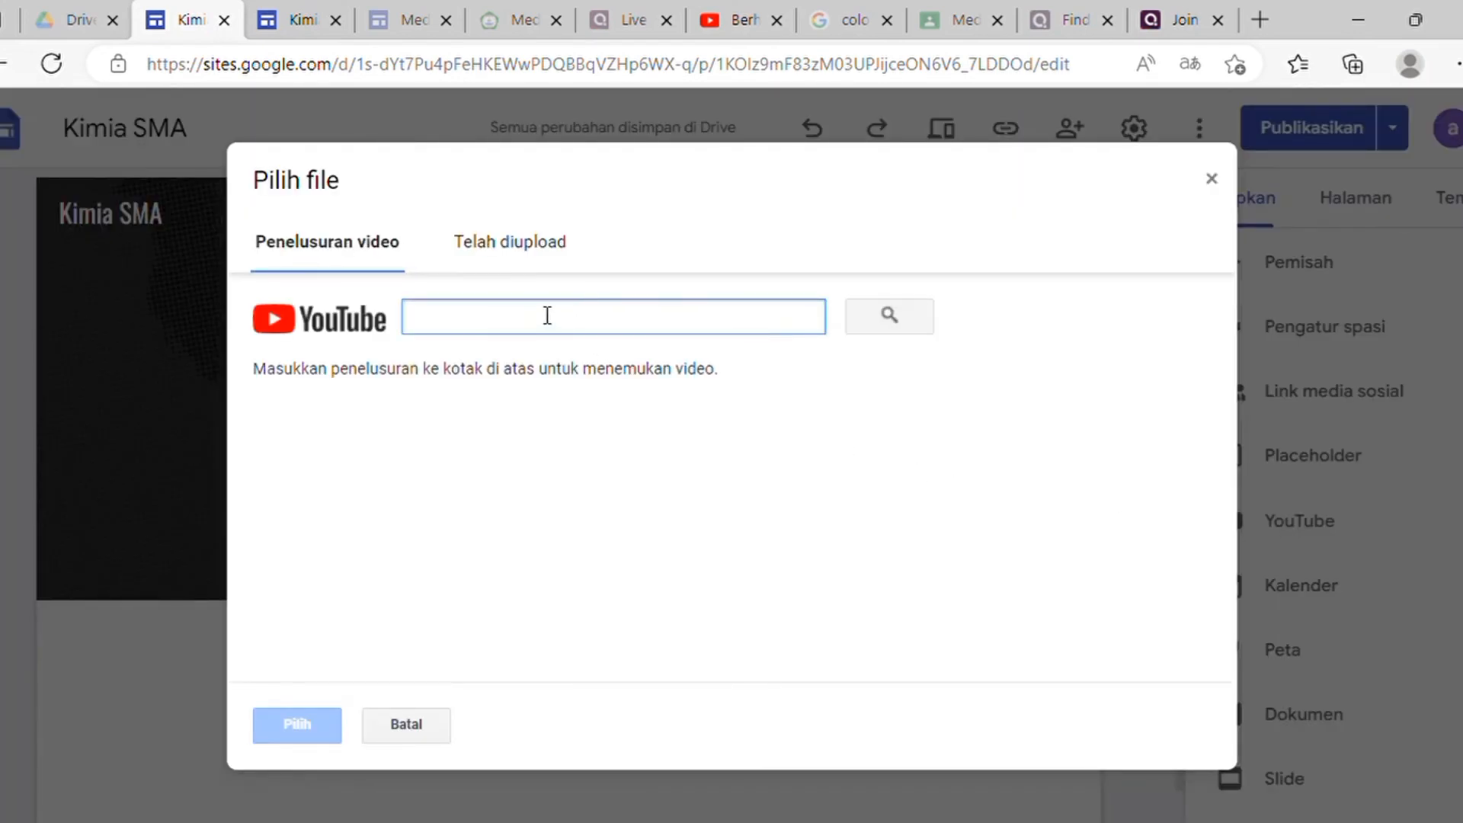
type("atom")
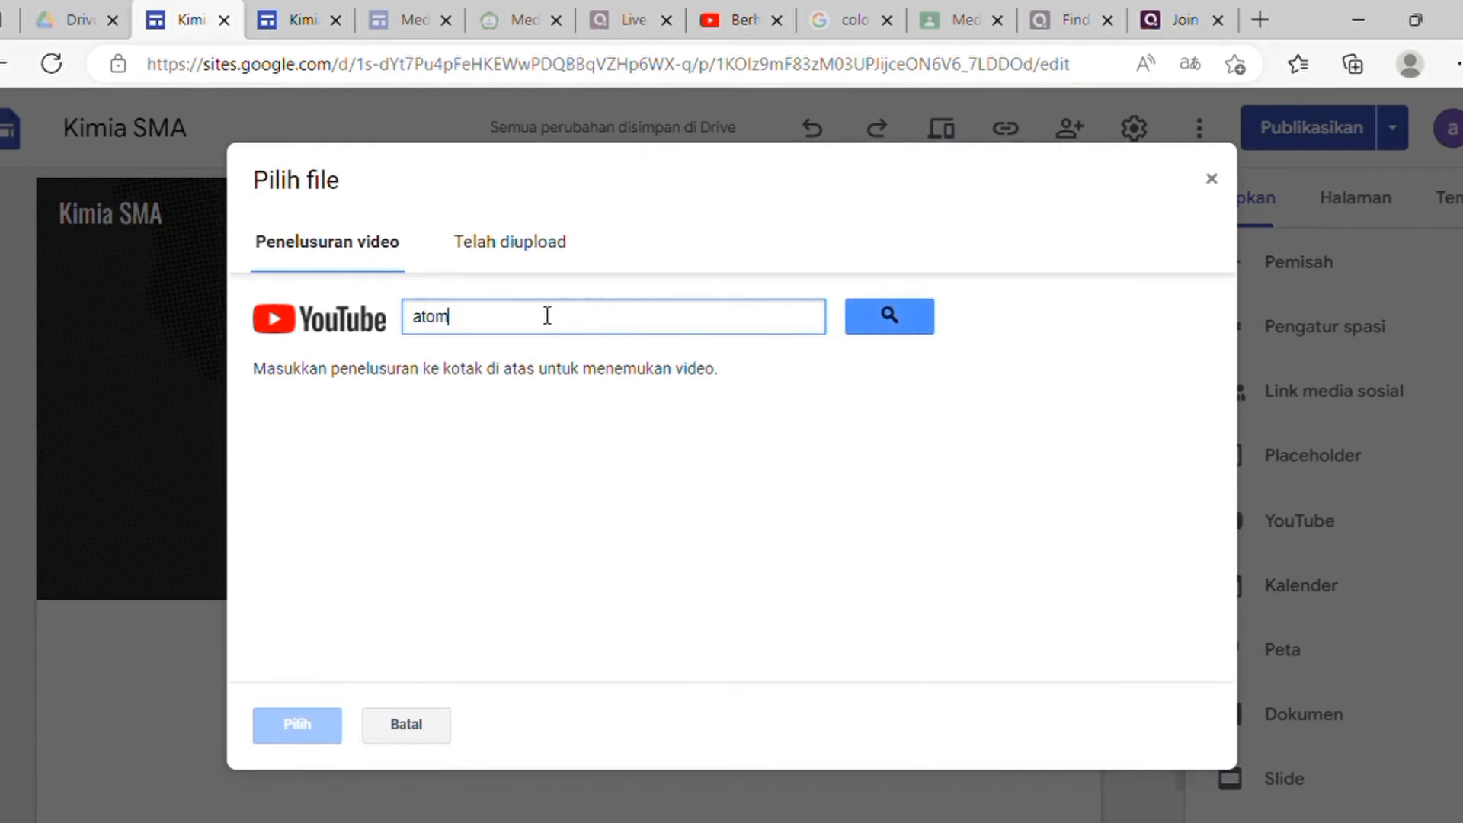
key("Return")
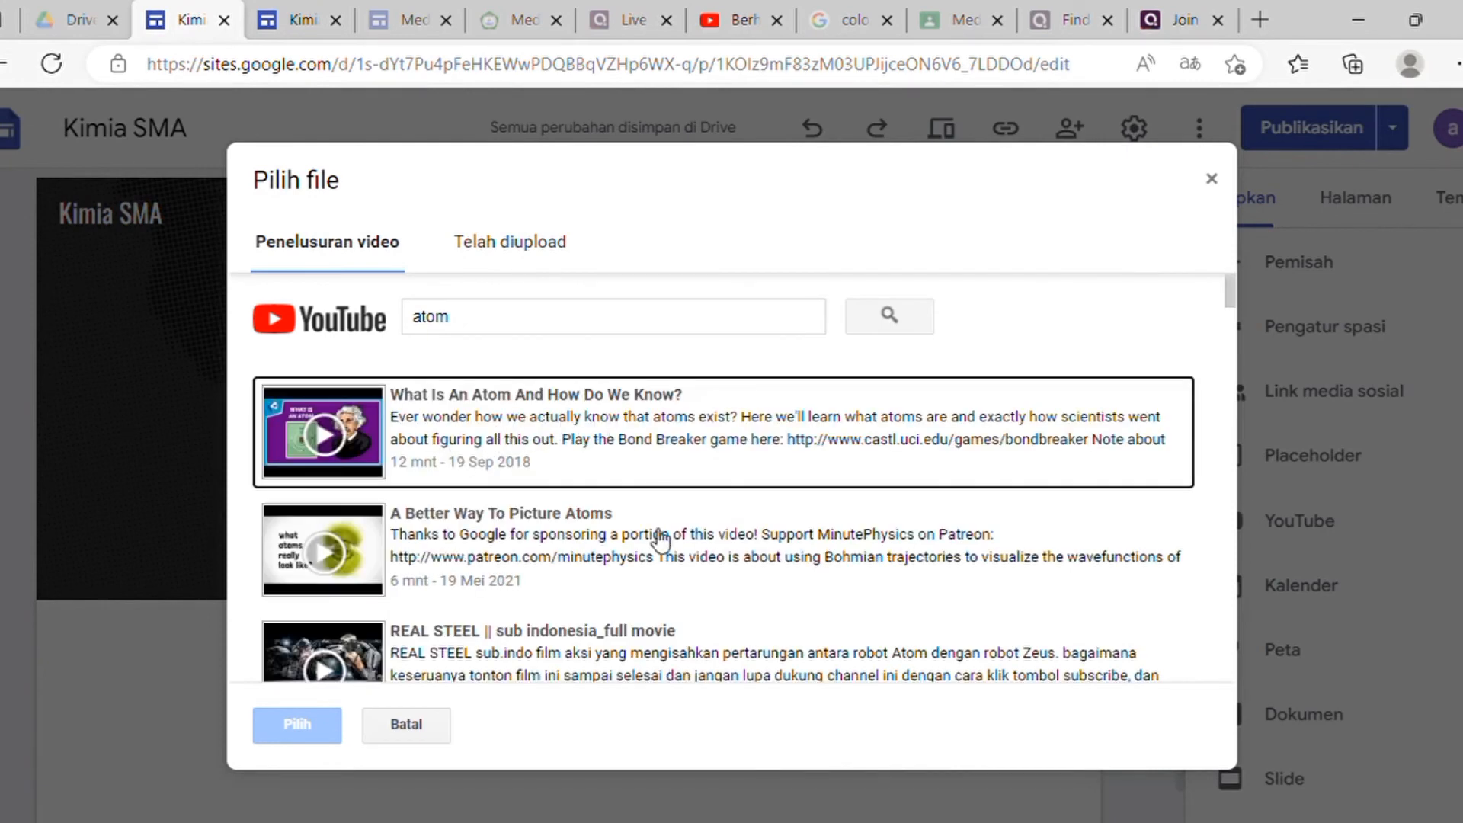
left_click(546, 457)
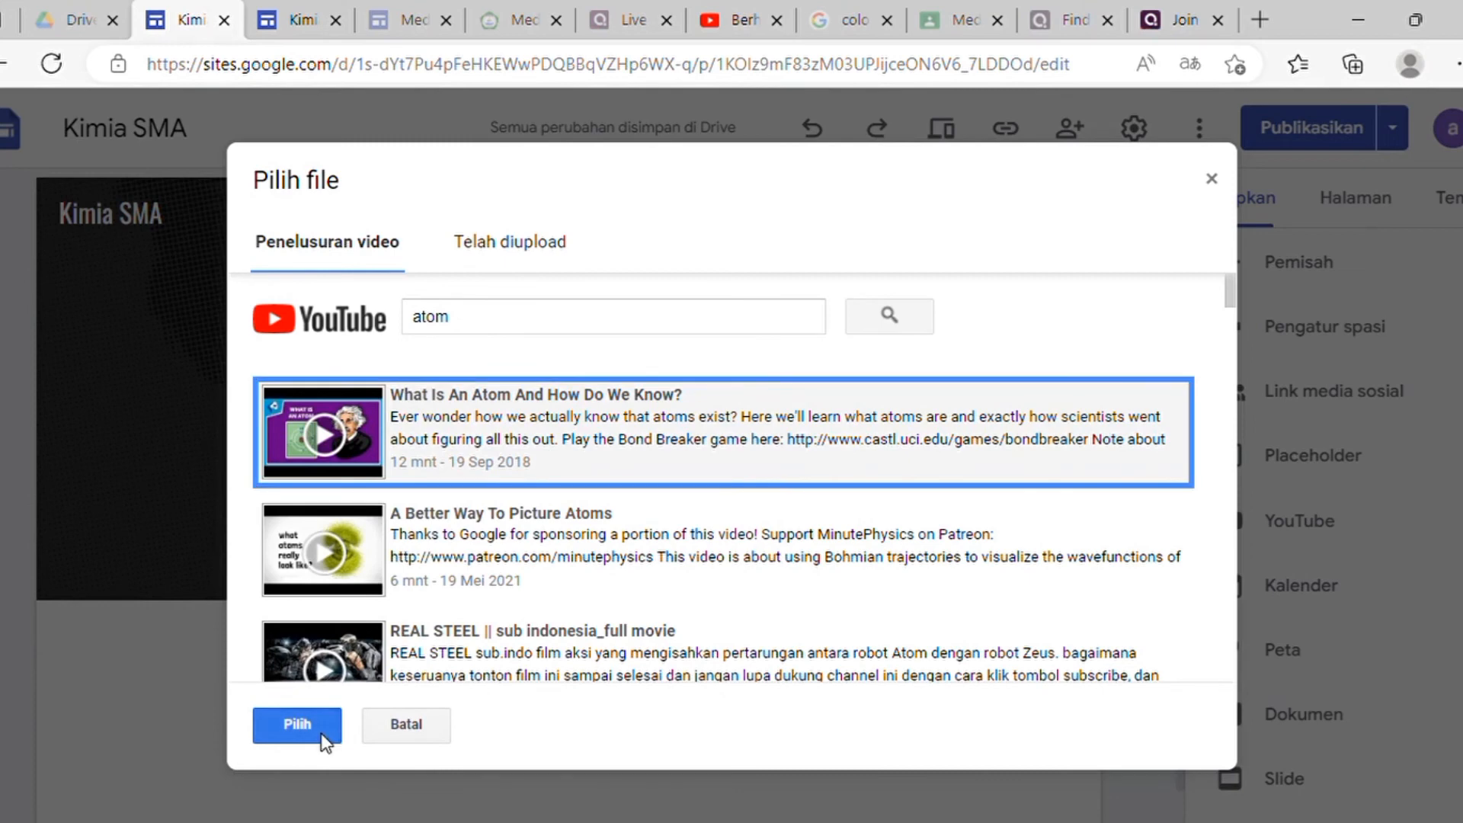
left_click(297, 724)
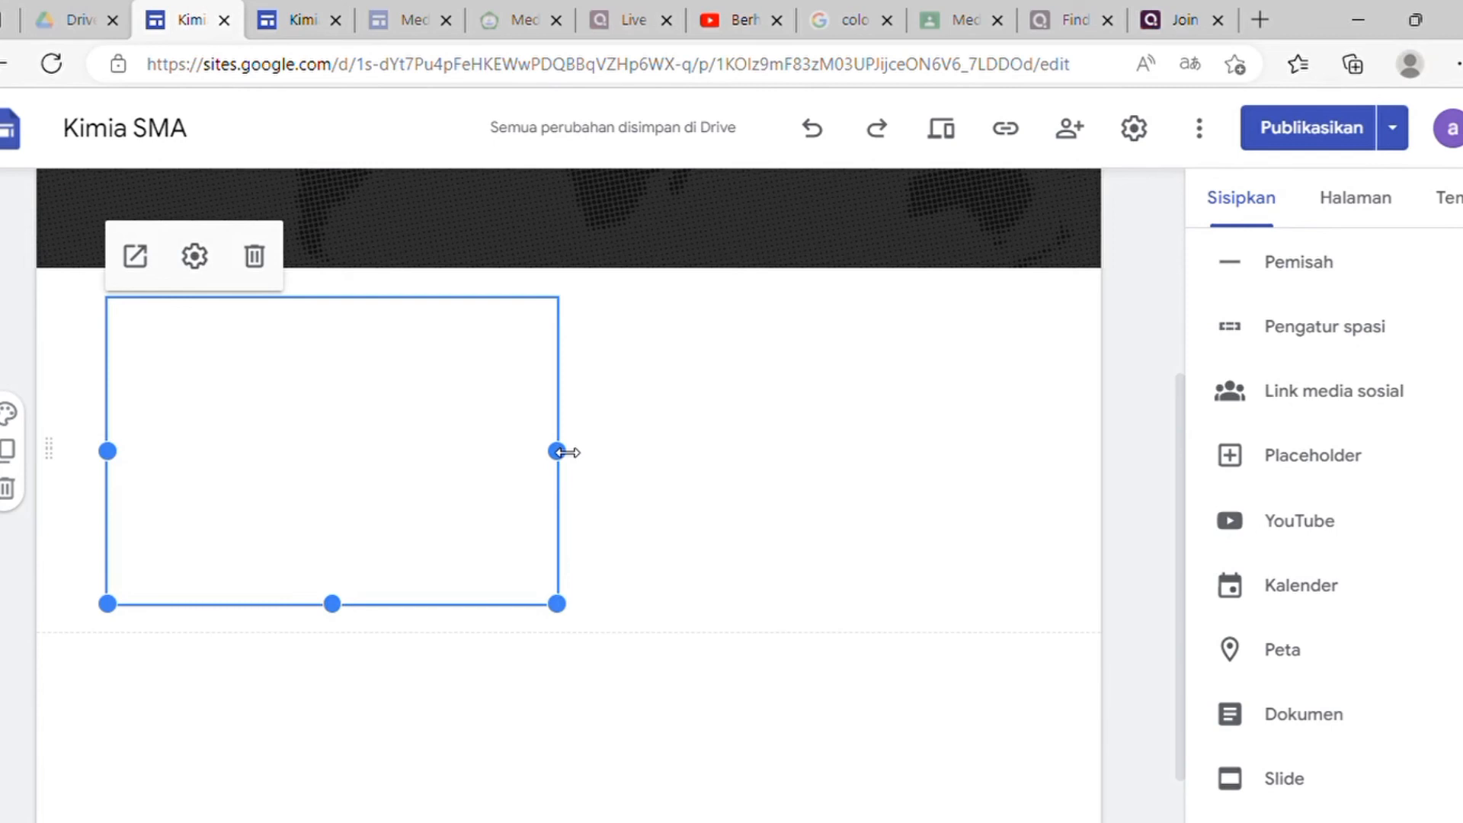
Step: Enlarge the embedded video to the full content width and a taller height
left_click_drag(564, 452, 1029, 414)
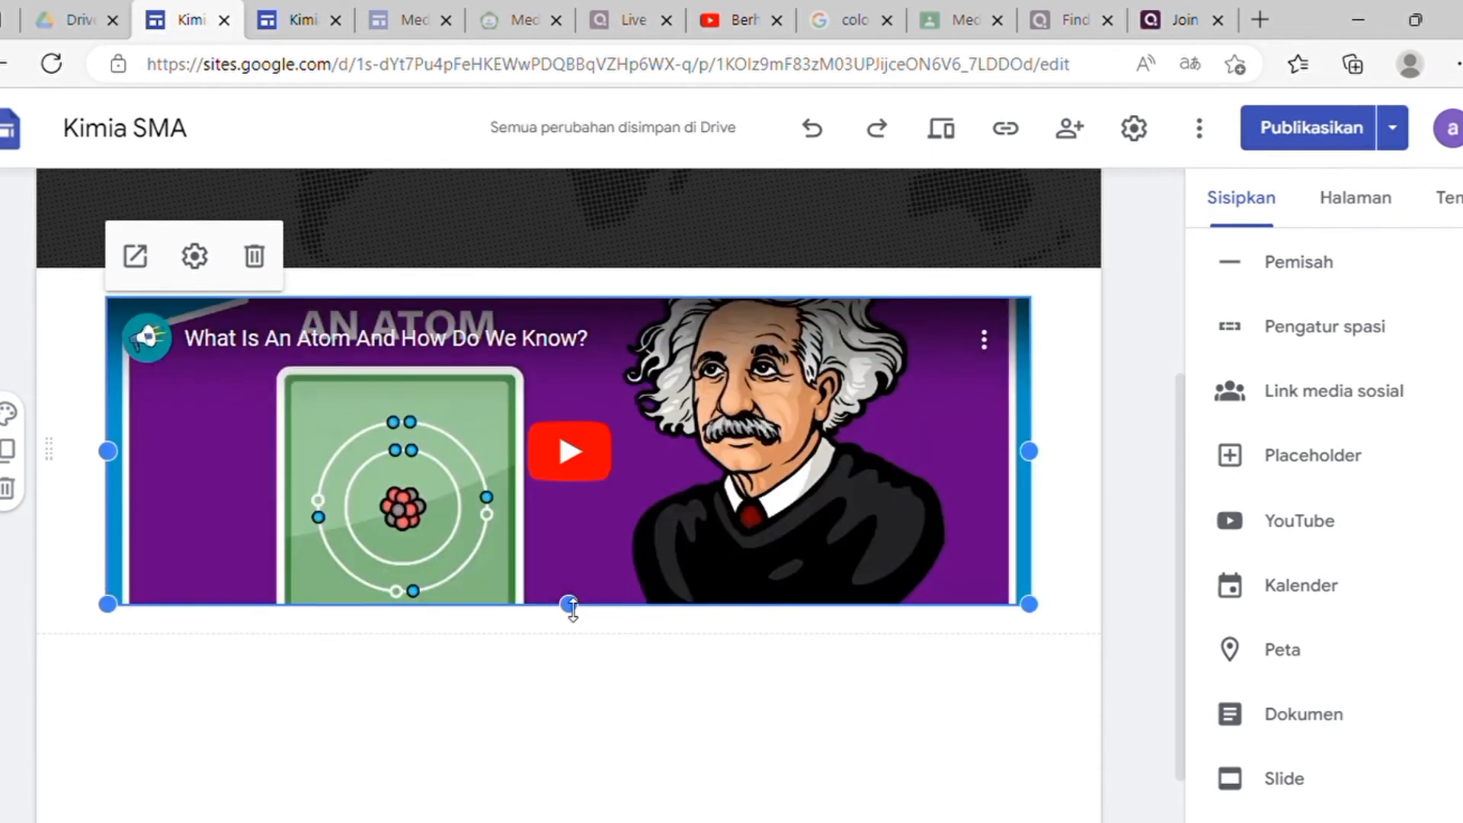
left_click_drag(569, 606, 574, 809)
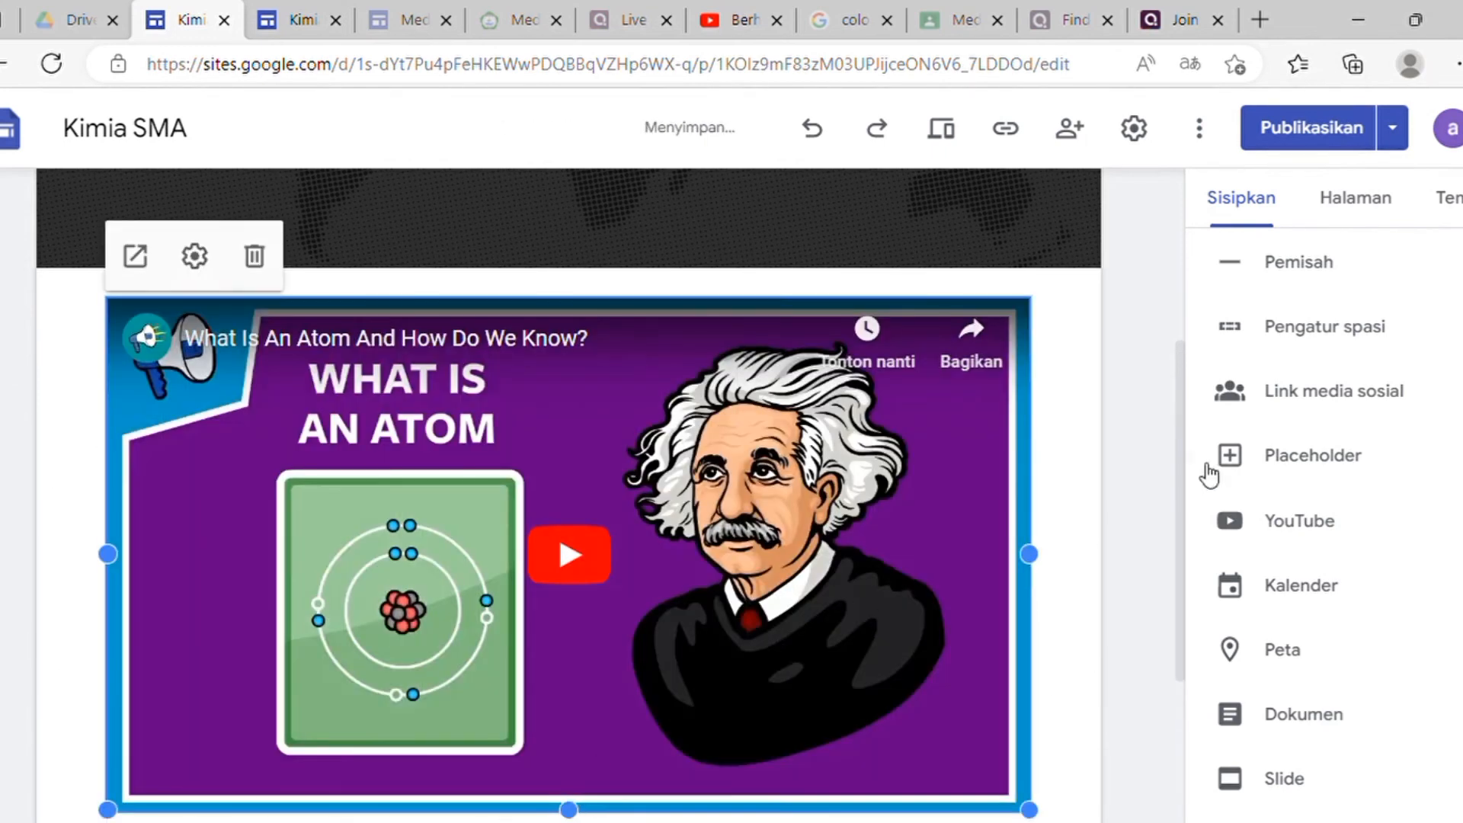
scroll(1250, 330, "up", 3)
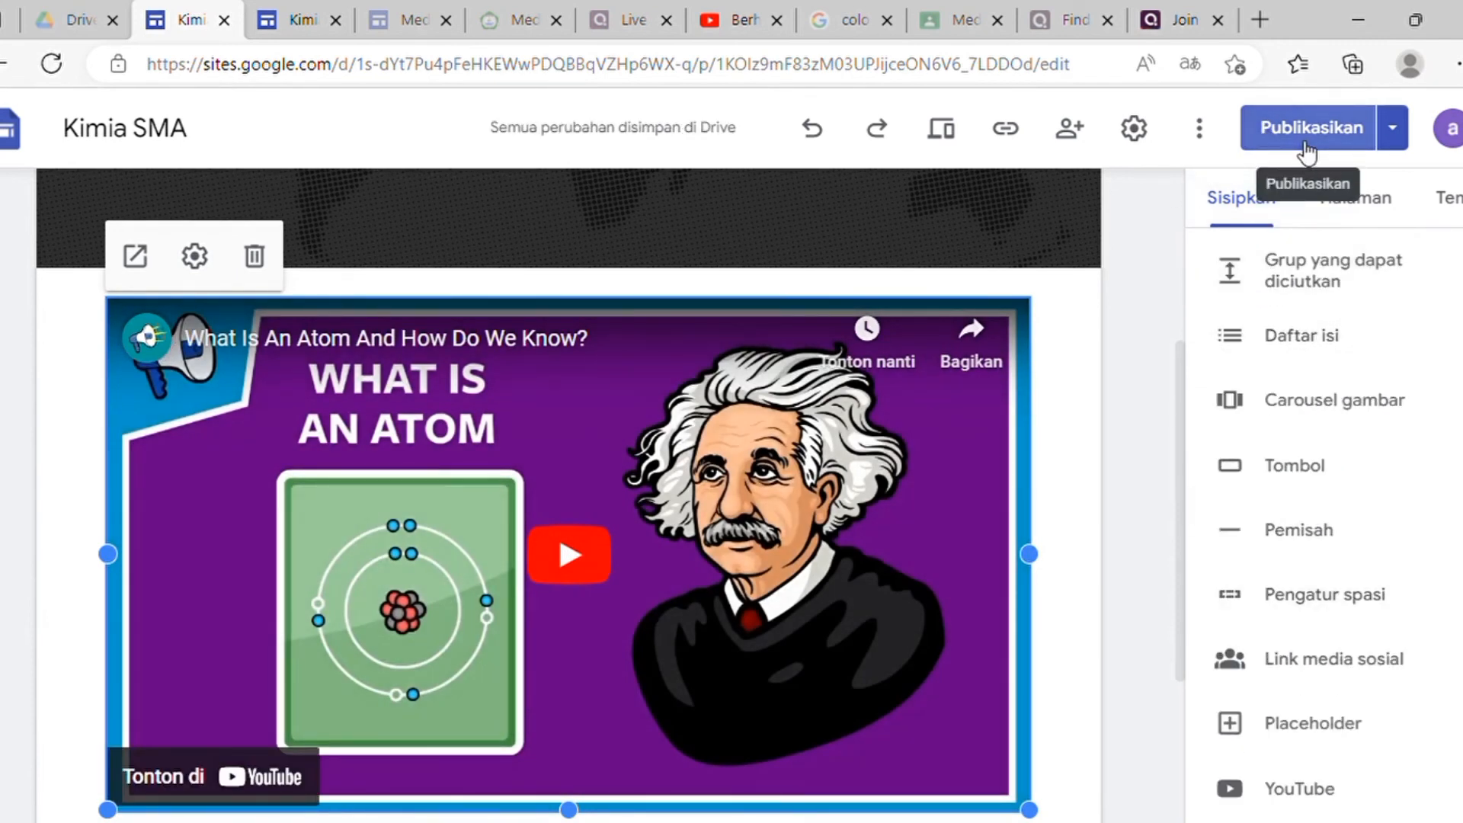
Step: Review and publish the site changes, then switch to the live site tab
left_click(1303, 145)
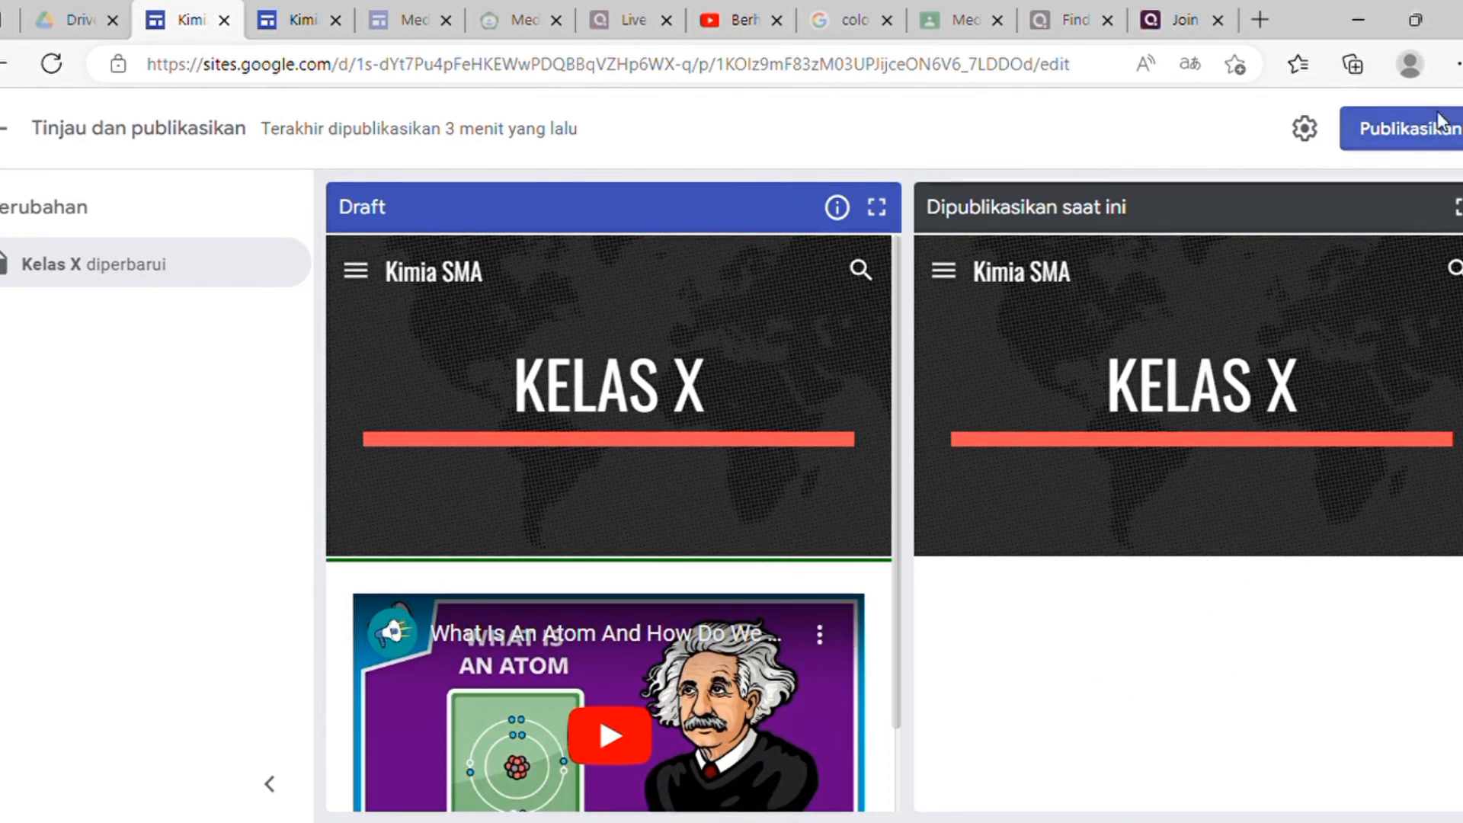
left_click(1409, 155)
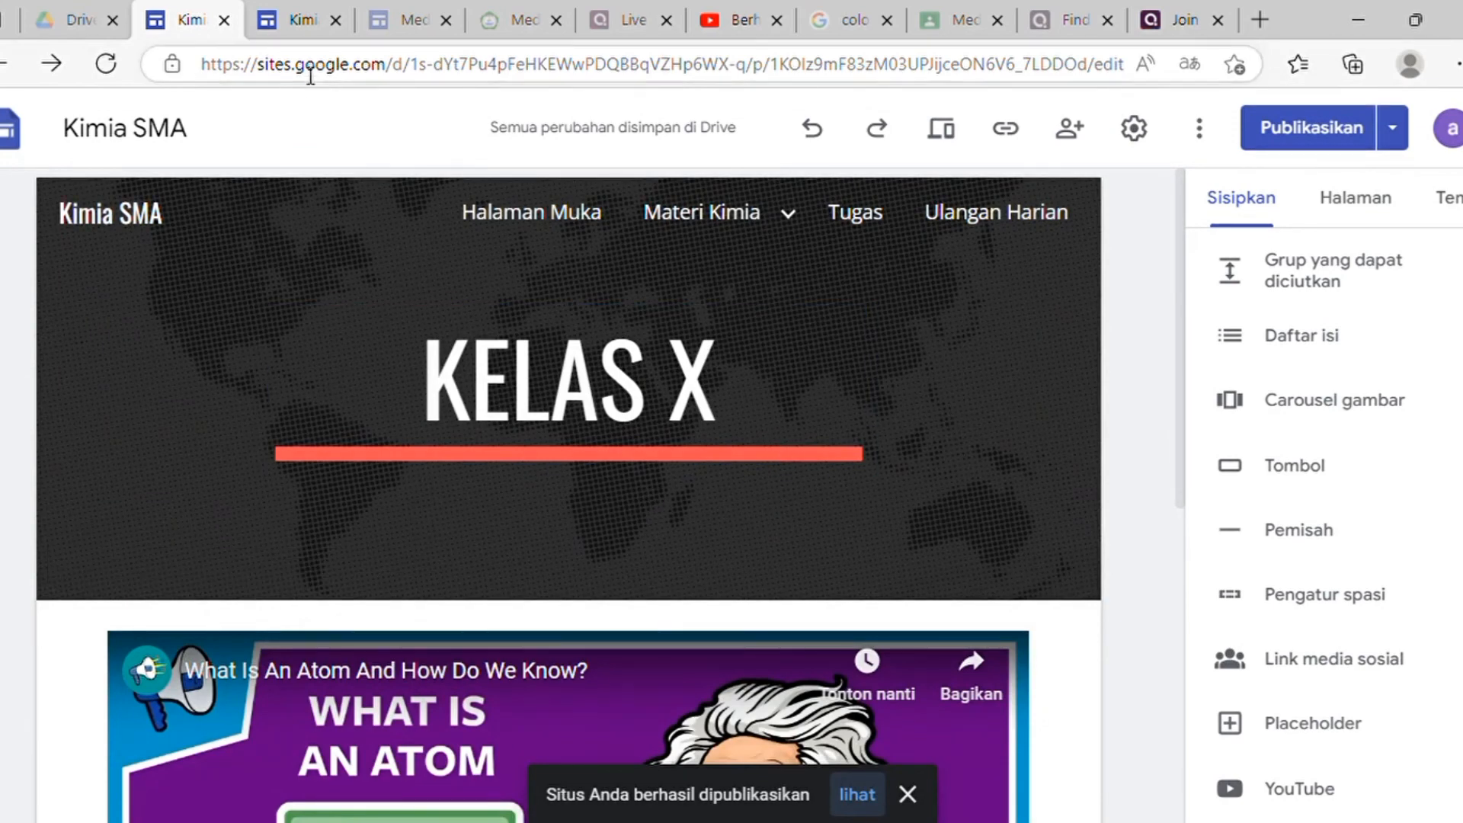
left_click(303, 23)
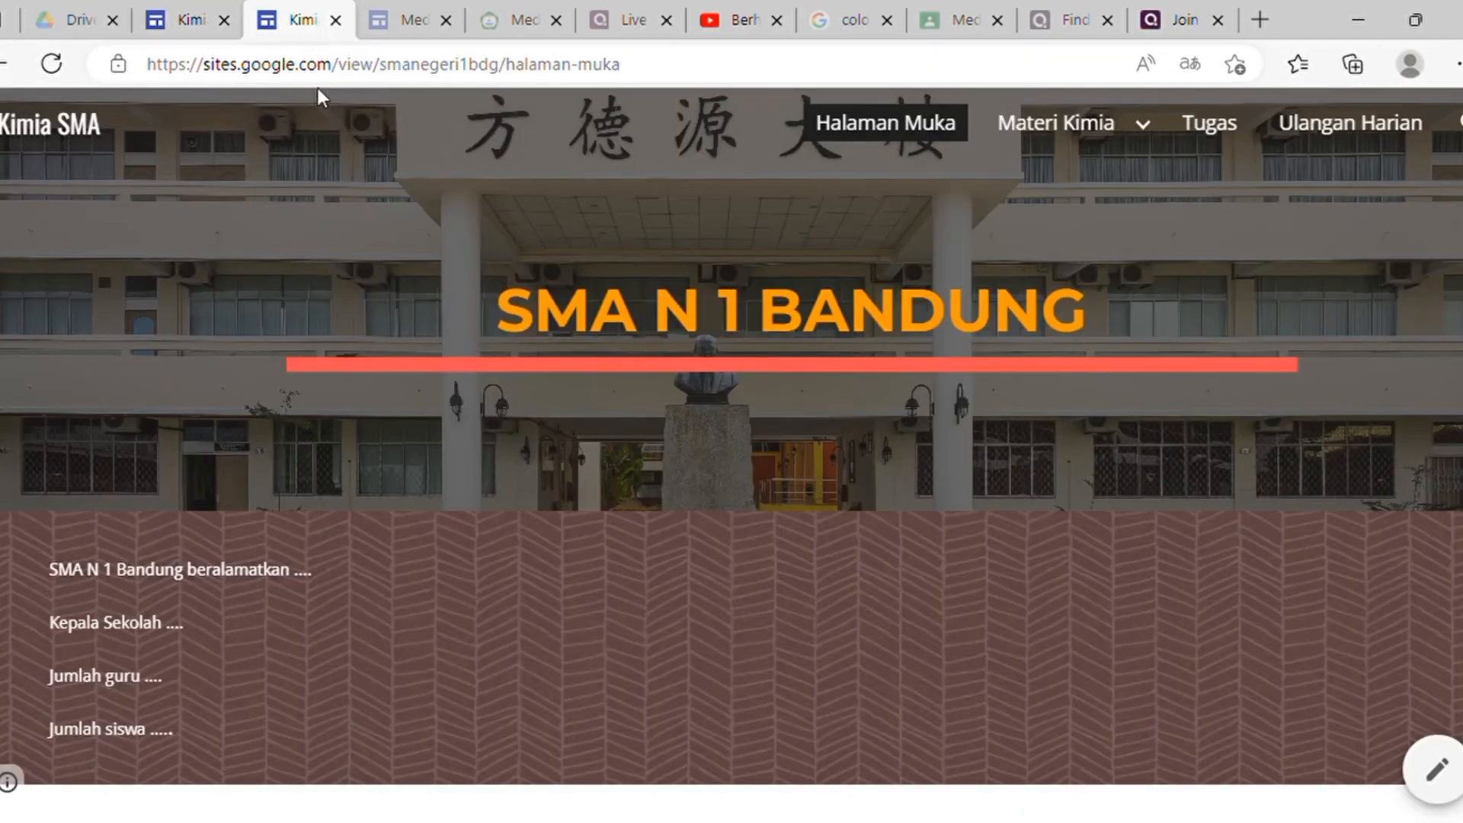
Step: Reload the published Kimia SMA site to get the latest version
left_click(339, 72)
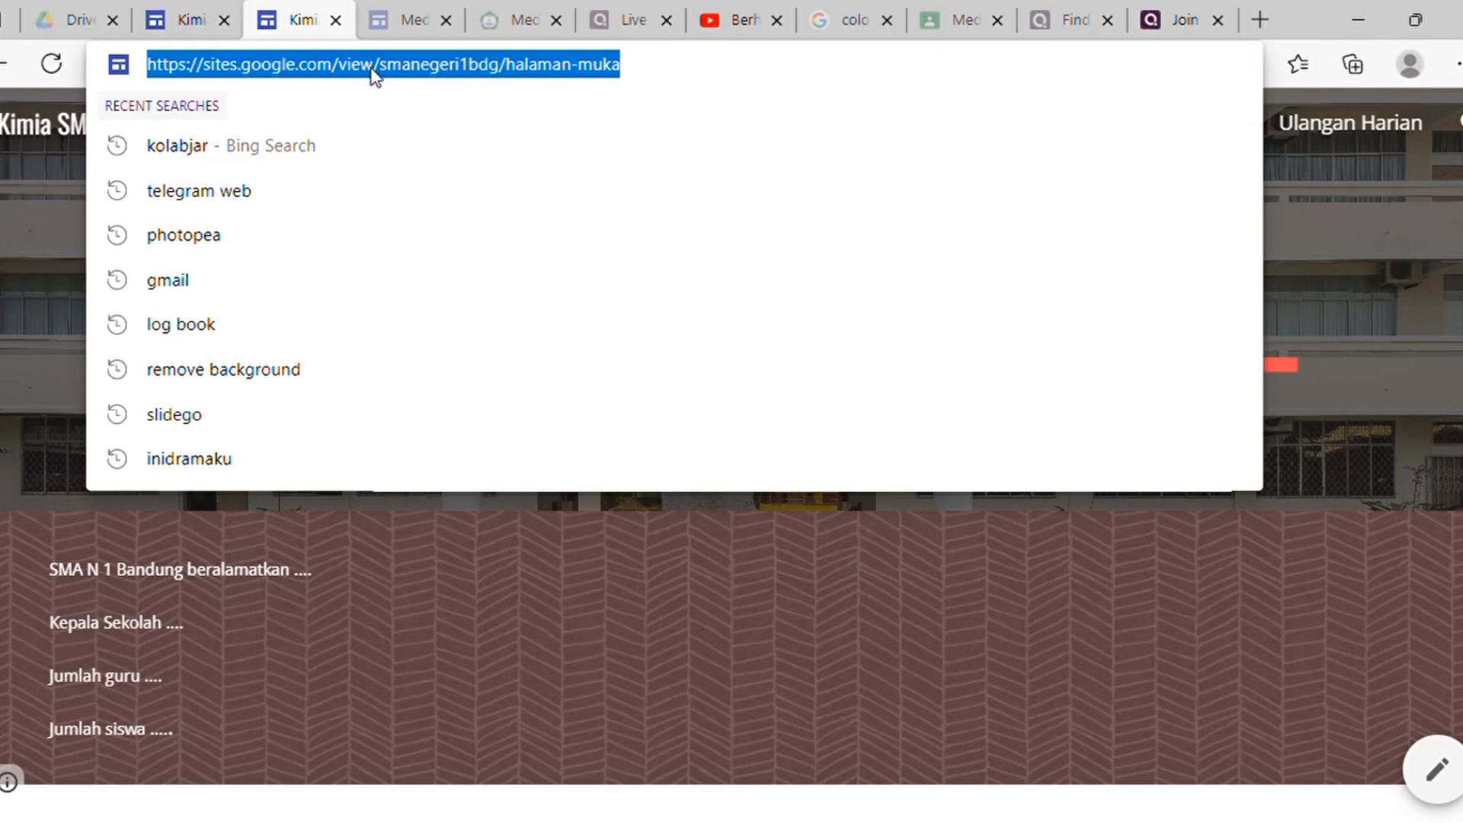
left_click(177, 15)
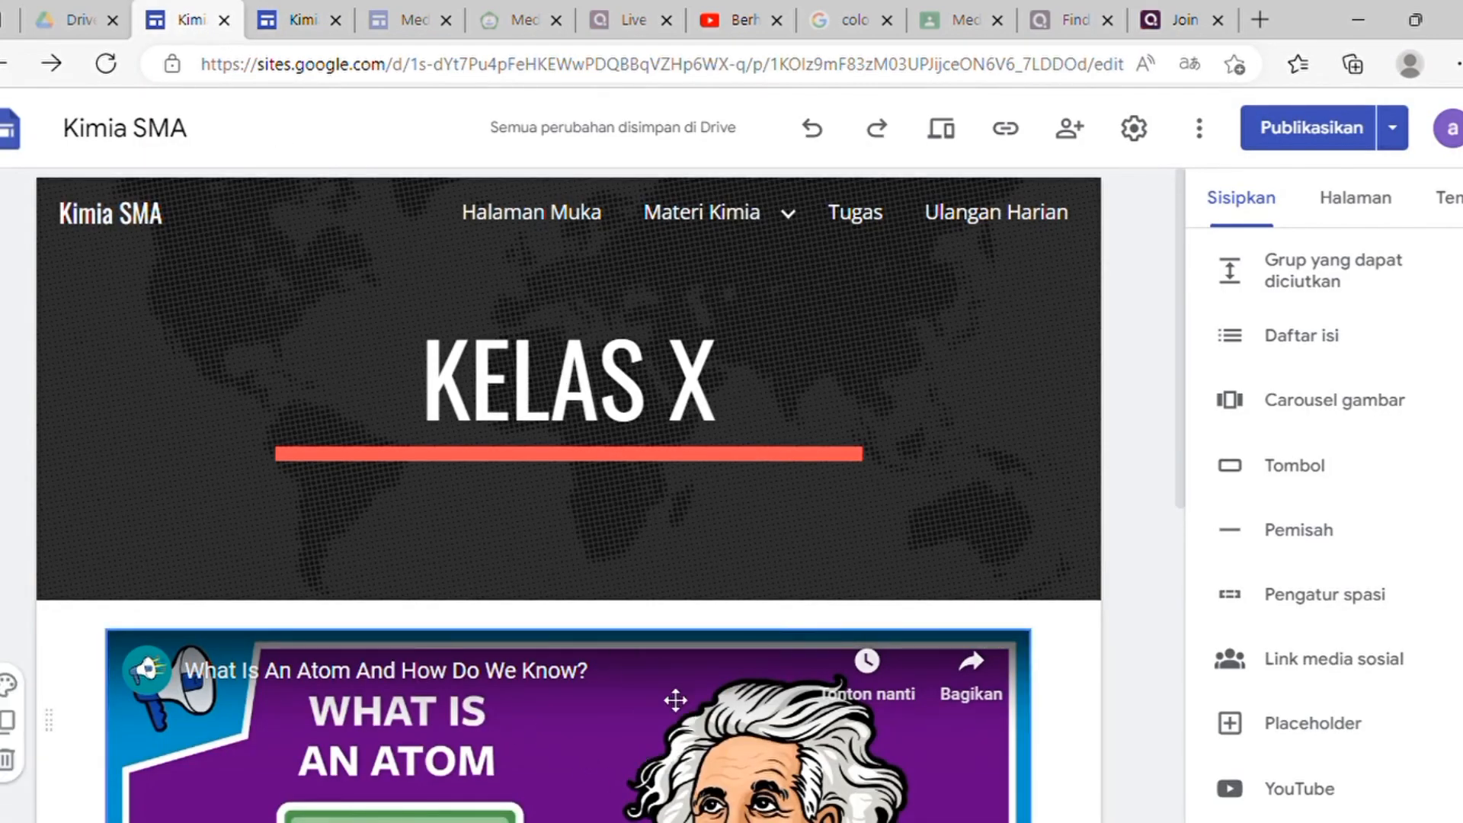
scroll(666, 696, "down", 3)
left_click(278, 23)
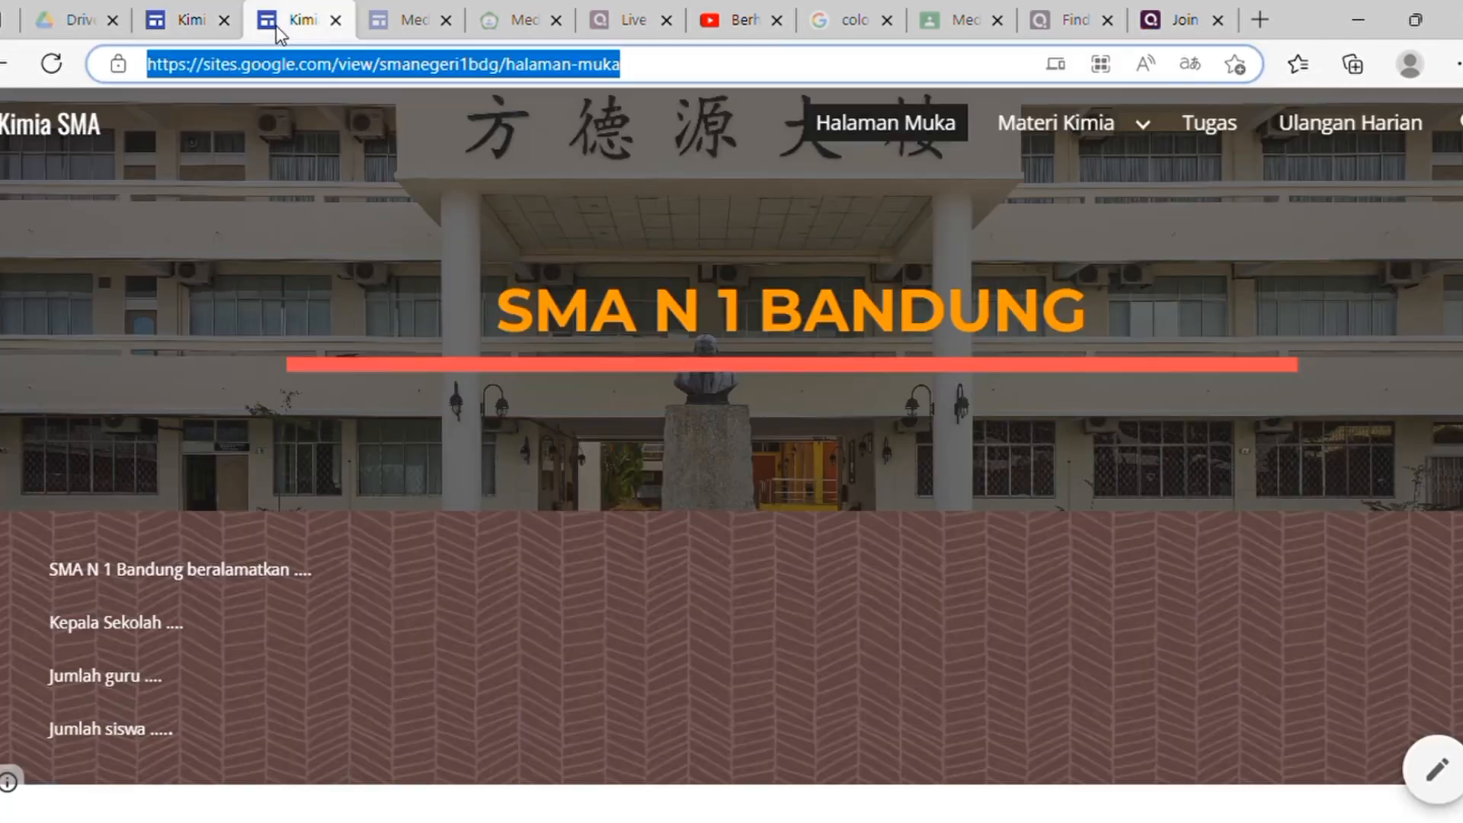
left_click(51, 64)
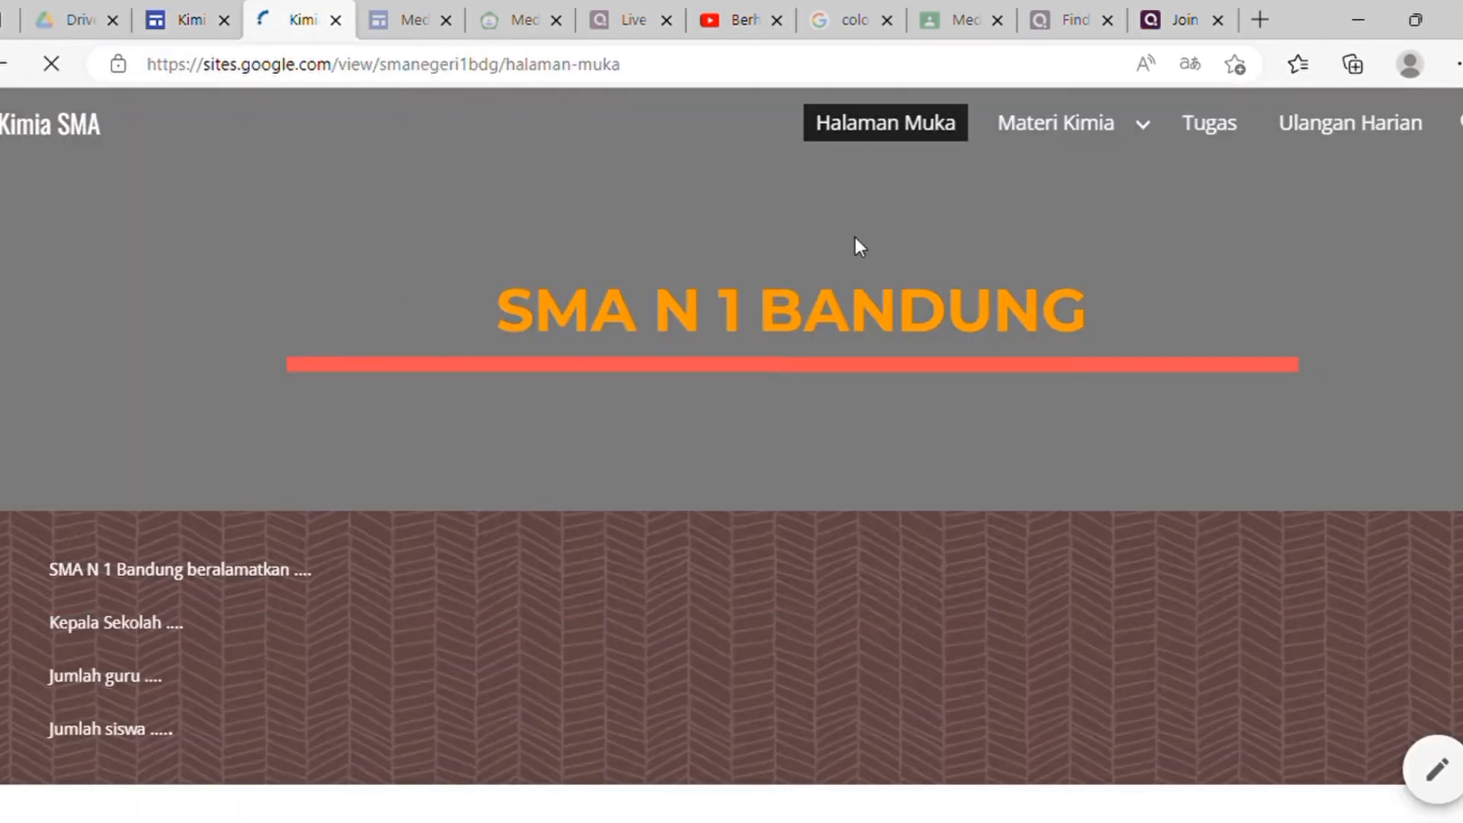
Step: Open the live Materi Kimia > Kelas X page and check the embedded atom video
mouse_move(1087, 134)
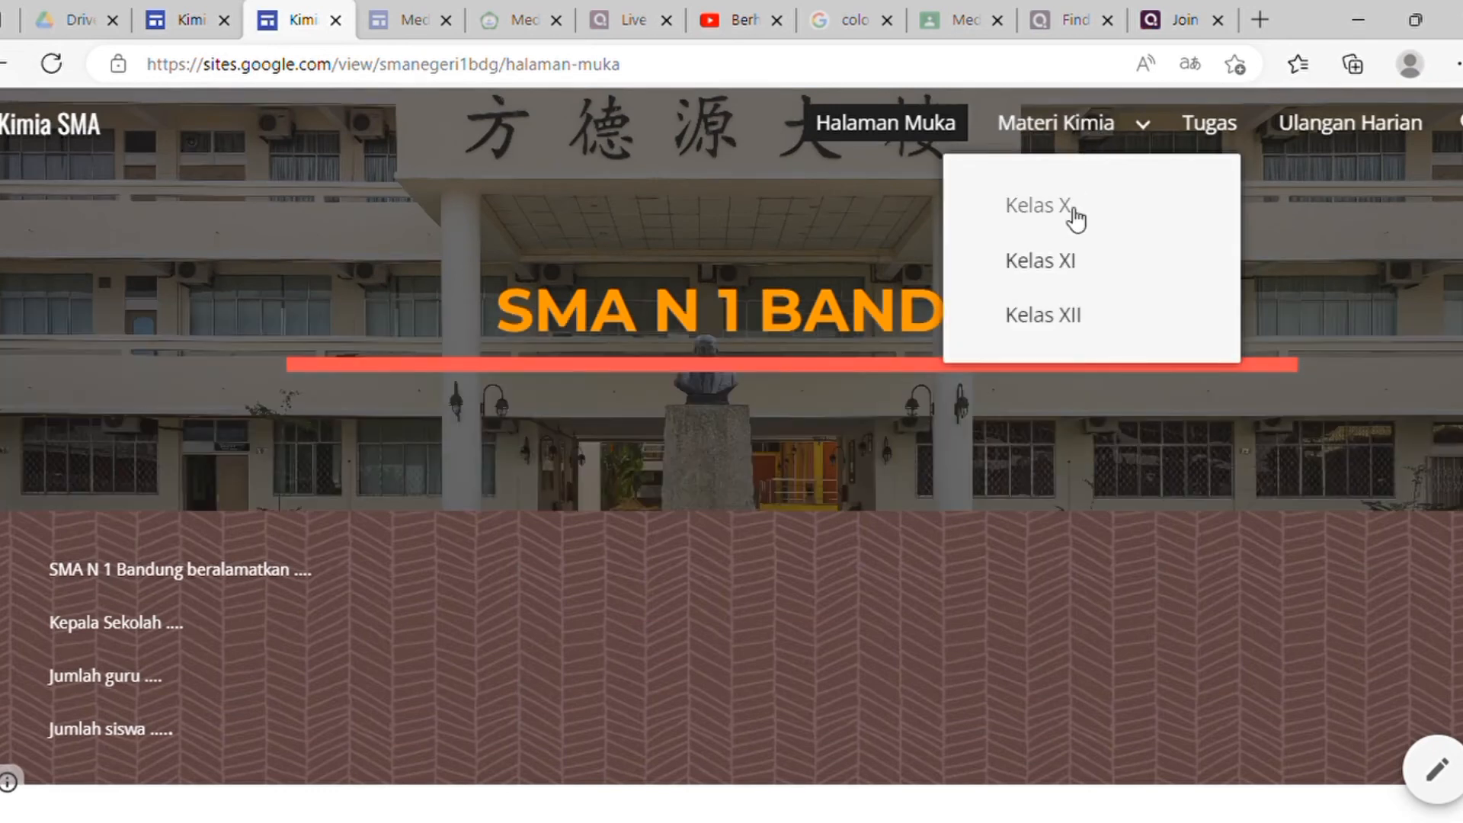
left_click(1076, 219)
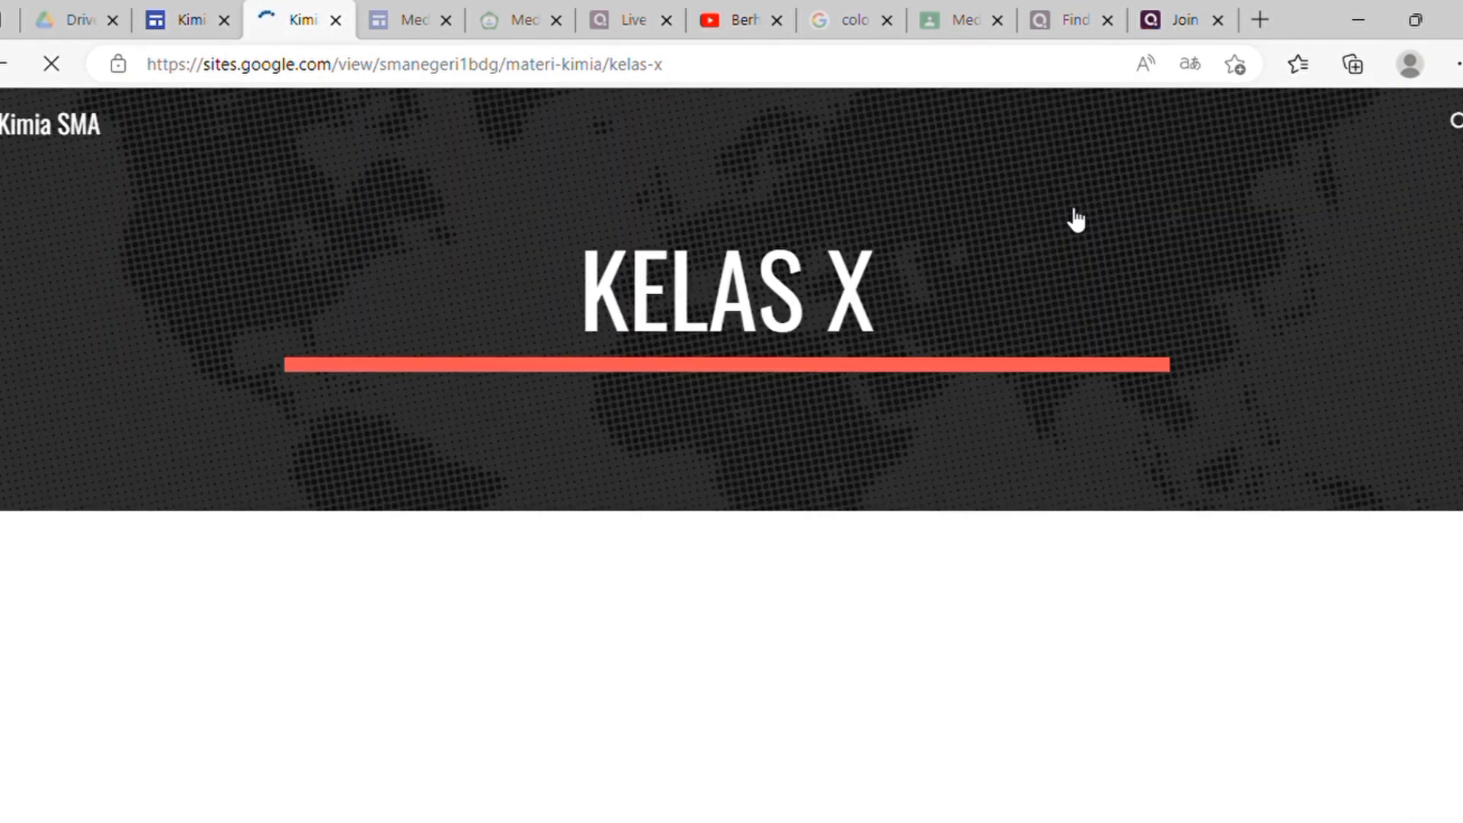
scroll(967, 511, "down", 6)
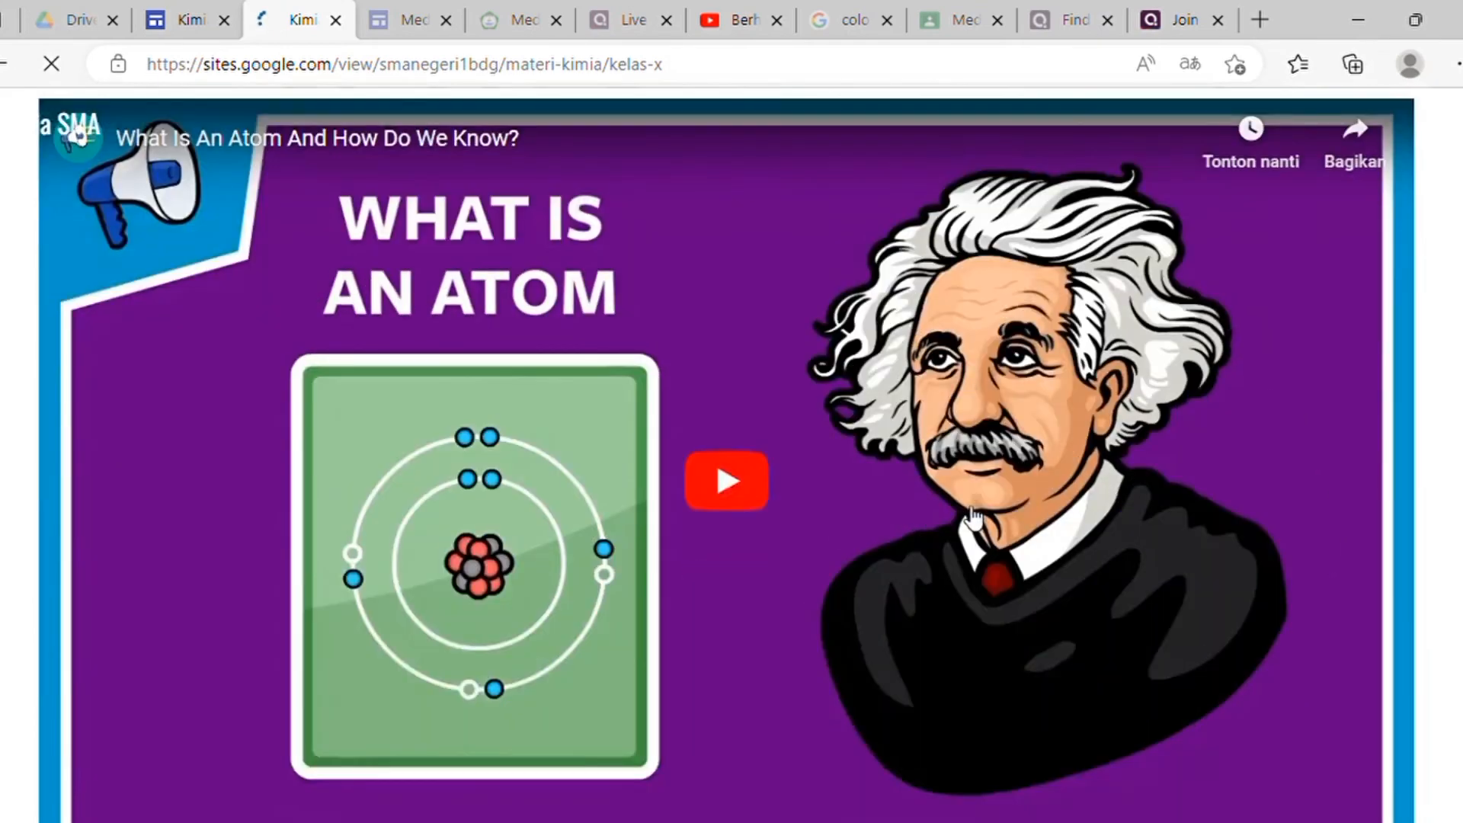
scroll(965, 517, "up", 6)
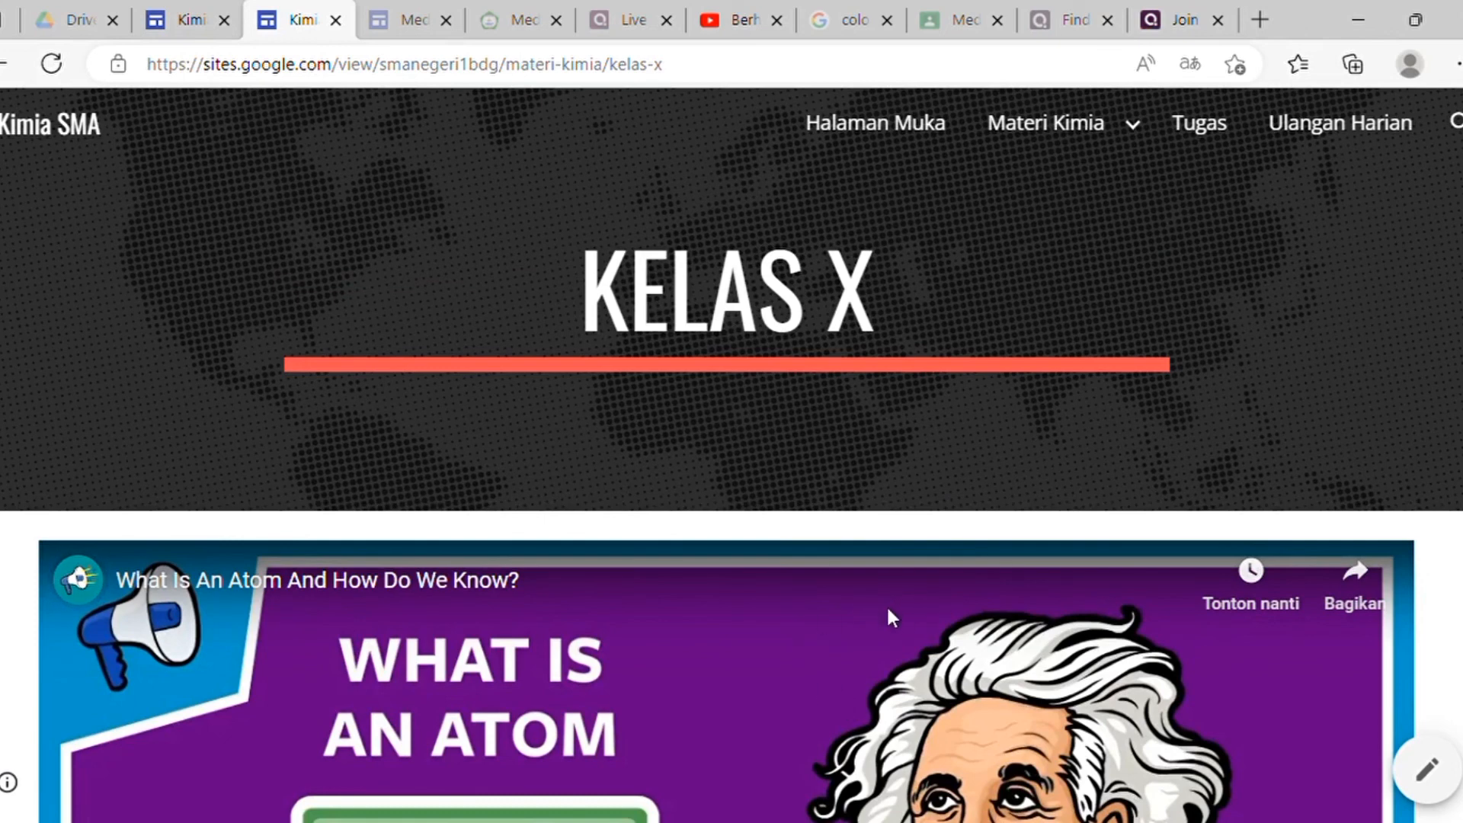
scroll(889, 607, "down", 5)
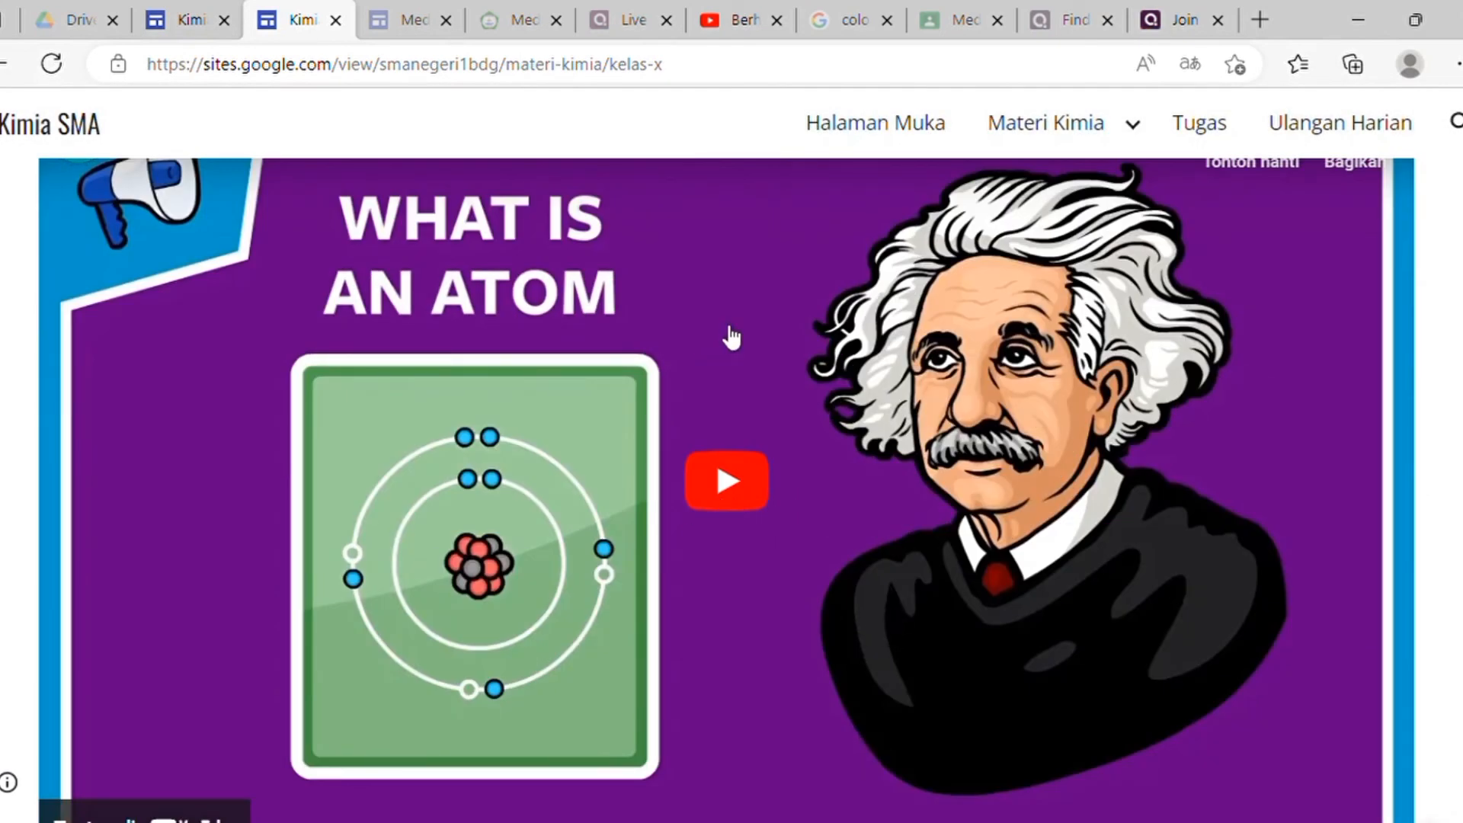
scroll(1139, 385, "up", 3)
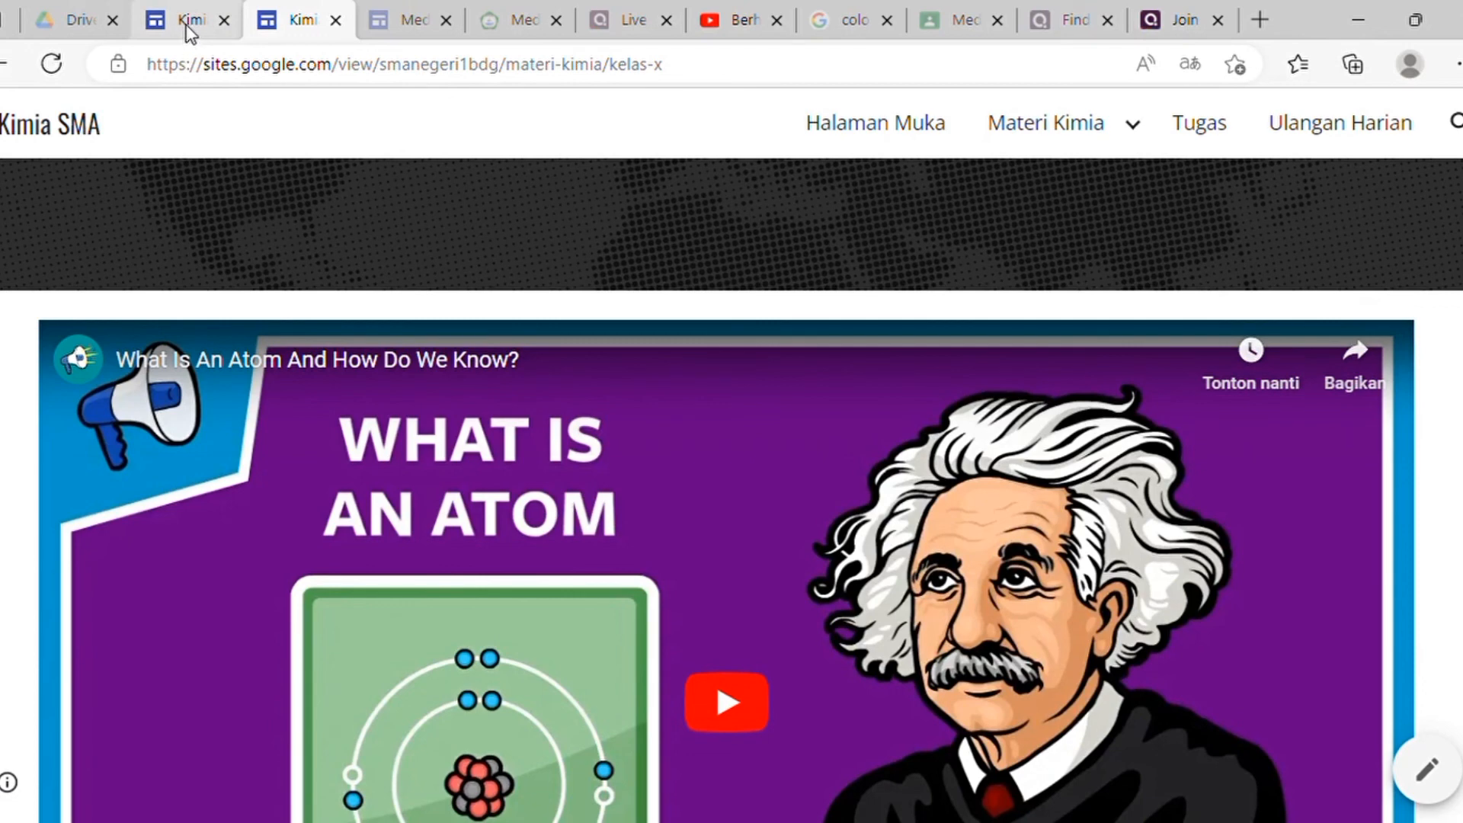
Step: Publish the latest changes, check the live site, then return to the Kelas X page in the editor
left_click(156, 23)
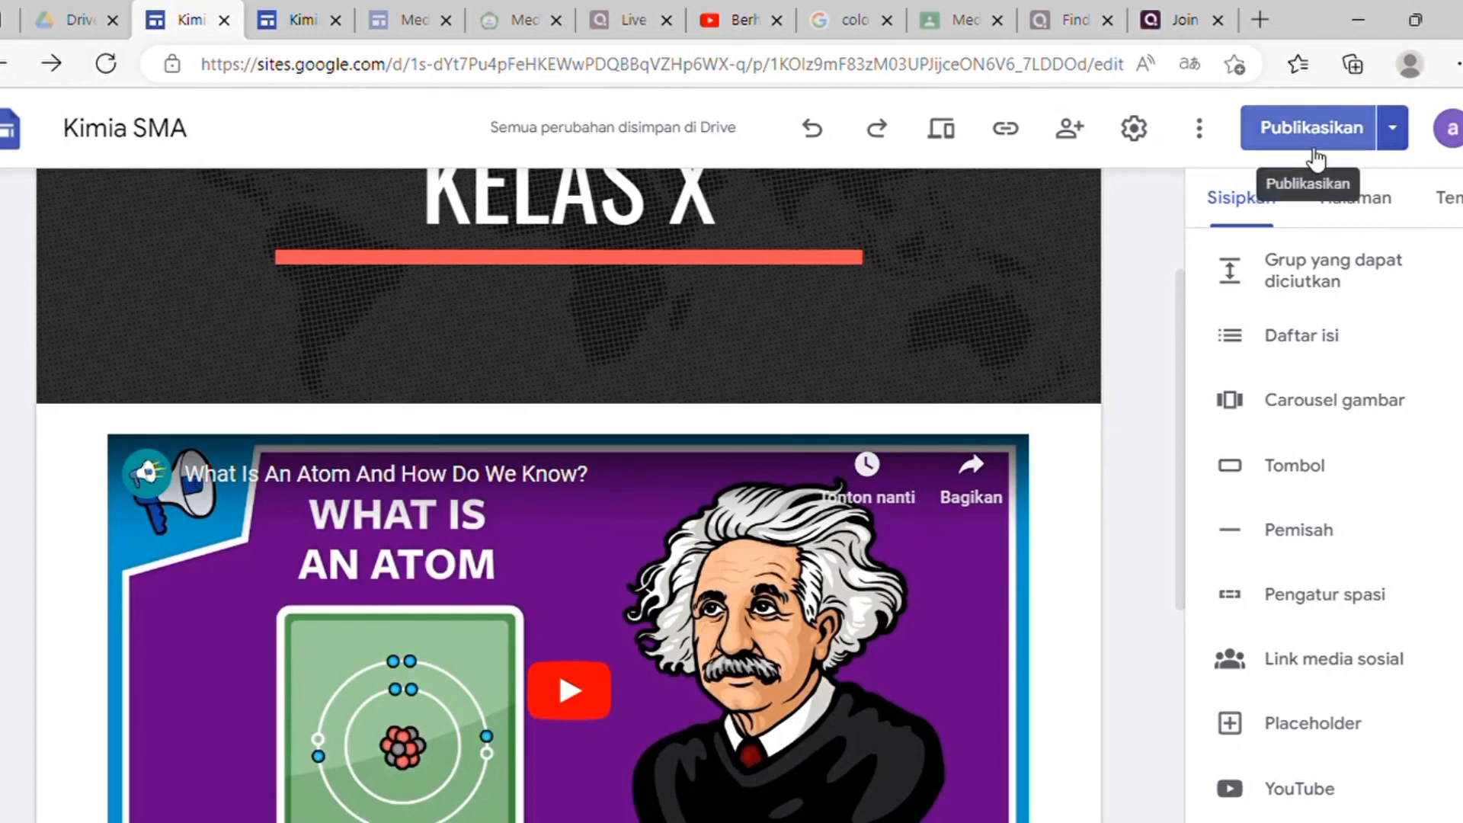
left_click(1269, 124)
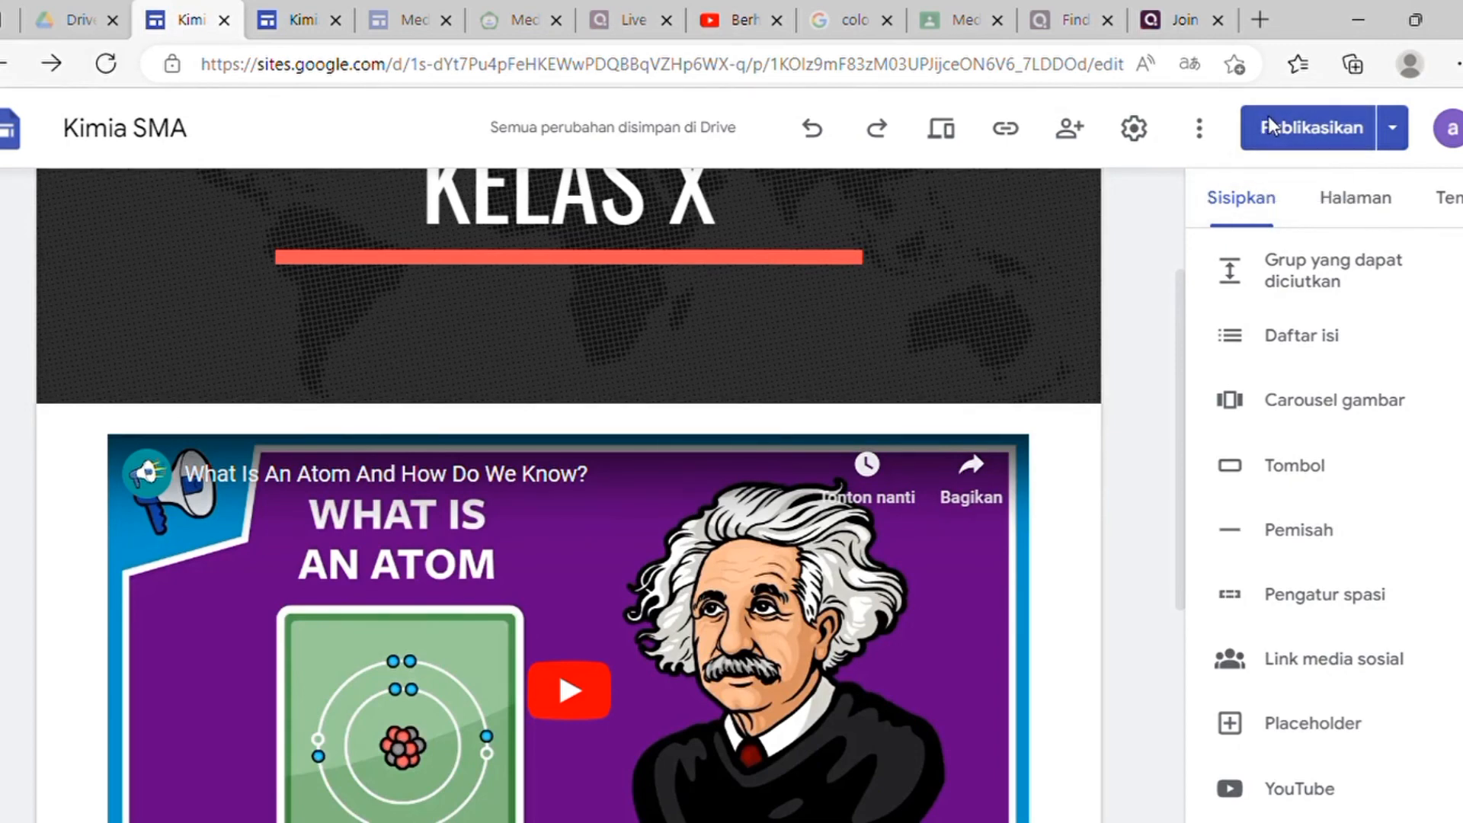
left_click(308, 32)
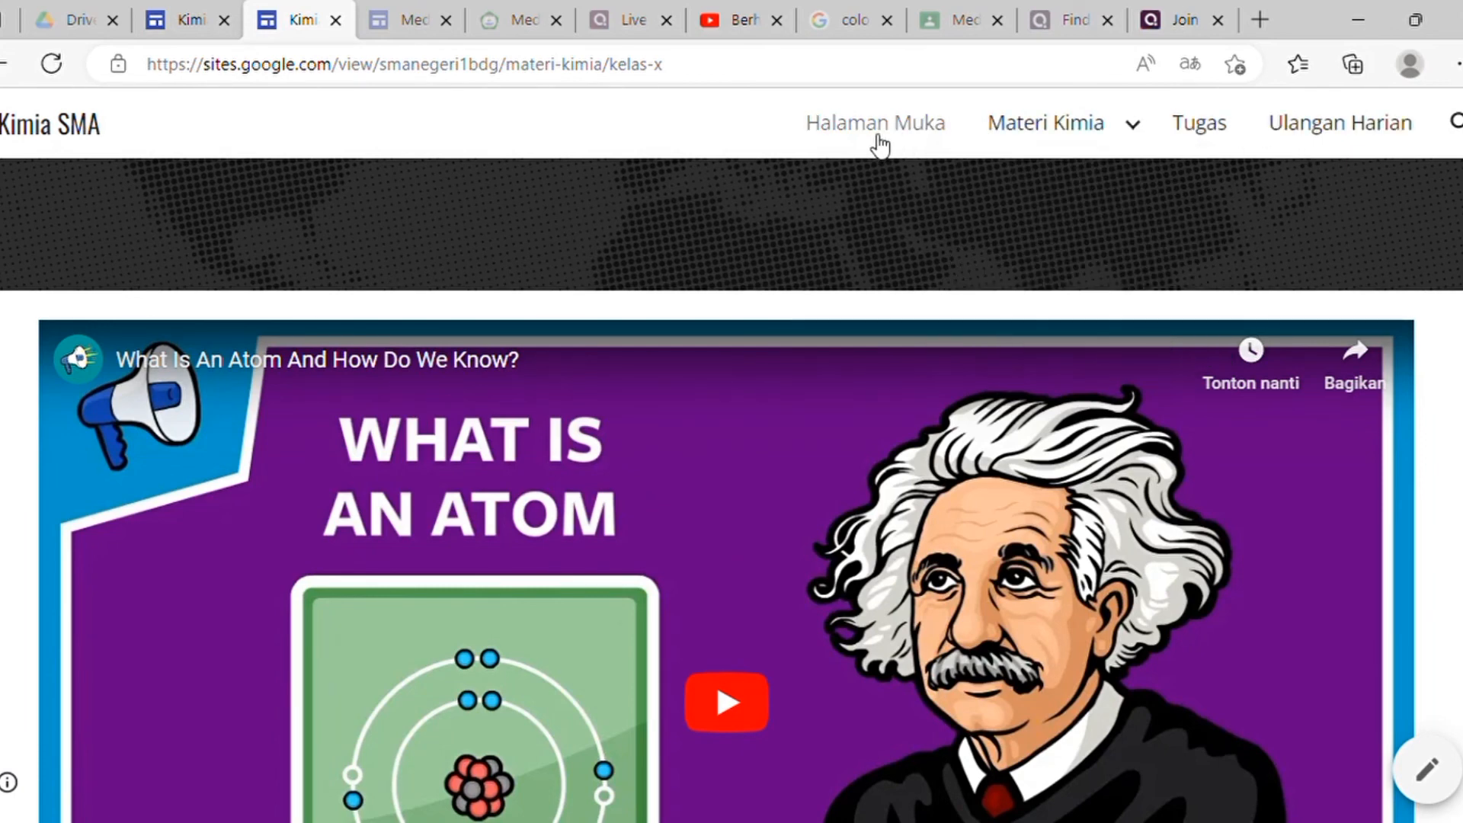
mouse_move(1058, 156)
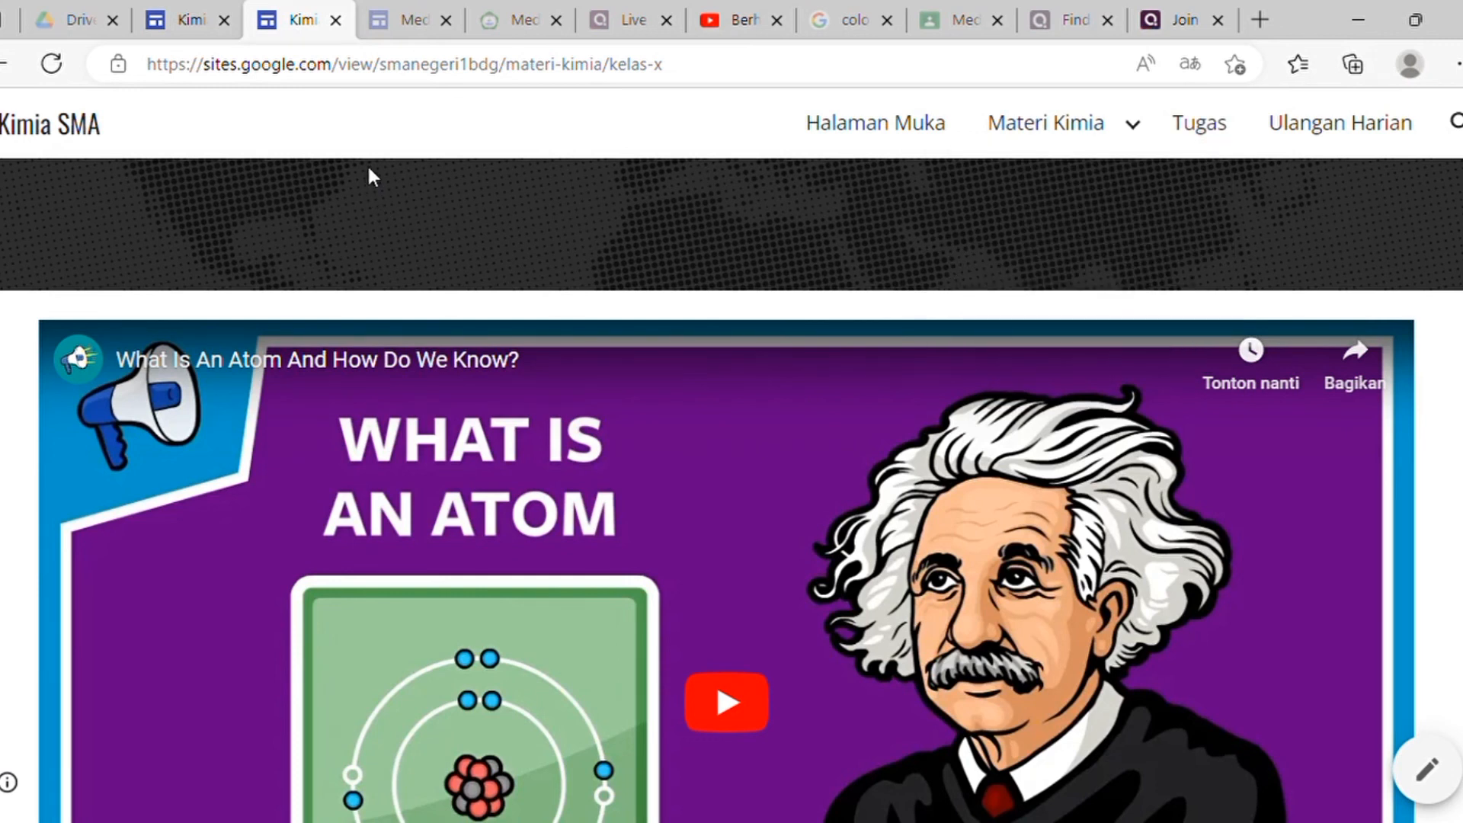
left_click(188, 23)
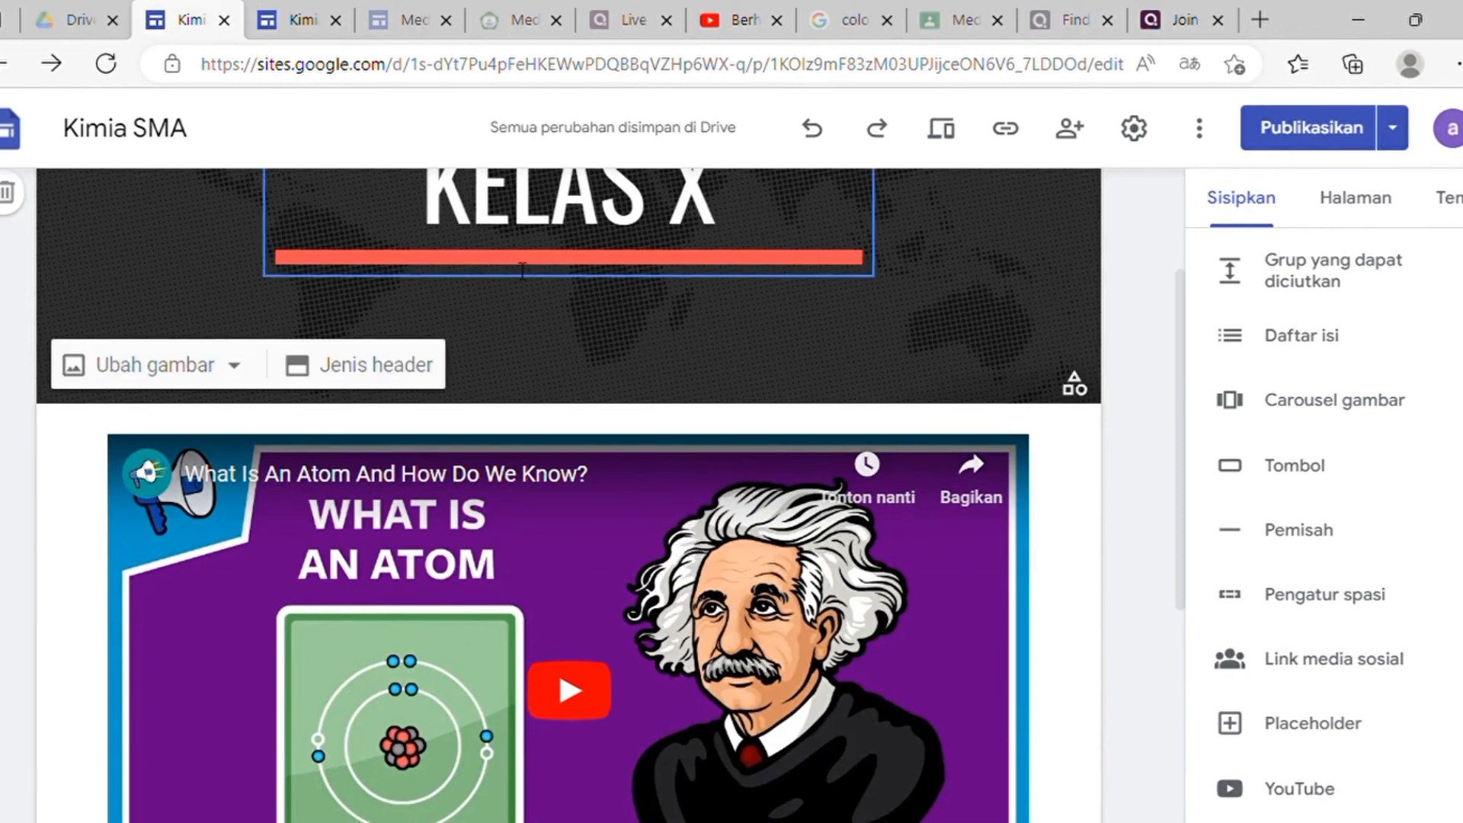
scroll(538, 183, "up", 3)
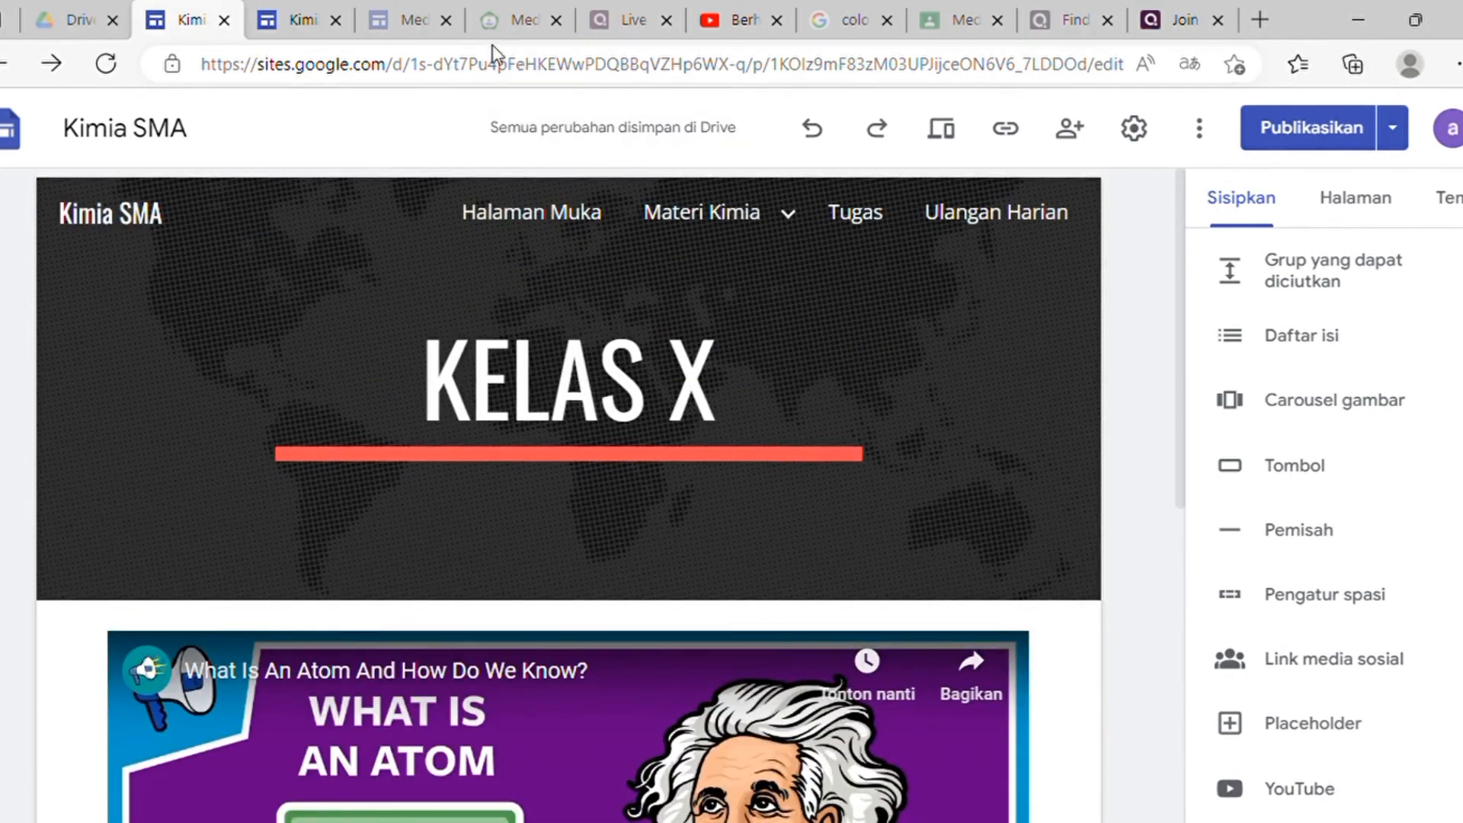
Step: Browse the Home page of the Media Pembelajaran Kimia site, with its course description and welcome banner
left_click(510, 24)
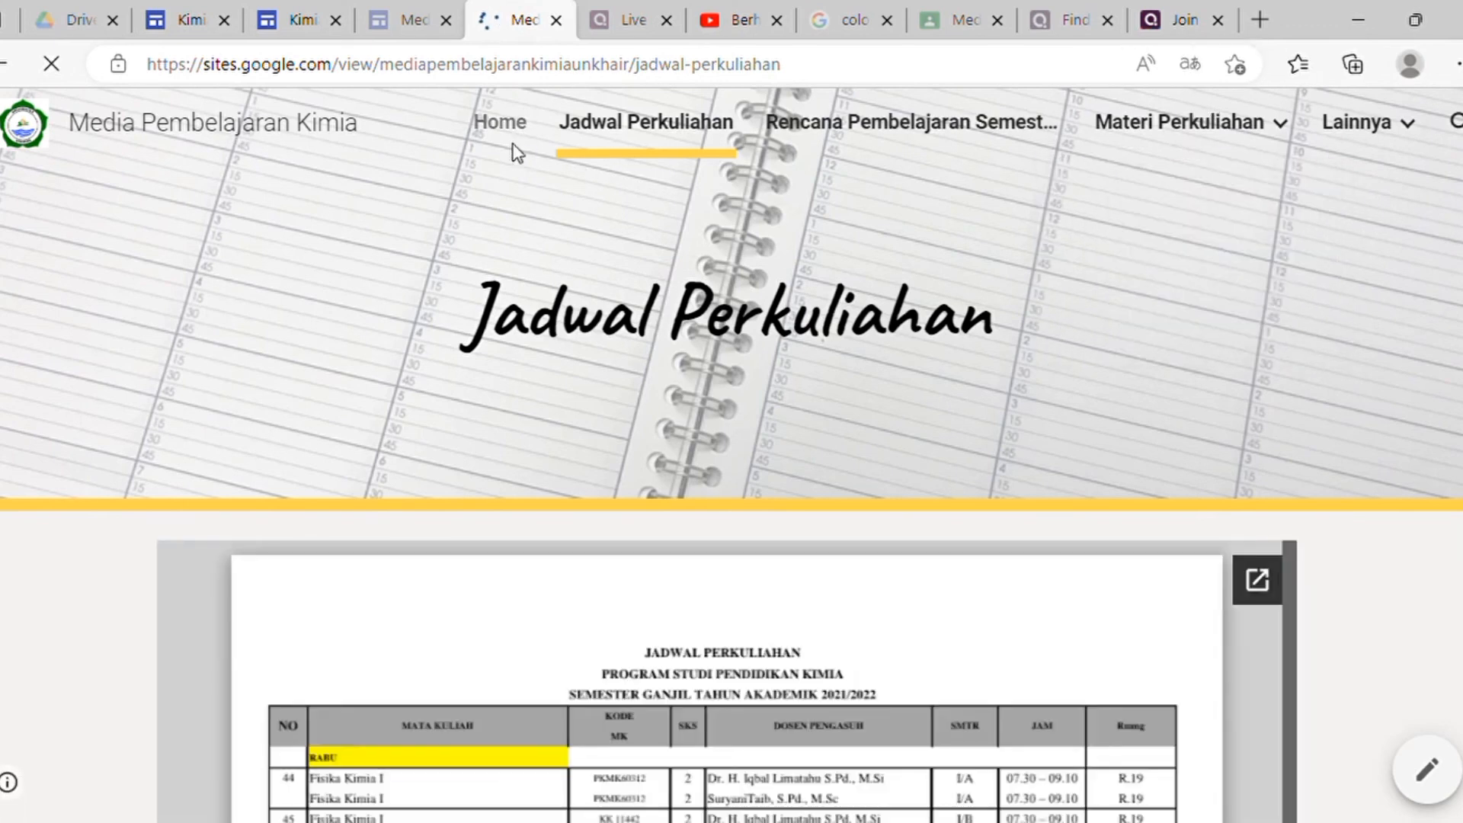
left_click(511, 145)
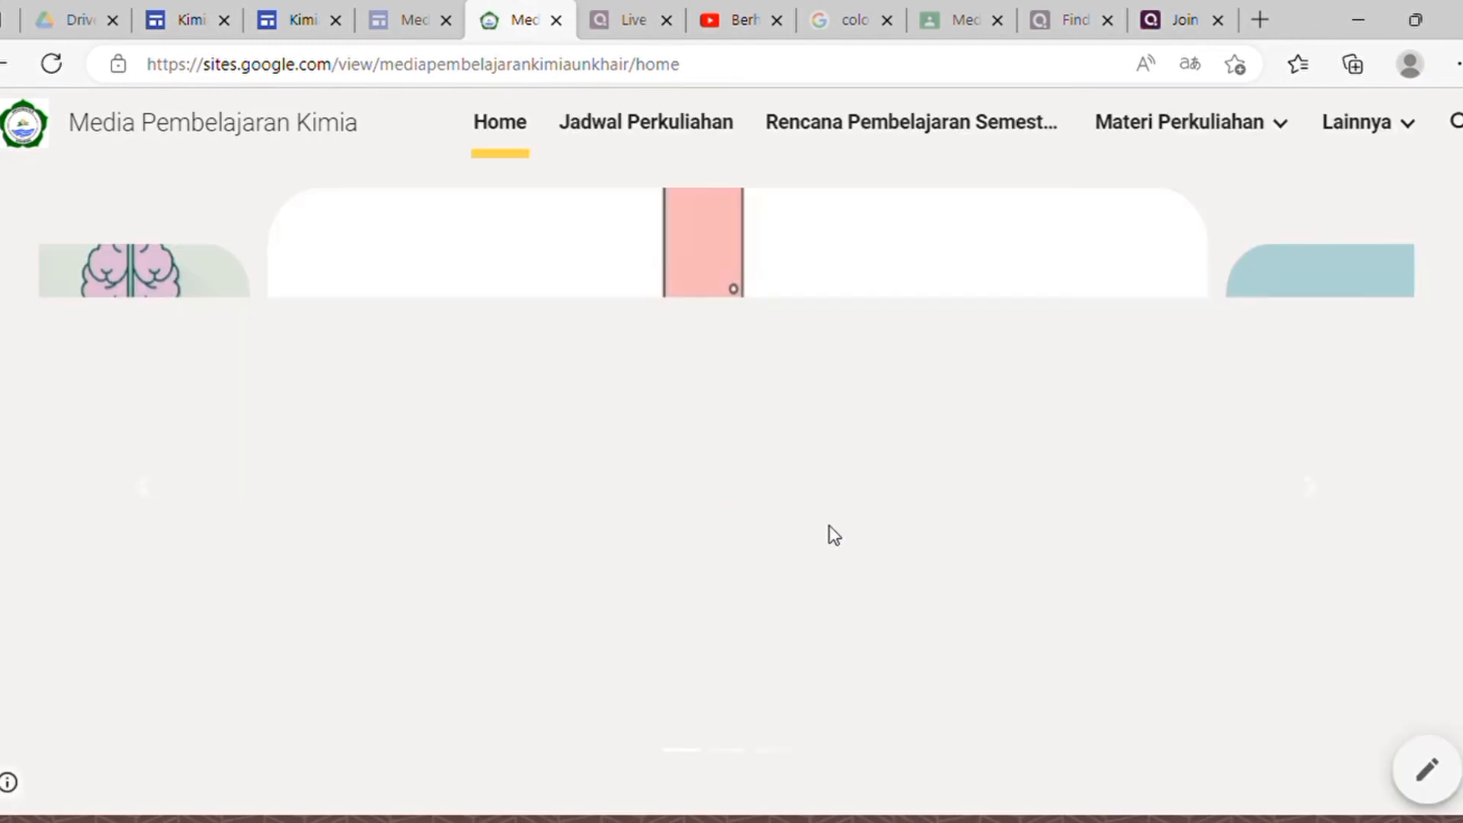
scroll(854, 515, "down", 5)
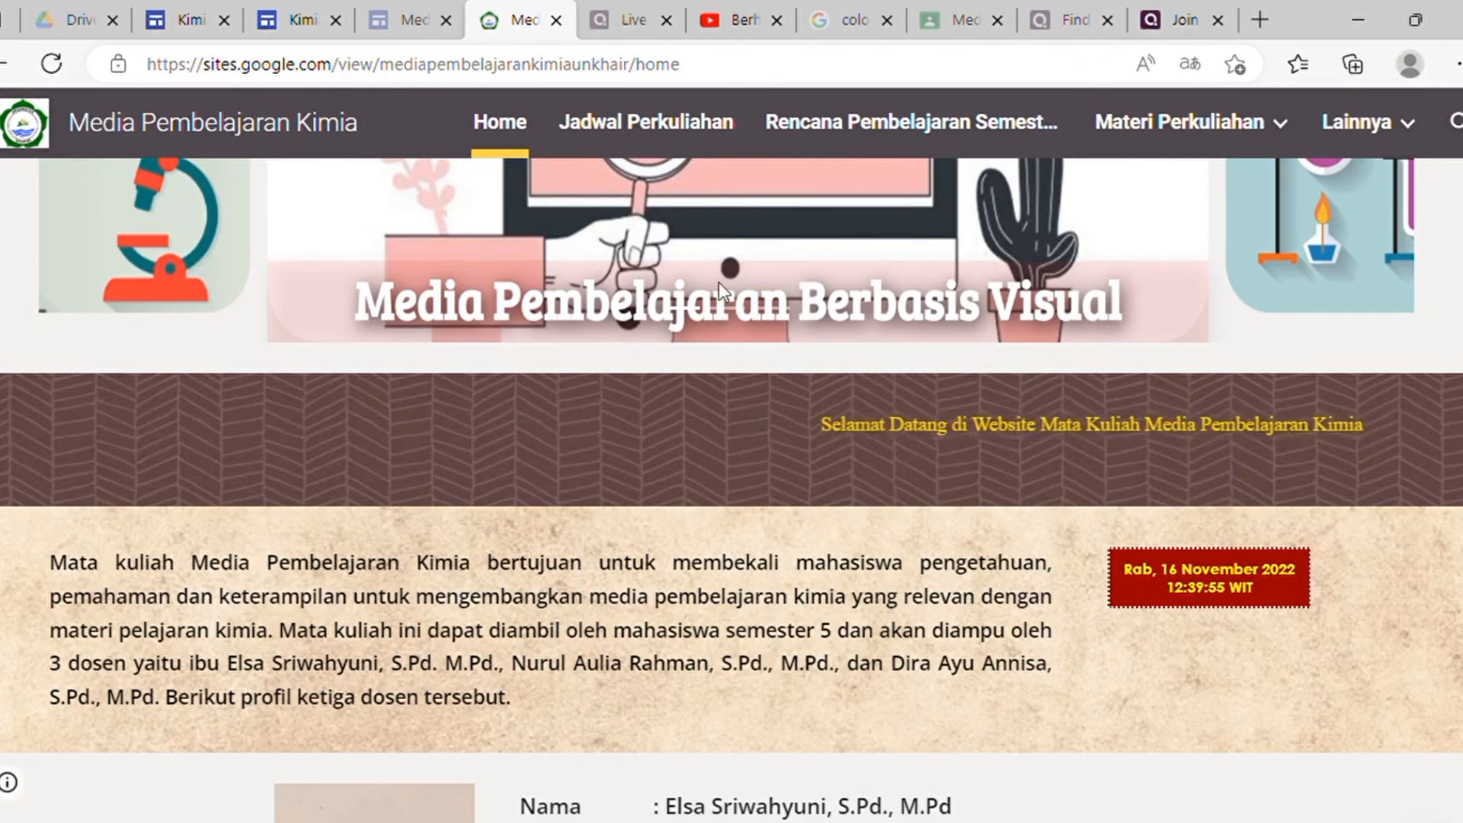
scroll(671, 290, "up", 4)
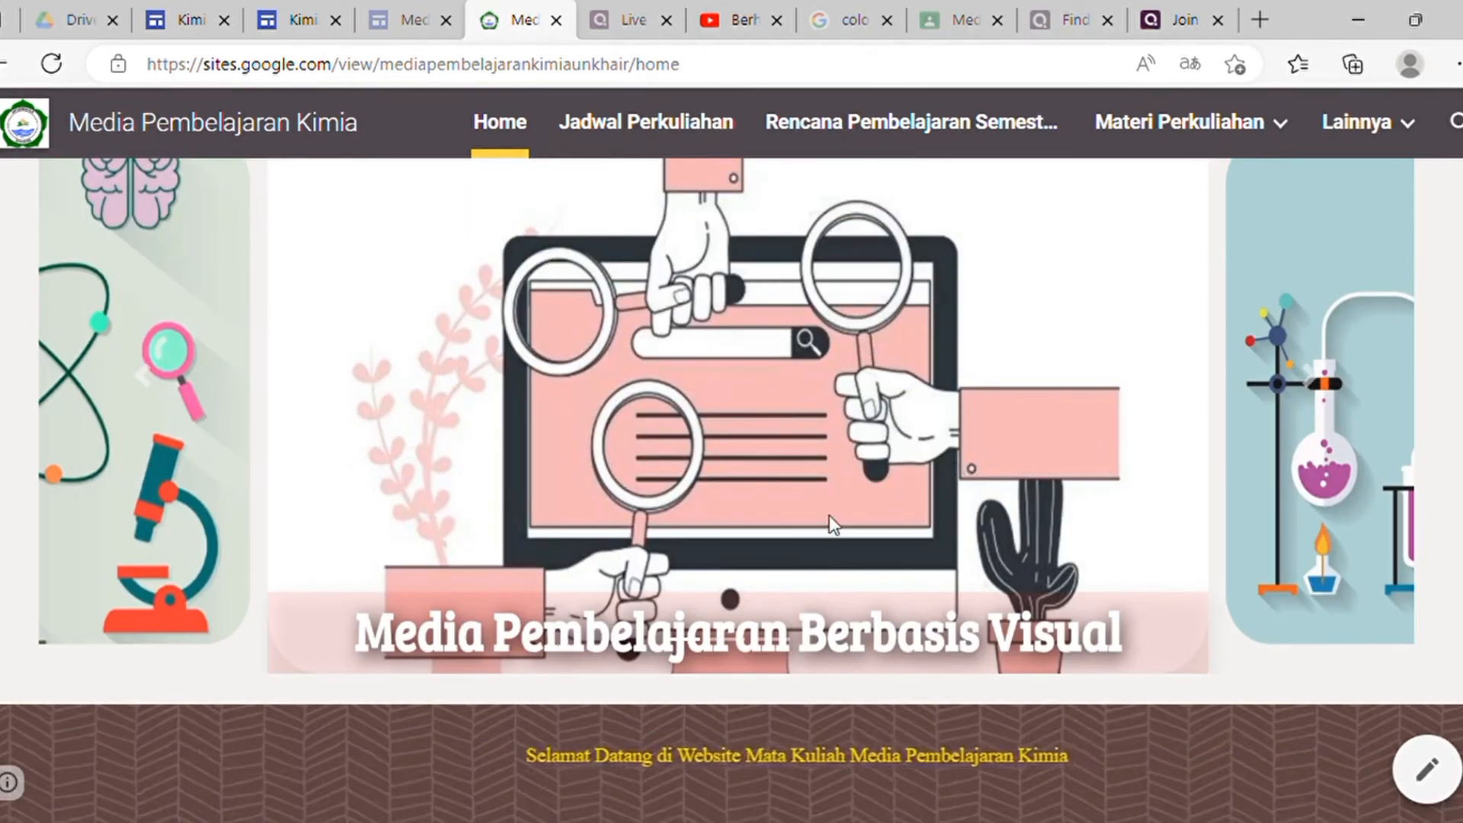
scroll(699, 501, "down", 20)
scroll(700, 492, "up", 20)
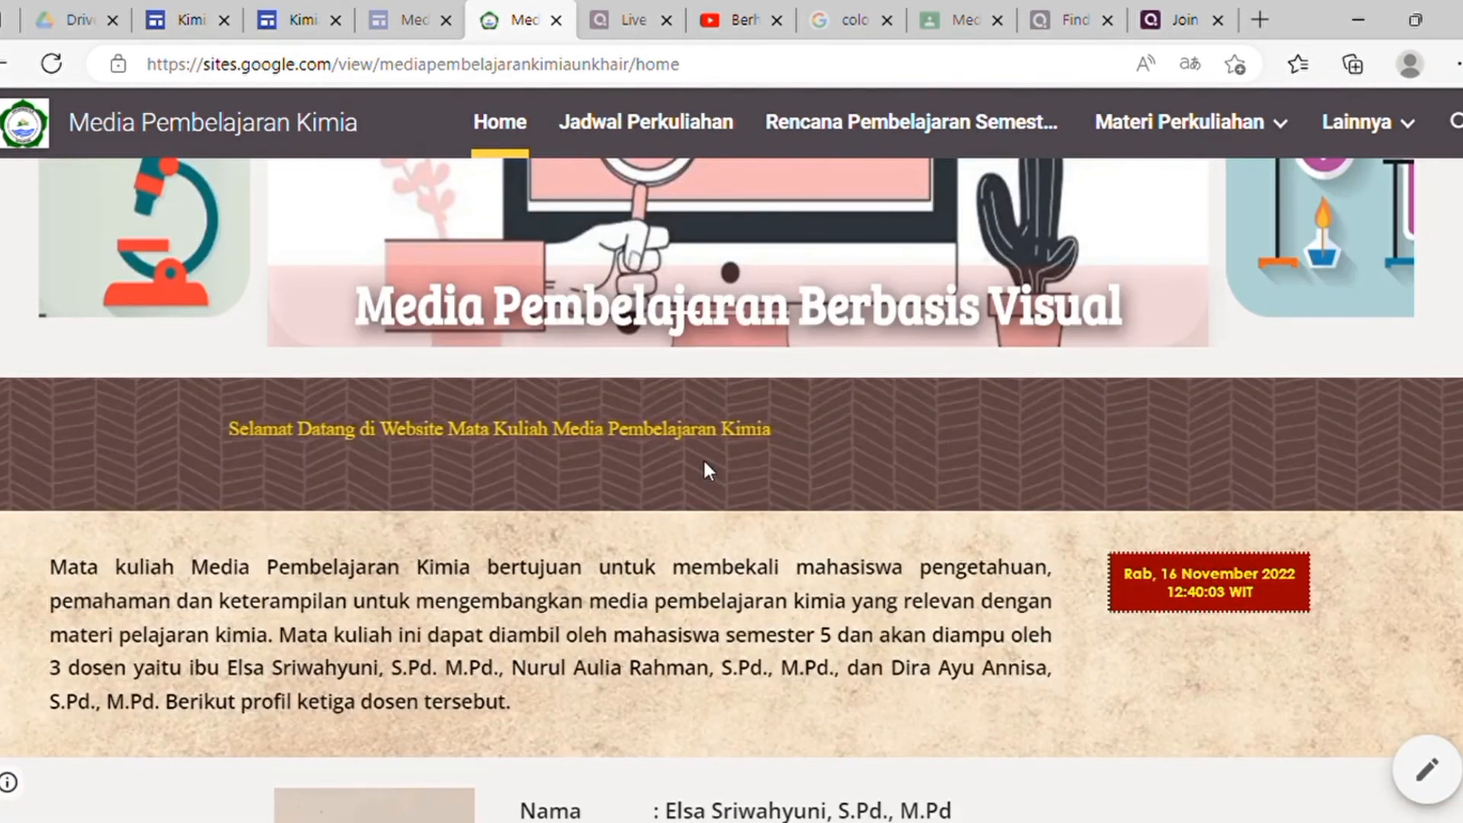
scroll(704, 462, "up", 5)
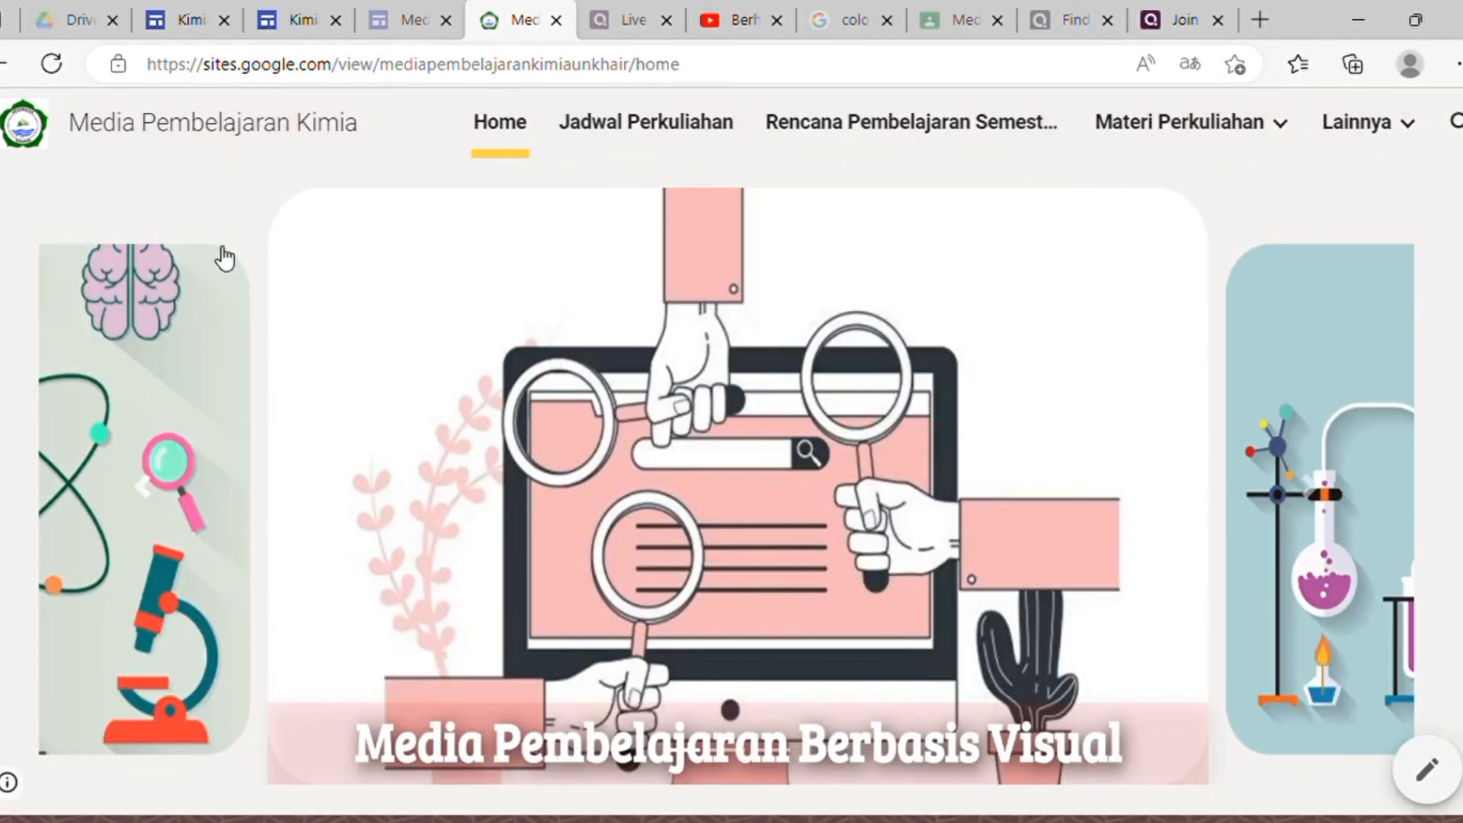